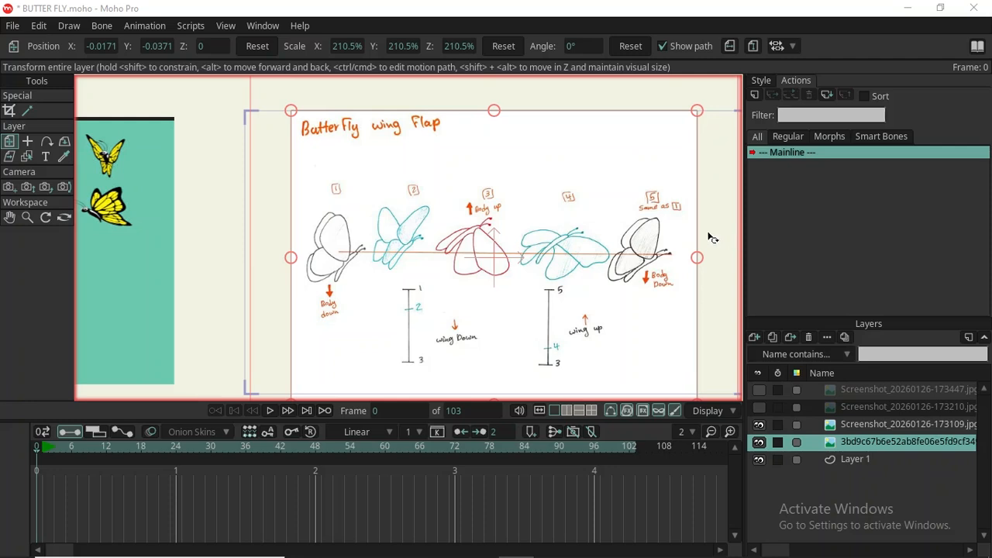
# Select Layer 1 and hide the Screenshot_20260126-173109.jpg image layer.
pyautogui.scroll(-2, 496, 237)
pyautogui.scroll(2, 496, 237)
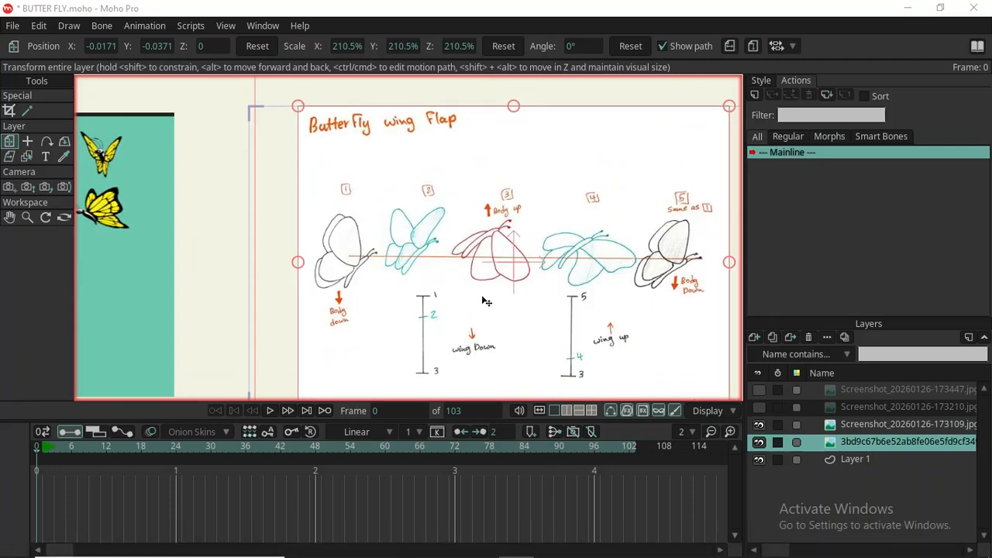
pyautogui.scroll(-1, 484, 302)
pyautogui.click(865, 456)
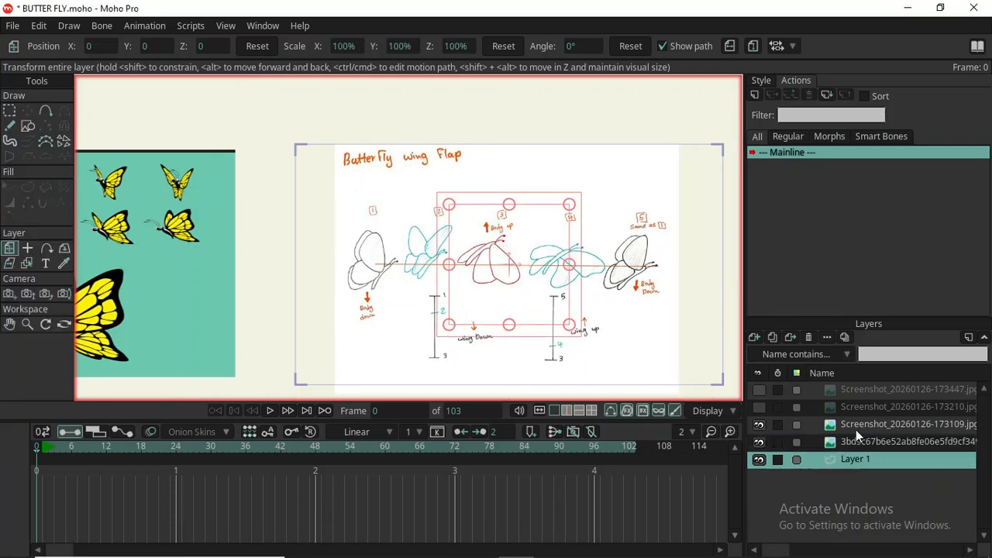
pyautogui.click(759, 424)
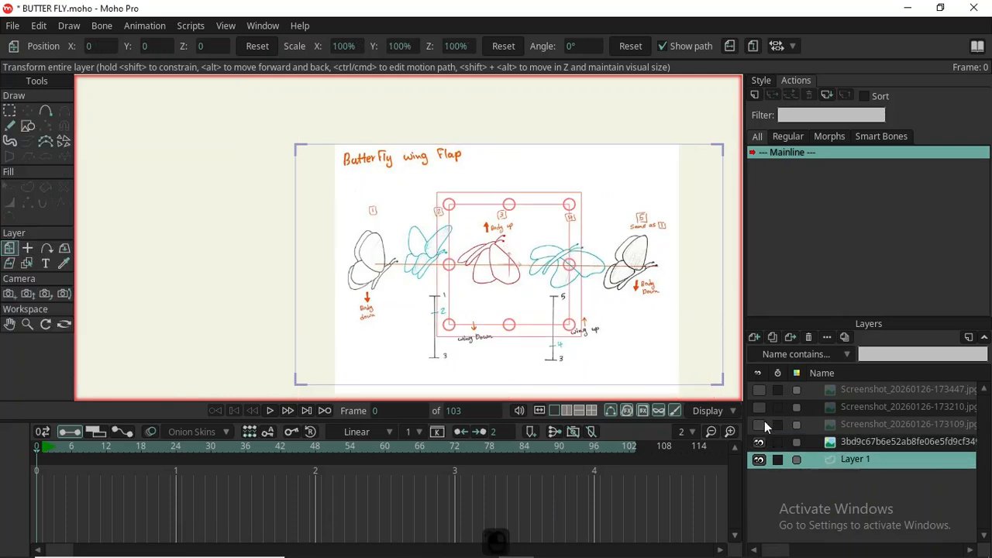
# Set the opacity of the butterfly wing flap reference image layer to 50%.
pyautogui.click(898, 446)
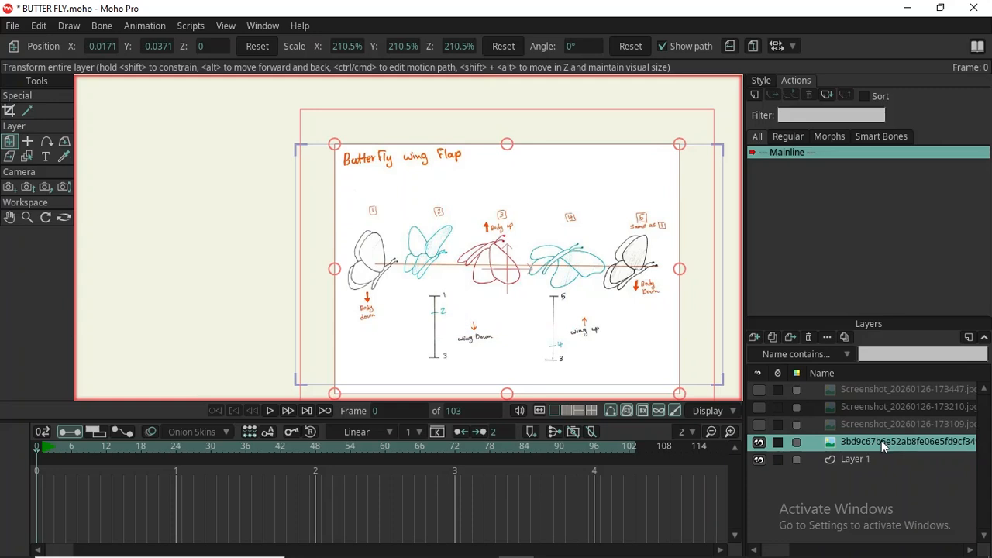
pyautogui.doubleClick(881, 440)
pyautogui.click(823, 440)
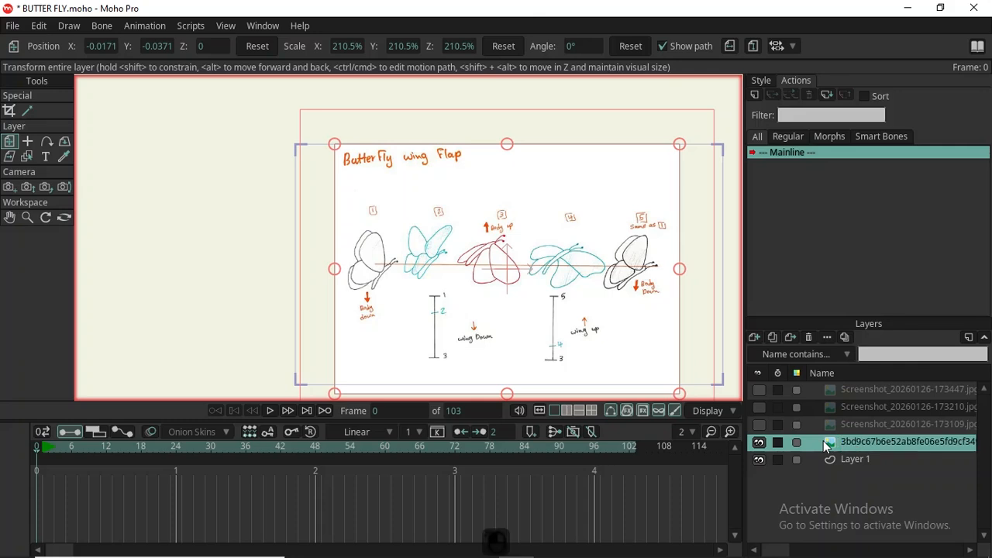
pyautogui.doubleClick(823, 440)
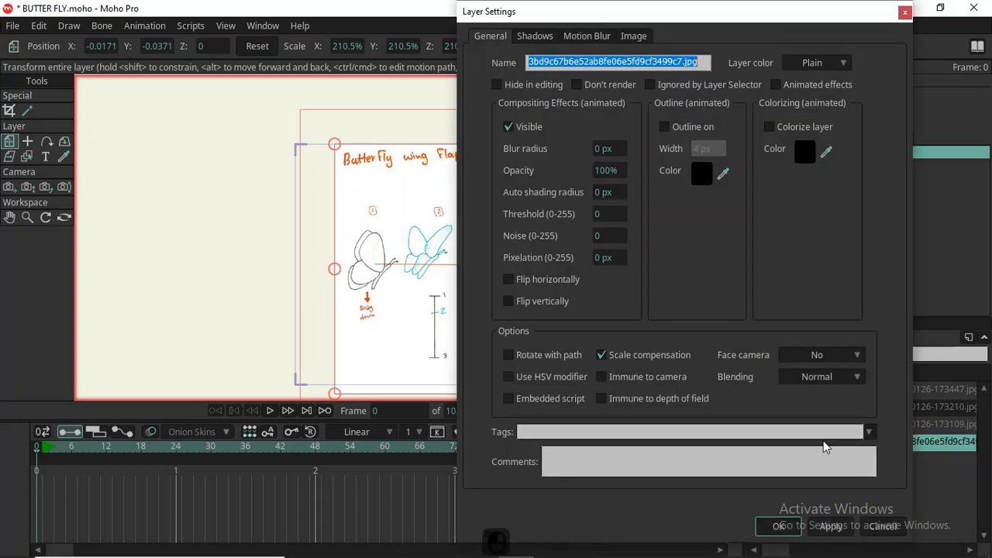
pyautogui.click(614, 171)
pyautogui.write('50')
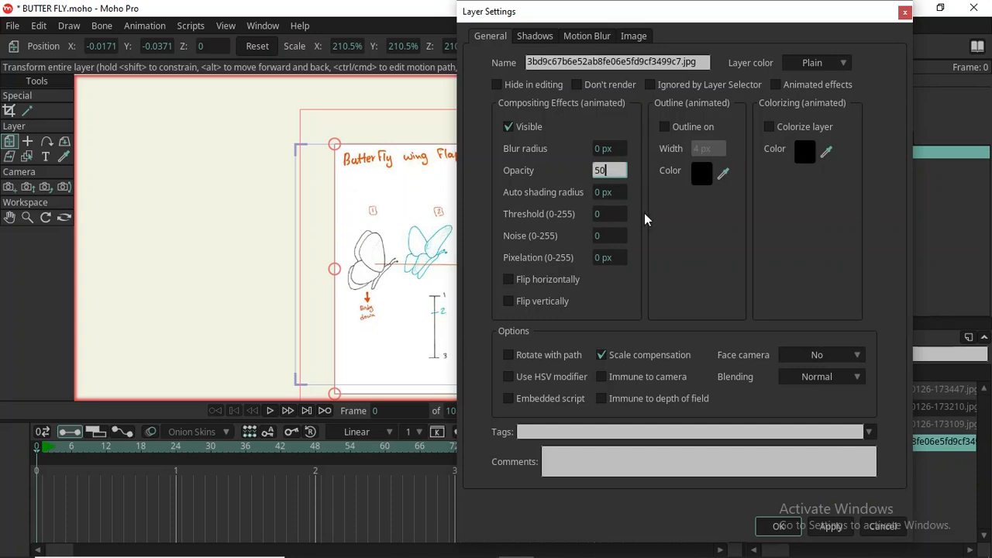
pyautogui.click(833, 531)
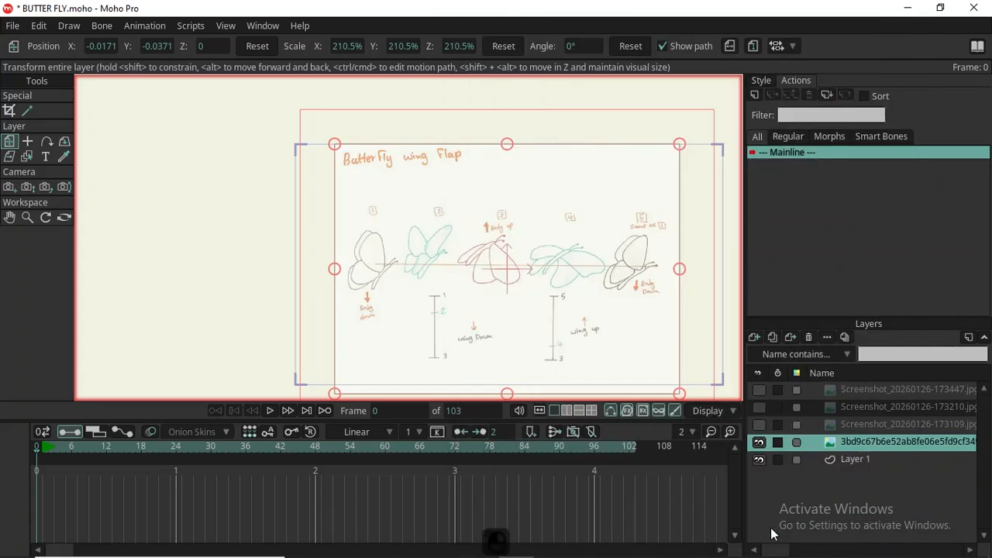
pyautogui.click(775, 529)
pyautogui.scroll(3, 413, 264)
pyautogui.scroll(-5, 432, 255)
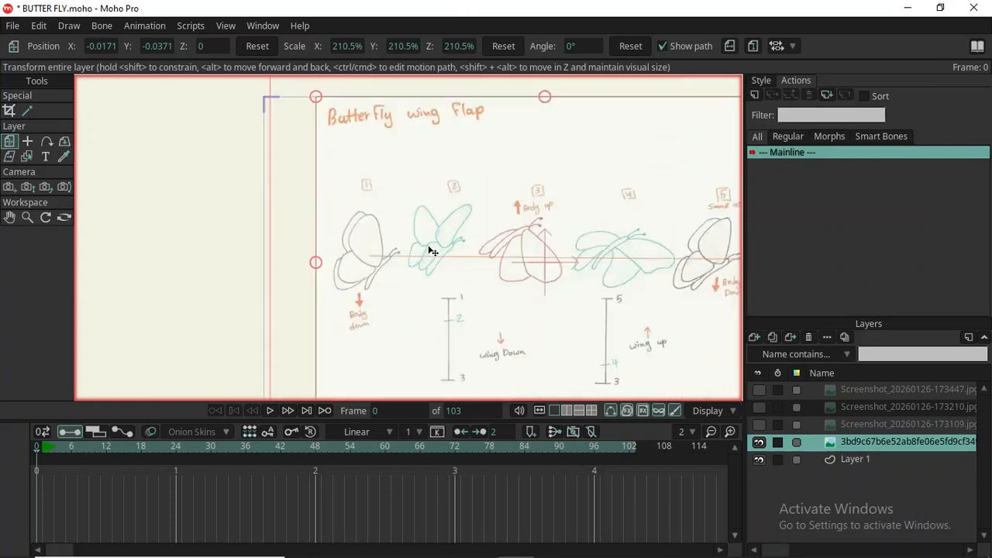
# Rename Layer 1 as FIRST OOOWINGS.
pyautogui.click(880, 460)
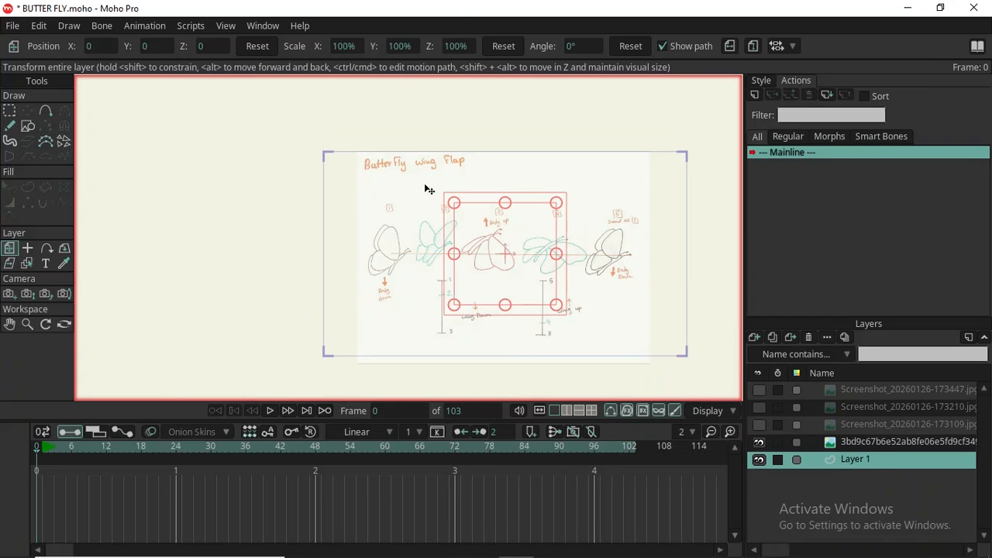
pyautogui.scroll(3, 465, 269)
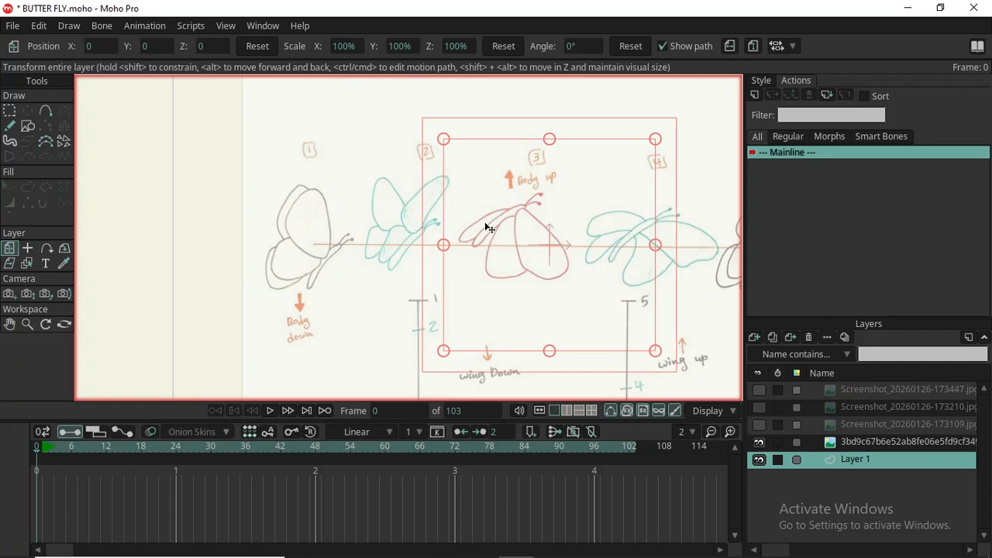
pyautogui.scroll(-1, 488, 226)
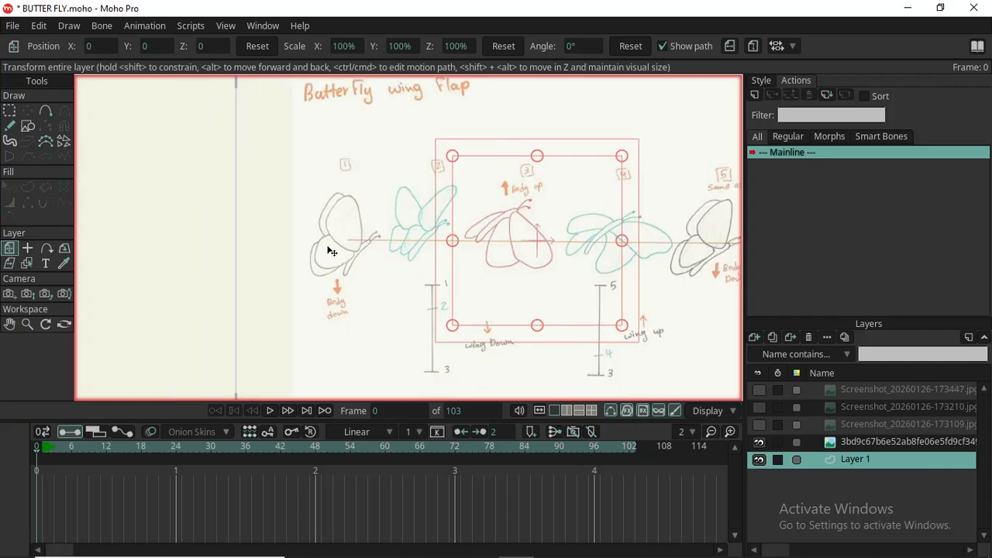
pyautogui.scroll(2, 332, 237)
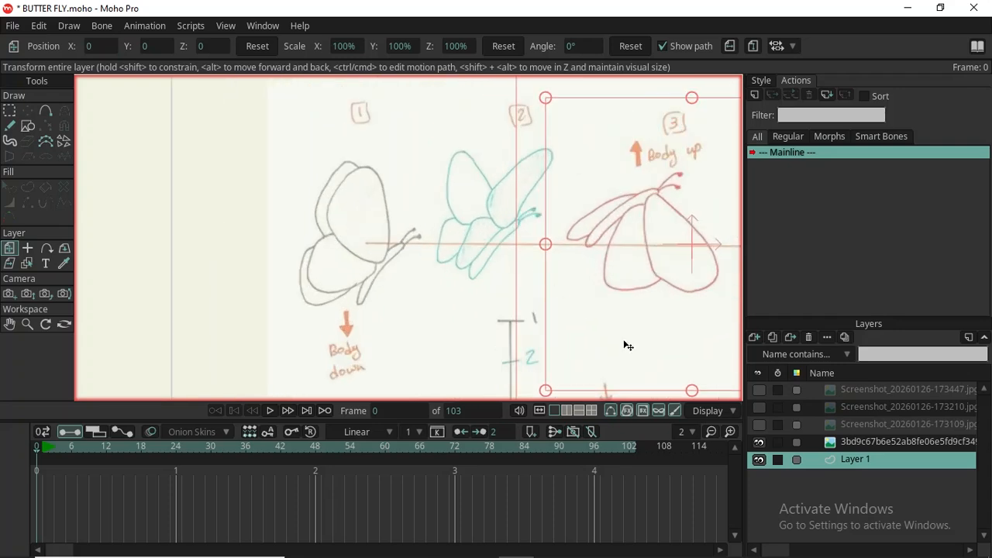
pyautogui.scroll(-3, 334, 246)
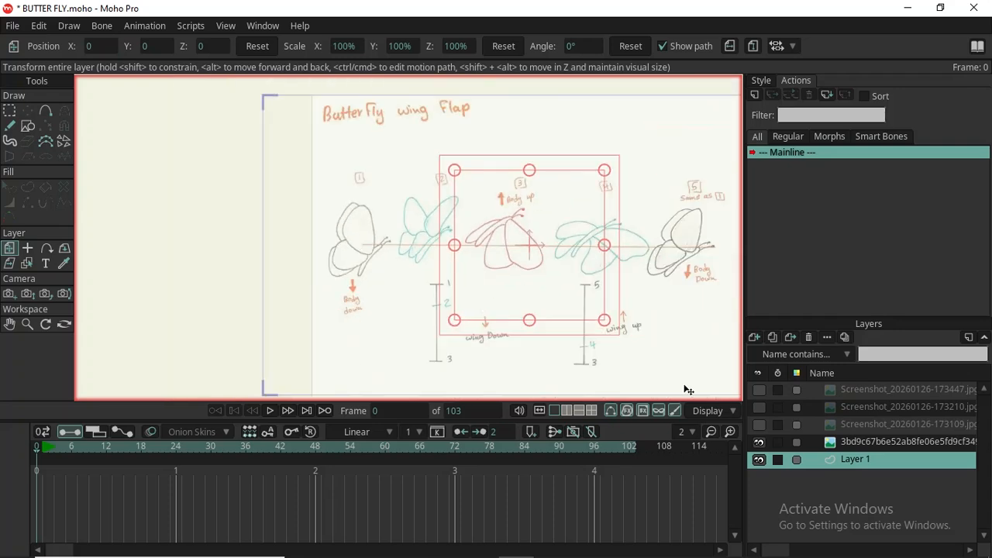
pyautogui.doubleClick(863, 459)
pyautogui.write('FlRS')
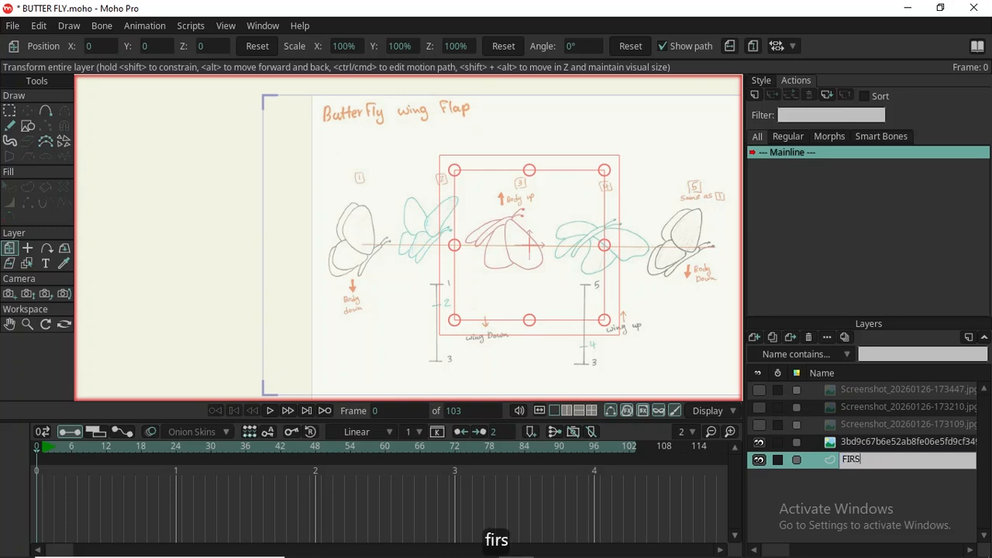
pyautogui.write('TWING')
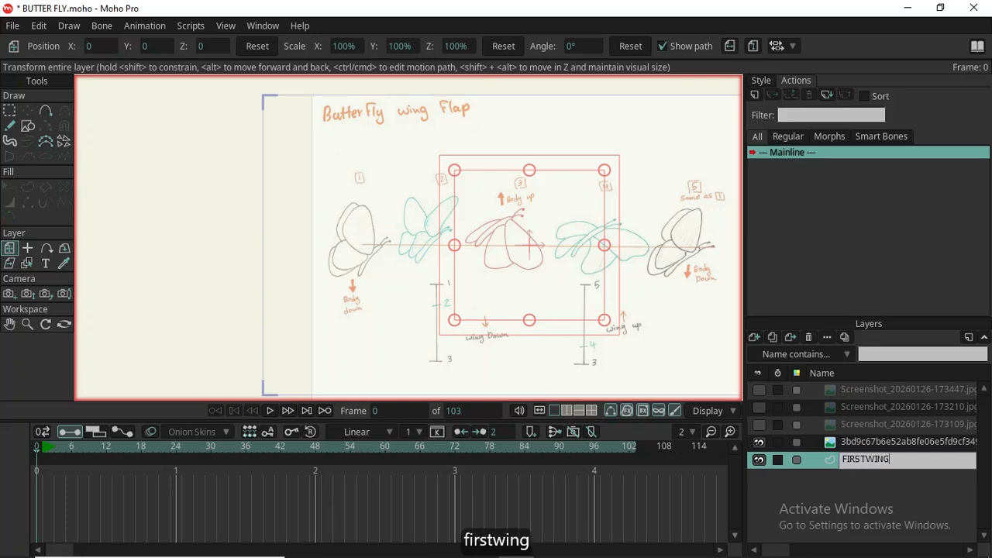
pyautogui.write('S')
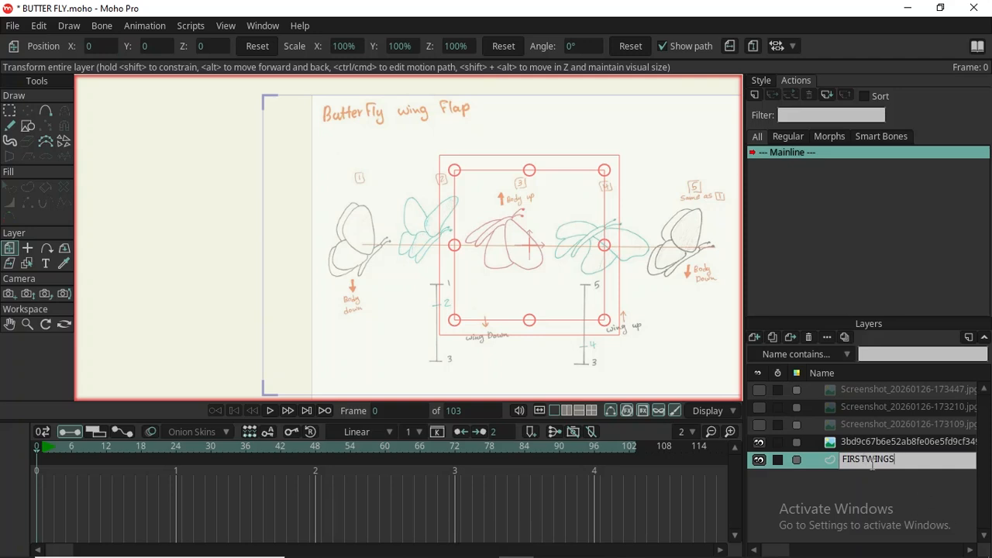
pyautogui.click(869, 460)
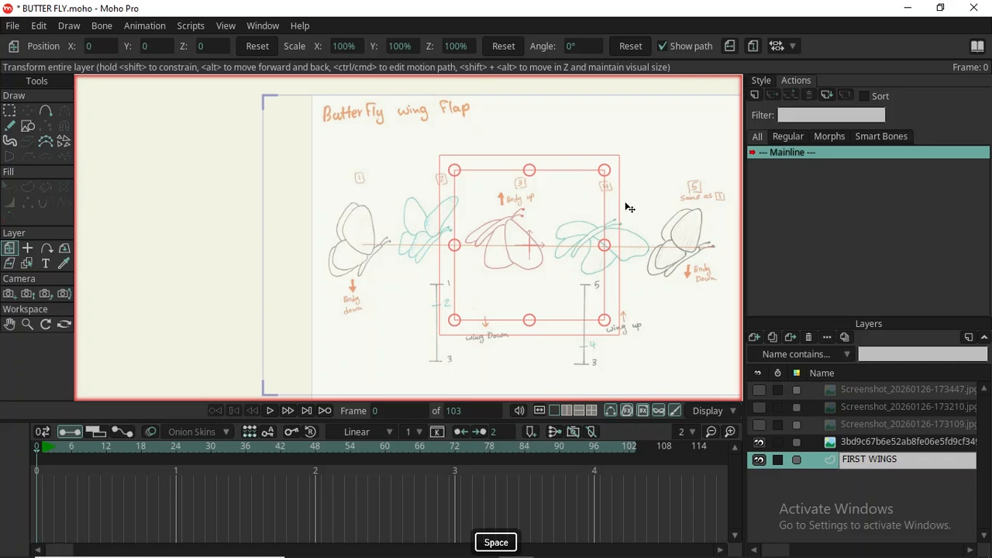
pyautogui.scroll(3, 348, 231)
pyautogui.write('O')
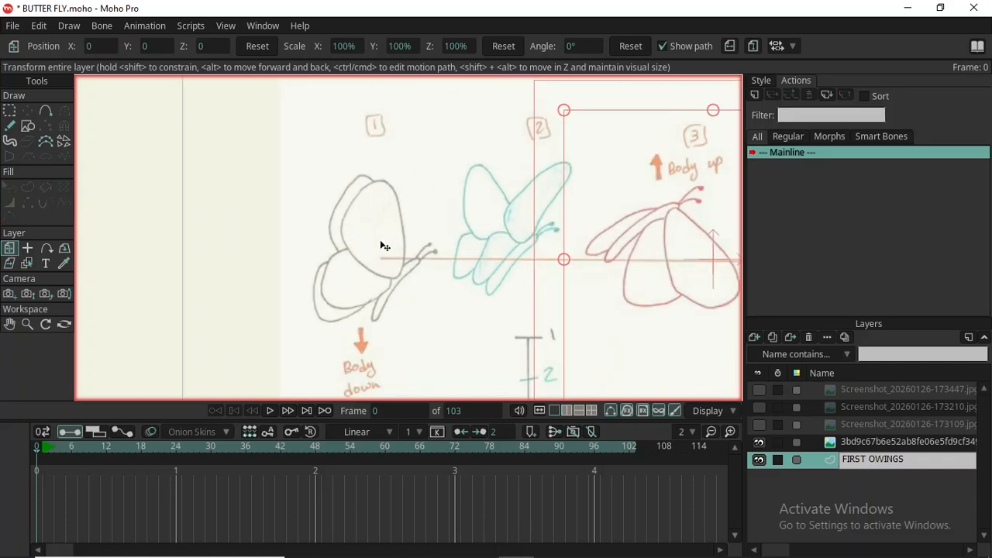
pyautogui.write('O')
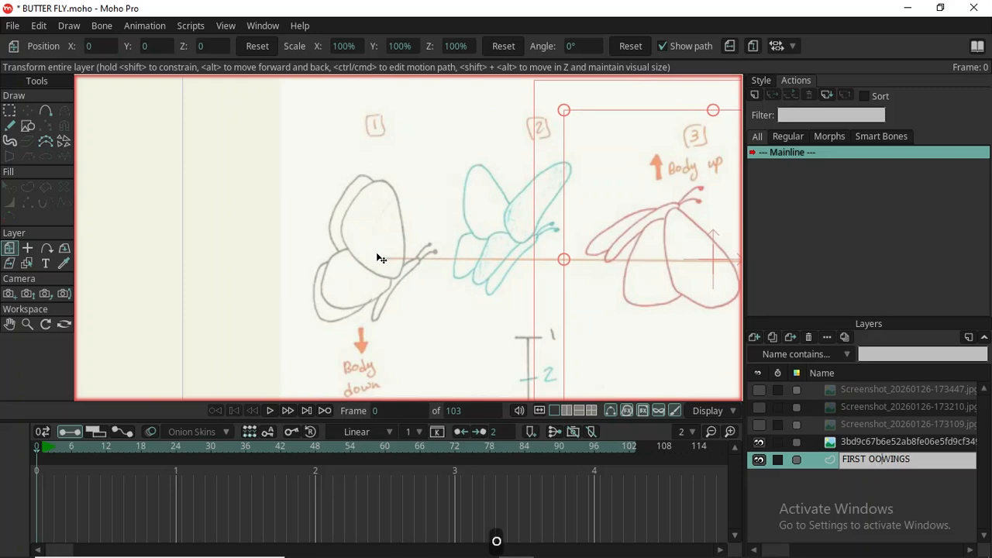
pyautogui.write('O')
pyautogui.press('Return')
# Set the origin of the wings layer near the base of the wings on butterfly pose 1.
pyautogui.press('o')
pyautogui.click(375, 262)
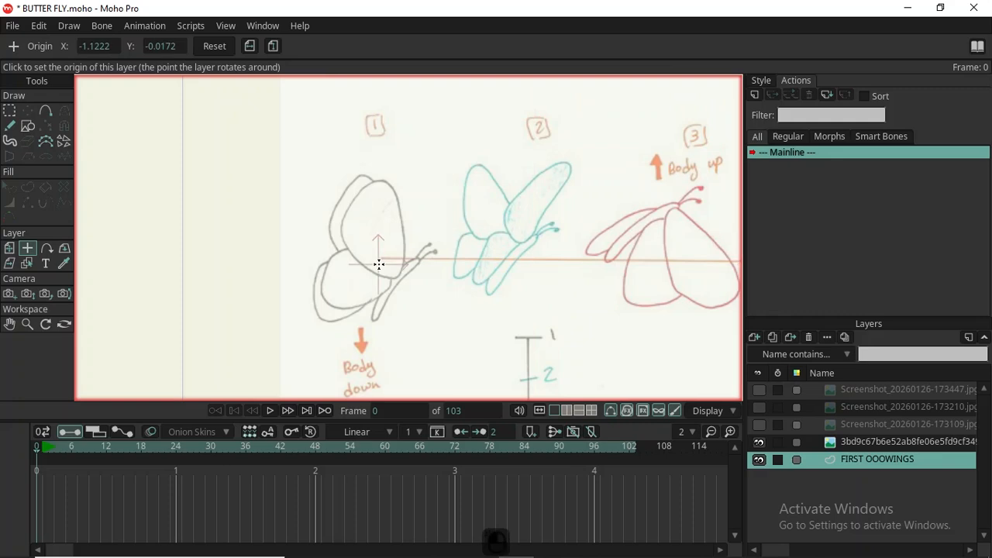
pyautogui.scroll(-1, 372, 262)
pyautogui.scroll(-1, 372, 263)
# Draw a filled rectangle over the front upper wing of butterfly pose 1.
pyautogui.scroll(4, 367, 232)
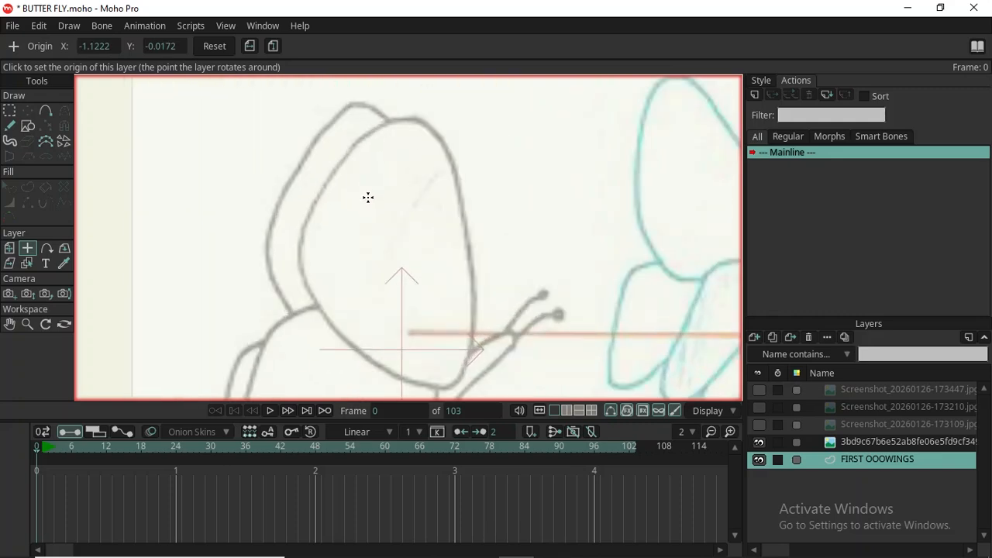
pyautogui.press('r')
pyautogui.scroll(-2, 362, 199)
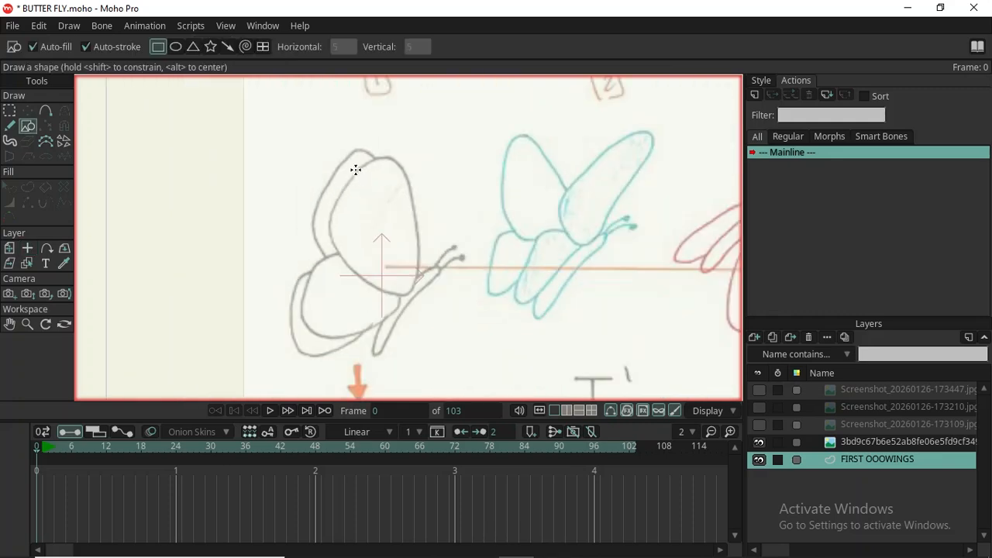
pyautogui.scroll(3, 367, 225)
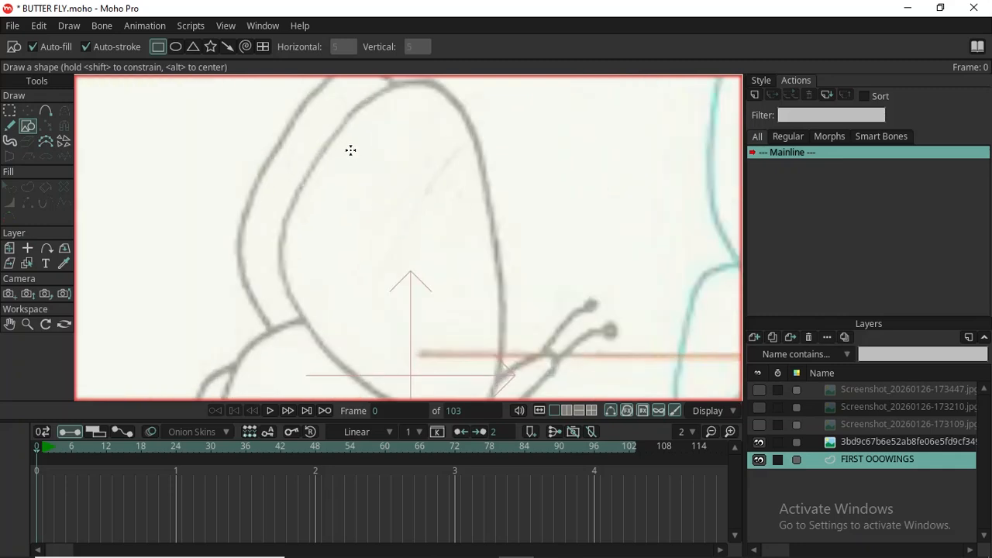
pyautogui.moveTo(310, 156)
pyautogui.mouseDown()
pyautogui.moveTo(380, 310)
pyautogui.moveTo(447, 350)
pyautogui.moveTo(450, 337)
pyautogui.mouseUp()
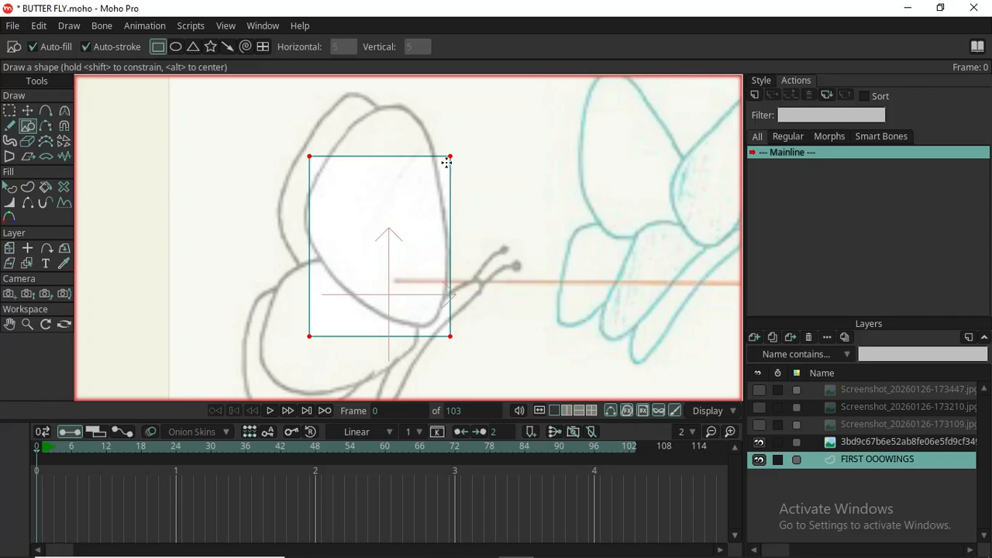
pyautogui.scroll(1, 442, 148)
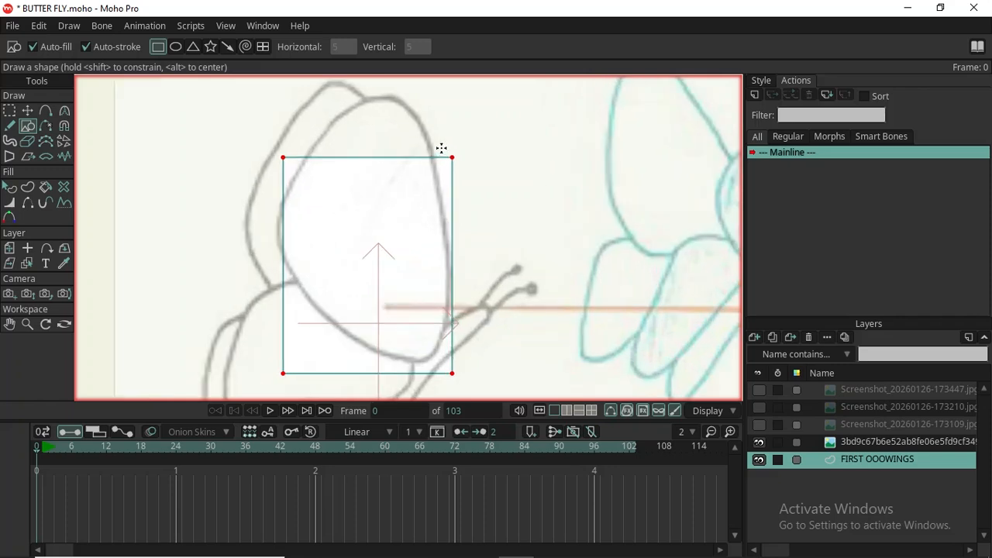
# Add a point on the rectangle's top edge, then fit it and the smoothed upper-right corner to the sketched wing outline.
pyautogui.press('a')
pyautogui.click(373, 156)
pyautogui.press('t')
pyautogui.moveTo(374, 157); pyautogui.dragTo(395, 98)
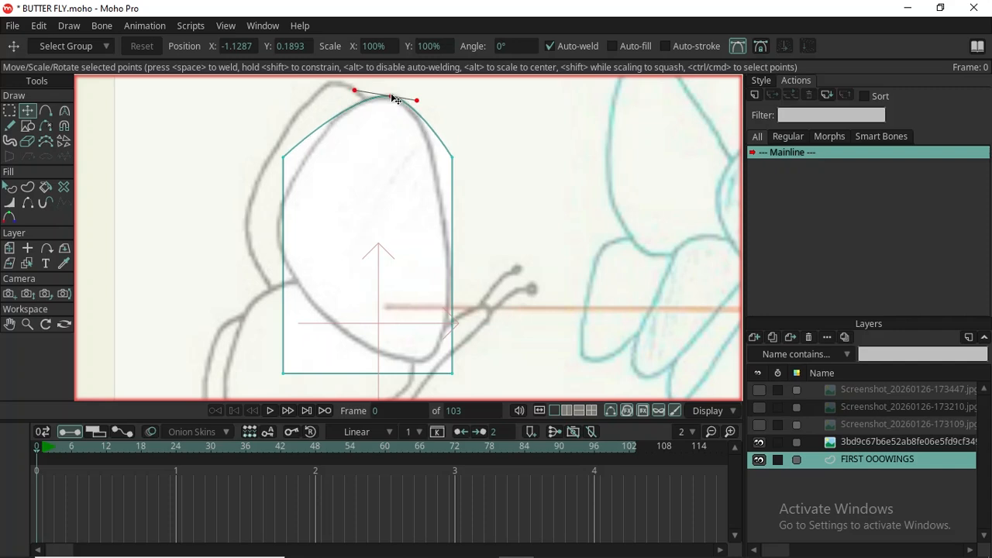
pyautogui.moveTo(452, 157); pyautogui.dragTo(438, 163)
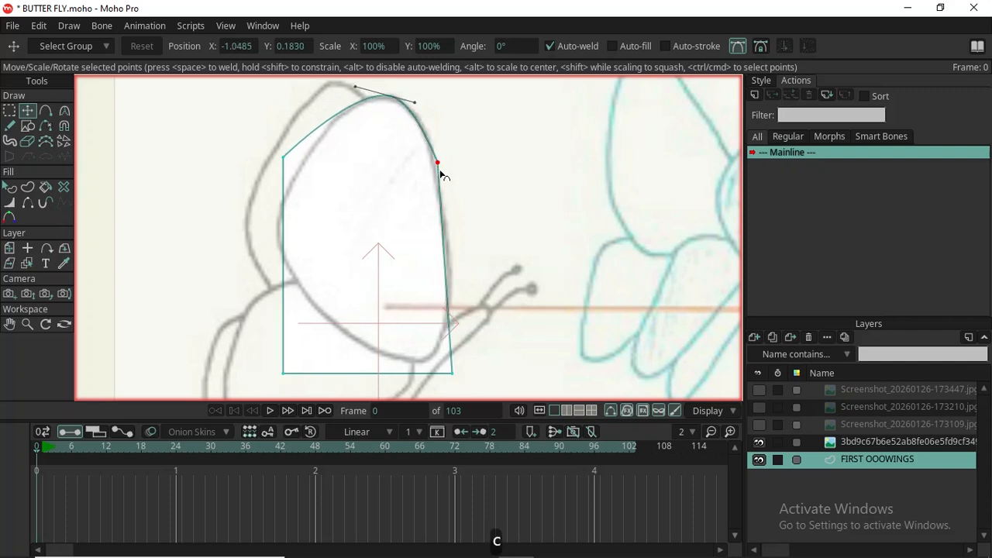
pyautogui.press('c')
pyautogui.press('t')
pyautogui.moveTo(431, 153); pyautogui.dragTo(434, 122)
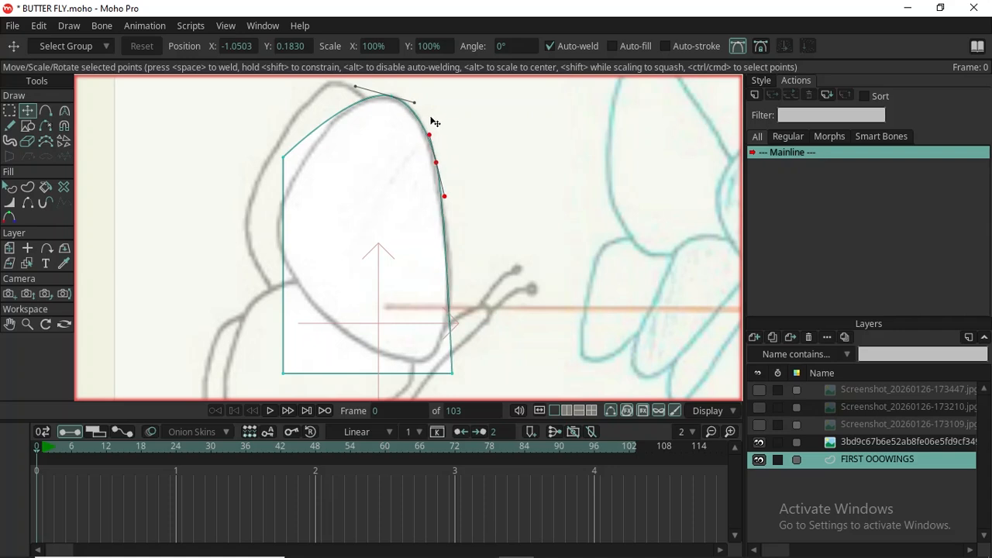
# Fit the upper-left corner to the wing's left edge, smooth it, and add a point along the upper-left outline.
pyautogui.moveTo(284, 144); pyautogui.dragTo(279, 207)
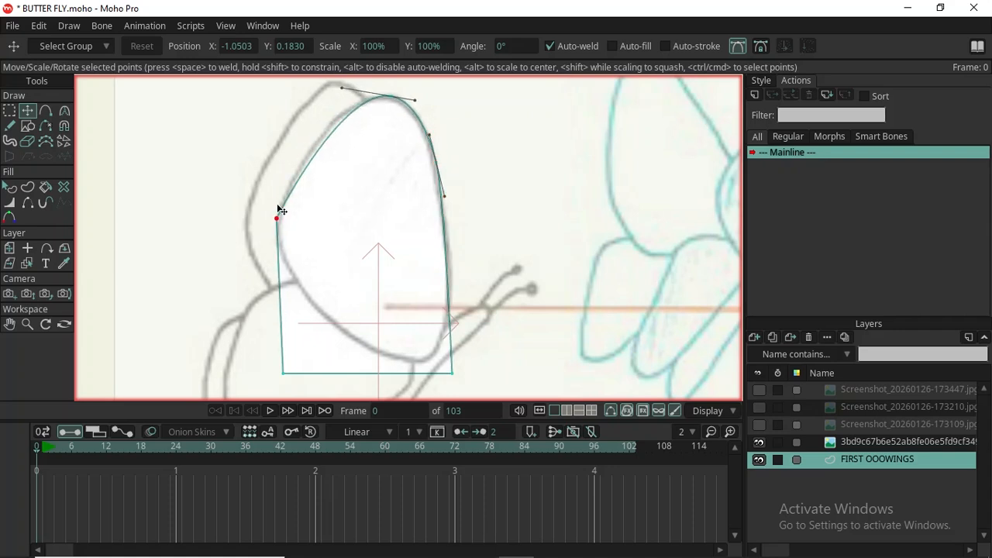
pyautogui.press('a')
pyautogui.click(323, 147)
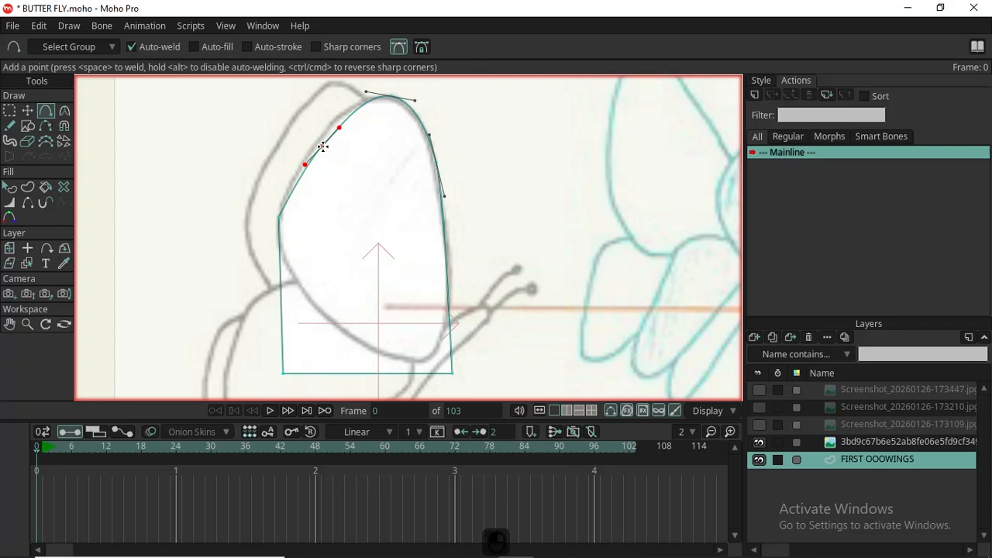
pyautogui.press('t')
pyautogui.moveTo(302, 159); pyautogui.dragTo(296, 164)
pyautogui.moveTo(278, 219)
pyautogui.mouseDown()
pyautogui.moveTo(276, 227)
pyautogui.moveTo(417, 282)
pyautogui.moveTo(329, 224)
pyautogui.moveTo(292, 216)
pyautogui.mouseUp()
pyautogui.press('c')
pyautogui.press('t')
# Move the lower-left corner to the wing's bottom edge and add a point that follows the lower-left outline.
pyautogui.moveTo(284, 372); pyautogui.dragTo(394, 361)
pyautogui.press('a')
pyautogui.click(324, 295)
pyautogui.hotkey('ctrl', 'a')
pyautogui.press('t')
pyautogui.moveTo(327, 297); pyautogui.dragTo(281, 258)
pyautogui.click(332, 290)
# Adjust the bottom-edge point and round the lower-right corner to match the wing's lower tip.
pyautogui.click(392, 360)
pyautogui.moveTo(394, 360); pyautogui.dragTo(388, 354)
pyautogui.moveTo(460, 380); pyautogui.dragTo(573, 368)
pyautogui.press('c')
pyautogui.press('t')
pyautogui.moveTo(454, 348); pyautogui.dragTo(380, 358)
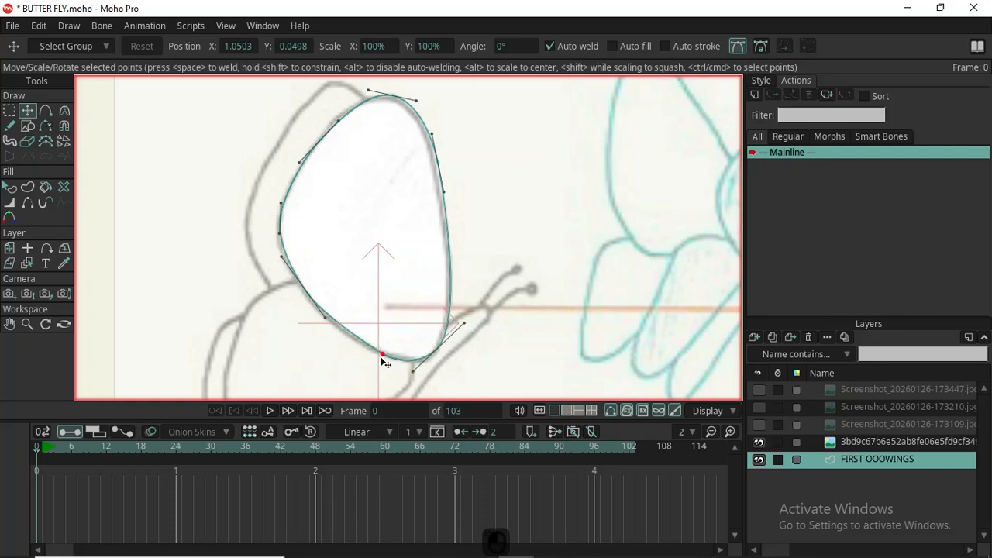
# Fine-tune the left and top points of the wing shape to align with the sketched outline.
pyautogui.moveTo(280, 229); pyautogui.dragTo(282, 220)
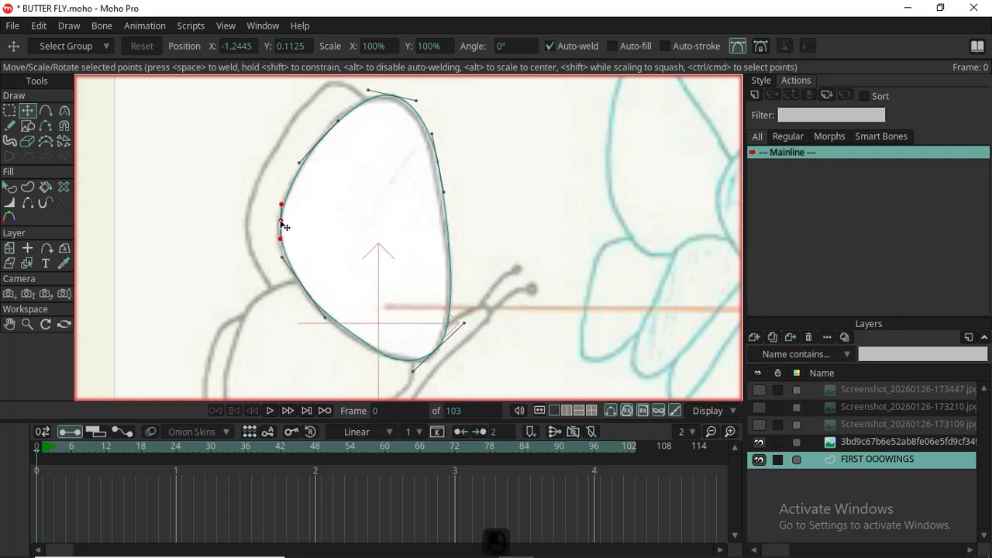
pyautogui.click(324, 137)
pyautogui.moveTo(391, 95); pyautogui.dragTo(394, 100)
pyautogui.click(444, 166)
pyautogui.scroll(-4, 409, 210)
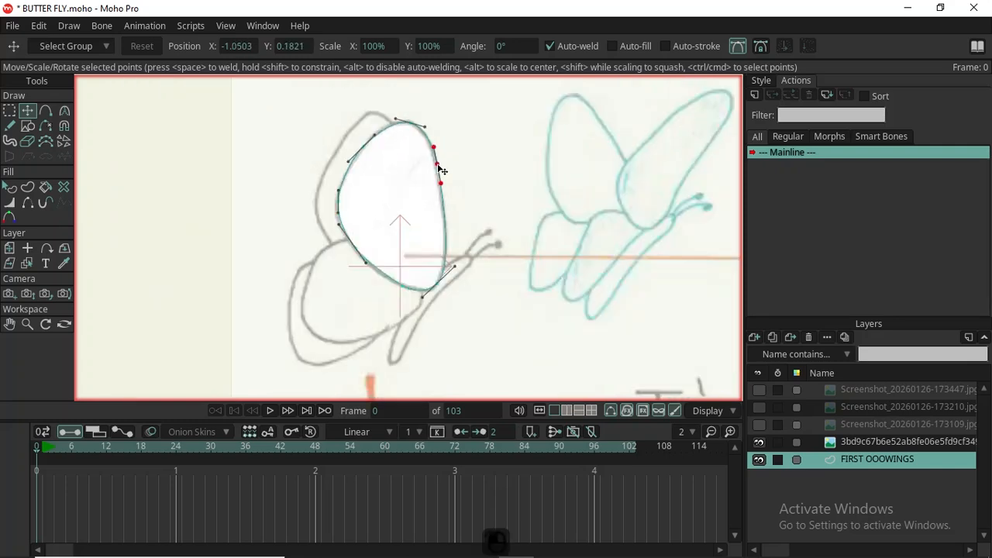
pyautogui.scroll(2, 410, 235)
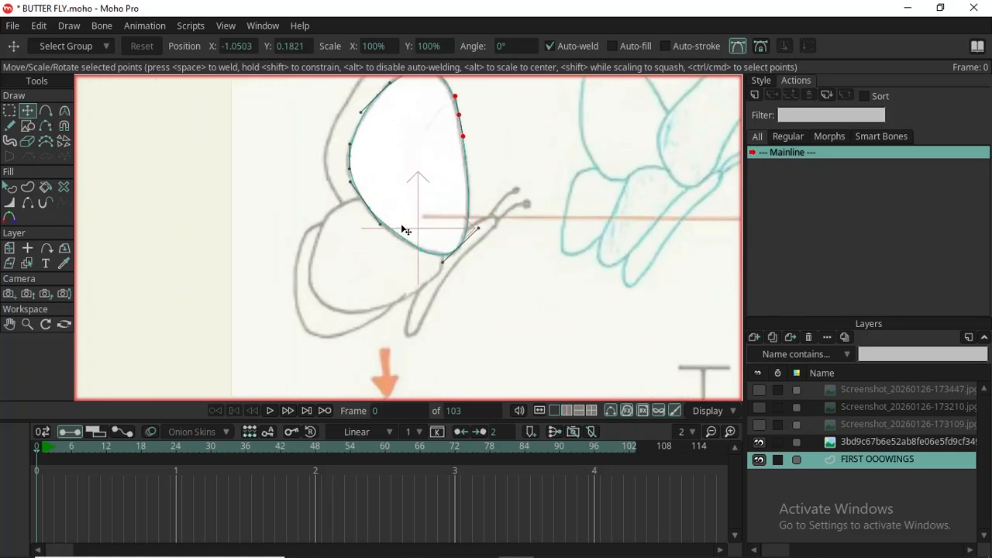
# Add a new vector layer and name it 2ND WINGS.
pyautogui.press('s')
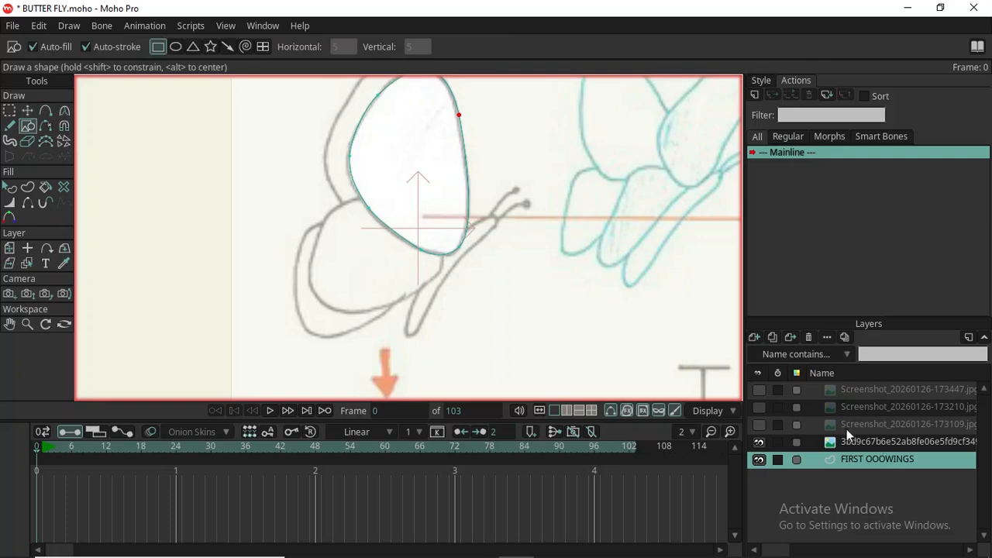
pyautogui.click(757, 338)
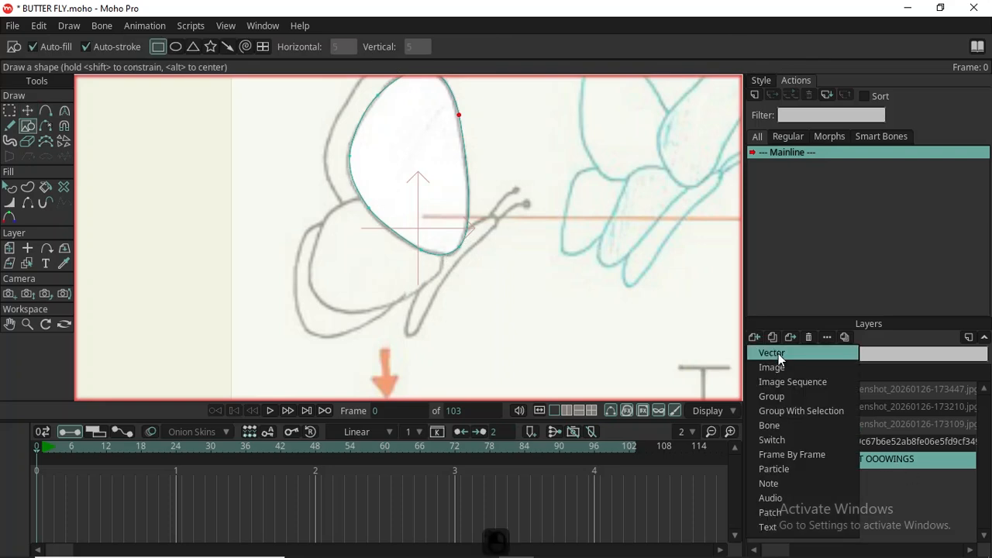
pyautogui.click(782, 356)
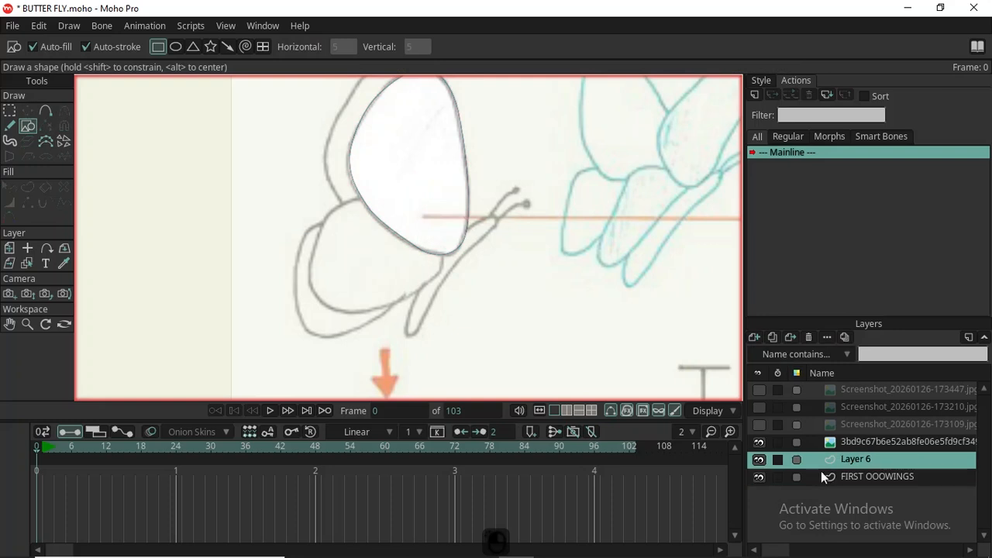
pyautogui.doubleClick(868, 461)
pyautogui.write('2N')
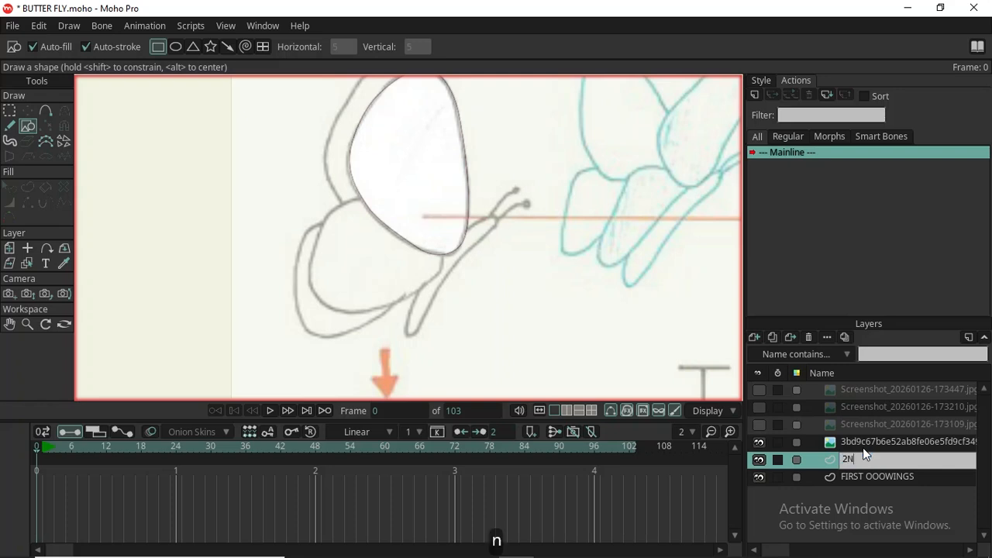
pyautogui.write('D WINGS')
# Correct the name of the FIRST OOOWINGS layer to FIRST WINGS.
pyautogui.click(884, 473)
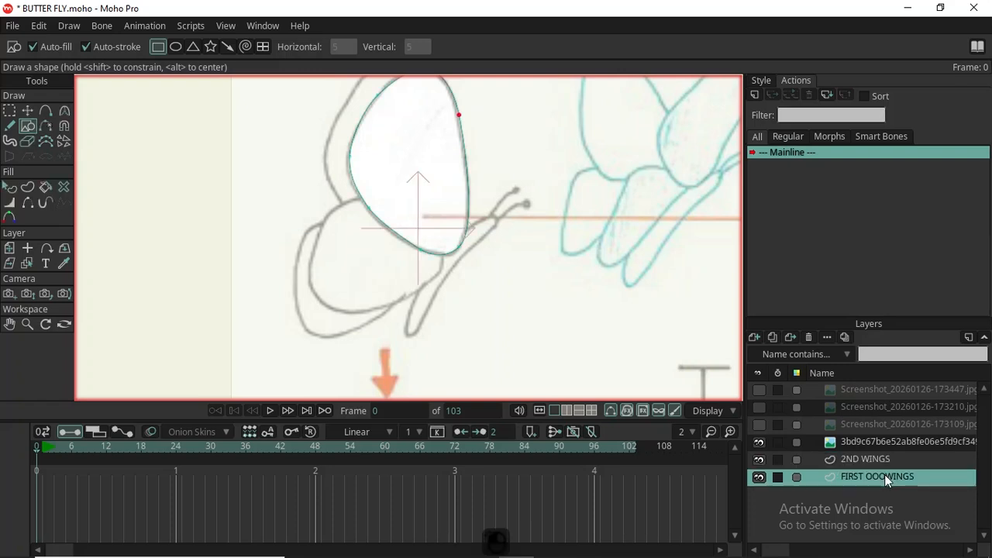
pyautogui.doubleClick(884, 474)
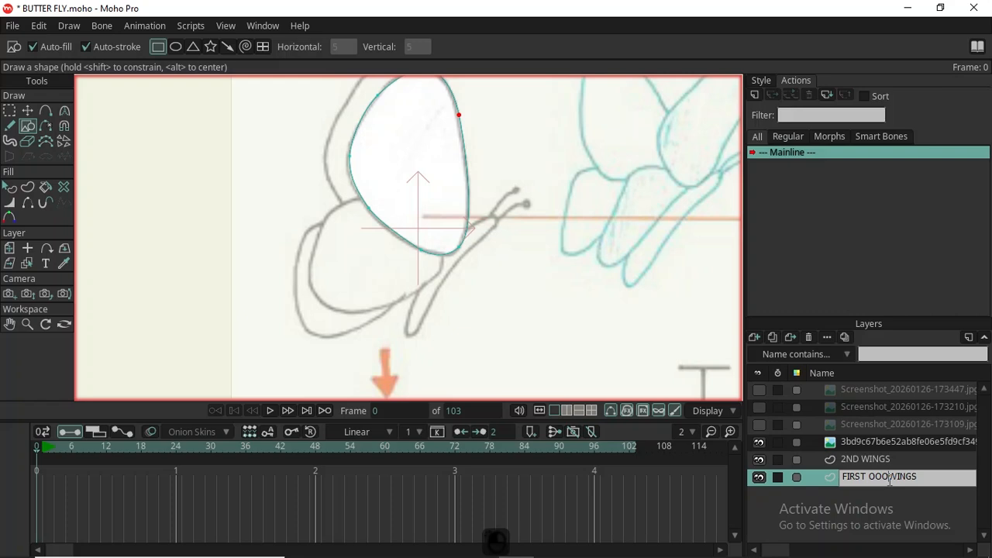
pyautogui.press('BackSpace')
pyautogui.press('BackSpace')
pyautogui.press('BackSpace')
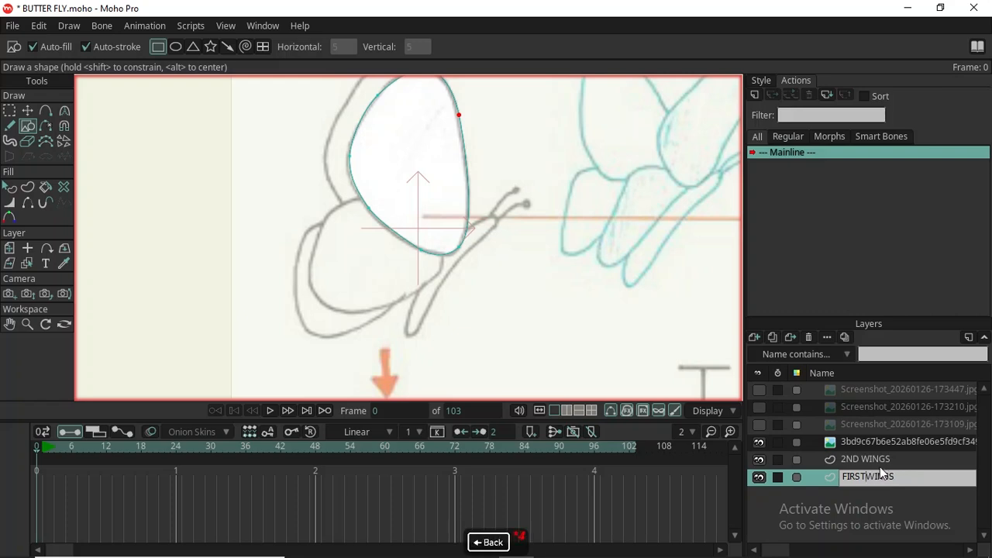
pyautogui.press('Return')
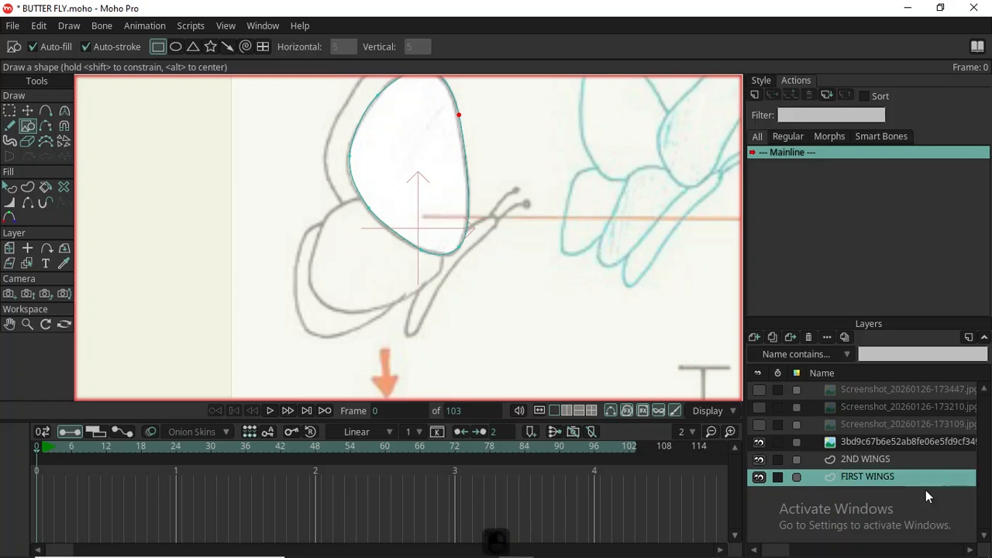
# Set the 2ND WINGS layer's origin on pose 1's lower wing and draw a rectangle covering that wing.
pyautogui.click(851, 451)
pyautogui.click(855, 457)
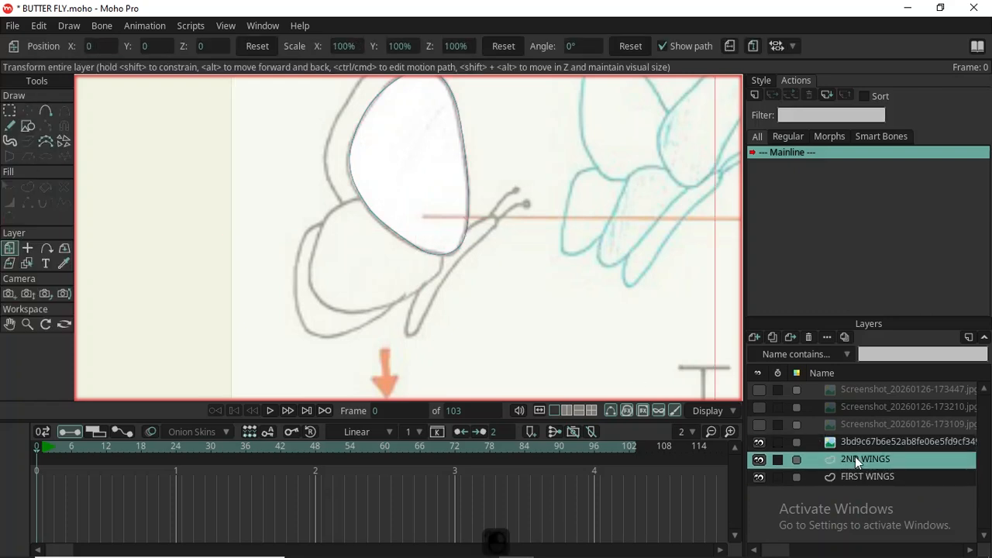
pyautogui.press('0')
pyautogui.click(374, 242)
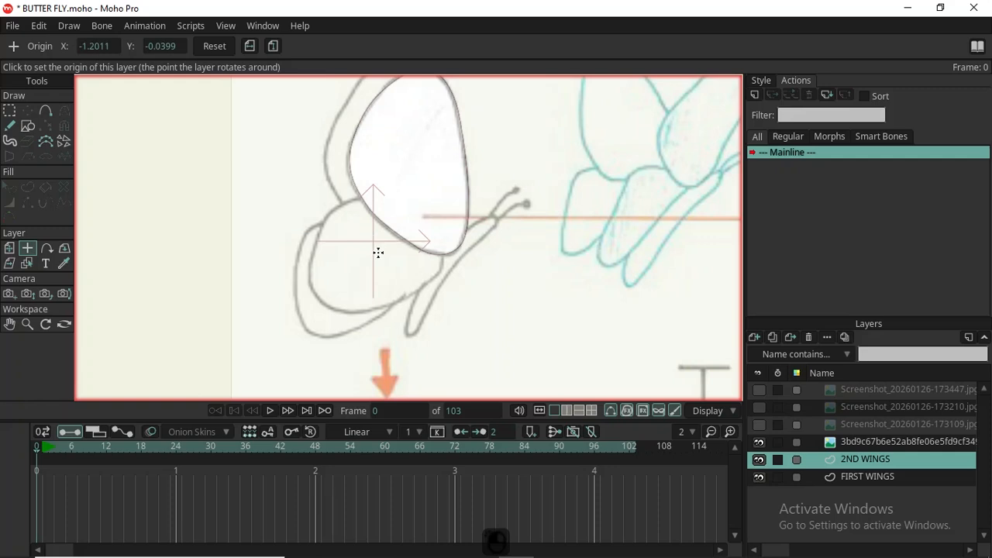
pyautogui.press('r')
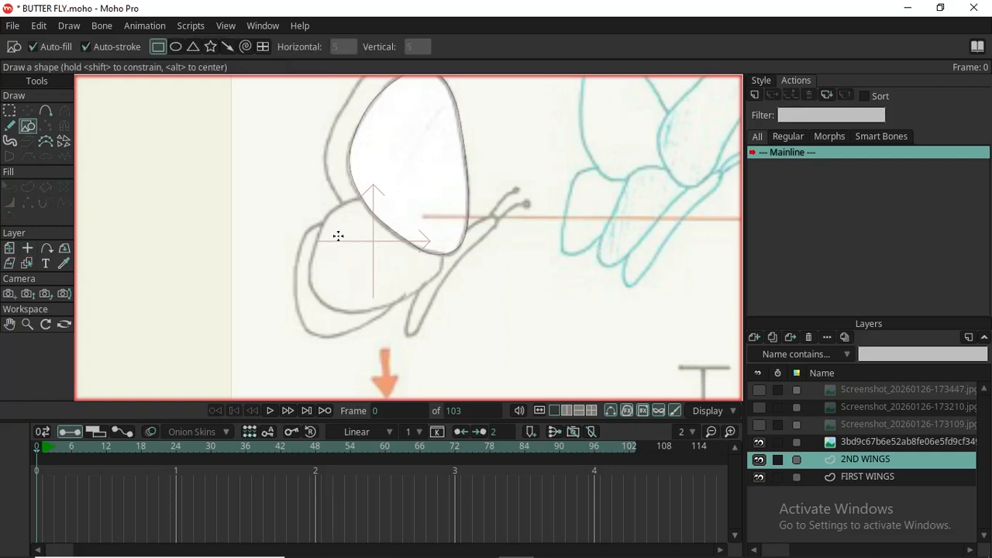
pyautogui.moveTo(314, 210)
pyautogui.mouseDown()
pyautogui.moveTo(421, 325)
pyautogui.moveTo(450, 313)
pyautogui.mouseUp()
pyautogui.scroll(2, 353, 191)
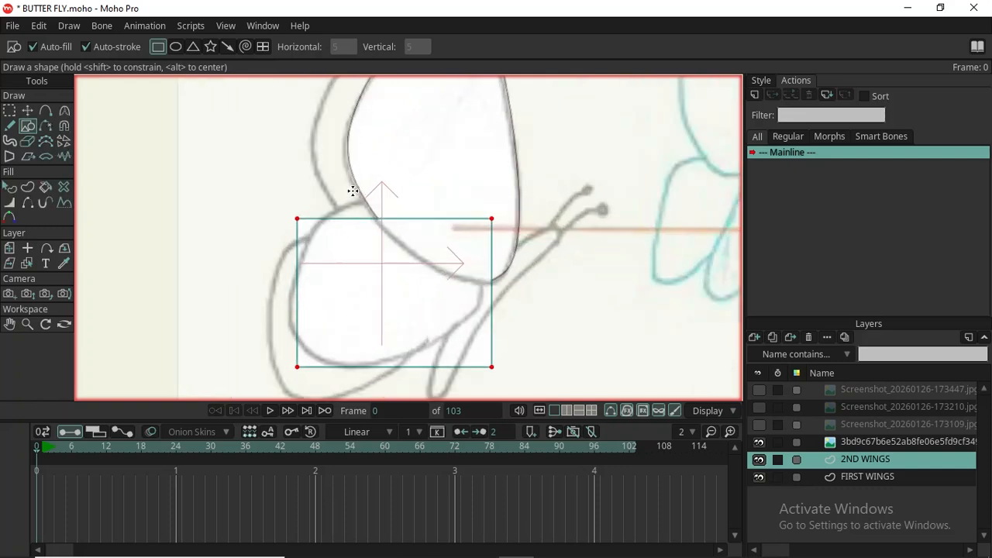
# Add a raised point on the rectangle's top edge and fit the upper-left corner to the lower wing's outline.
pyautogui.press('a')
pyautogui.click(391, 218)
pyautogui.press('t')
pyautogui.moveTo(393, 221); pyautogui.dragTo(390, 194)
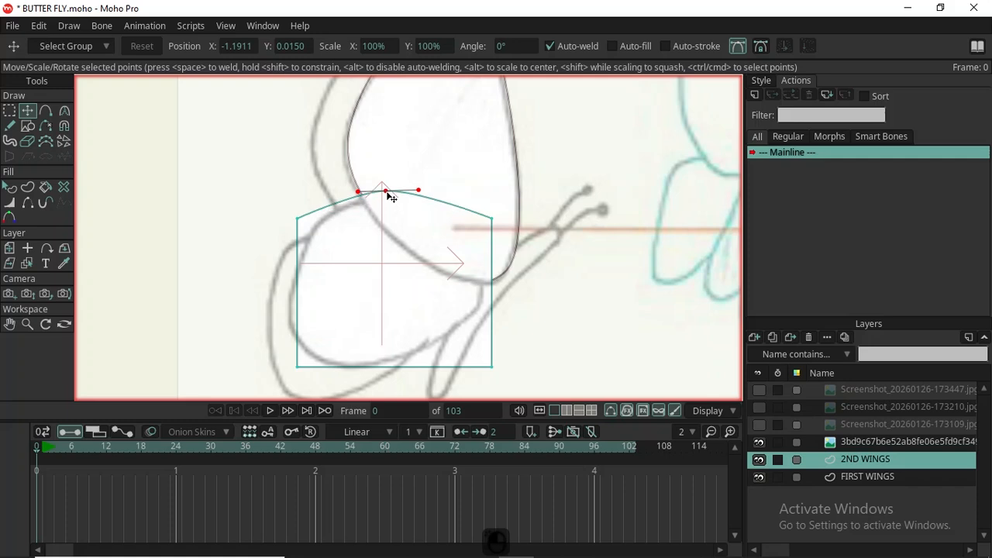
pyautogui.moveTo(306, 222); pyautogui.dragTo(319, 234)
# Move the lower-left corner onto the lower wing's left edge and curve both left corners to match the sketch.
pyautogui.moveTo(297, 375); pyautogui.dragTo(465, 415)
pyautogui.press('c')
pyautogui.press('t')
pyautogui.moveTo(290, 329); pyautogui.dragTo(297, 338)
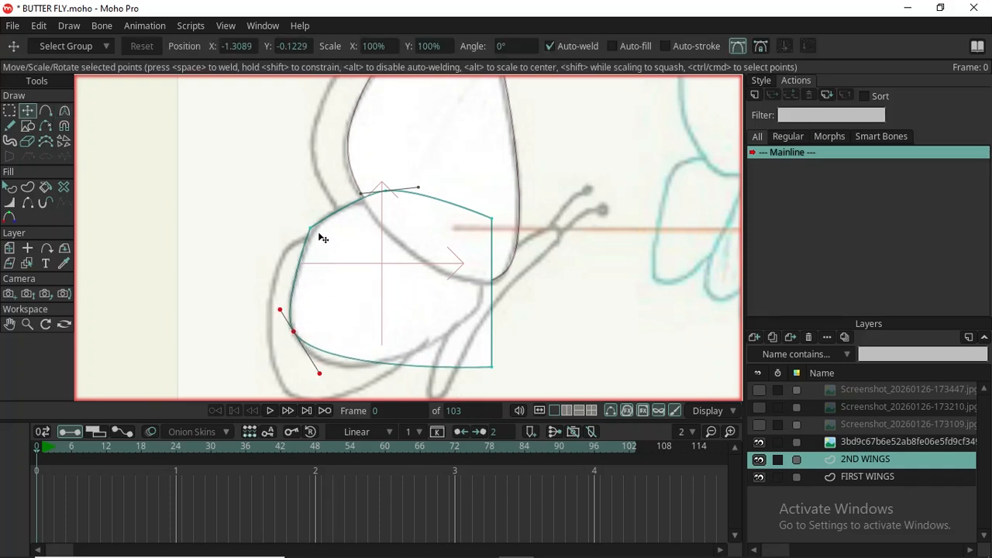
pyautogui.click(322, 238)
pyautogui.press('c')
pyautogui.moveTo(355, 245); pyautogui.dragTo(444, 233)
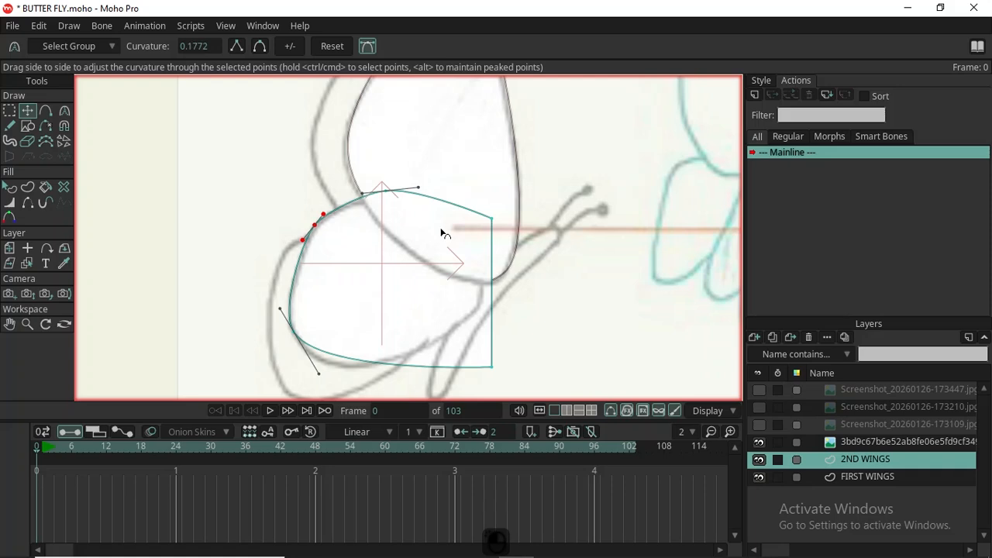
# Add a point on the bottom edge to follow the wing's underside and move the lower-right corner to the wing's root.
pyautogui.scroll(-3, 436, 294)
pyautogui.scroll(2, 437, 294)
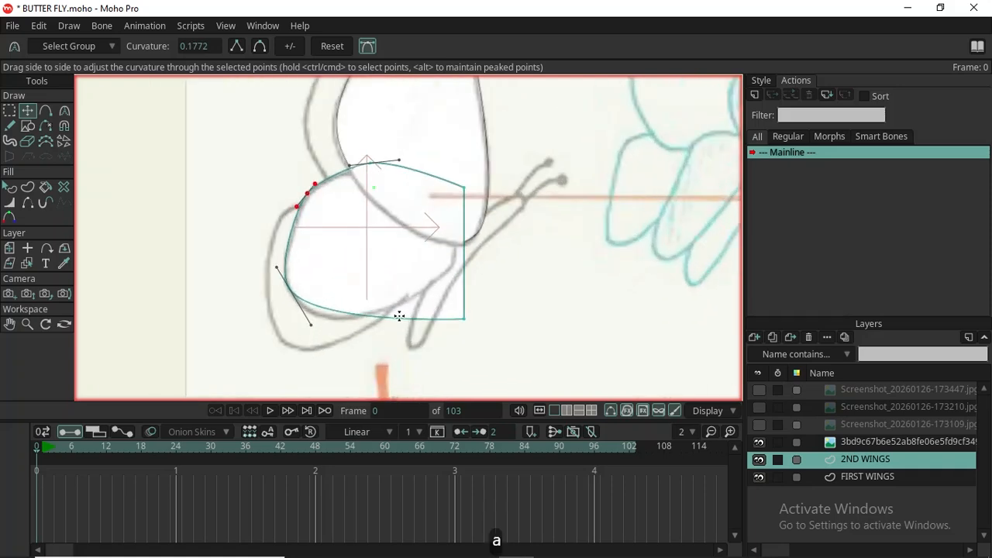
pyautogui.press('a')
pyautogui.click(389, 319)
pyautogui.press('t')
pyautogui.moveTo(357, 313); pyautogui.dragTo(380, 317)
pyautogui.moveTo(319, 317); pyautogui.dragTo(317, 333)
pyautogui.moveTo(480, 340); pyautogui.dragTo(475, 289)
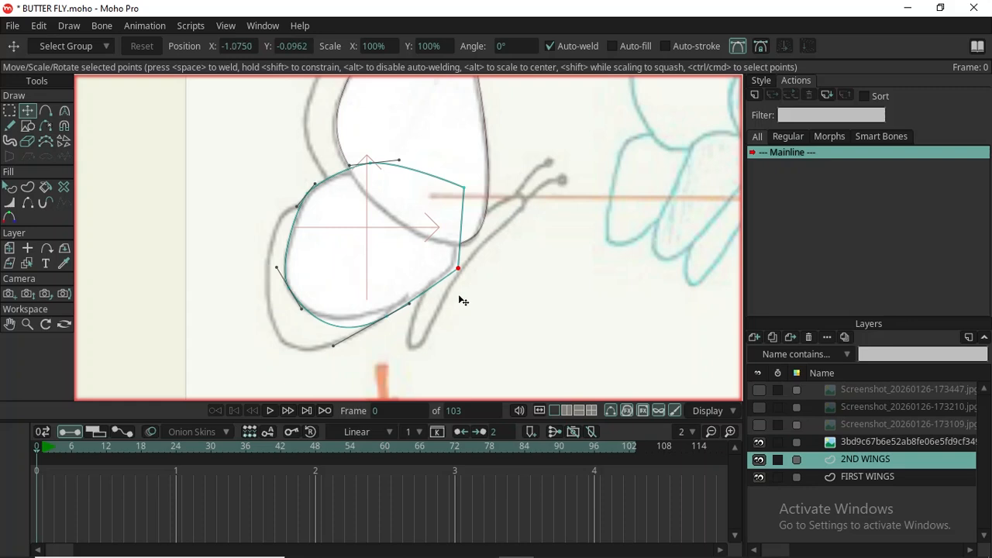
# Adjust the bottom and left points with their curve handles to match the lower wing's rounded underside.
pyautogui.click(387, 316)
pyautogui.moveTo(364, 356); pyautogui.dragTo(386, 327)
pyautogui.click(299, 328)
pyautogui.moveTo(297, 328); pyautogui.dragTo(302, 341)
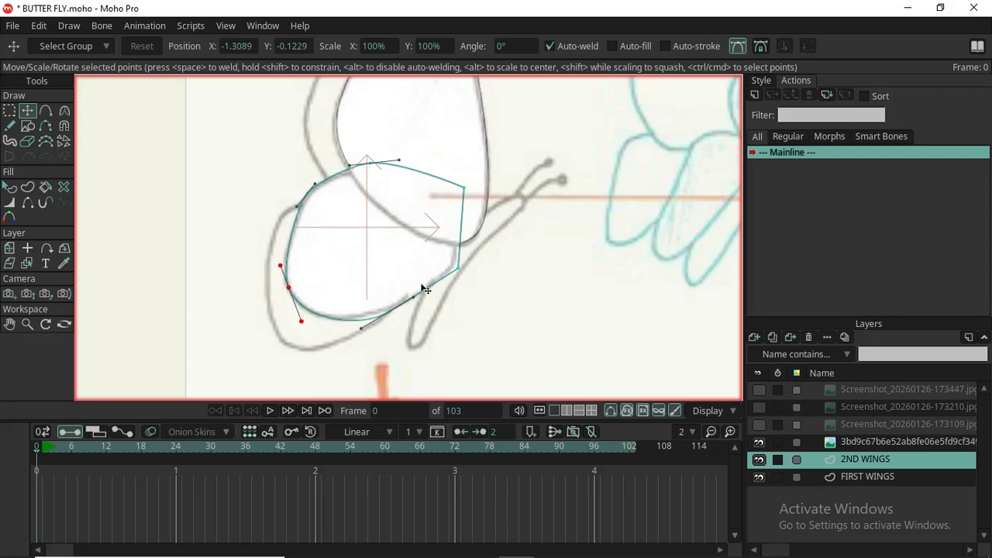
pyautogui.click(389, 312)
pyautogui.moveTo(390, 311); pyautogui.dragTo(390, 299)
# Refine the lower-right corner and the neighbouring bottom curve to follow the outline toward the body.
pyautogui.scroll(4, 478, 290)
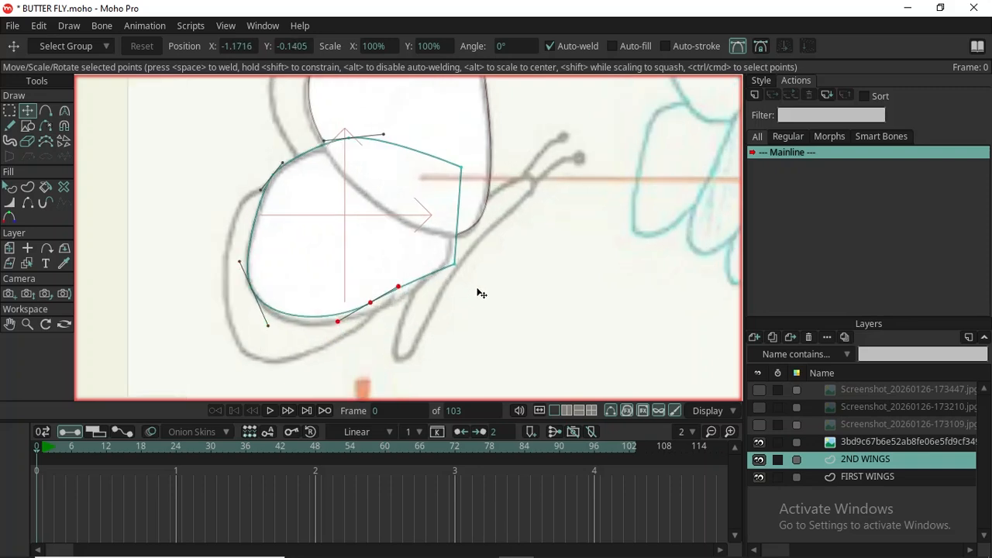
pyautogui.moveTo(455, 269); pyautogui.dragTo(459, 233)
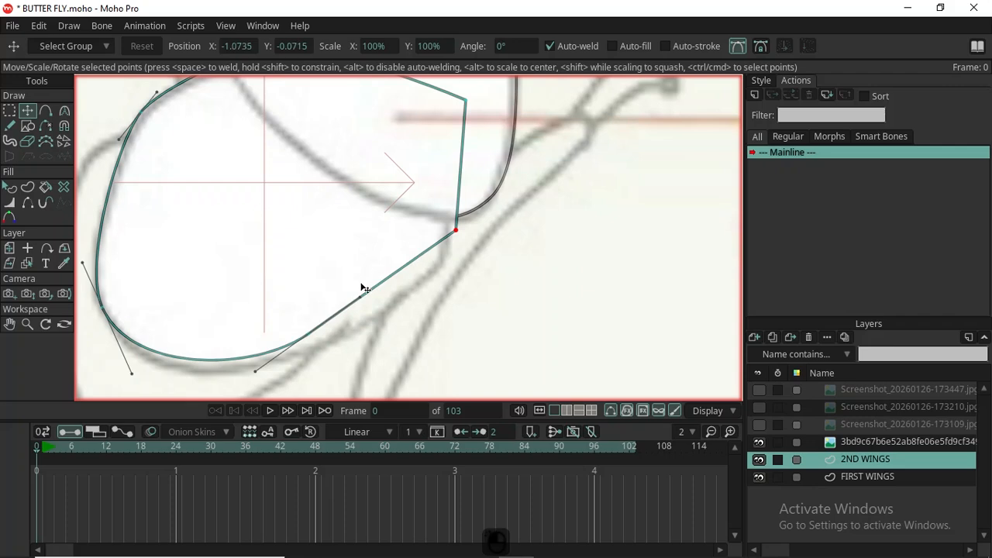
pyautogui.moveTo(361, 297); pyautogui.dragTo(372, 313)
pyautogui.moveTo(300, 328); pyautogui.dragTo(306, 338)
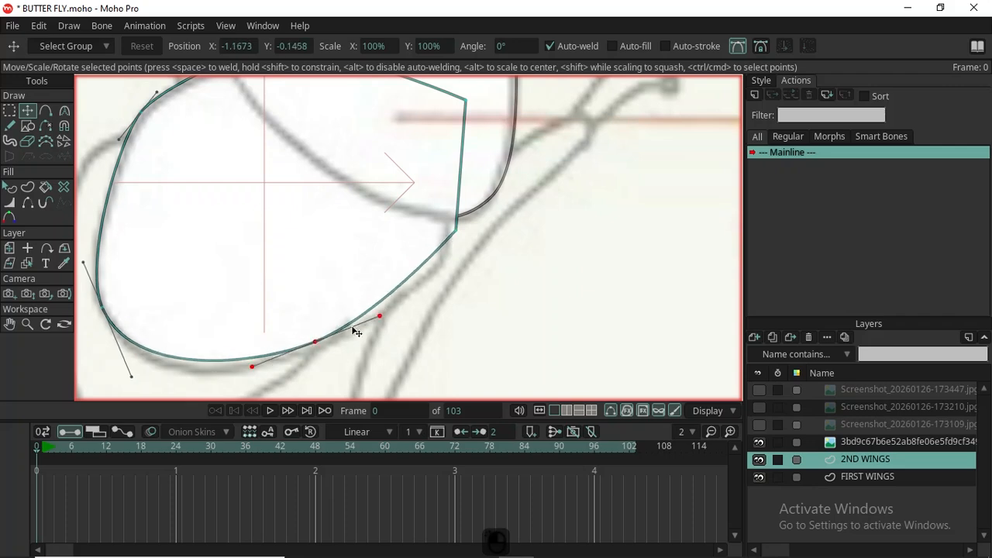
# Fit the lower-right corner and add a point on the right edge where the two wings meet.
pyautogui.scroll(-3, 372, 310)
pyautogui.scroll(4, 394, 284)
pyautogui.moveTo(328, 396); pyautogui.dragTo(399, 344)
pyautogui.press('a')
pyautogui.click(403, 285)
pyautogui.press('t')
pyautogui.moveTo(405, 283); pyautogui.dragTo(401, 295)
# Pull the upper-right corner inside the upper wing, smooth it, and adjust the lower-right point to the sketch.
pyautogui.moveTo(416, 175); pyautogui.dragTo(548, 312)
pyautogui.press('c')
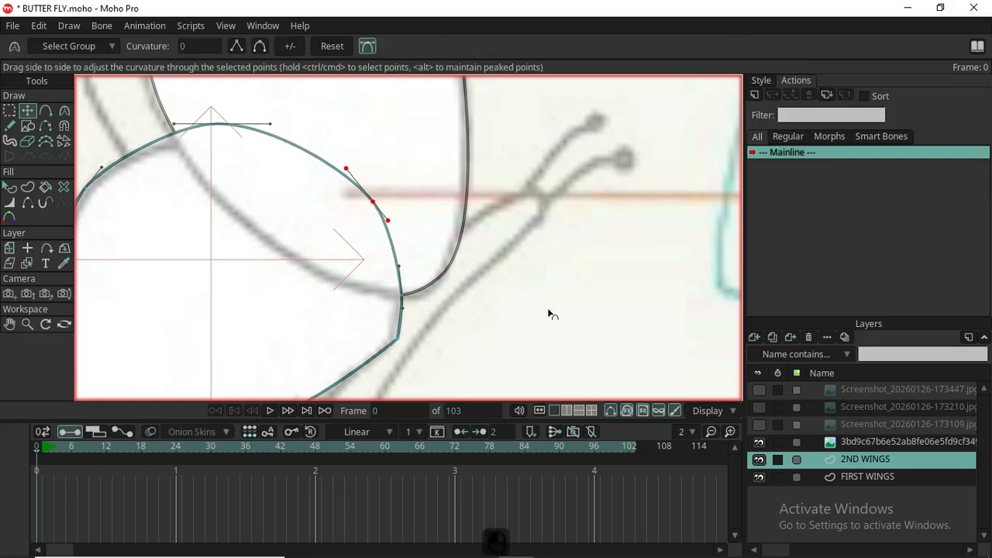
pyautogui.moveTo(419, 337); pyautogui.dragTo(387, 339)
pyautogui.press('t')
pyautogui.scroll(-3, 387, 206)
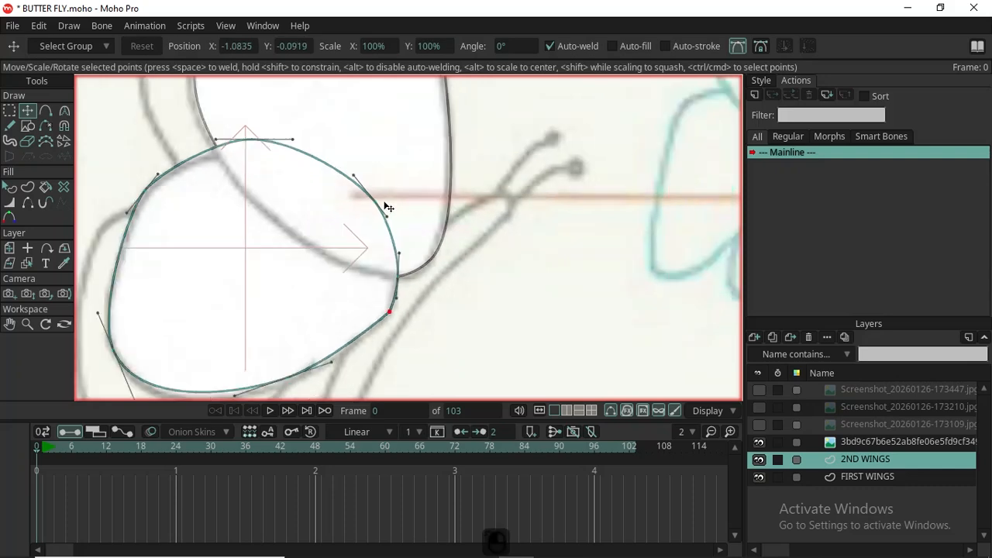
# Place the 2ND WINGS layer below FIRST WINGS in the layer stack.
pyautogui.scroll(3, 362, 187)
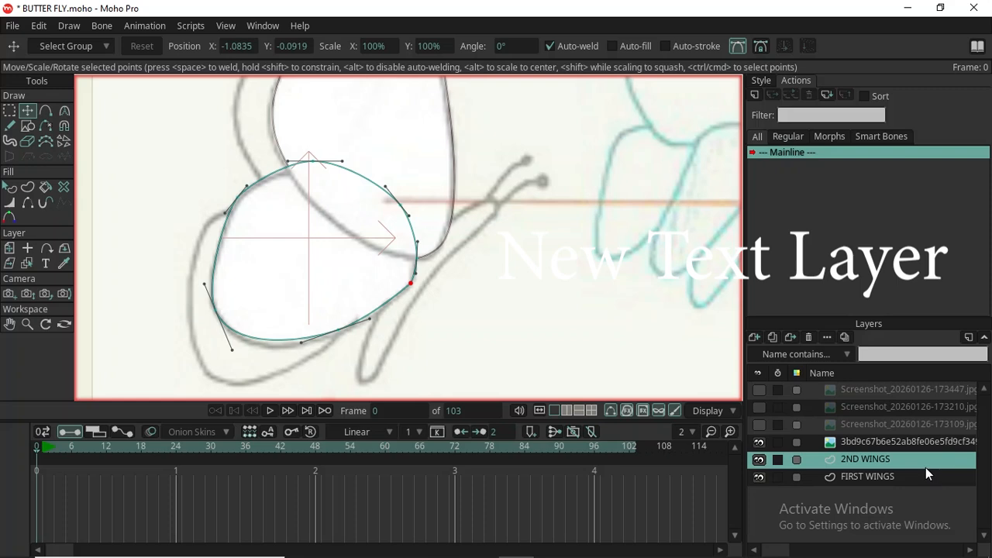
pyautogui.scroll(-2, 388, 170)
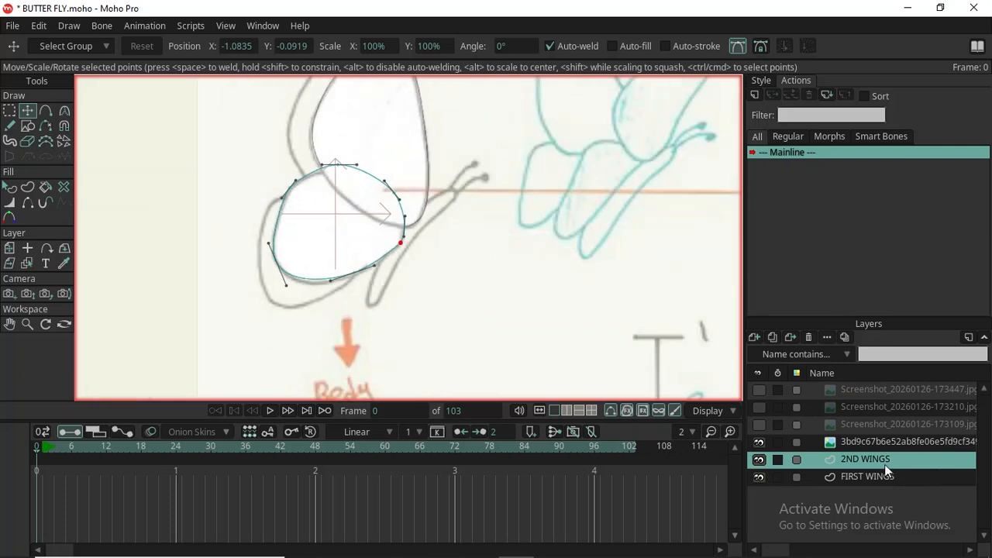
pyautogui.moveTo(883, 462); pyautogui.dragTo(877, 491)
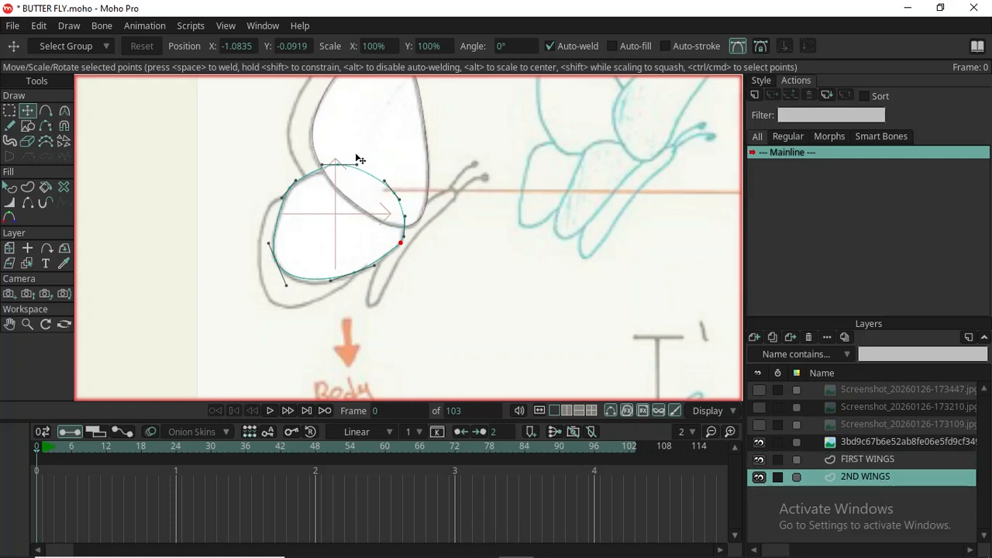
pyautogui.scroll(-2, 331, 125)
pyautogui.scroll(2, 326, 149)
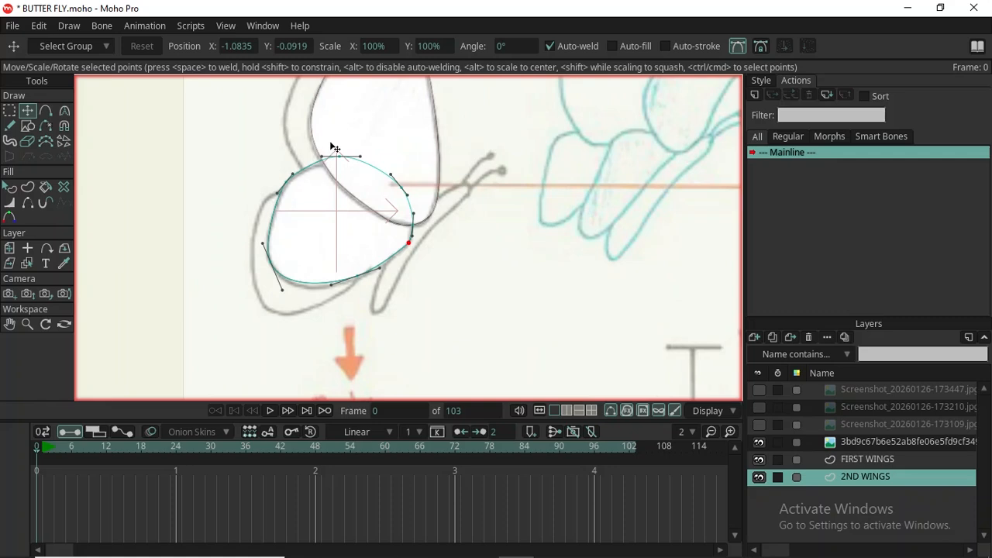
pyautogui.scroll(-2, 338, 148)
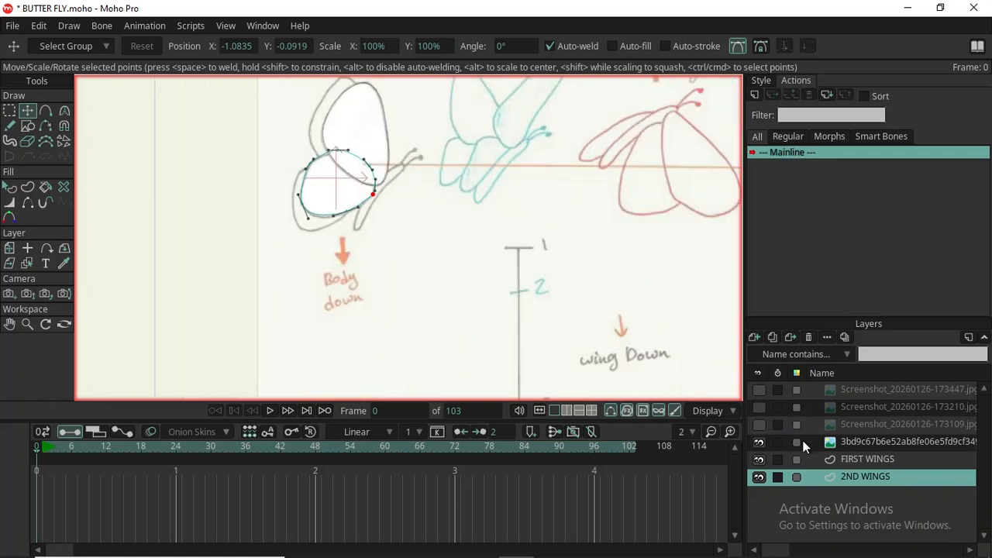
pyautogui.keyDown('shift'); pyautogui.click(867, 461); pyautogui.keyUp('shift')
pyautogui.rightClick(868, 461)
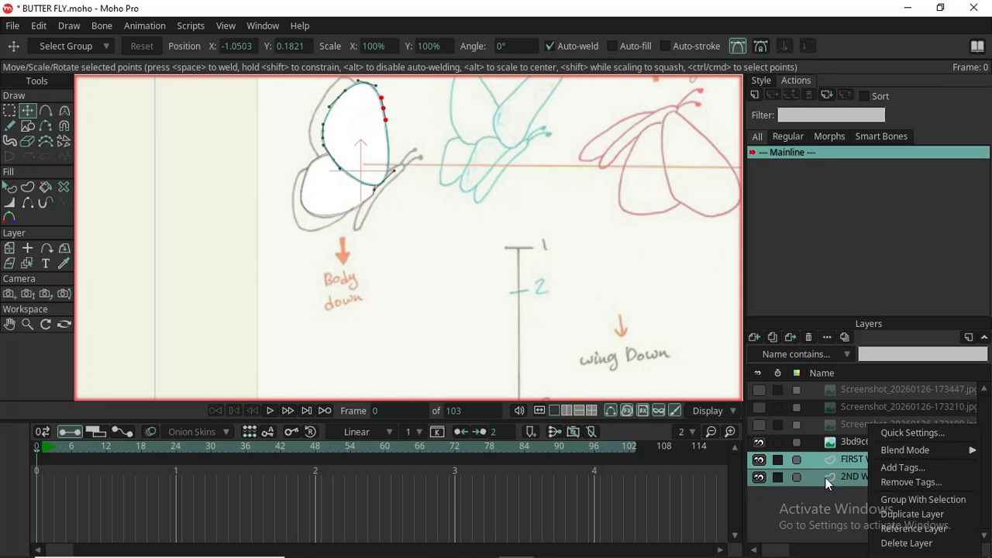
pyautogui.click(825, 493)
pyautogui.click(848, 482)
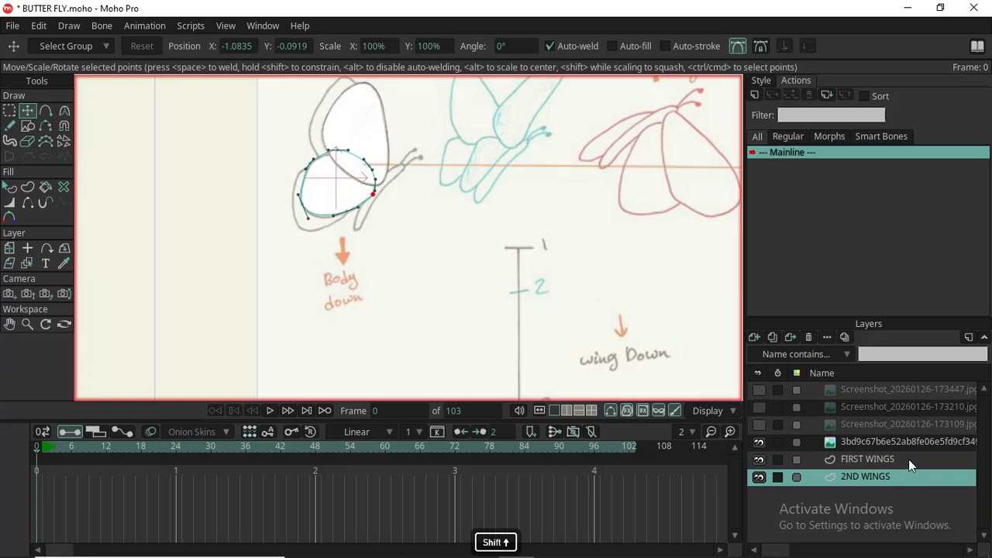
# Group the FIRST WINGS and 2ND WINGS layers together.
pyautogui.keyDown('shift'); pyautogui.click(908, 459); pyautogui.keyUp('shift')
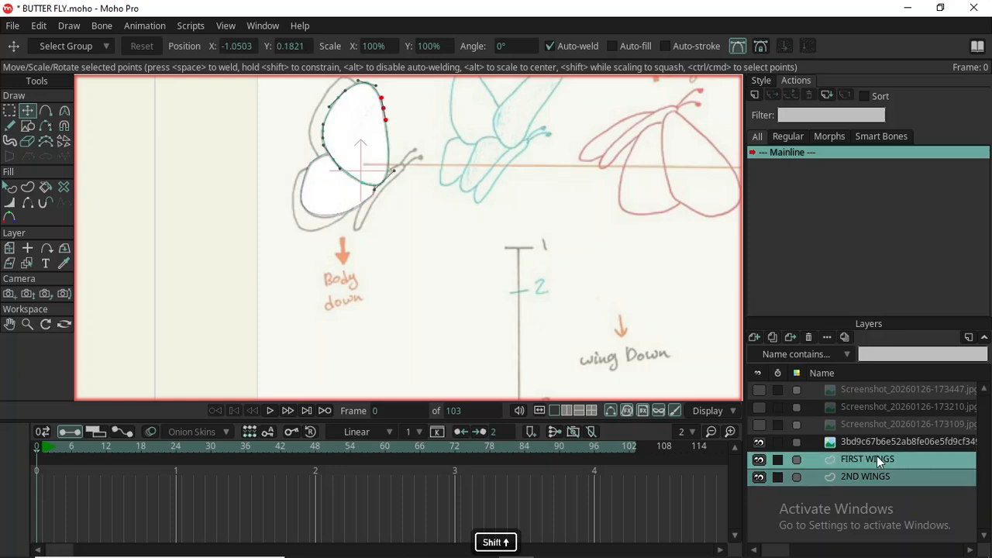
pyautogui.rightClick(877, 456)
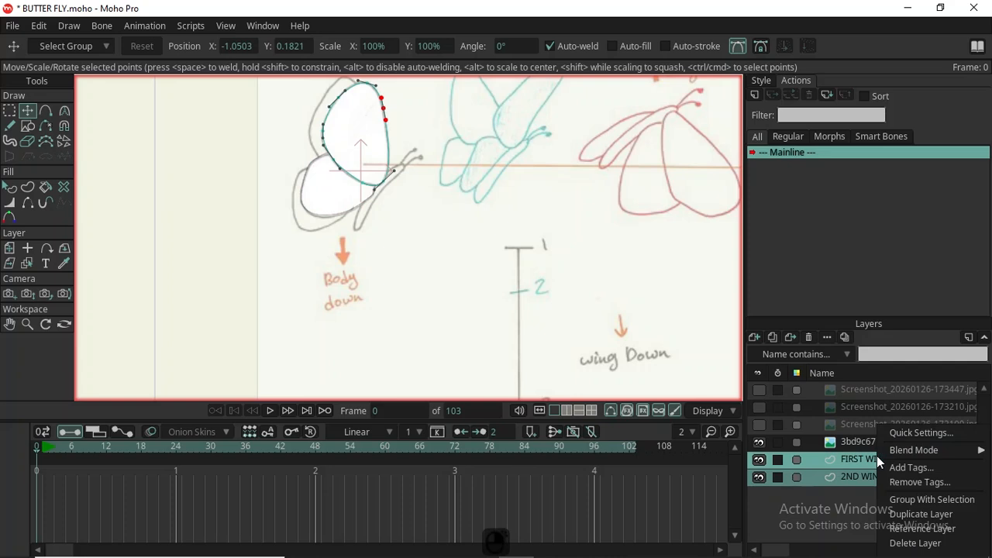
pyautogui.click(912, 502)
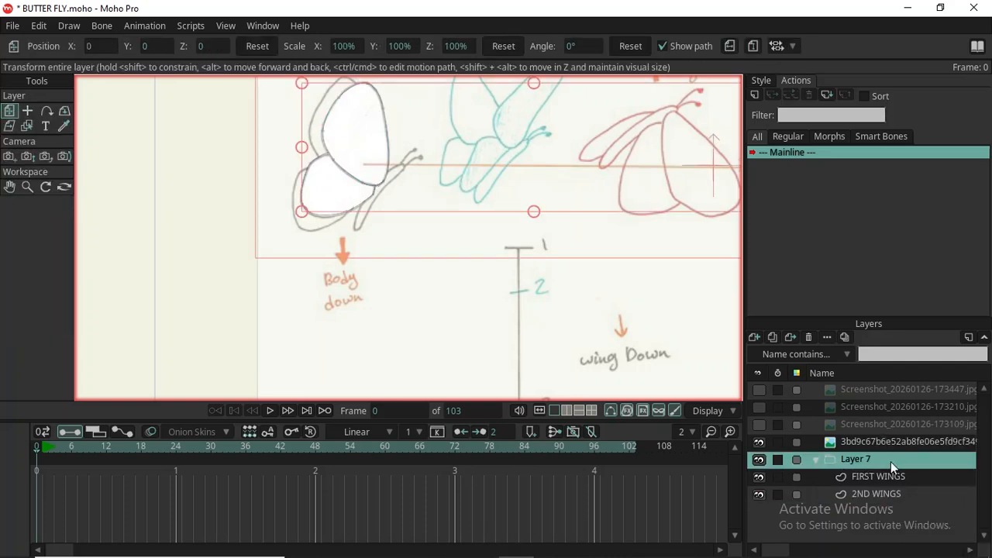
# Rename the new wing group as FRONT WINGS and collapse it in the layer list.
pyautogui.doubleClick(868, 460)
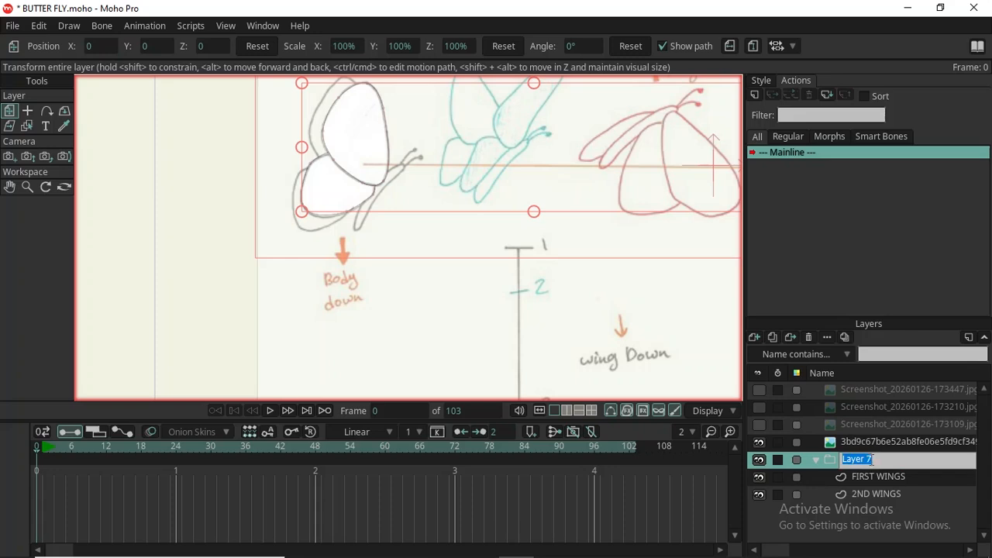
pyautogui.write('F')
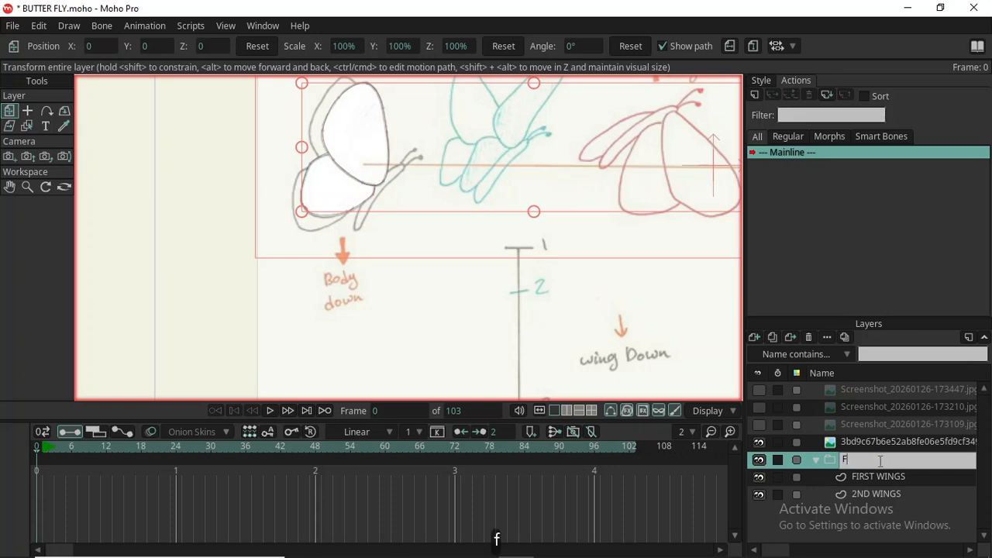
pyautogui.write('RONT')
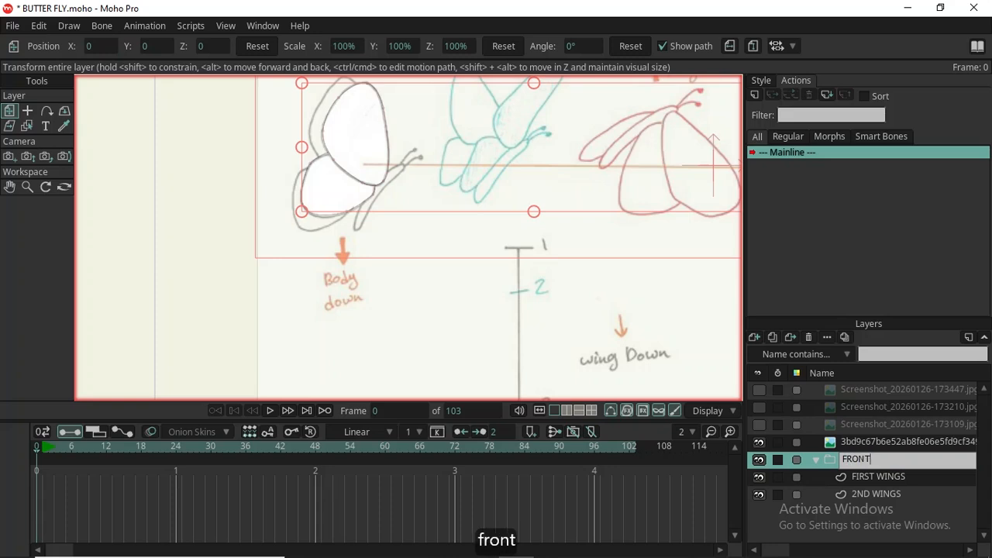
pyautogui.write(' WINGS')
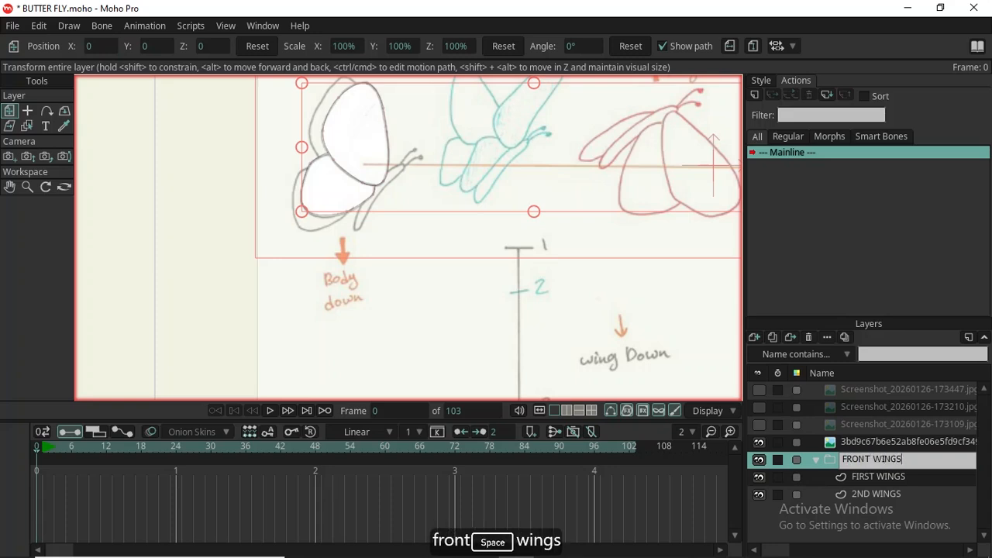
pyautogui.press('Return')
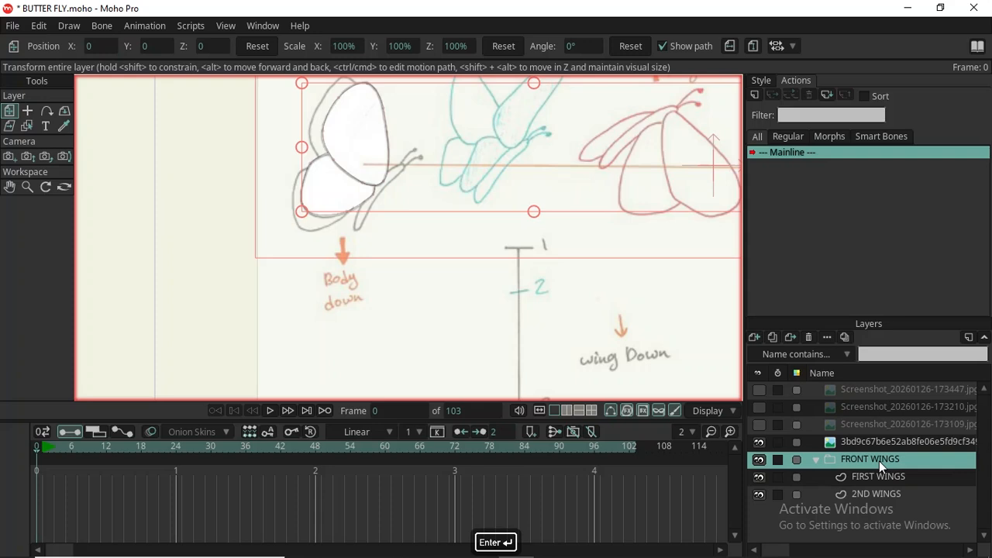
pyautogui.click(814, 459)
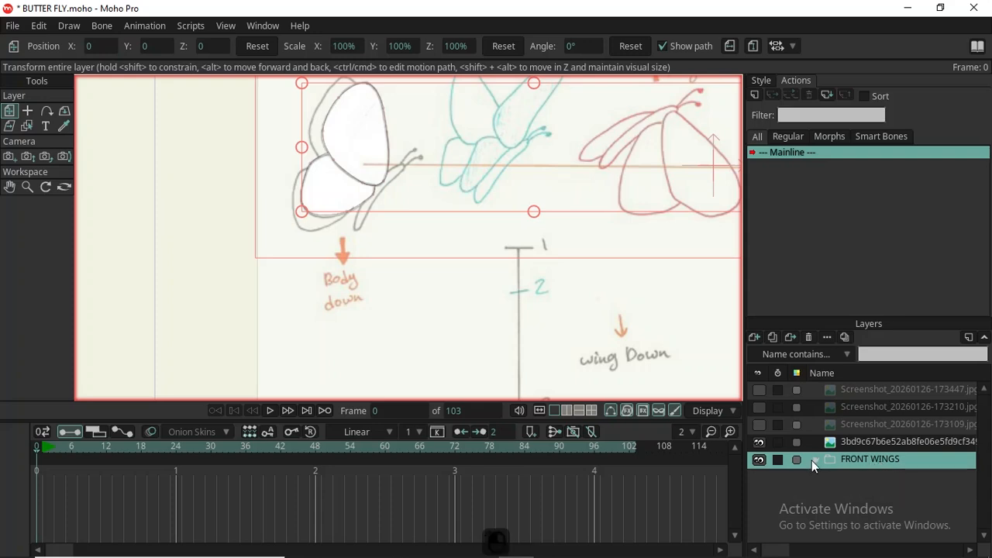
# Set the FRONT WINGS group's origin on pose 1, near where its upper and lower wings meet.
pyautogui.scroll(-5, 462, 160)
pyautogui.scroll(3, 469, 171)
pyautogui.scroll(-1, 468, 171)
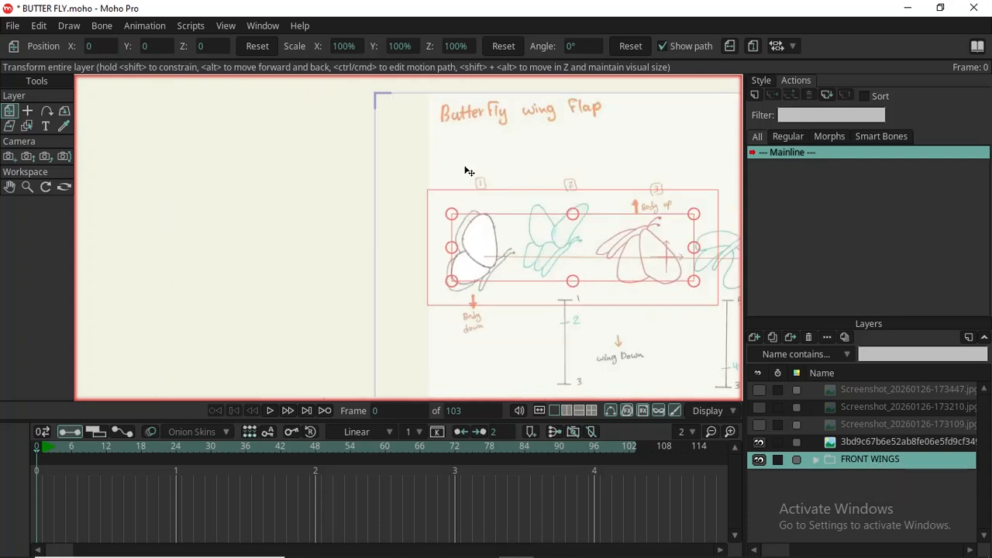
pyautogui.press('o')
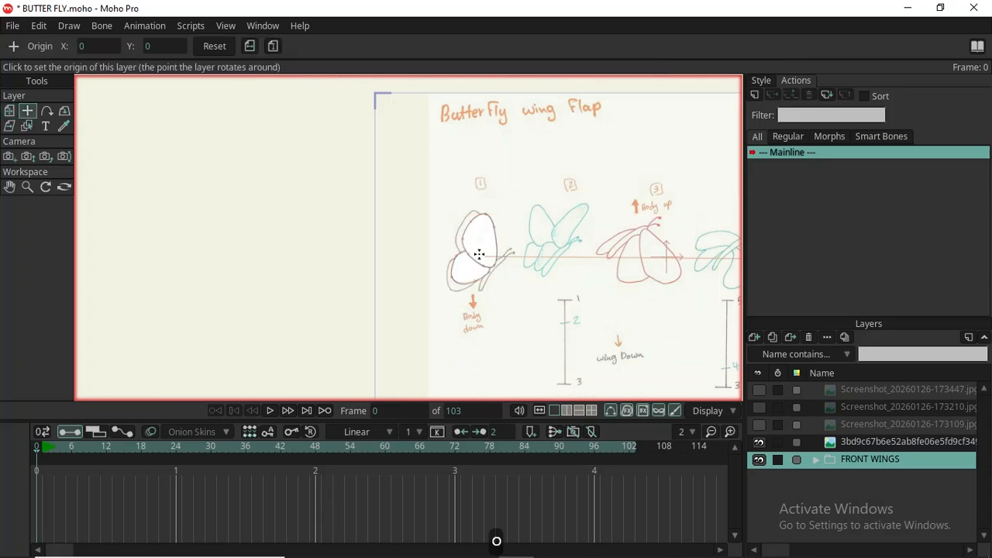
pyautogui.click(479, 254)
pyautogui.press('m')
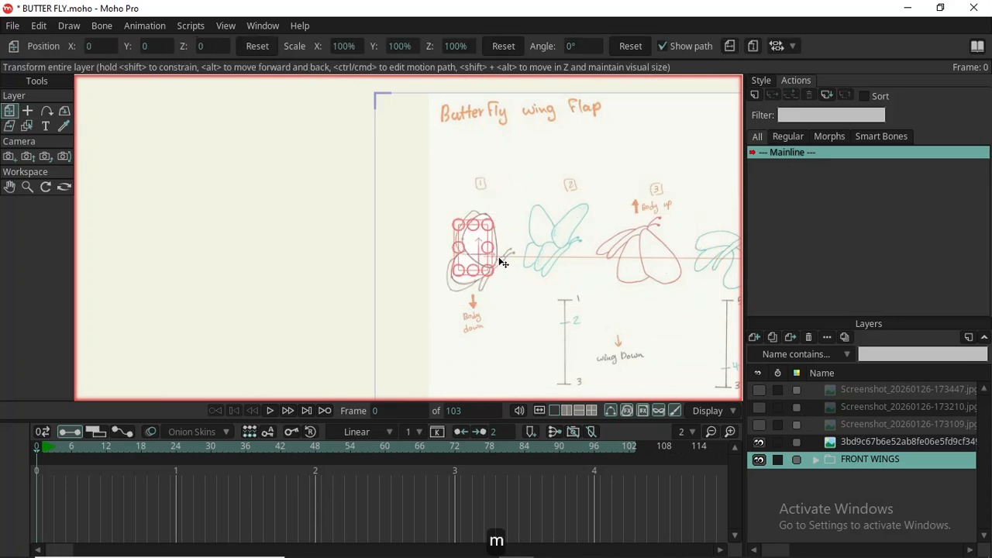
pyautogui.scroll(3, 489, 252)
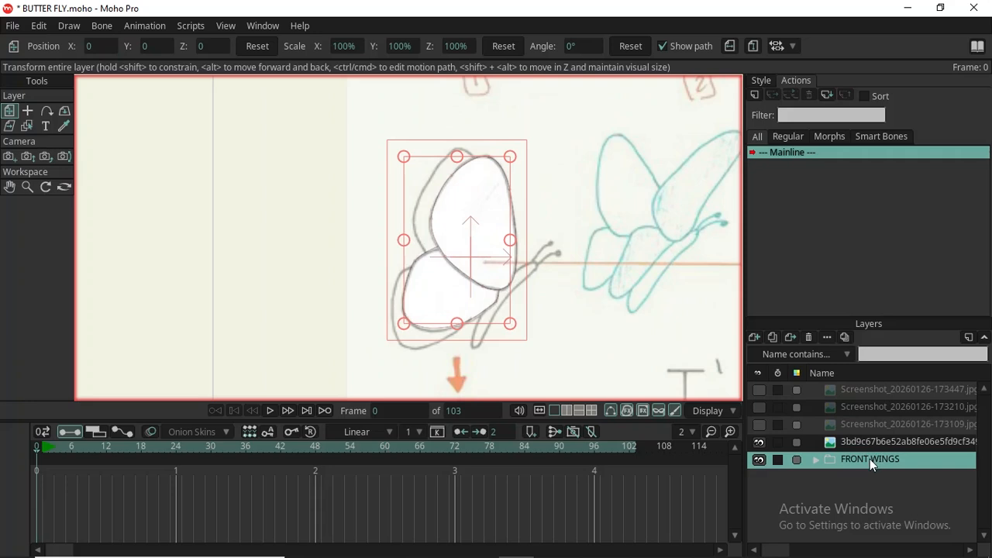
# Duplicate the FRONT WINGS group and shift the copy left to about X -0.0481, toward the sketched rear wings.
pyautogui.click(773, 338)
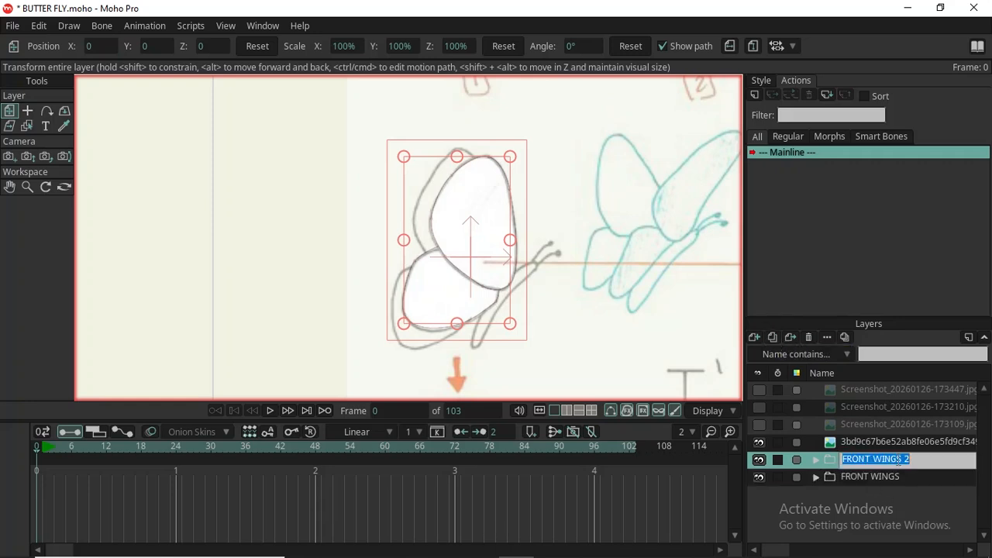
pyautogui.moveTo(490, 264)
pyautogui.mouseDown()
pyautogui.moveTo(462, 265)
pyautogui.moveTo(471, 264)
pyautogui.mouseUp()
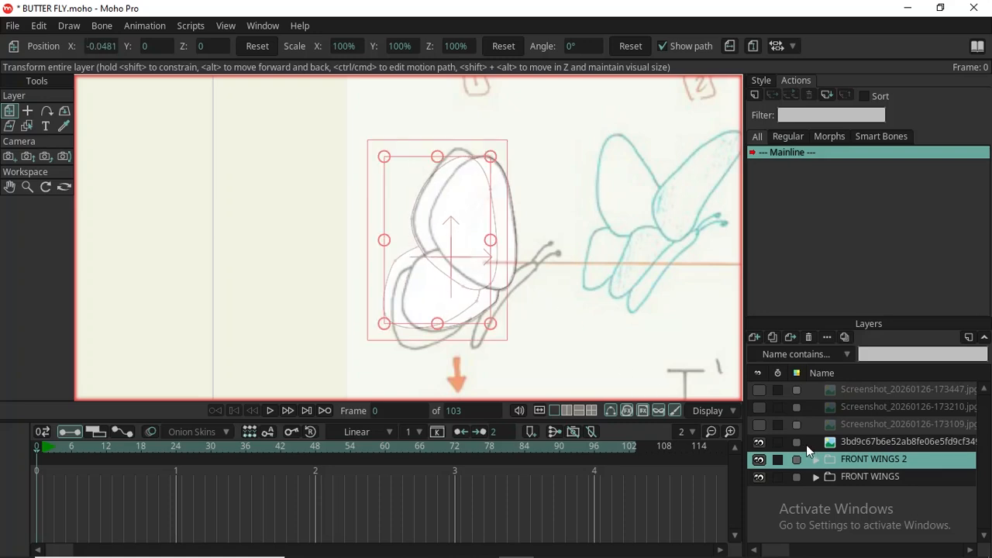
pyautogui.scroll(-2, 542, 249)
pyautogui.scroll(-2, 542, 249)
pyautogui.scroll(5, 565, 261)
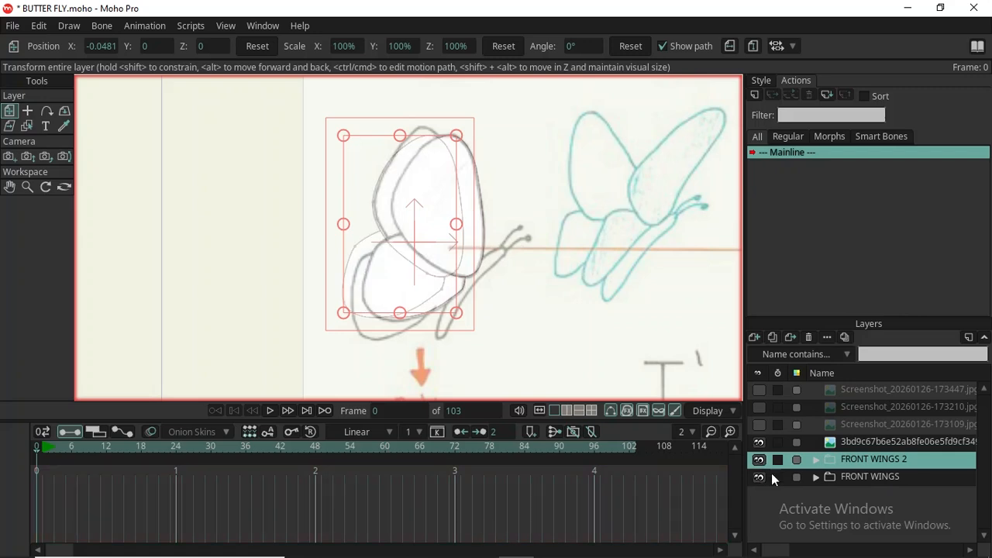
# Place FRONT WINGS 2 below FRONT WINGS in the layer stack and lower it to about X -0.0464, Y -0.0419.
pyautogui.moveTo(861, 464); pyautogui.dragTo(862, 489)
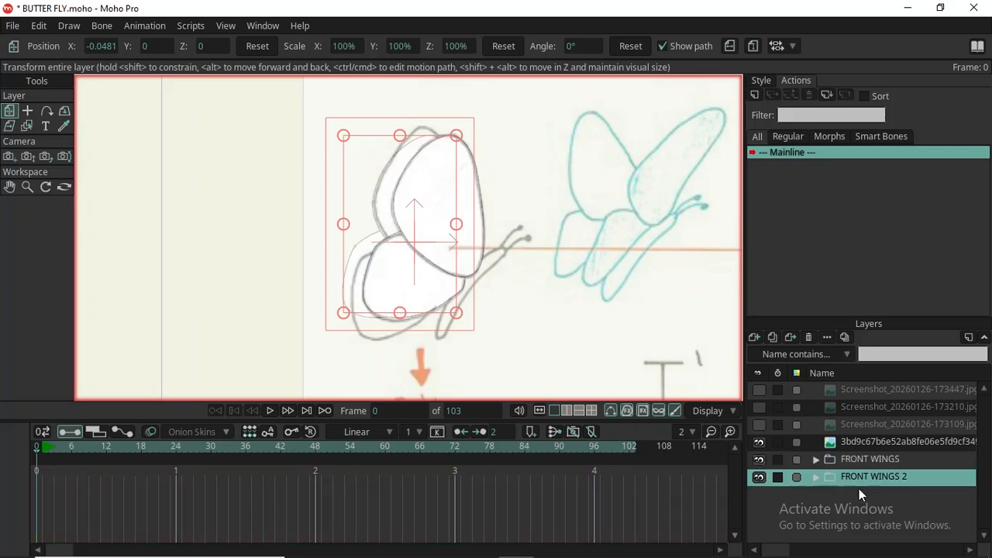
pyautogui.moveTo(404, 235); pyautogui.dragTo(416, 269)
pyautogui.scroll(3, 380, 193)
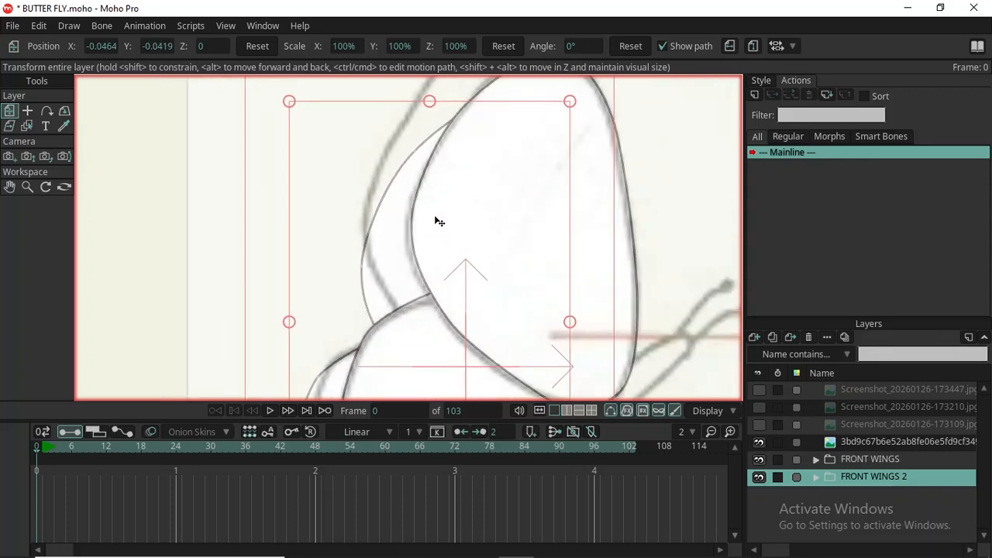
# In FRONT WINGS 2, pull the top point of the FIRST WINGS shape up to the sketched tip of the rear upper wing.
pyautogui.click(759, 442)
pyautogui.click(813, 477)
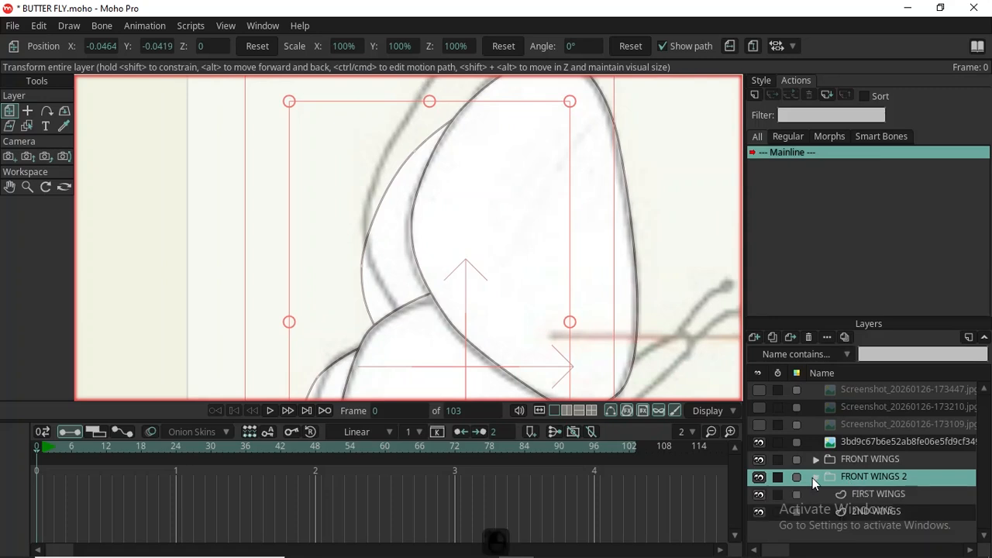
pyautogui.click(878, 512)
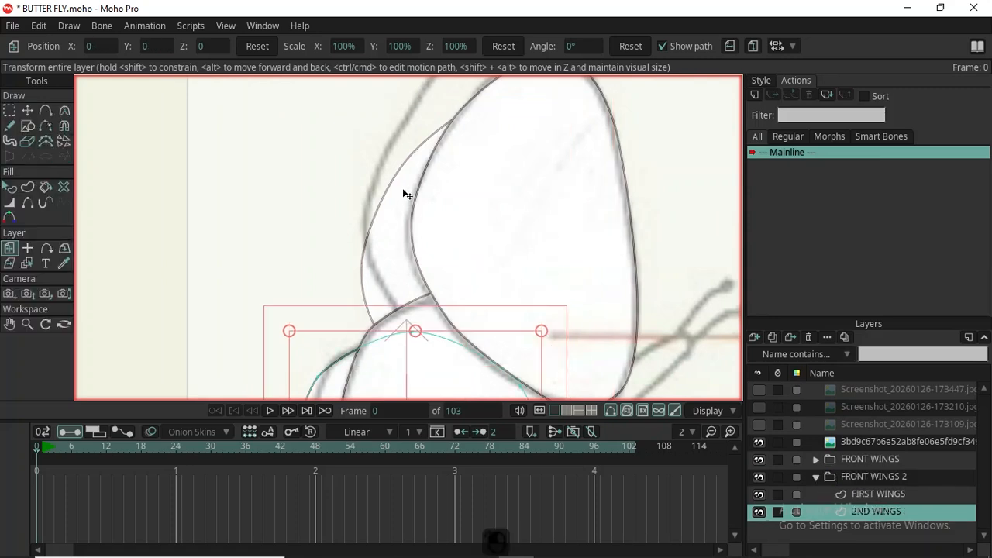
pyautogui.click(892, 490)
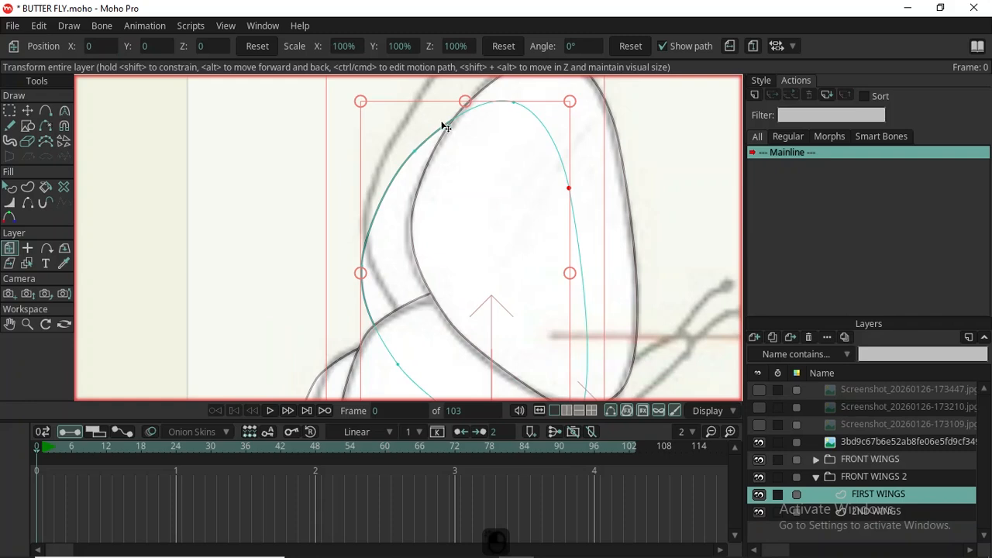
pyautogui.scroll(-3, 441, 128)
pyautogui.scroll(1, 463, 146)
pyautogui.moveTo(470, 175)
pyautogui.mouseDown()
pyautogui.moveTo(467, 124)
pyautogui.moveTo(490, 112)
pyautogui.moveTo(458, 94)
pyautogui.mouseUp()
pyautogui.scroll(4, 467, 124)
pyautogui.press('t')
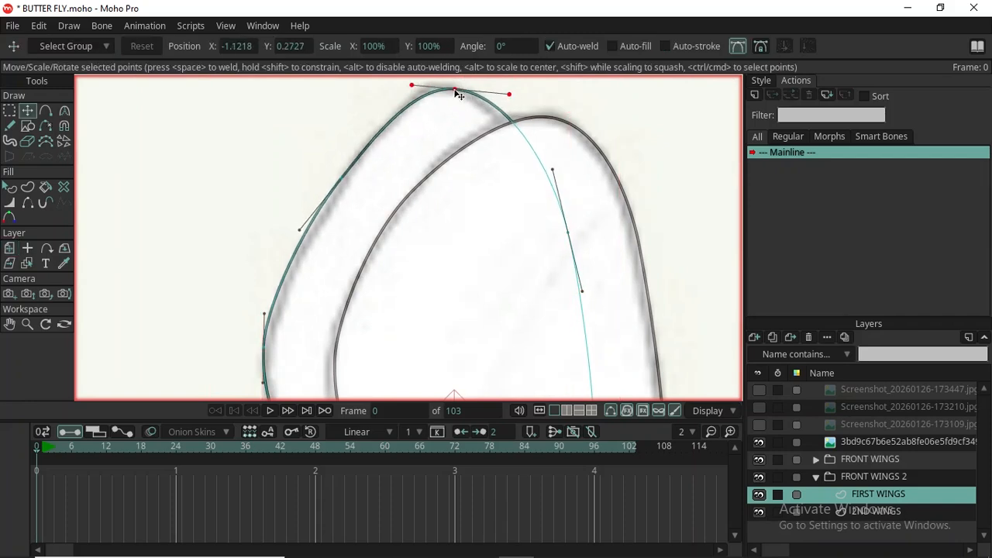
# Fit the left-edge point of the rear upper wing to the sketch outline.
pyautogui.scroll(-3, 458, 94)
pyautogui.scroll(4, 442, 191)
pyautogui.click(308, 161)
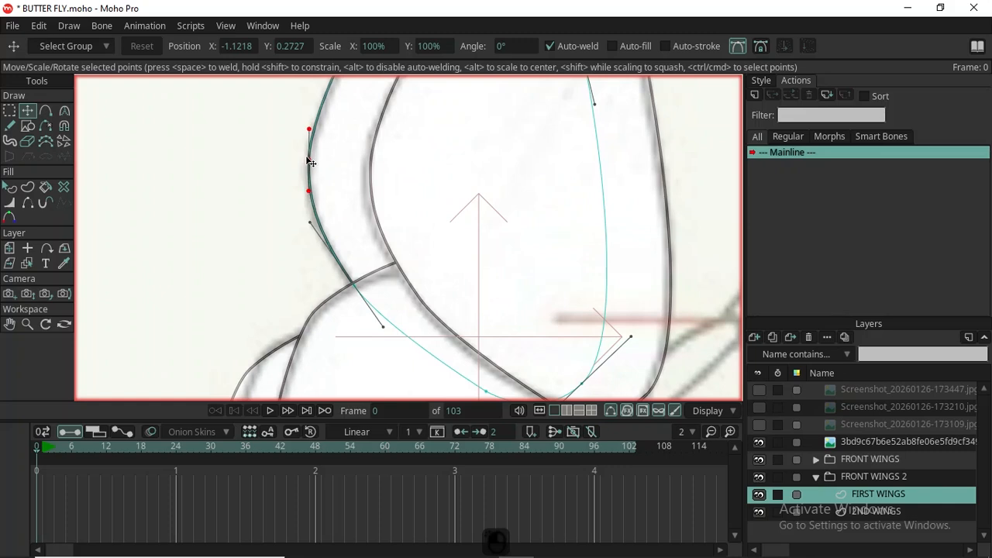
pyautogui.scroll(-3, 309, 161)
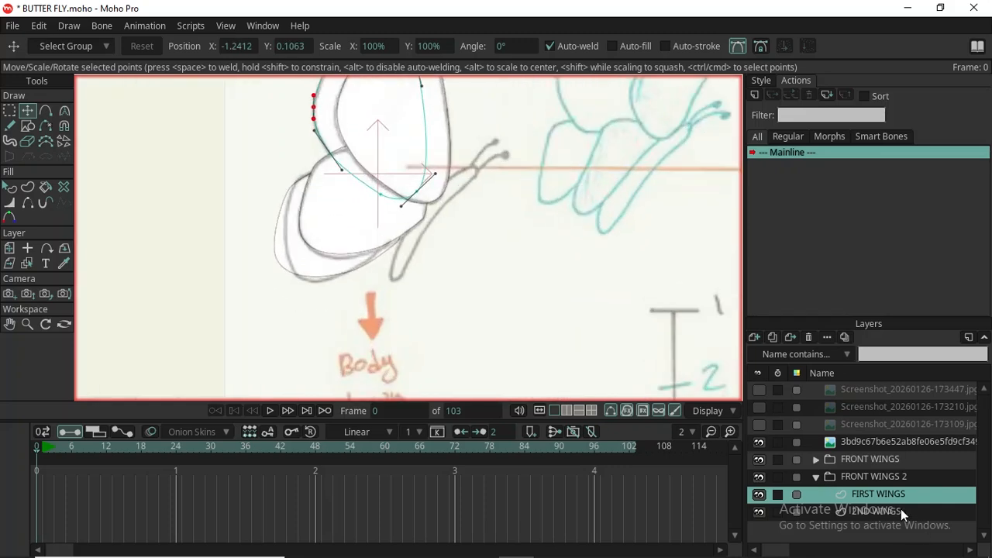
# Adjust the lower-left, upper-left and lower-right points of the 2ND WINGS shape in FRONT WINGS 2 to the sketched rear lower wing.
pyautogui.click(899, 508)
pyautogui.scroll(3, 263, 251)
pyautogui.moveTo(286, 268); pyautogui.dragTo(310, 285)
pyautogui.click(306, 155)
pyautogui.moveTo(306, 155); pyautogui.dragTo(306, 161)
pyautogui.click(496, 237)
pyautogui.moveTo(500, 242); pyautogui.dragTo(505, 247)
pyautogui.scroll(-2, 496, 236)
pyautogui.scroll(-1, 468, 144)
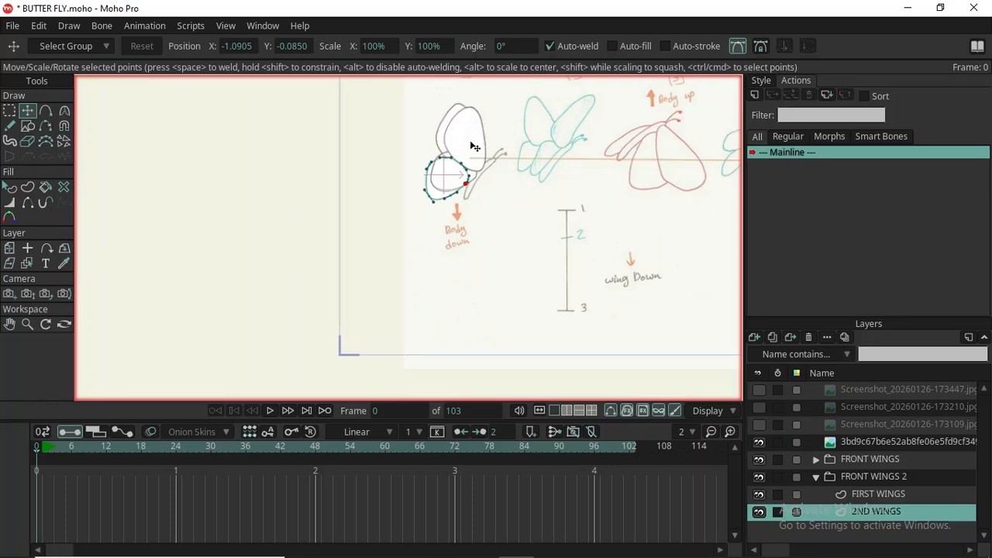
pyautogui.scroll(3, 473, 148)
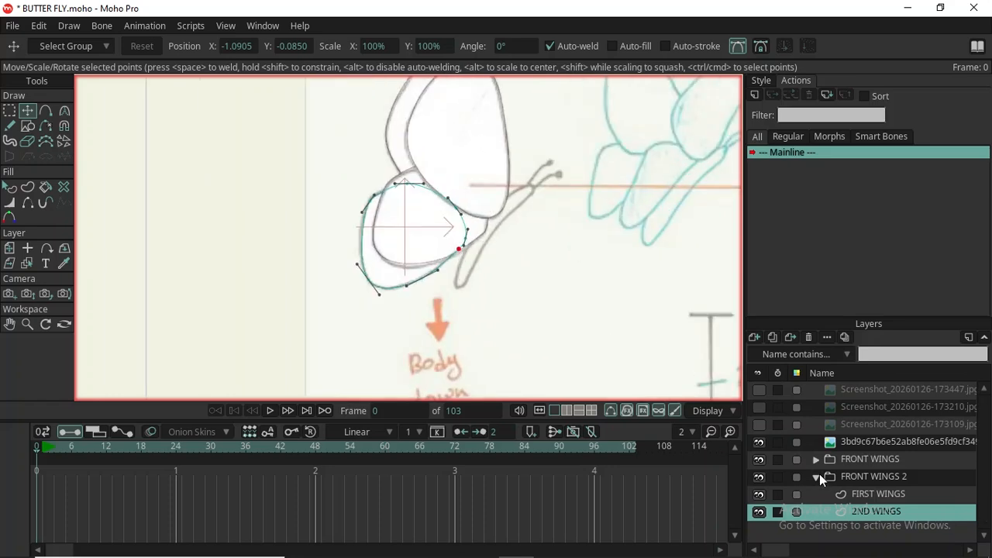
# Collapse the FRONT WINGS 2 group and rename it as BACK WINGS 2.
pyautogui.click(819, 473)
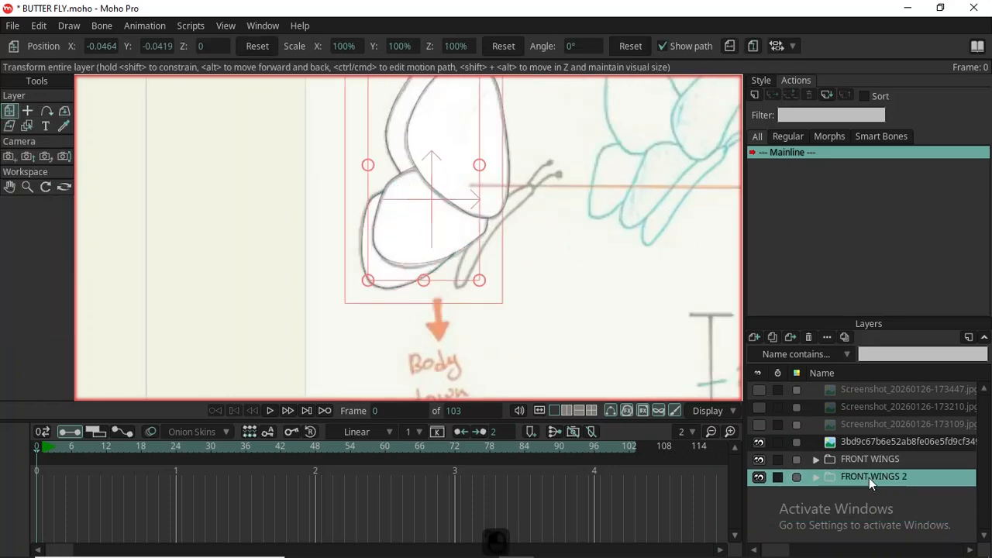
pyautogui.doubleClick(869, 477)
pyautogui.doubleClick(869, 478)
pyautogui.write('B')
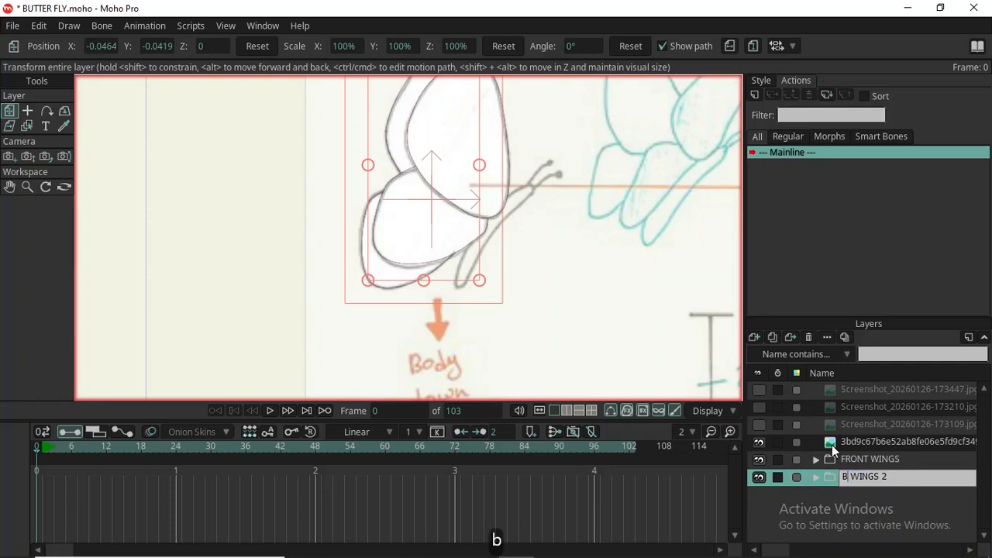
pyautogui.write('ACK')
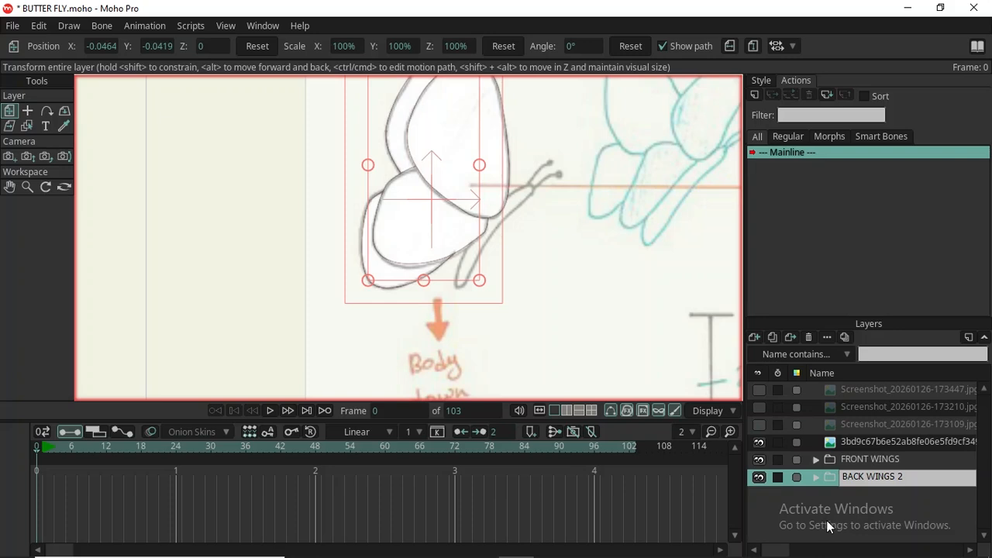
pyautogui.press('Return')
# Add a vector layer named BODY between the FRONT WINGS and BACK WINGS 2 groups.
pyautogui.scroll(-3, 515, 219)
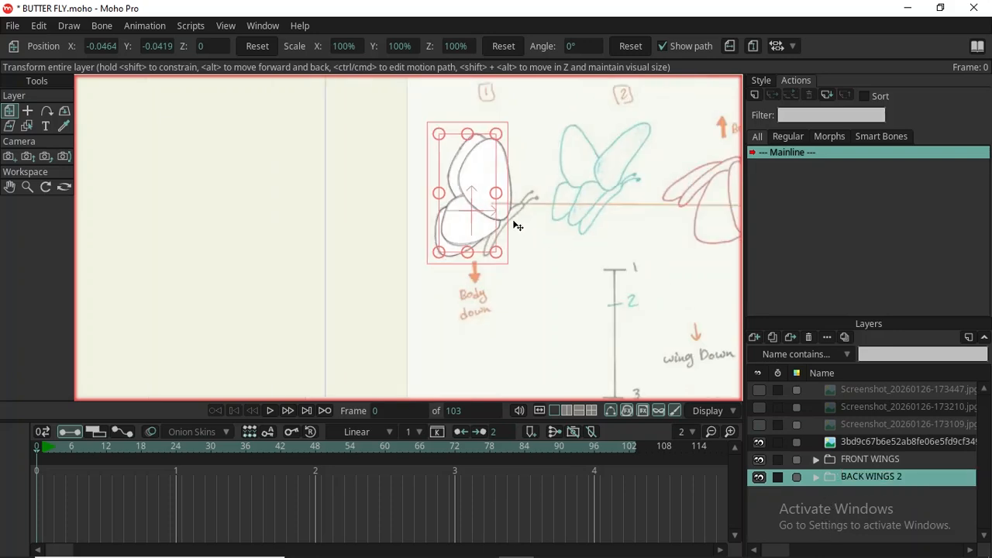
pyautogui.scroll(4, 519, 223)
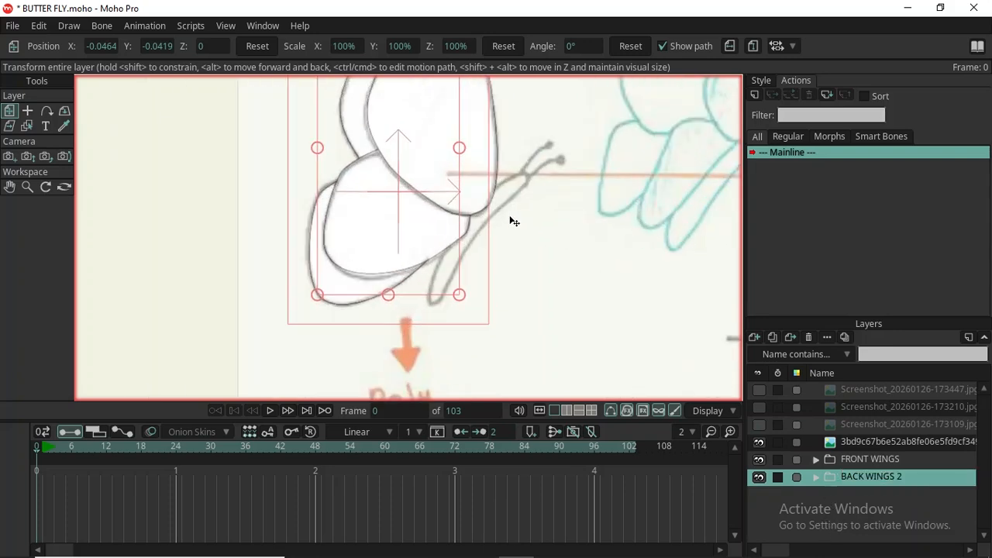
pyautogui.scroll(3, 505, 218)
pyautogui.scroll(-3, 504, 213)
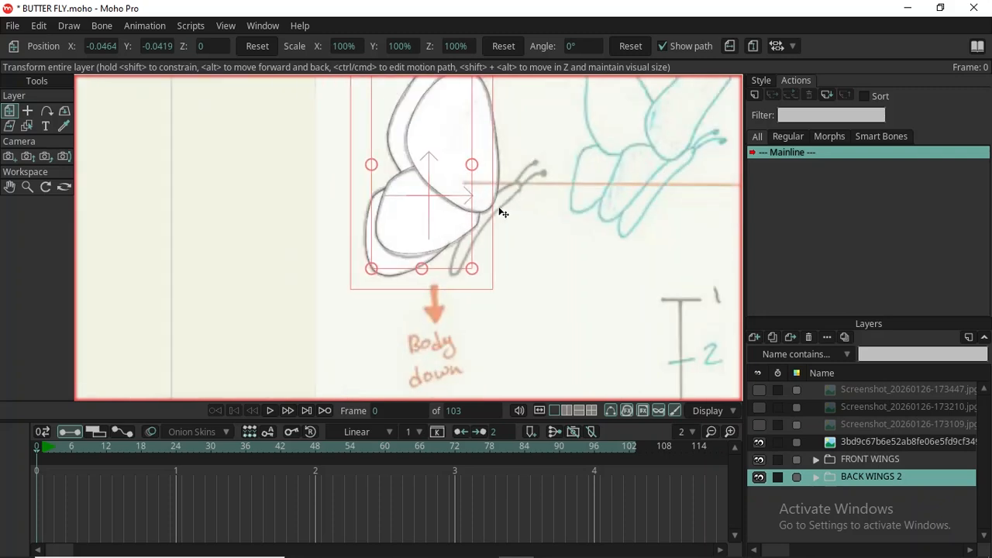
pyautogui.scroll(-3, 502, 208)
pyautogui.scroll(3, 514, 206)
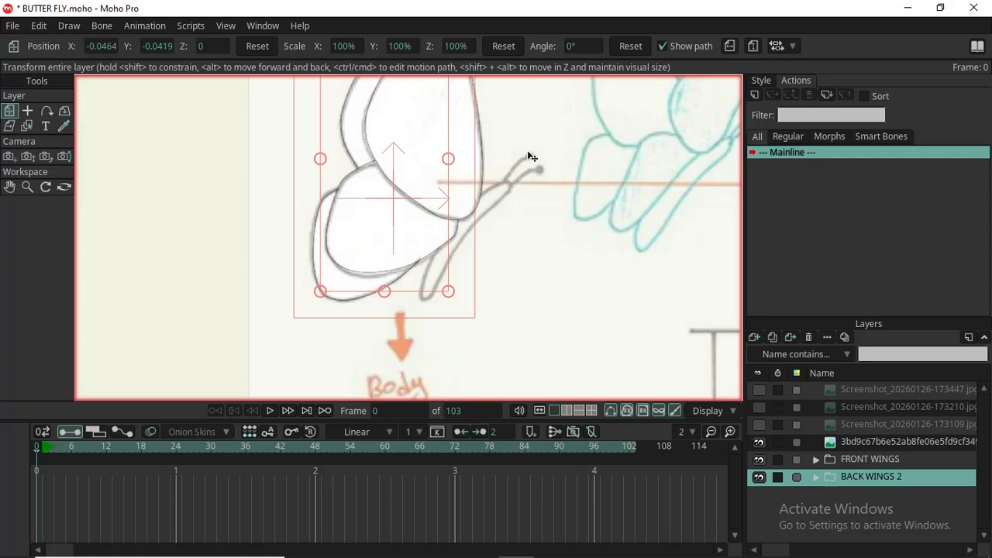
pyautogui.click(757, 339)
pyautogui.click(775, 357)
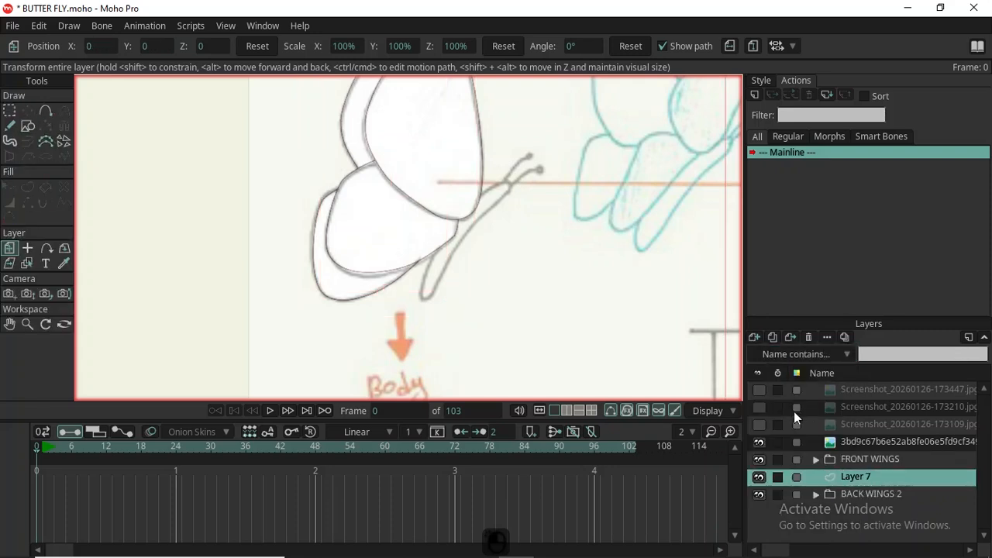
pyautogui.doubleClick(870, 478)
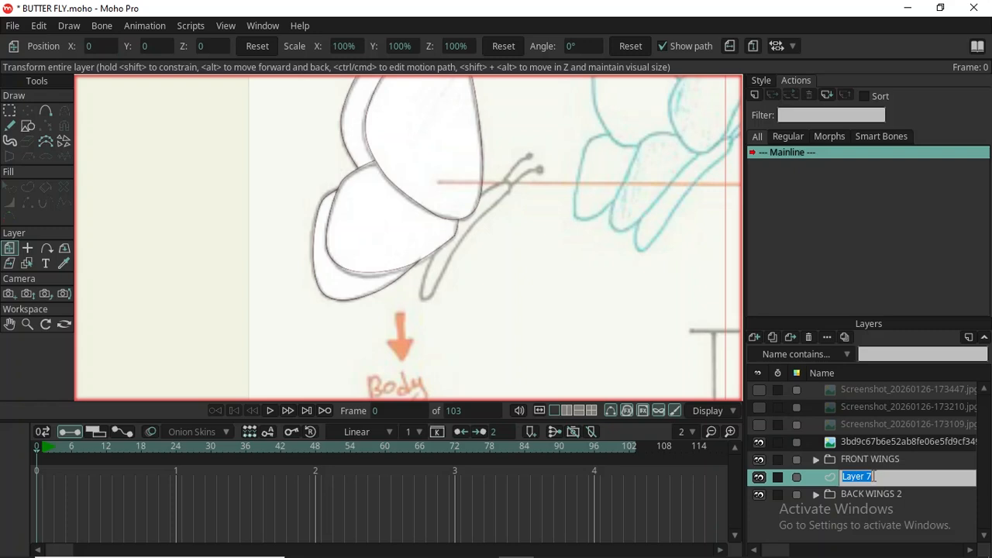
pyautogui.write('BODY')
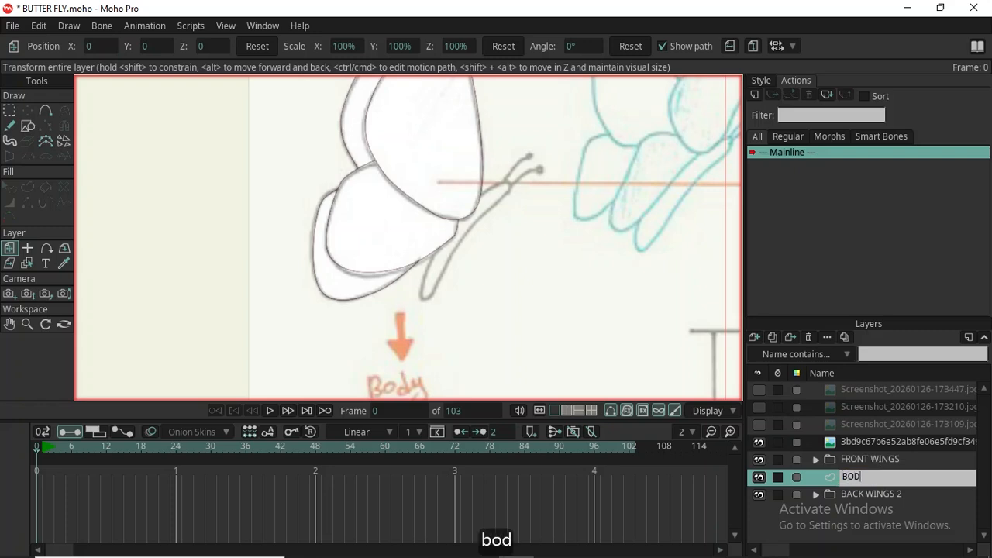
pyautogui.press('Return')
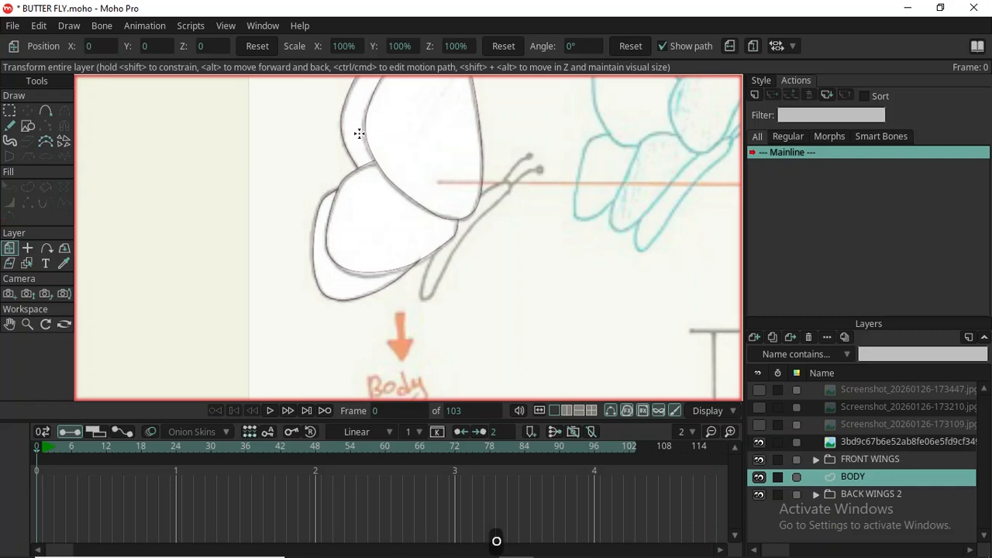
# Set the BODY layer's origin near the middle of pose 1's body sketch, at about X -1.0769, Y -0.0981.
pyautogui.press('0')
pyautogui.click(459, 239)
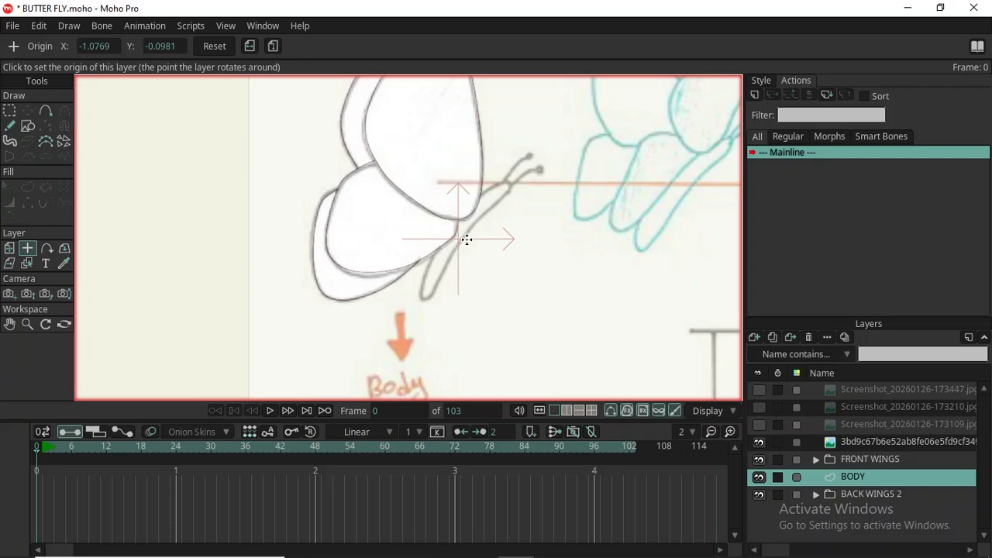
# Draw a rectangle over pose 1's body sketch on the BODY layer and add a point midway along its right edge.
pyautogui.press('r')
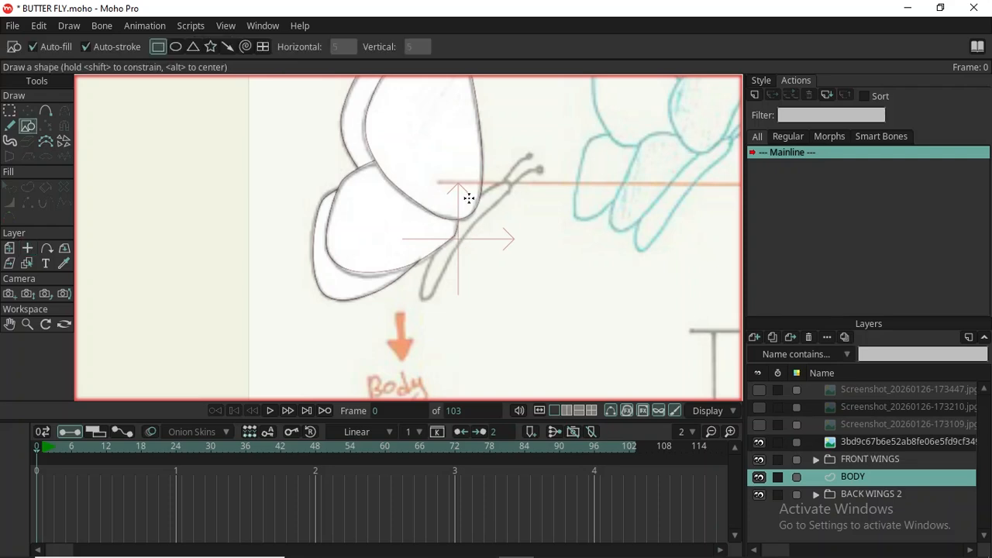
pyautogui.moveTo(397, 209)
pyautogui.mouseDown()
pyautogui.moveTo(427, 295)
pyautogui.moveTo(535, 295)
pyautogui.mouseUp()
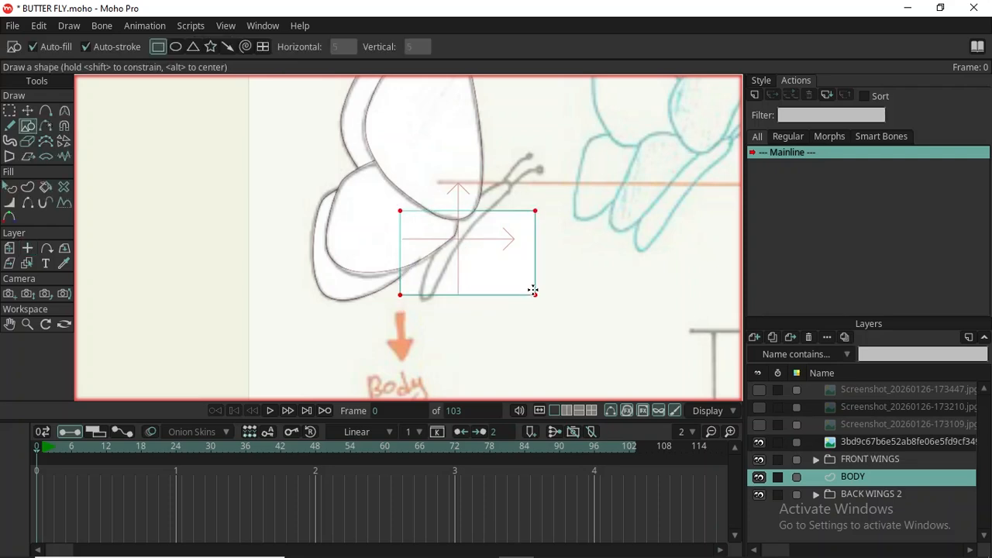
pyautogui.scroll(1, 534, 221)
pyautogui.scroll(2, 535, 220)
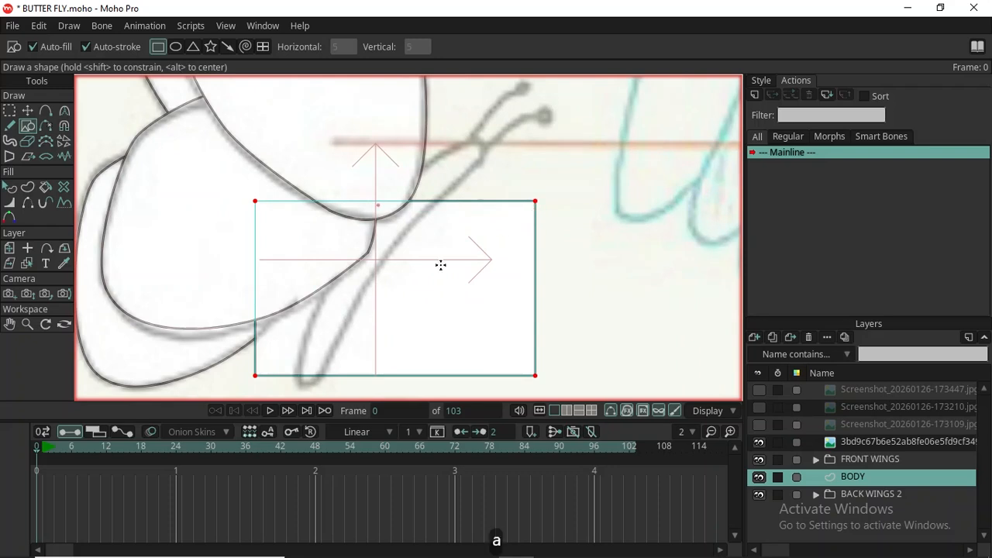
pyautogui.press('a')
pyautogui.click(535, 279)
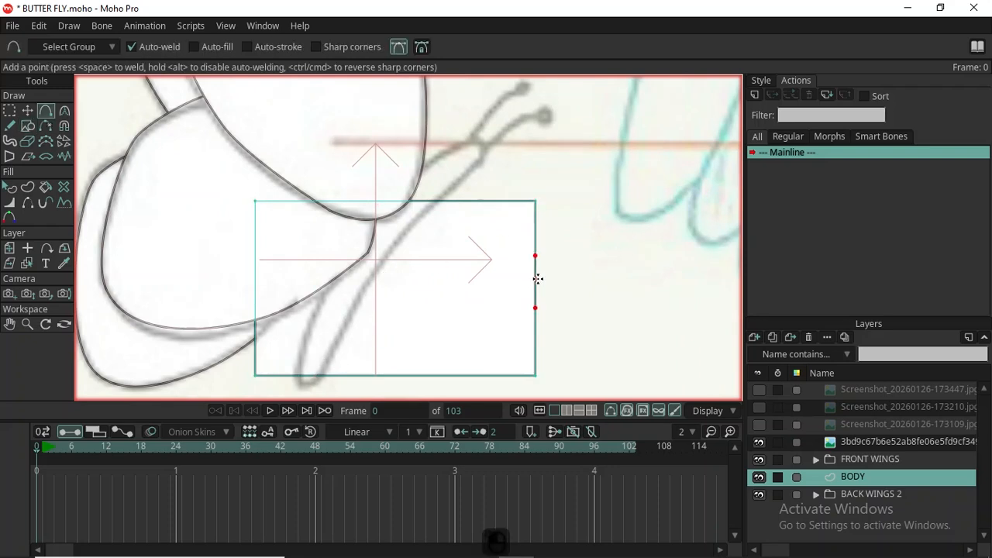
# Move the rectangle's right-hand points to the sketched head and its lower-left point to the tail tip of pose 1's body.
pyautogui.press('t')
pyautogui.moveTo(541, 247); pyautogui.dragTo(552, 242)
pyautogui.moveTo(537, 203); pyautogui.dragTo(477, 149)
pyautogui.moveTo(554, 250); pyautogui.dragTo(489, 157)
pyautogui.moveTo(535, 375); pyautogui.dragTo(477, 218)
pyautogui.scroll(-1, 469, 203)
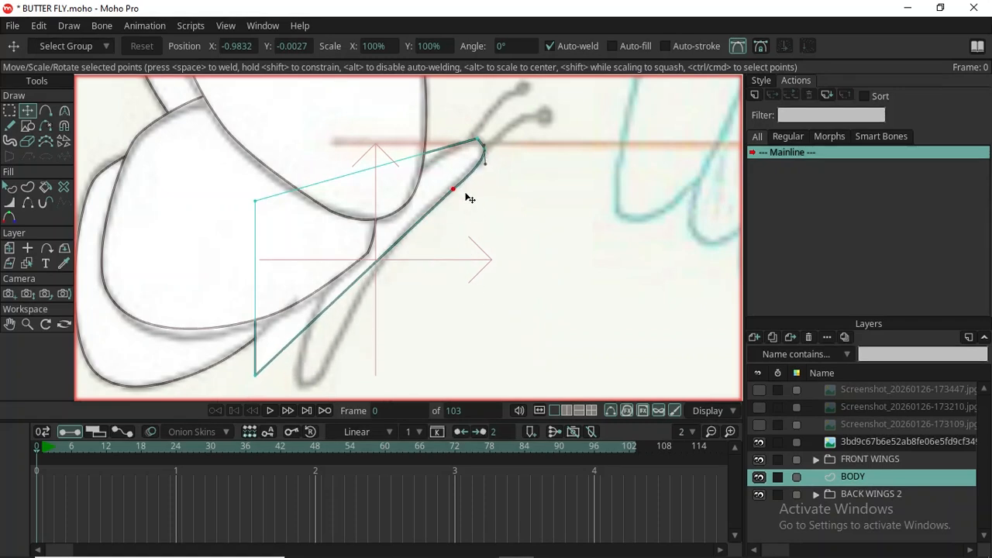
pyautogui.scroll(-2, 298, 317)
pyautogui.moveTo(282, 331); pyautogui.dragTo(314, 337)
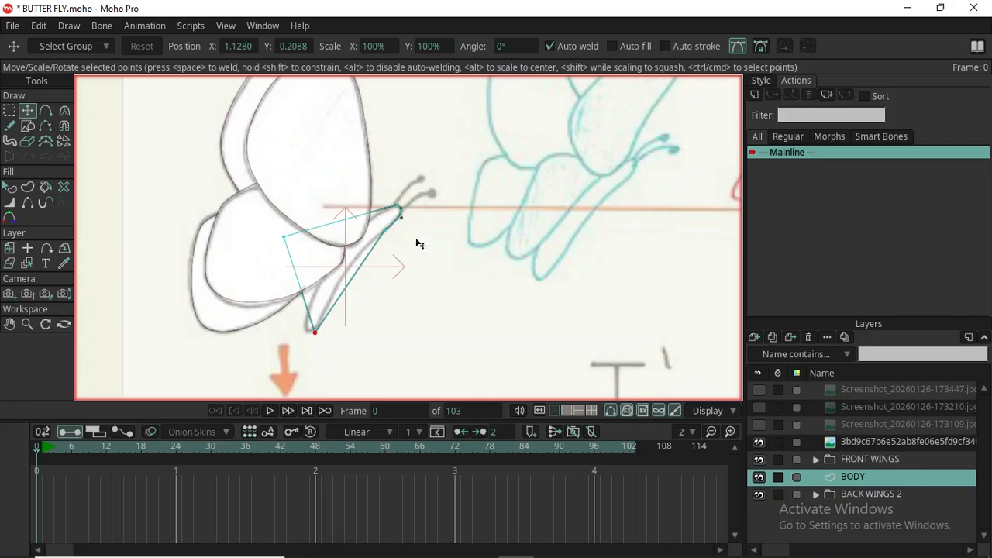
pyautogui.scroll(3, 417, 243)
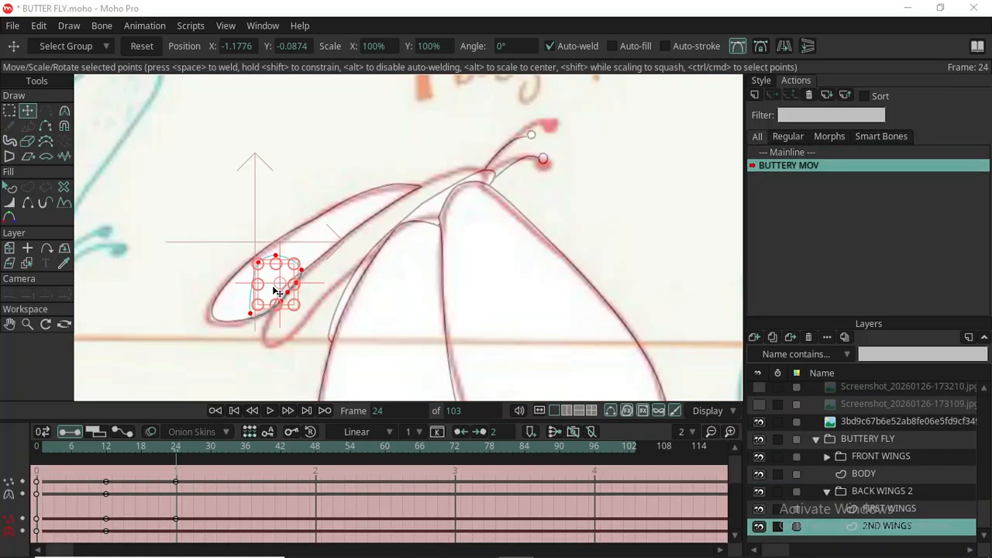
# Shift the BACK WINGS 2 group's 2ND WINGS points up and left at frame 24, tucking them behind pose 3's rear upper wing.
pyautogui.scroll(3, 289, 297)
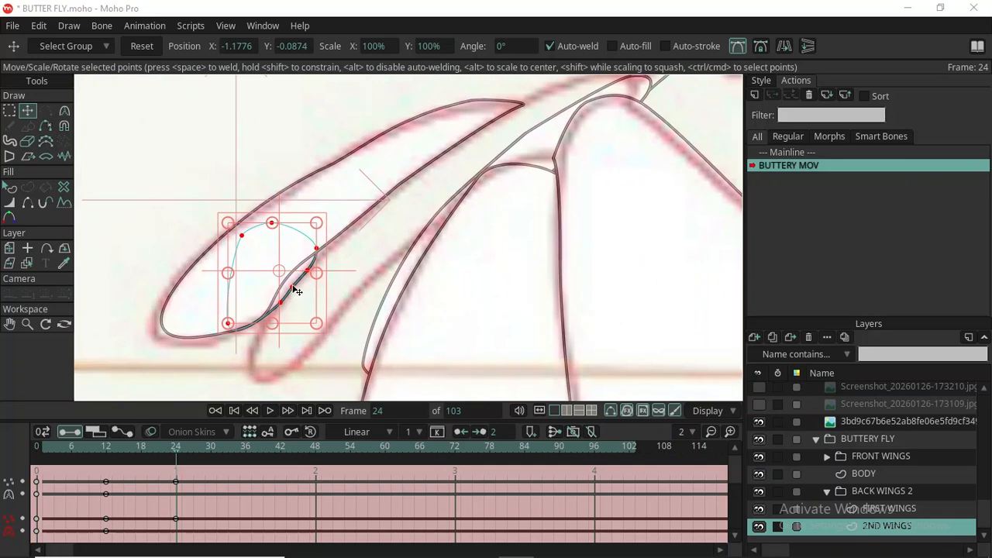
pyautogui.moveTo(316, 324); pyautogui.dragTo(300, 307)
pyautogui.scroll(-3, 299, 287)
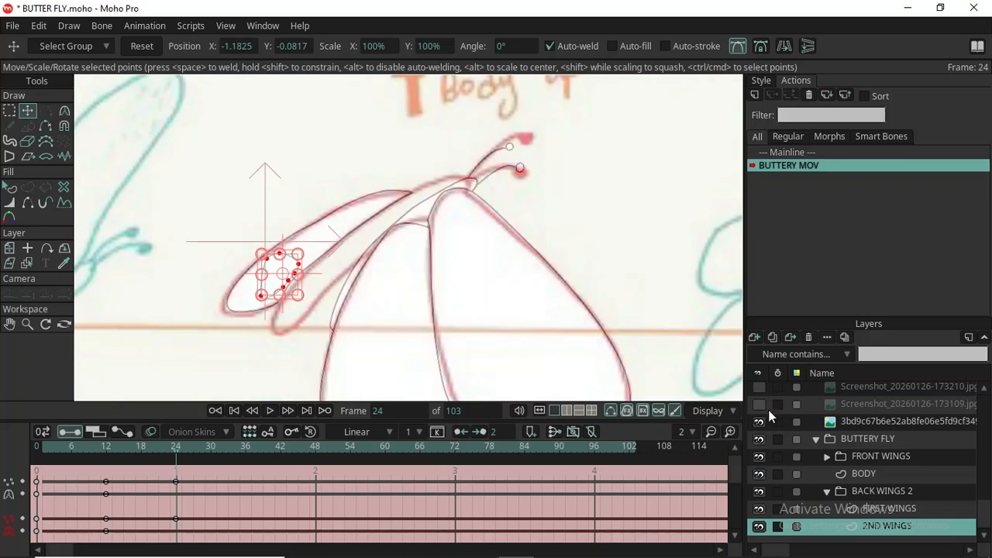
# Move and rotate the whole BODY shape at frame 24 to align with pose 3's body sketch.
pyautogui.click(869, 473)
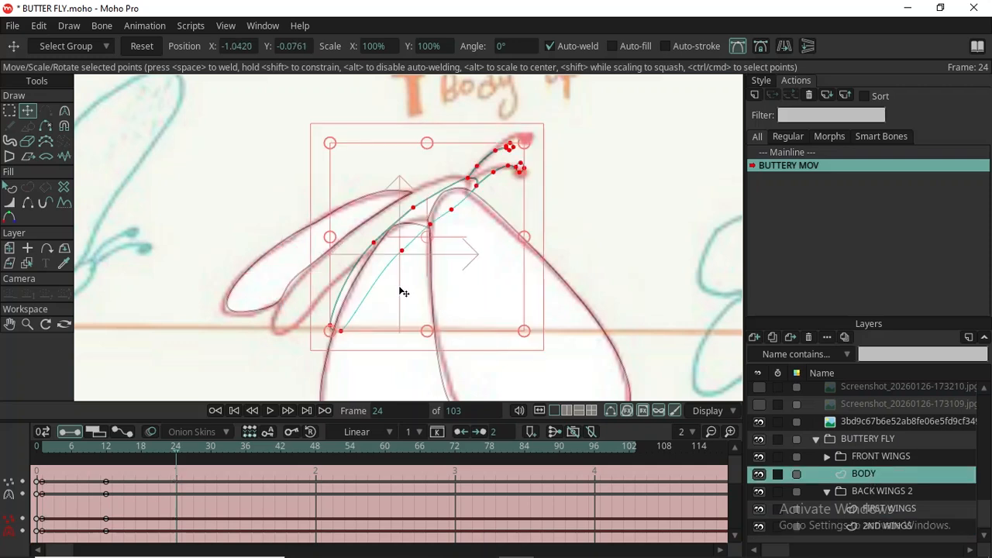
pyautogui.moveTo(394, 306); pyautogui.dragTo(371, 313)
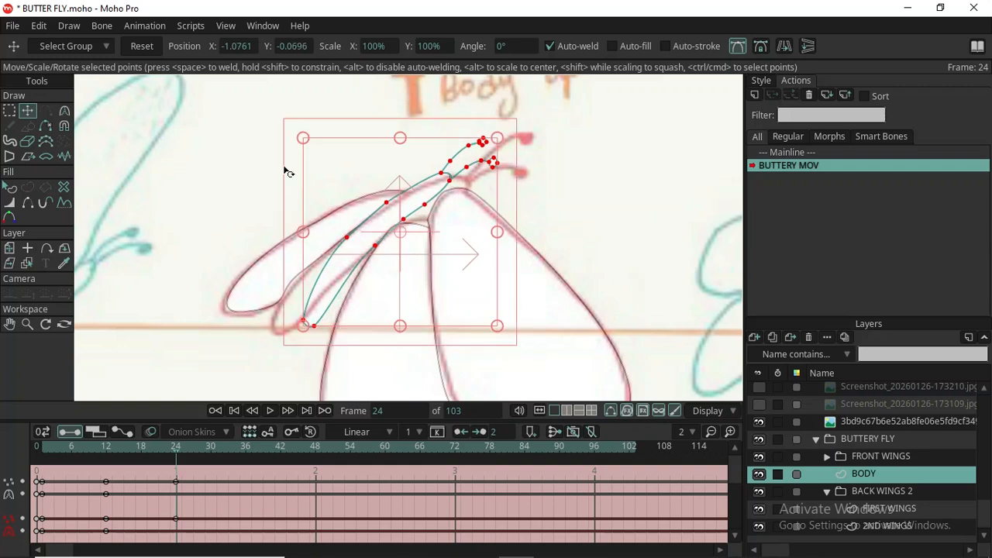
pyautogui.moveTo(303, 132); pyautogui.dragTo(326, 128)
pyautogui.moveTo(454, 284)
pyautogui.mouseDown()
pyautogui.moveTo(443, 279)
pyautogui.moveTo(445, 293)
pyautogui.moveTo(457, 283)
pyautogui.mouseUp()
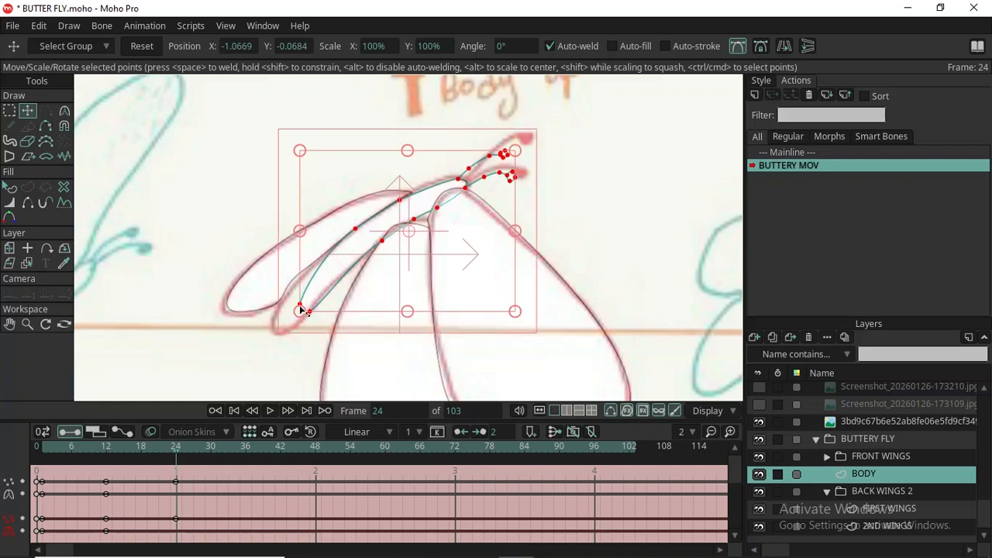
# Stretch the BODY tail to the sketched tip using the Magnet tool, and refine the tail points and curve handle.
pyautogui.press('m')
pyautogui.moveTo(302, 306)
pyautogui.mouseDown()
pyautogui.moveTo(284, 310)
pyautogui.moveTo(277, 329)
pyautogui.mouseUp()
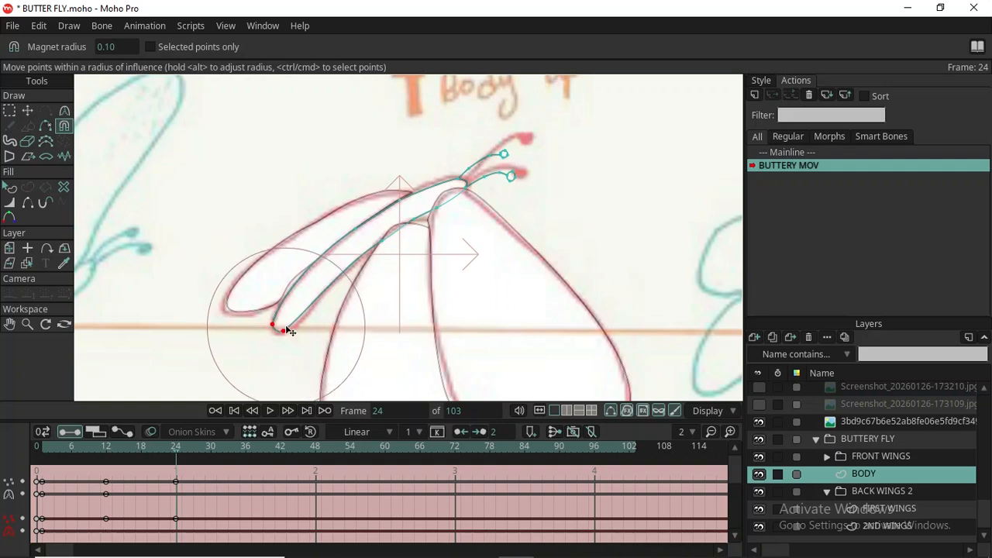
pyautogui.keyDown('ctrl'); pyautogui.click(285, 329); pyautogui.keyUp('ctrl')
pyautogui.press('t')
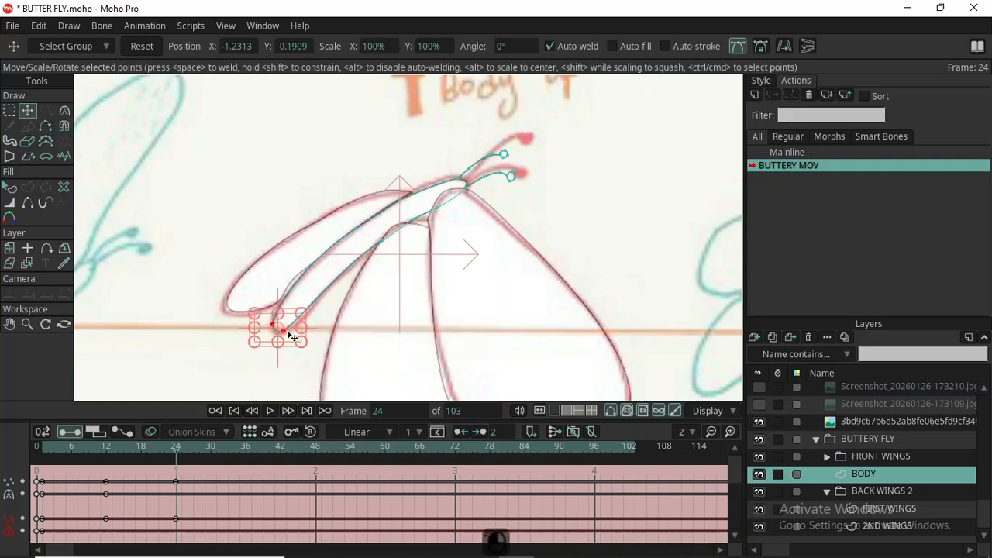
pyautogui.click(284, 332)
pyautogui.moveTo(294, 313); pyautogui.dragTo(288, 287)
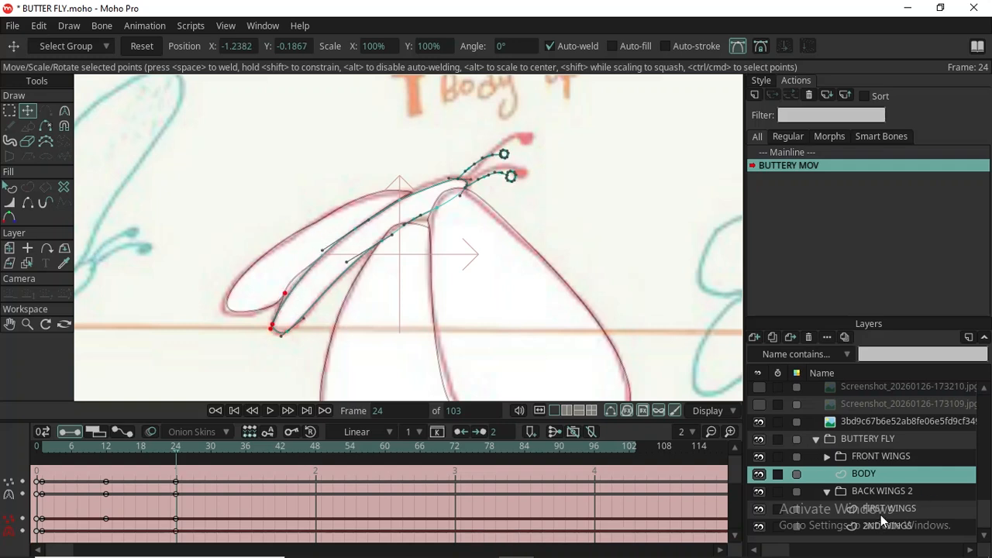
# Adjust the lower edge curve and inner tip of the BACK WINGS 2 group's FIRST WINGS to pose 3's sketch.
pyautogui.click(881, 515)
pyautogui.scroll(3, 375, 322)
pyautogui.moveTo(300, 265); pyautogui.dragTo(262, 310)
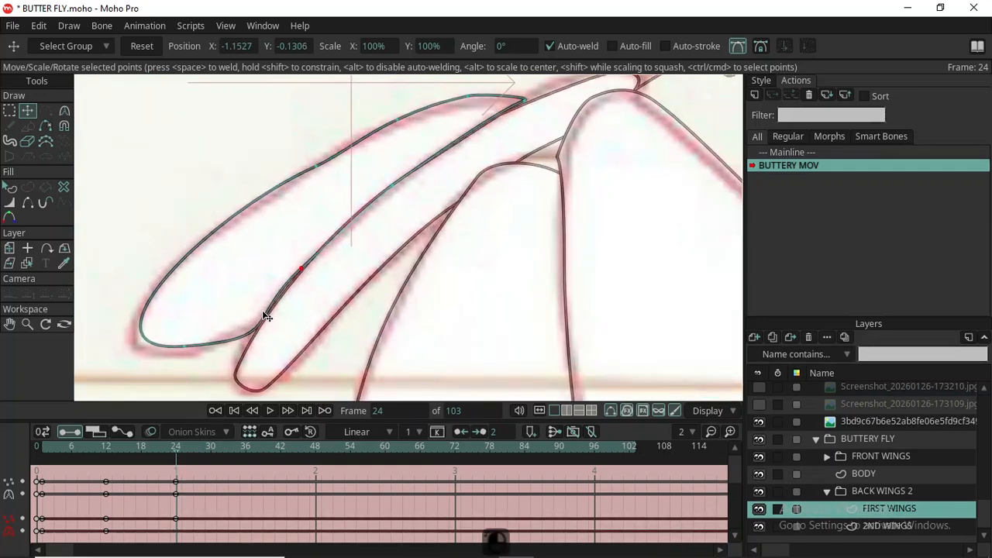
pyautogui.scroll(-3, 293, 314)
pyautogui.scroll(3, 363, 254)
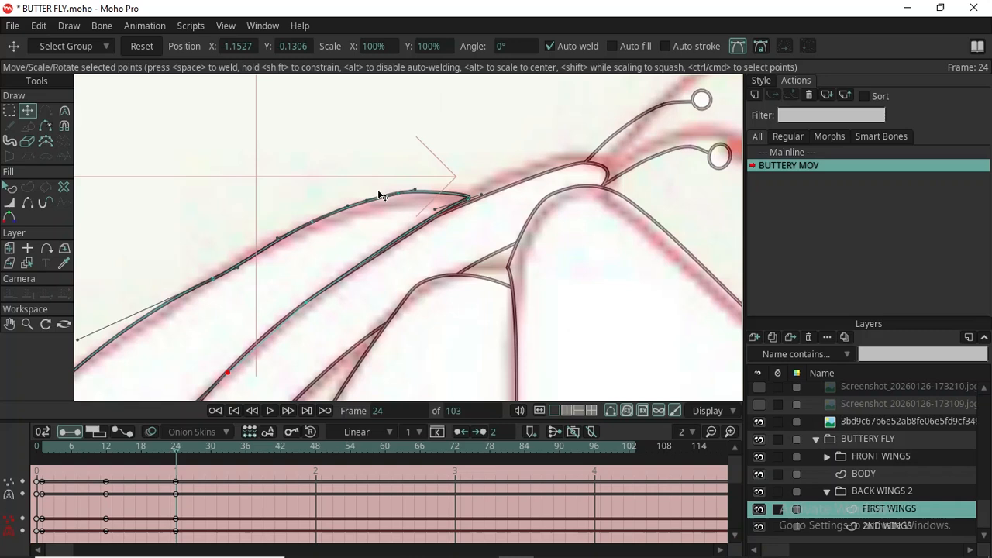
pyautogui.click(398, 198)
pyautogui.moveTo(398, 197); pyautogui.dragTo(488, 199)
pyautogui.scroll(-3, 493, 201)
pyautogui.scroll(3, 598, 205)
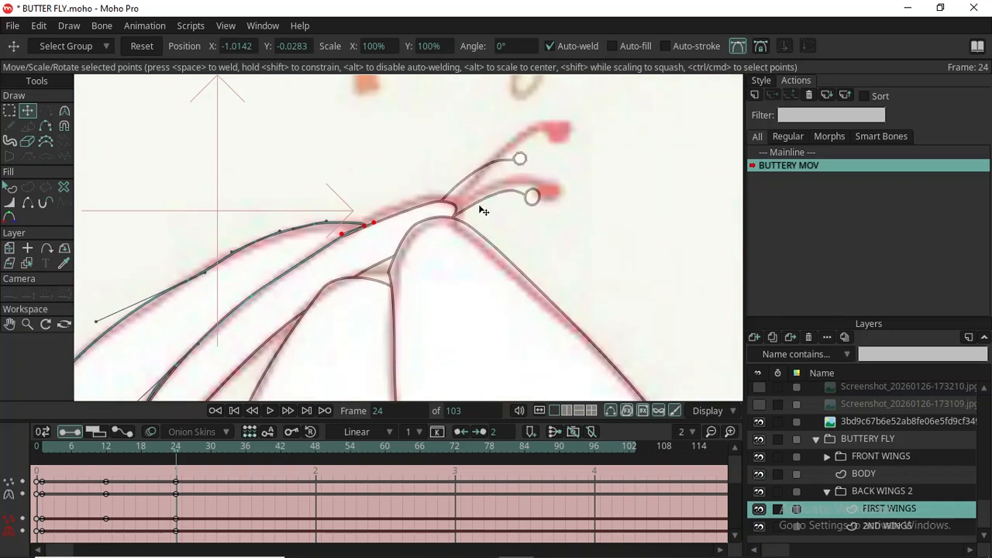
pyautogui.scroll(-2, 419, 264)
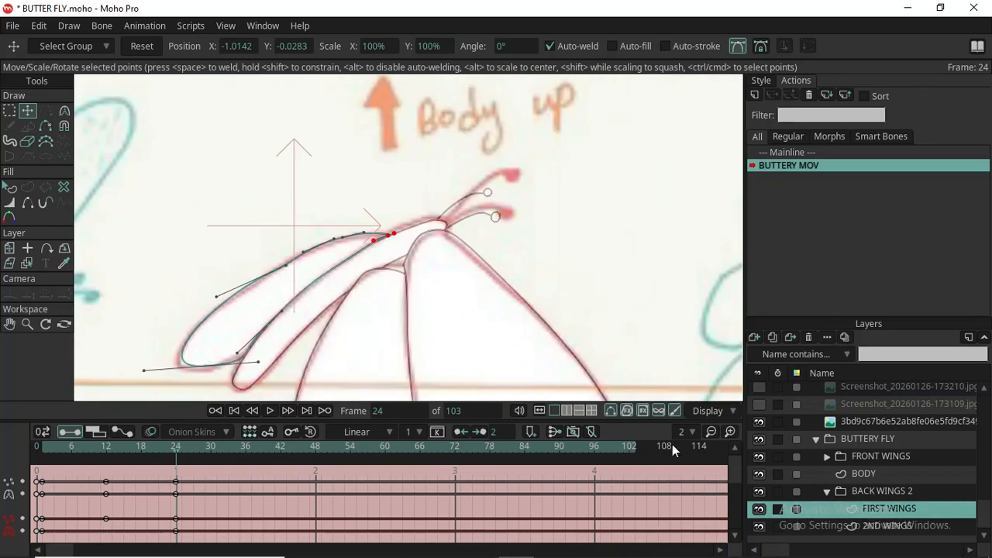
# Reshape the upper points of the FRONT WINGS group's 2ND WINGS at frame 24 where the wing meets the body.
pyautogui.click(827, 458)
pyautogui.click(894, 473)
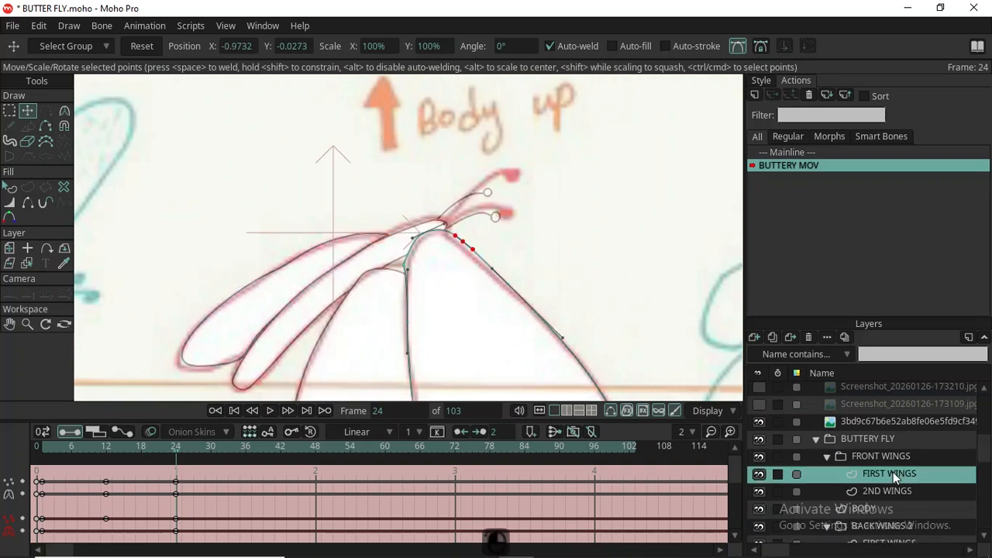
pyautogui.click(885, 496)
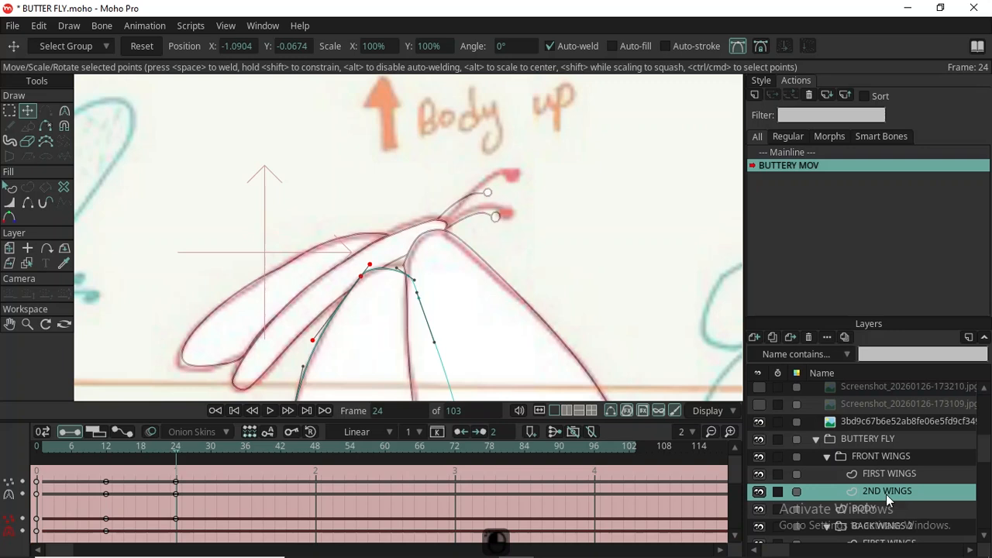
pyautogui.scroll(2, 366, 283)
pyautogui.moveTo(429, 285); pyautogui.dragTo(370, 281)
pyautogui.scroll(-3, 361, 277)
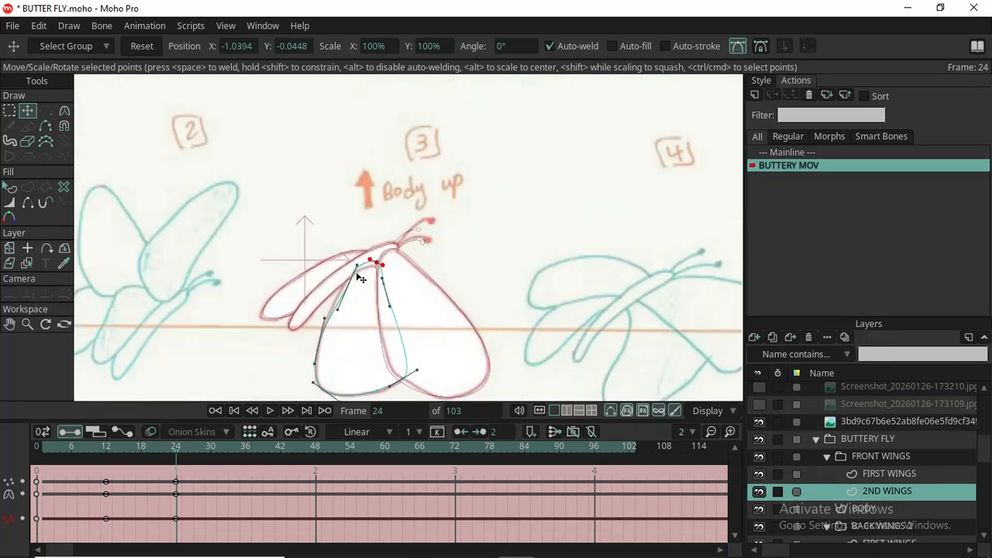
pyautogui.scroll(2, 360, 276)
pyautogui.moveTo(328, 321); pyautogui.dragTo(350, 272)
pyautogui.scroll(2, 434, 231)
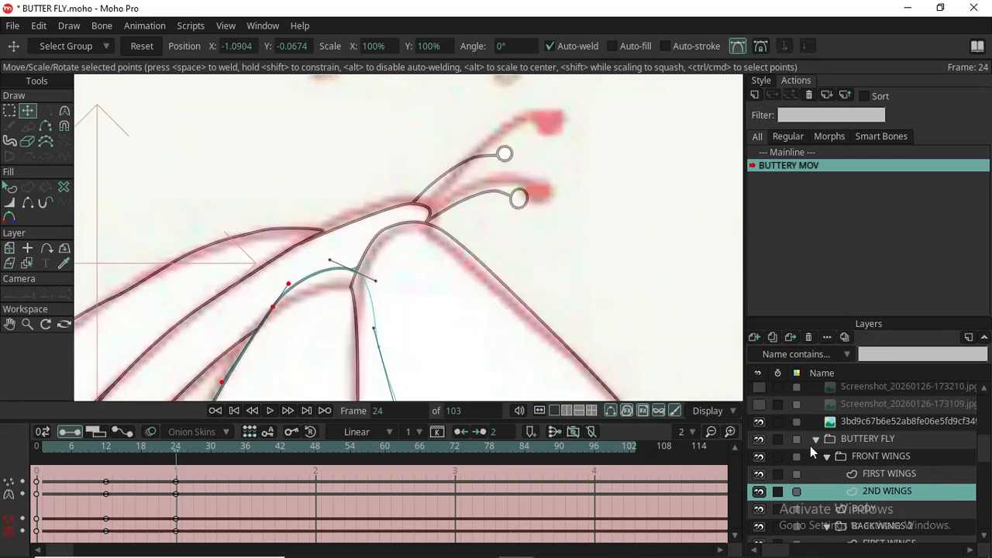
# Lasso the BODY's head and antenna points at frame 24 and move them up and right toward pose 3's sketch.
pyautogui.click(881, 510)
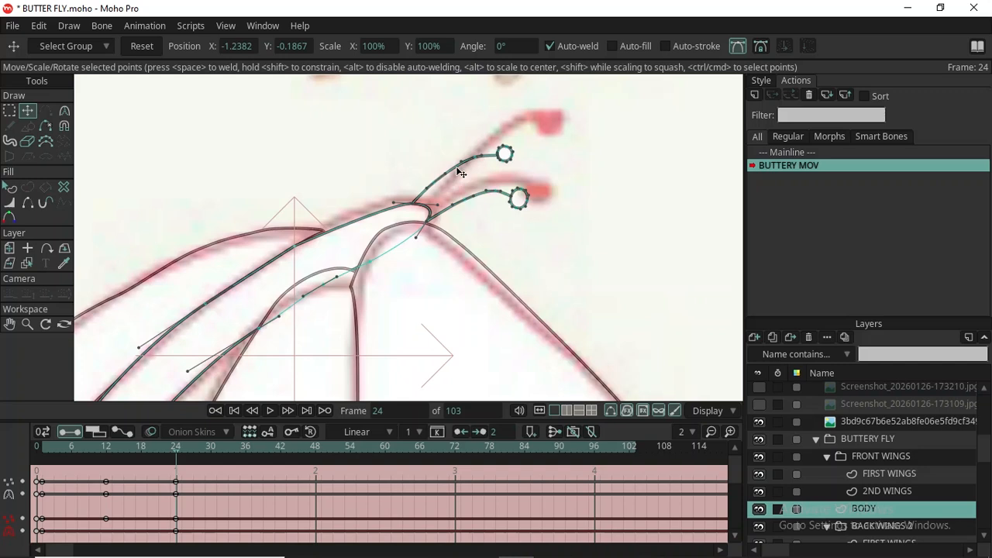
pyautogui.scroll(-1, 468, 167)
pyautogui.scroll(3, 457, 181)
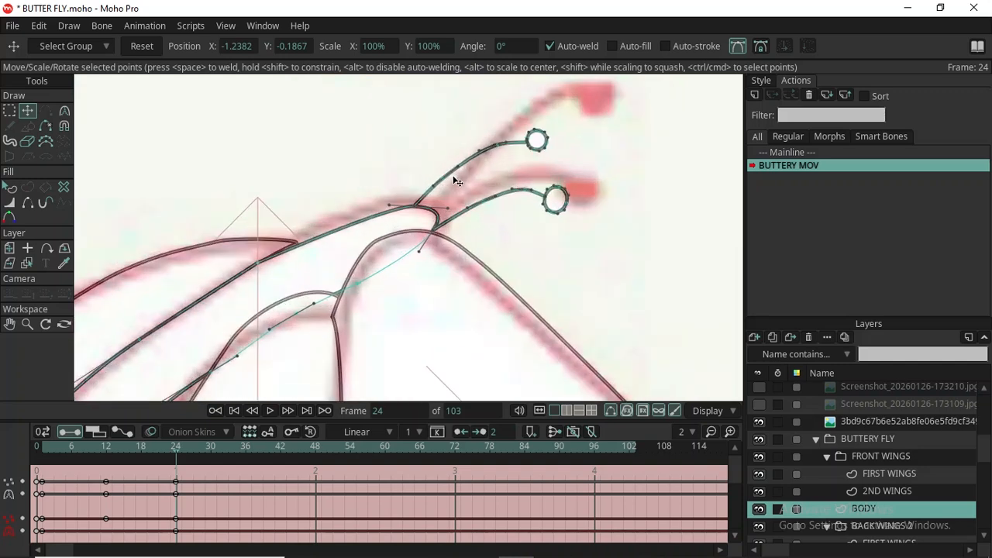
pyautogui.press('g')
pyautogui.moveTo(393, 134)
pyautogui.mouseDown()
pyautogui.moveTo(375, 185)
pyautogui.moveTo(471, 327)
pyautogui.moveTo(647, 231)
pyautogui.moveTo(551, 66)
pyautogui.moveTo(413, 105)
pyautogui.moveTo(391, 155)
pyautogui.mouseUp()
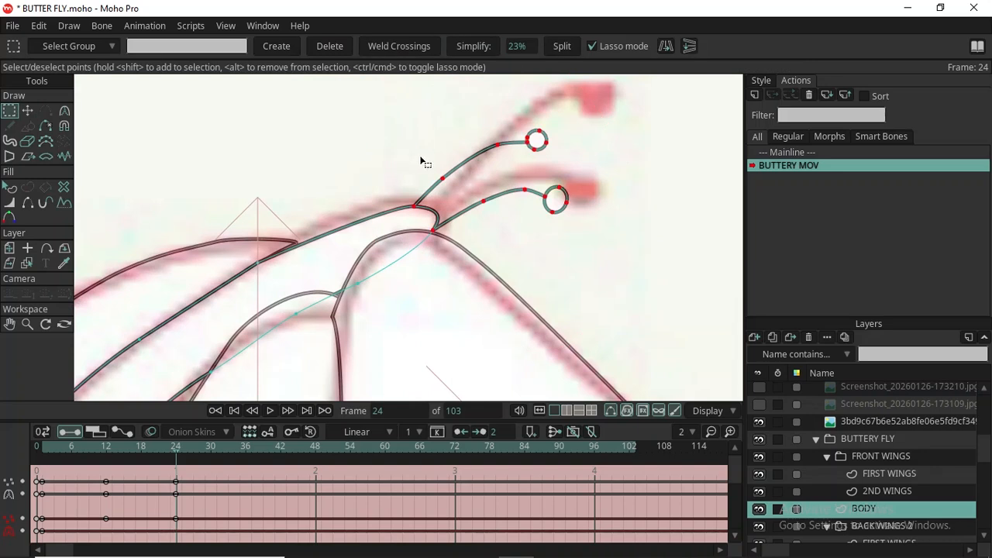
pyautogui.press('t')
pyautogui.moveTo(540, 176)
pyautogui.mouseDown()
pyautogui.moveTo(595, 138)
pyautogui.moveTo(552, 163)
pyautogui.mouseUp()
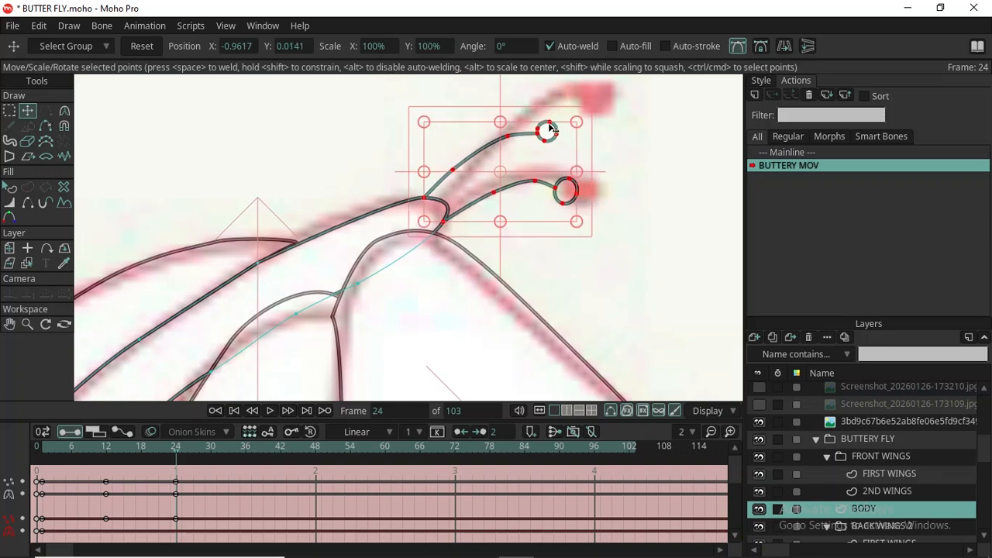
pyautogui.press('Return')
pyautogui.moveTo(599, 91); pyautogui.dragTo(576, 83)
pyautogui.hotkey('ctrl', 'z')
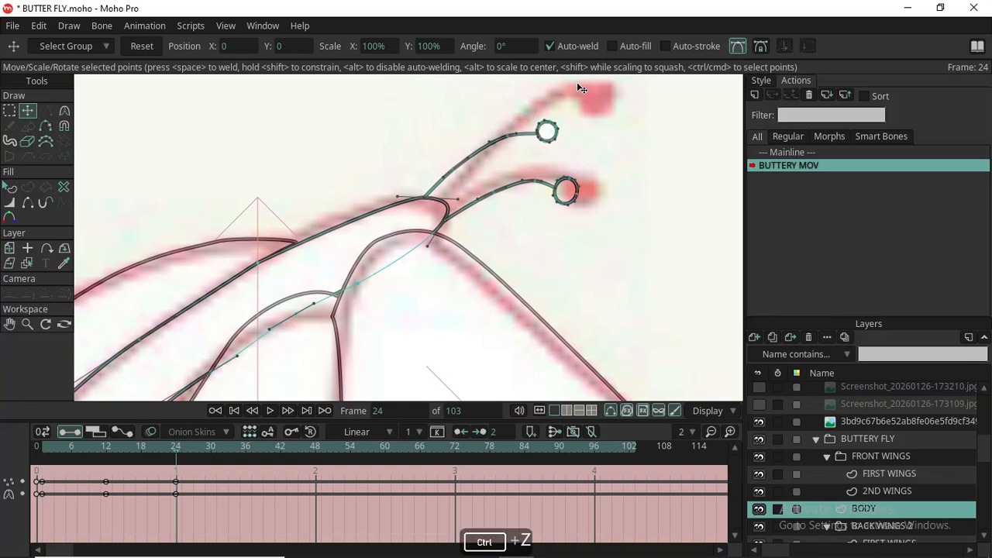
# Lasso both antennae without their base points and move them so the upper antenna's tip meets its sketched knob.
pyautogui.press('g')
pyautogui.moveTo(584, 86)
pyautogui.mouseDown()
pyautogui.moveTo(475, 99)
pyautogui.moveTo(434, 148)
pyautogui.moveTo(428, 188)
pyautogui.moveTo(448, 186)
pyautogui.moveTo(465, 225)
pyautogui.moveTo(566, 255)
pyautogui.moveTo(653, 161)
pyautogui.moveTo(606, 74)
pyautogui.moveTo(552, 86)
pyautogui.mouseUp()
pyautogui.press('t')
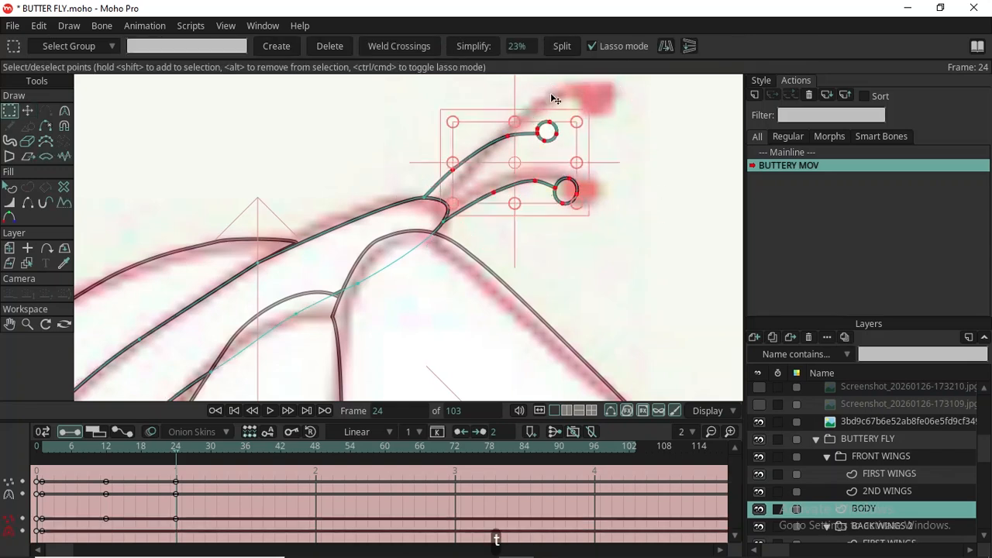
pyautogui.moveTo(561, 152); pyautogui.dragTo(615, 113)
pyautogui.click(653, 179)
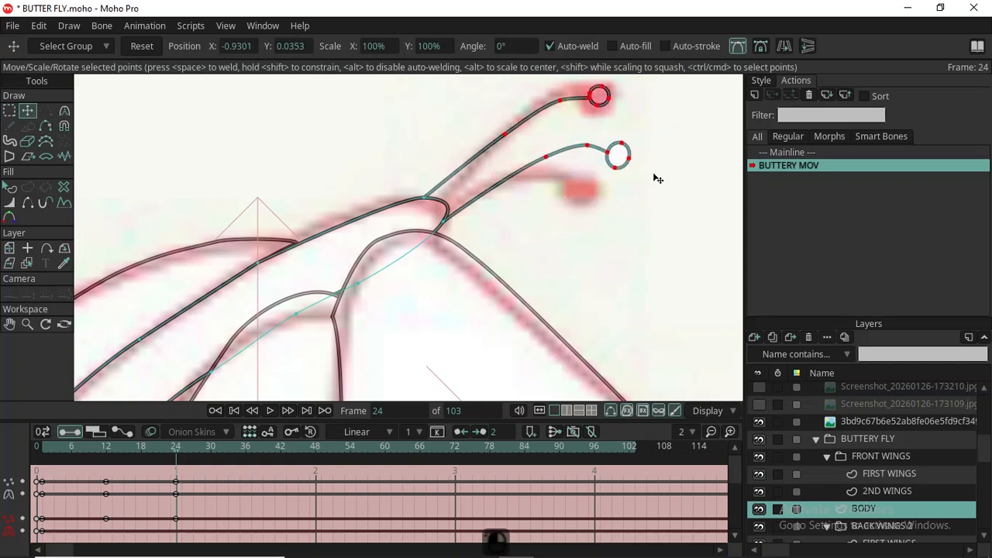
# Select the lower antenna's outer points and move them down onto the sketched lower antenna knob.
pyautogui.press('g')
pyautogui.moveTo(653, 165)
pyautogui.mouseDown()
pyautogui.moveTo(645, 124)
pyautogui.moveTo(534, 96)
pyautogui.moveTo(506, 140)
pyautogui.moveTo(512, 131)
pyautogui.moveTo(634, 135)
pyautogui.moveTo(560, 127)
pyautogui.moveTo(520, 158)
pyautogui.moveTo(612, 231)
pyautogui.moveTo(661, 142)
pyautogui.moveTo(603, 127)
pyautogui.mouseUp()
pyautogui.press('t')
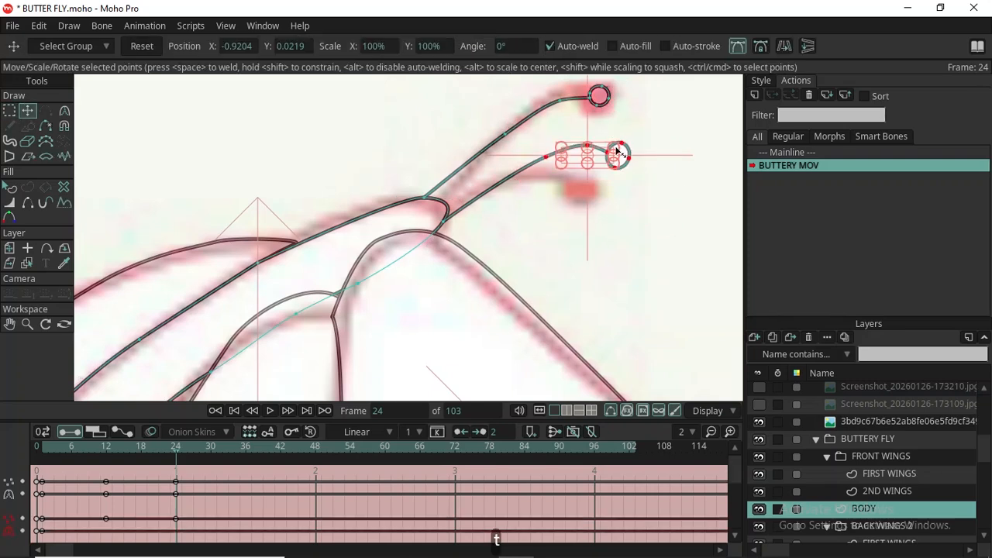
pyautogui.scroll(3, 617, 151)
pyautogui.moveTo(628, 150); pyautogui.dragTo(548, 213)
pyautogui.scroll(-3, 552, 225)
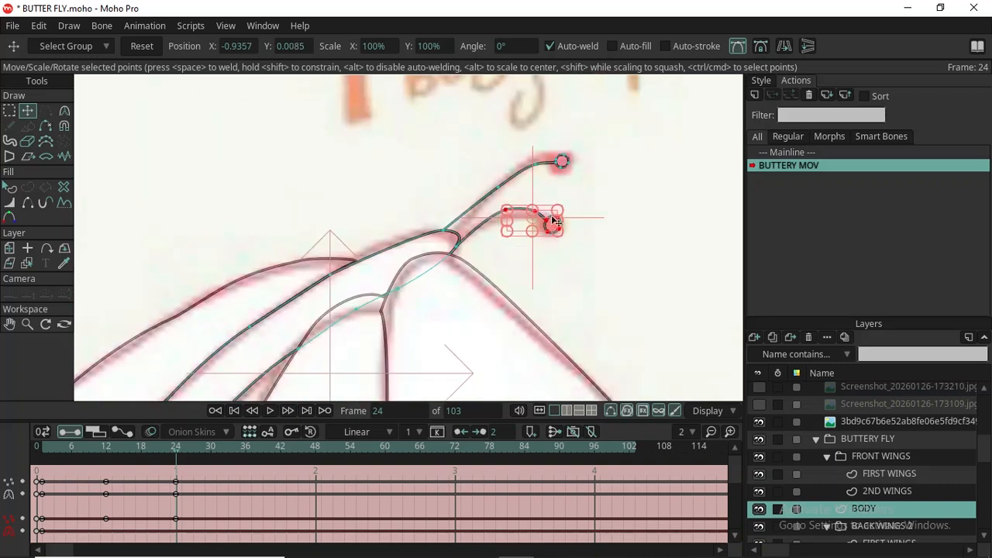
# Select the upper antenna's outer points and fine-tune their position over the sketched curve and knob.
pyautogui.scroll(3, 556, 142)
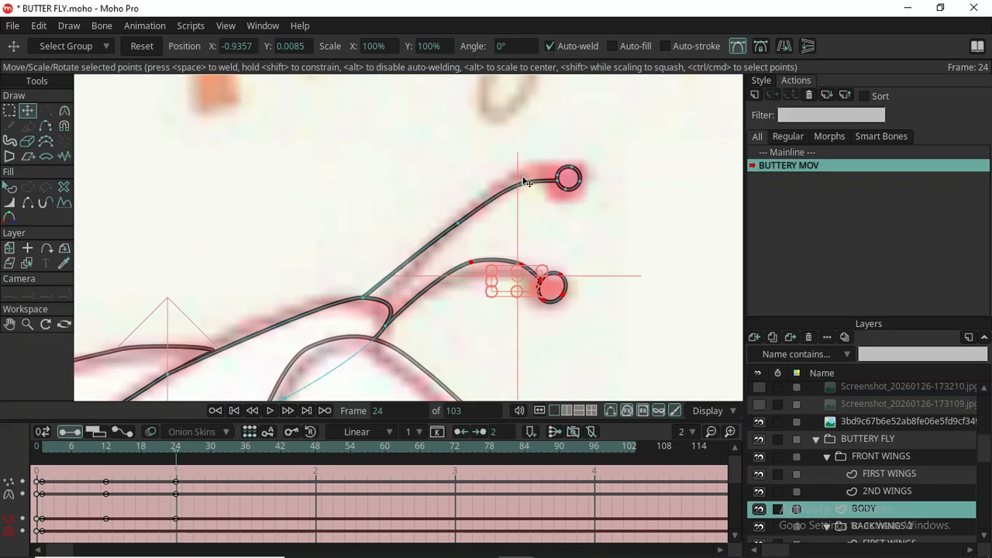
pyautogui.press('g')
pyautogui.moveTo(548, 146)
pyautogui.mouseDown()
pyautogui.moveTo(524, 145)
pyautogui.moveTo(480, 214)
pyautogui.moveTo(613, 237)
pyautogui.moveTo(583, 147)
pyautogui.moveTo(540, 154)
pyautogui.mouseUp()
pyautogui.press('t')
pyautogui.scroll(3, 541, 183)
pyautogui.moveTo(502, 147); pyautogui.dragTo(597, 189)
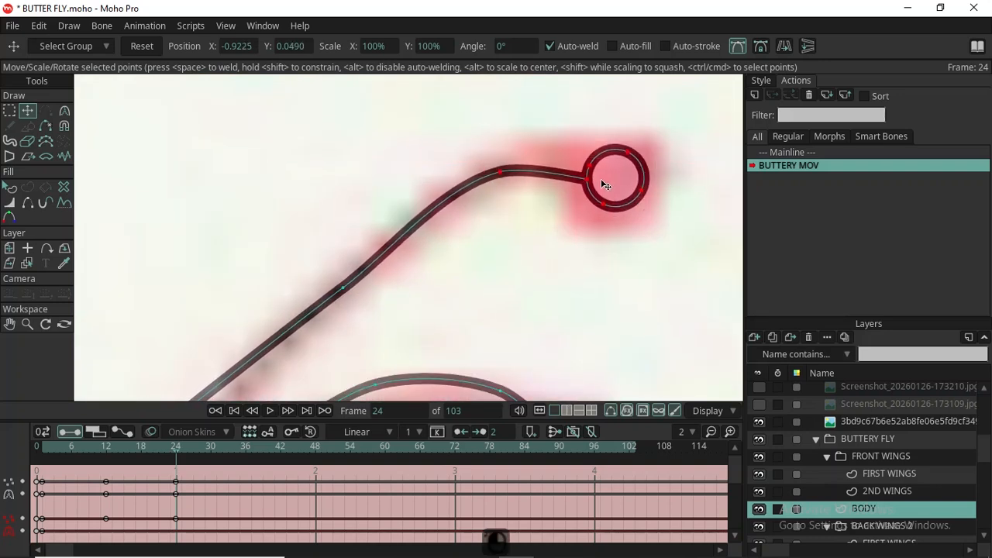
pyautogui.scroll(-5, 549, 186)
pyautogui.scroll(-2, 507, 252)
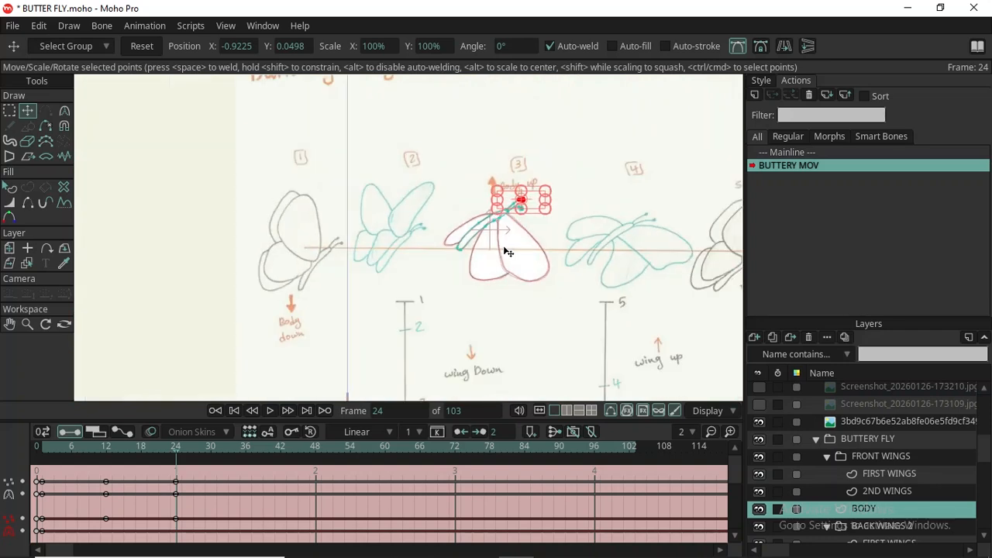
# Hide the butterfly reference image, scrub through the keyed poses between frames 0 and 34 to check the flap, and show the reference again.
pyautogui.scroll(-3, 512, 254)
pyautogui.scroll(4, 538, 226)
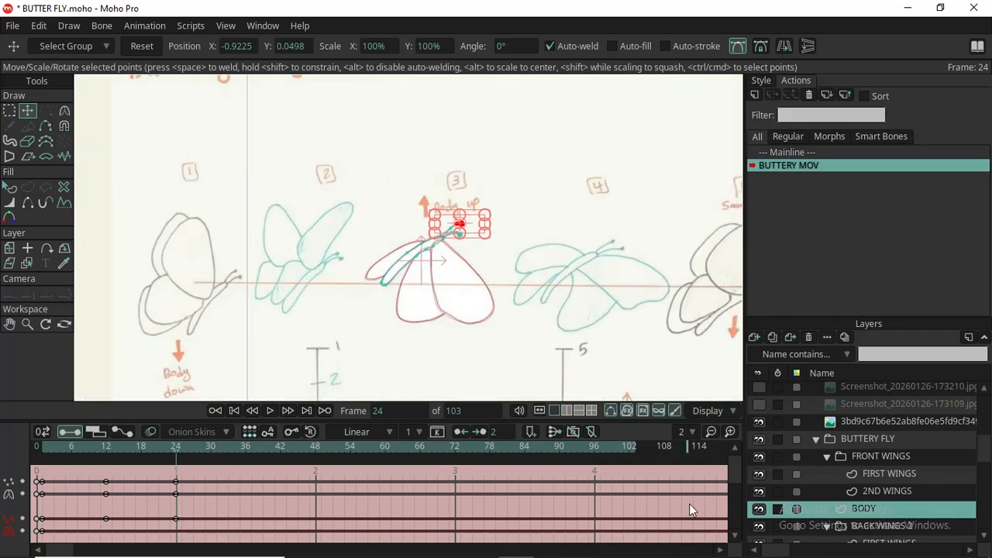
pyautogui.click(760, 422)
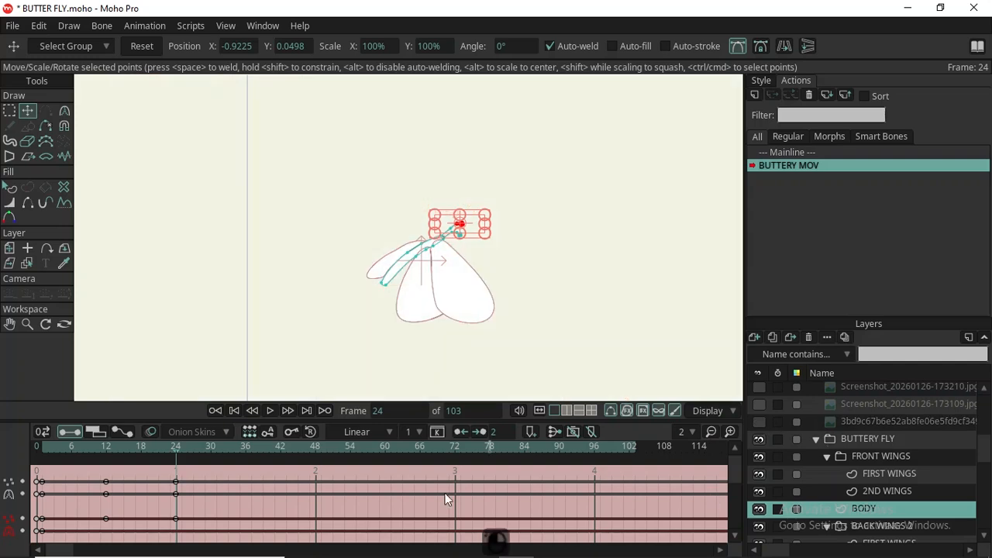
pyautogui.moveTo(176, 455); pyautogui.dragTo(223, 434)
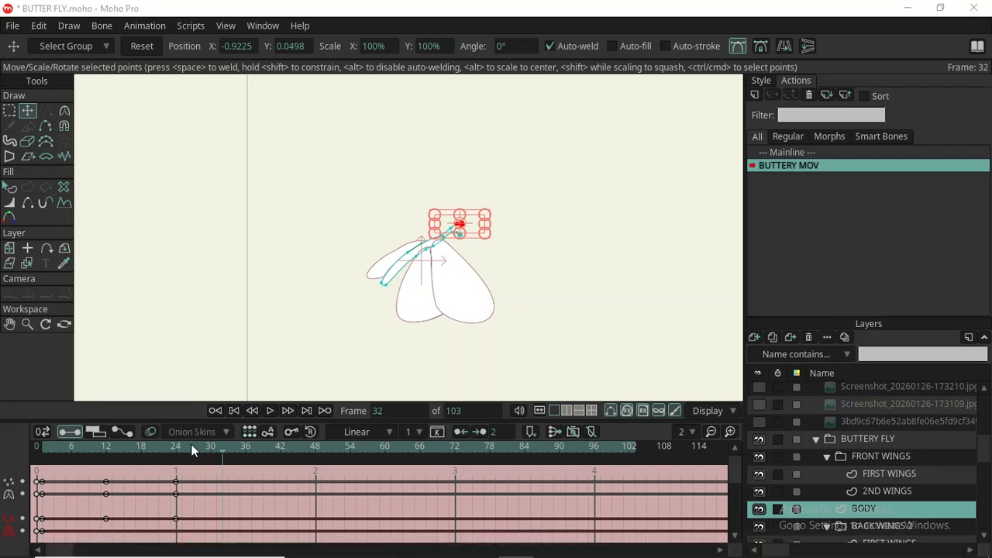
pyautogui.moveTo(41, 446); pyautogui.dragTo(128, 466)
pyautogui.click(197, 485)
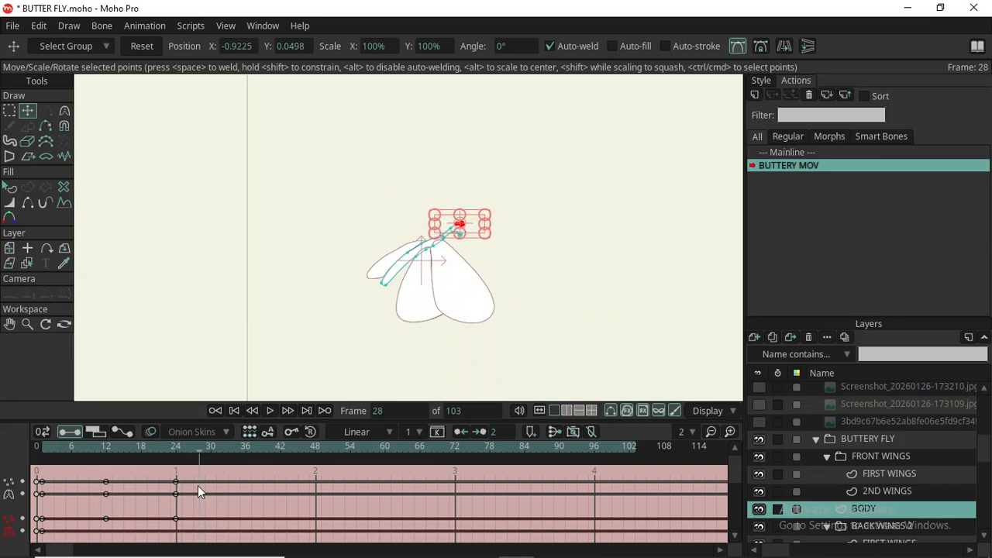
pyautogui.moveTo(197, 486)
pyautogui.mouseDown()
pyautogui.moveTo(92, 485)
pyautogui.moveTo(181, 492)
pyautogui.mouseUp()
pyautogui.click(232, 500)
pyautogui.click(760, 421)
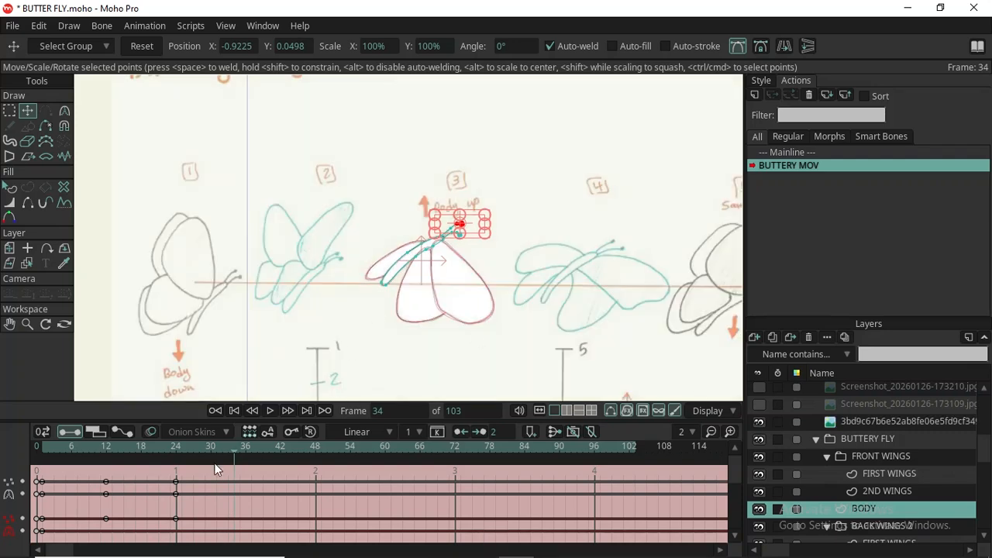
# Return to frame 0 in the Mainline and shift the reference image left until pose 4's sketch lies under the vector butterfly.
pyautogui.click(38, 447)
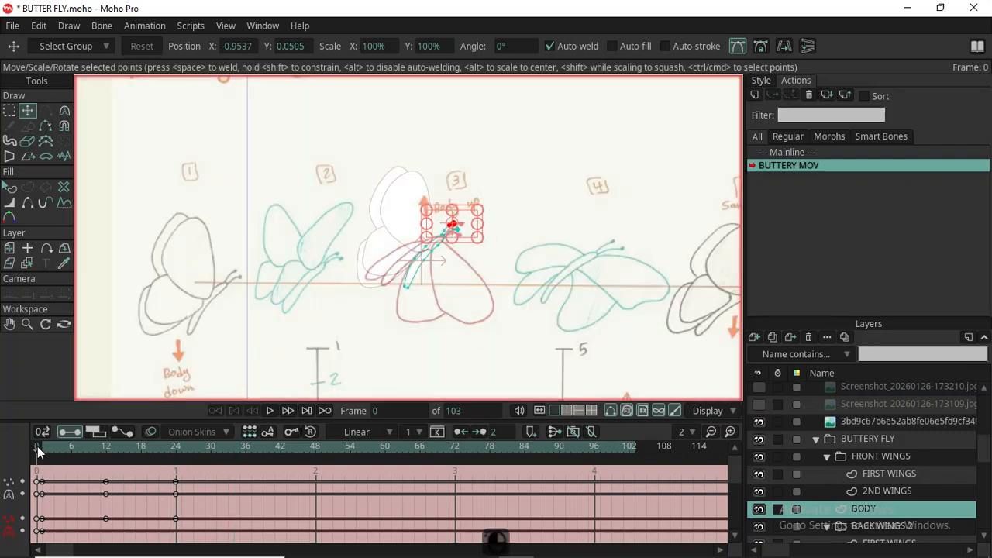
pyautogui.click(819, 152)
pyautogui.doubleClick(819, 151)
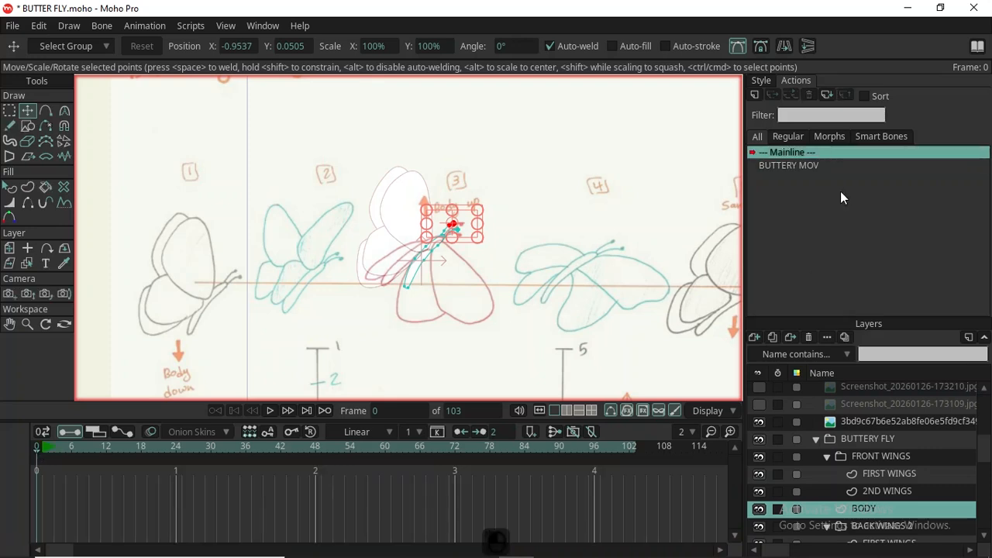
pyautogui.click(867, 424)
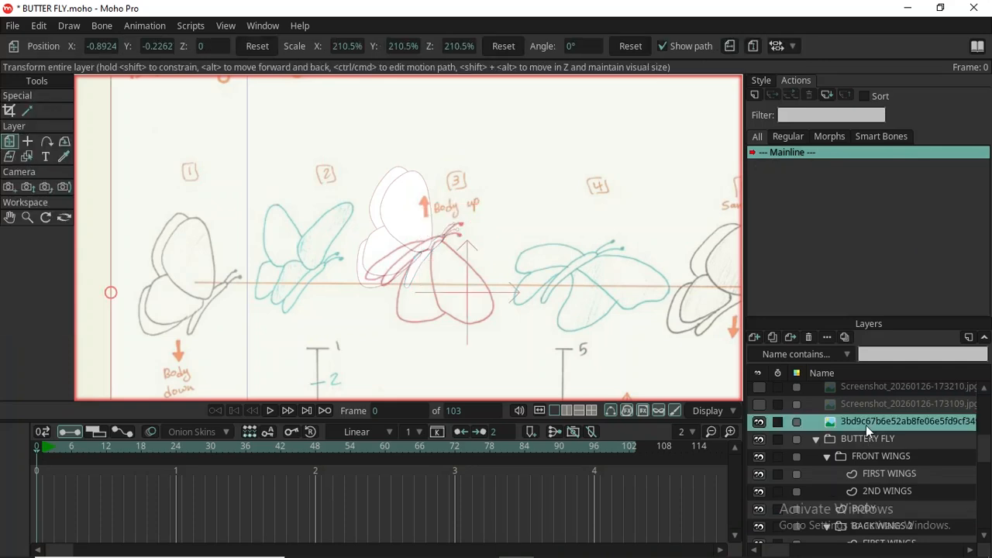
pyautogui.scroll(-3, 434, 290)
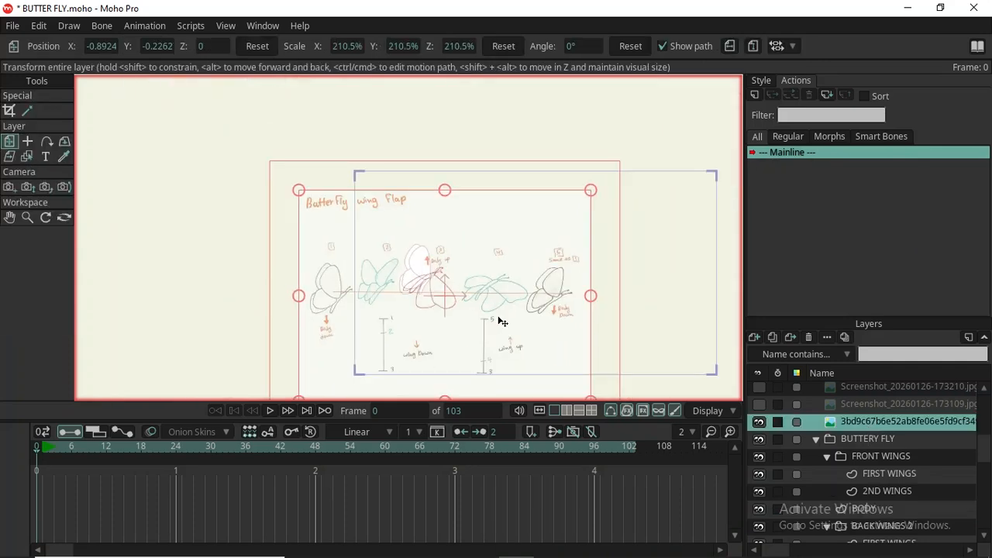
pyautogui.scroll(2, 500, 320)
pyautogui.moveTo(513, 337); pyautogui.dragTo(426, 329)
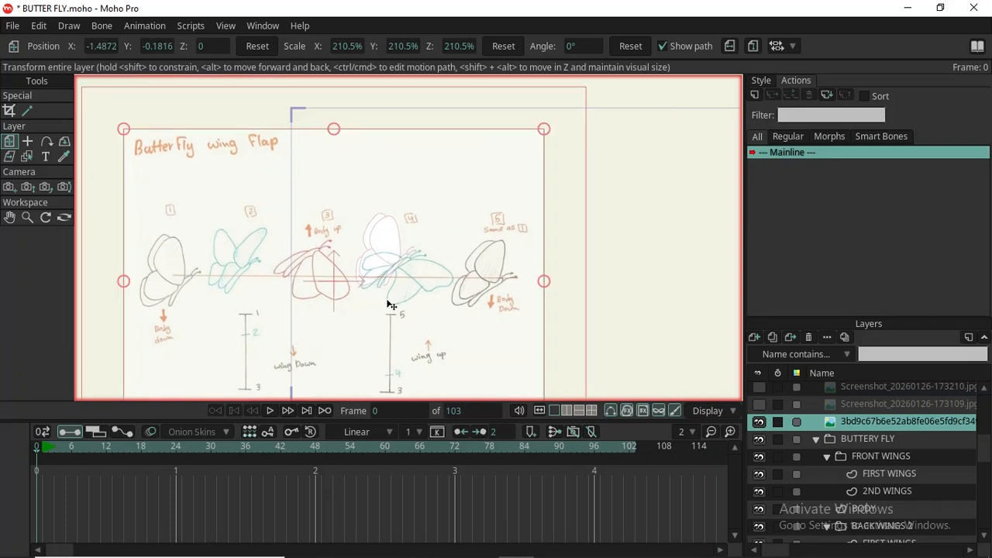
pyautogui.scroll(5, 391, 305)
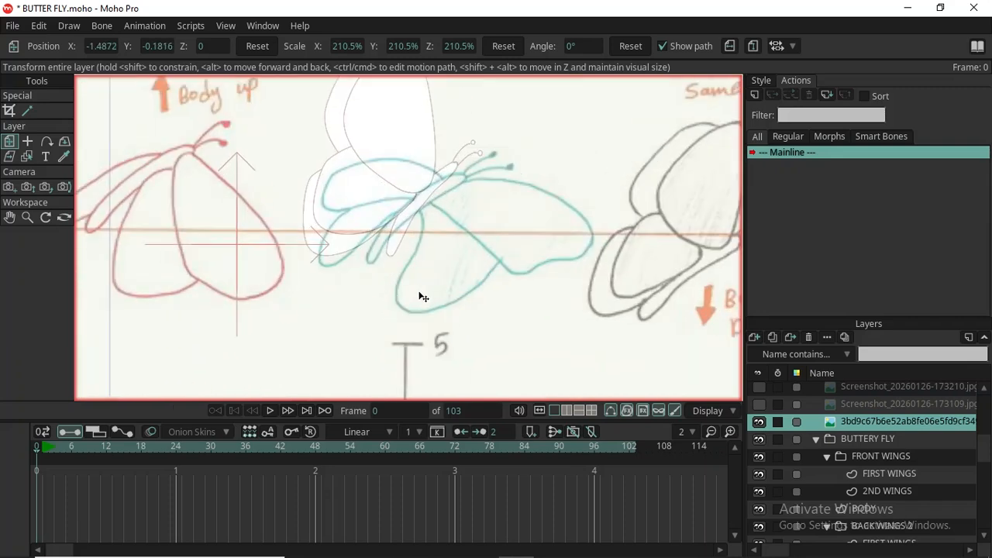
pyautogui.scroll(-5, 423, 297)
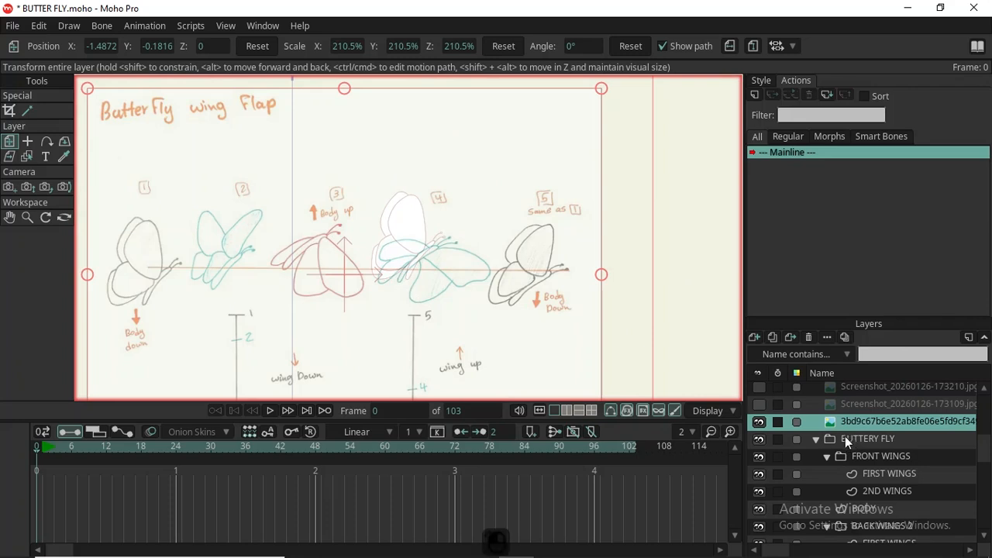
# Reactivate the BUTTERY MOV action from the BUTTERY FLY group and go to frame 36 on the FRONT WINGS group's FIRST WINGS layer.
pyautogui.click(824, 438)
pyautogui.click(820, 439)
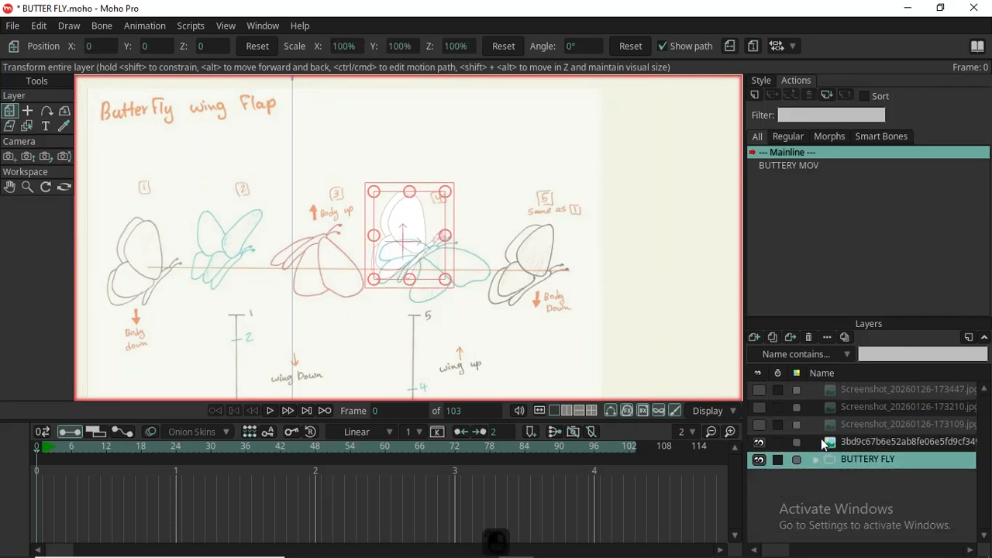
pyautogui.doubleClick(774, 167)
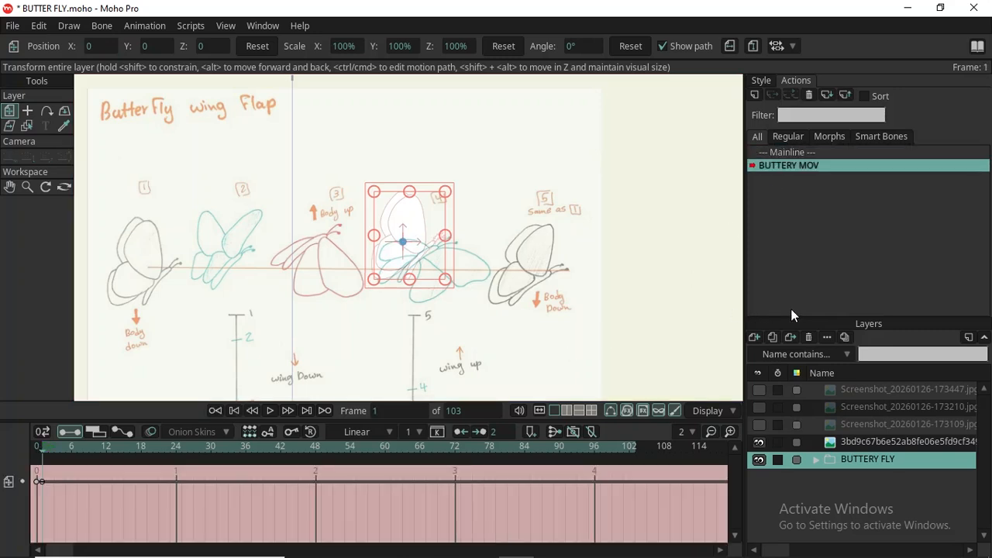
pyautogui.click(817, 460)
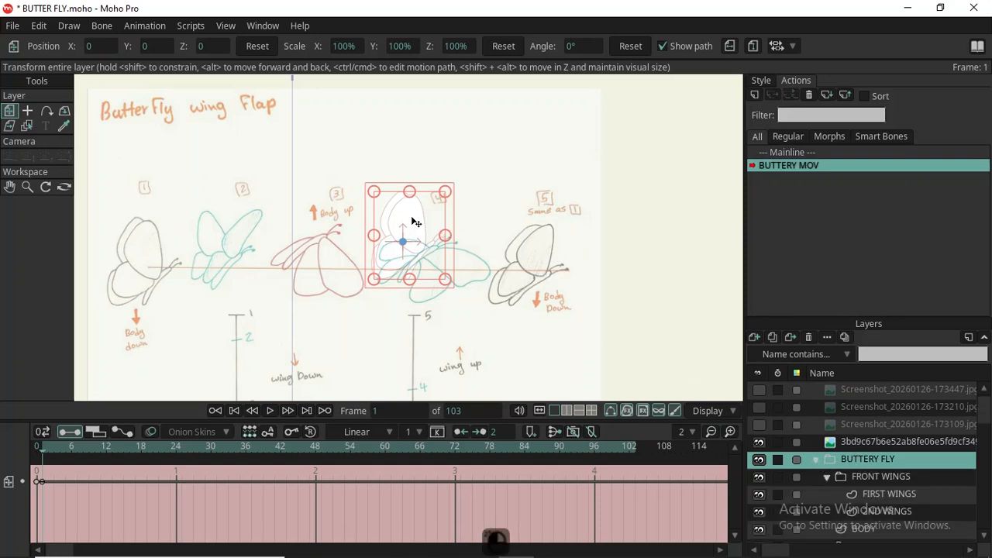
pyautogui.scroll(4, 419, 233)
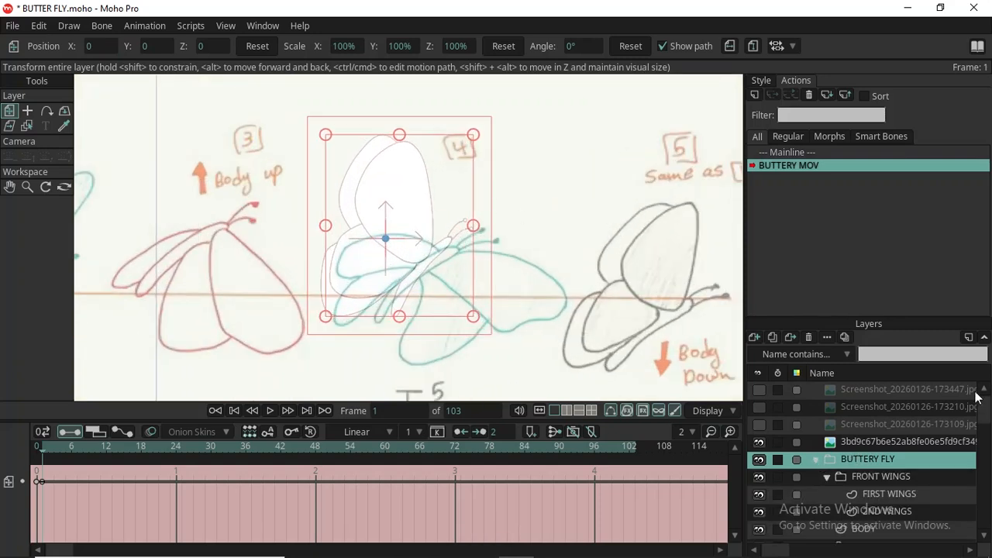
pyautogui.click(884, 495)
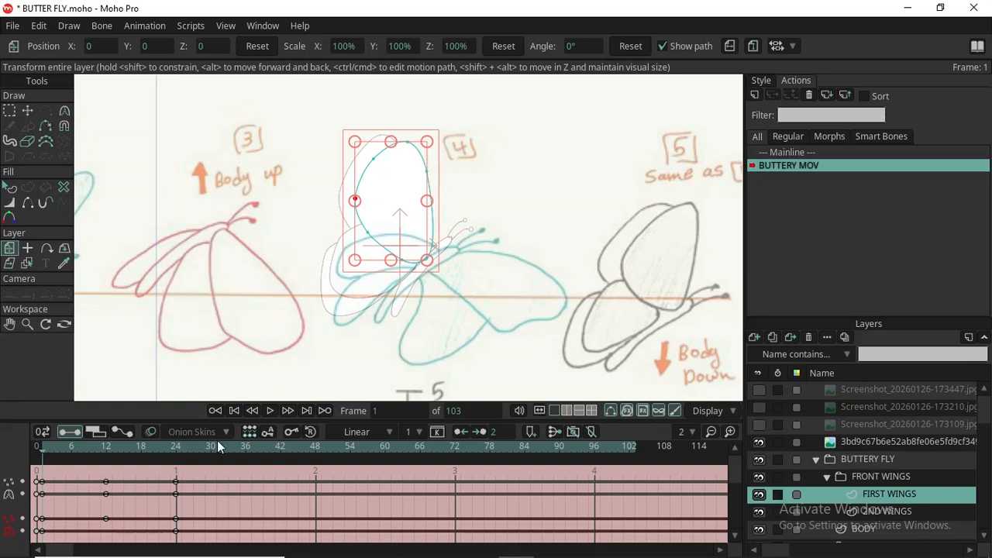
pyautogui.click(171, 446)
pyautogui.moveTo(174, 446); pyautogui.dragTo(241, 466)
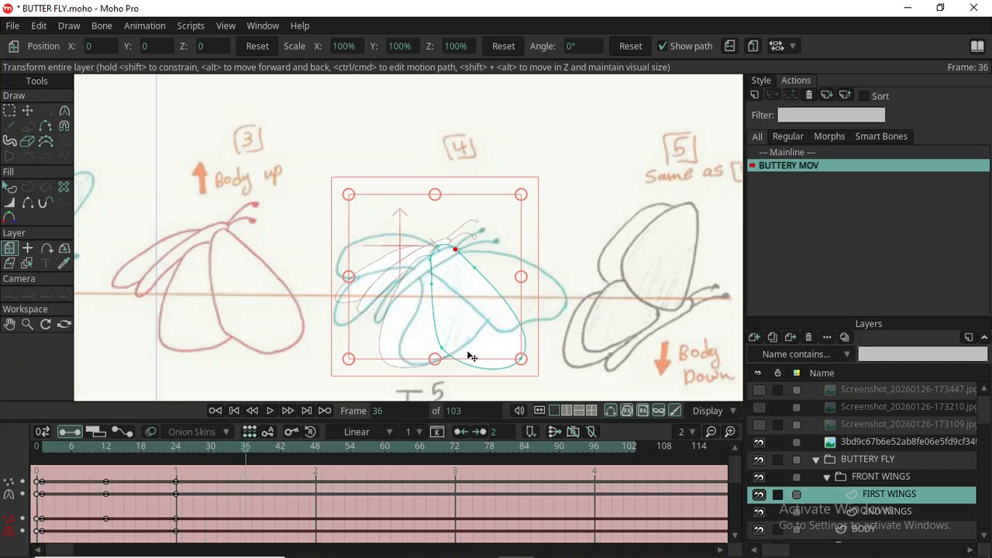
pyautogui.scroll(3, 501, 336)
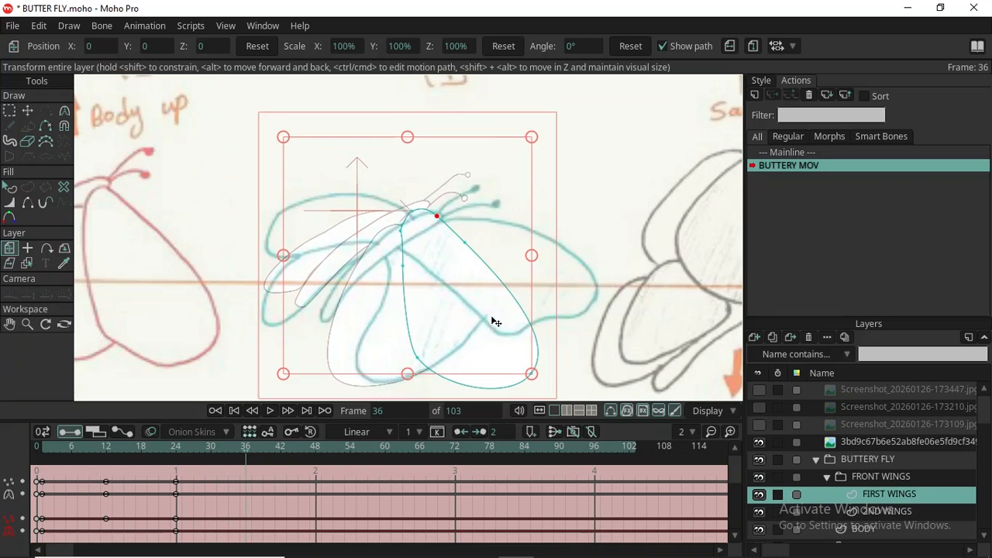
# Reshape the front FIRST WINGS outline at frame 36 with the Magnet tool so its tip and edges match pose 4's large wing.
pyautogui.press('x')
pyautogui.moveTo(527, 372); pyautogui.dragTo(594, 294)
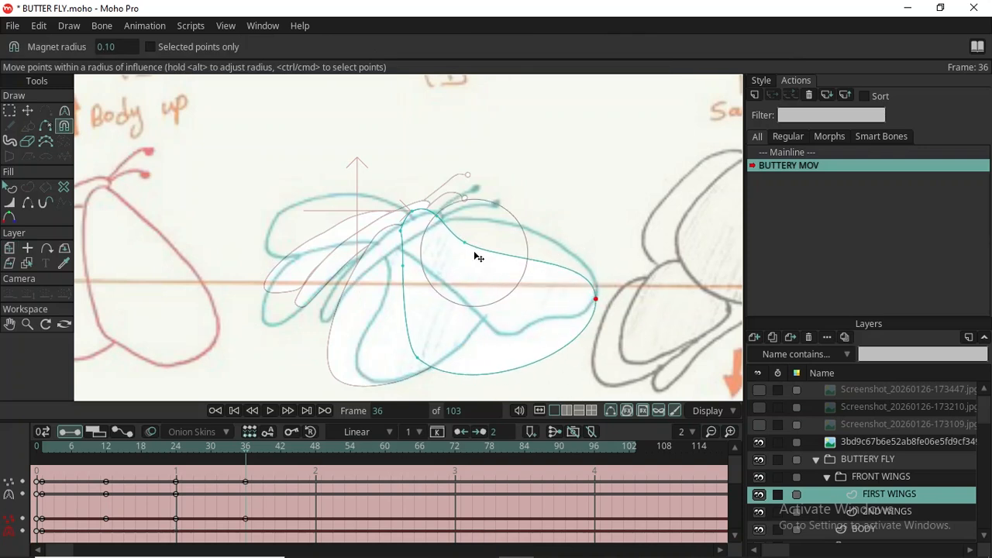
pyautogui.moveTo(476, 255); pyautogui.dragTo(520, 232)
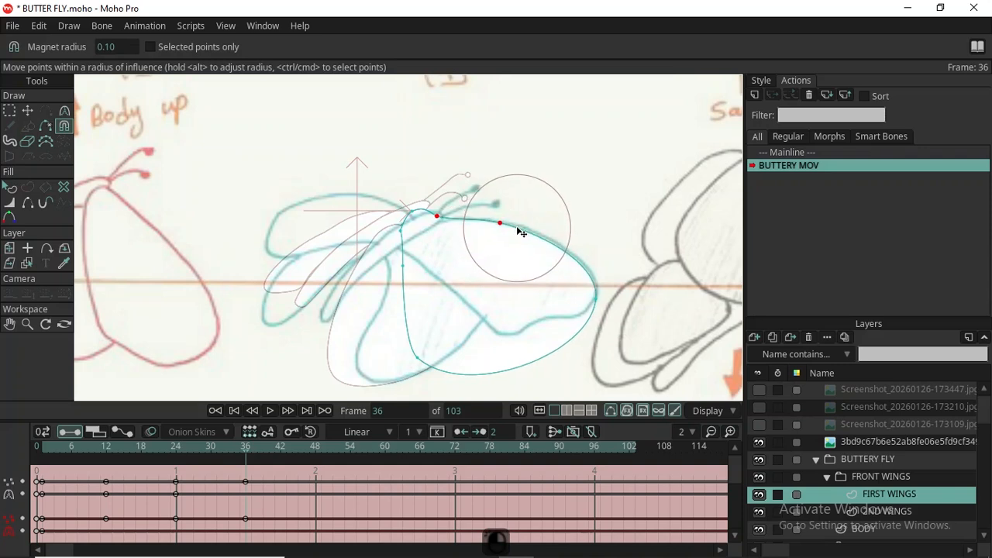
pyautogui.moveTo(421, 372); pyautogui.dragTo(500, 342)
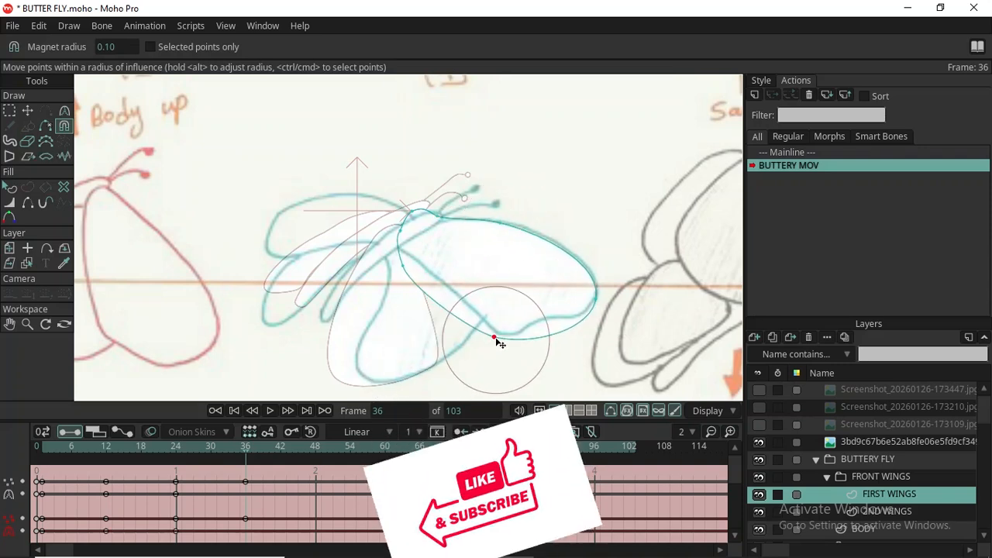
pyautogui.moveTo(401, 277); pyautogui.dragTo(402, 254)
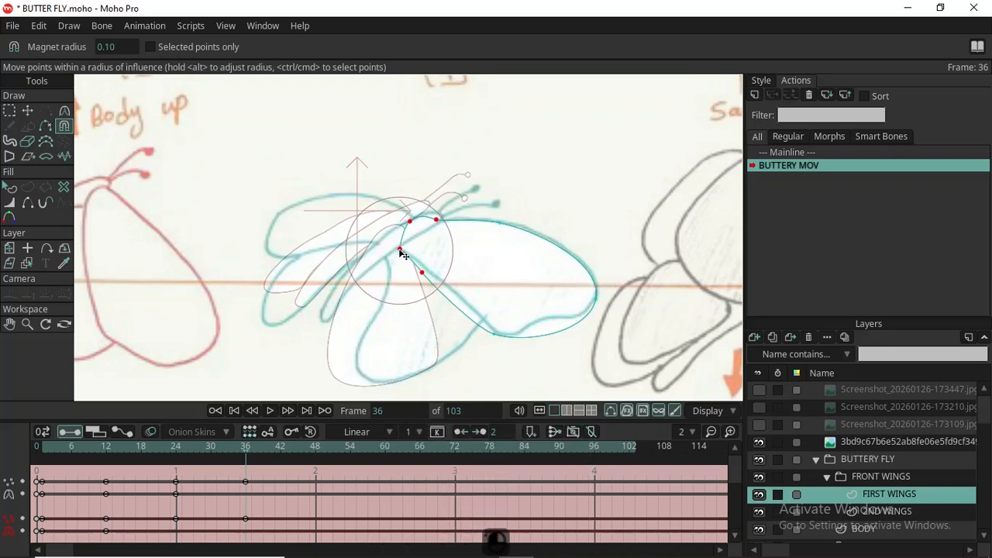
pyautogui.moveTo(427, 290); pyautogui.dragTo(449, 288)
pyautogui.moveTo(505, 336); pyautogui.dragTo(510, 334)
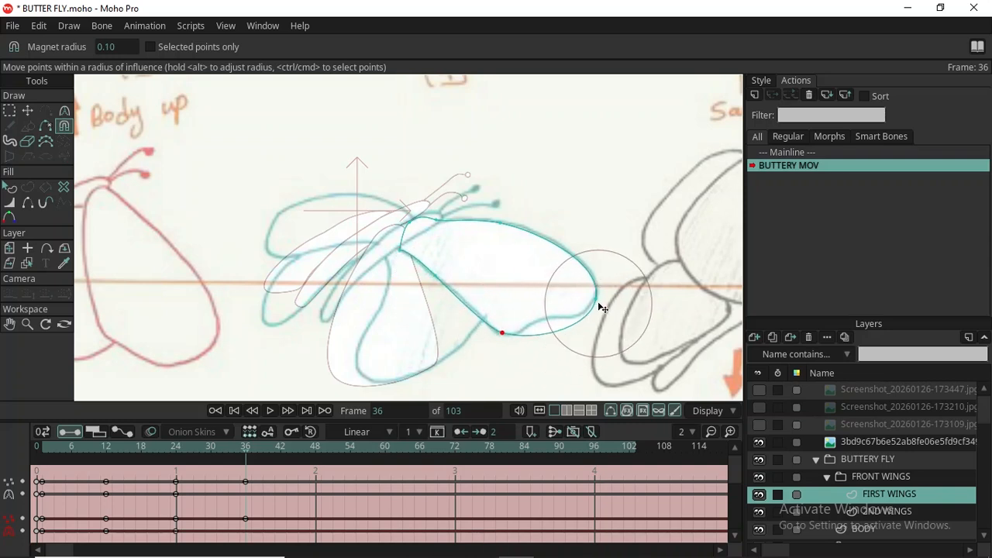
# Adjust the front first wing's Bezier handles so its wavy lower edge, tip and upper edge follow pose 4's sketched curves.
pyautogui.press('1')
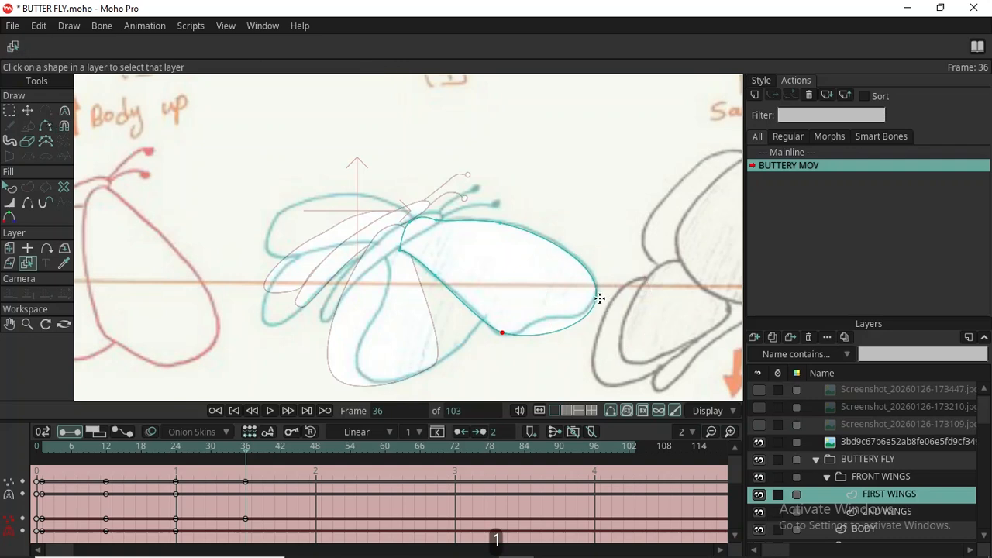
pyautogui.press('t')
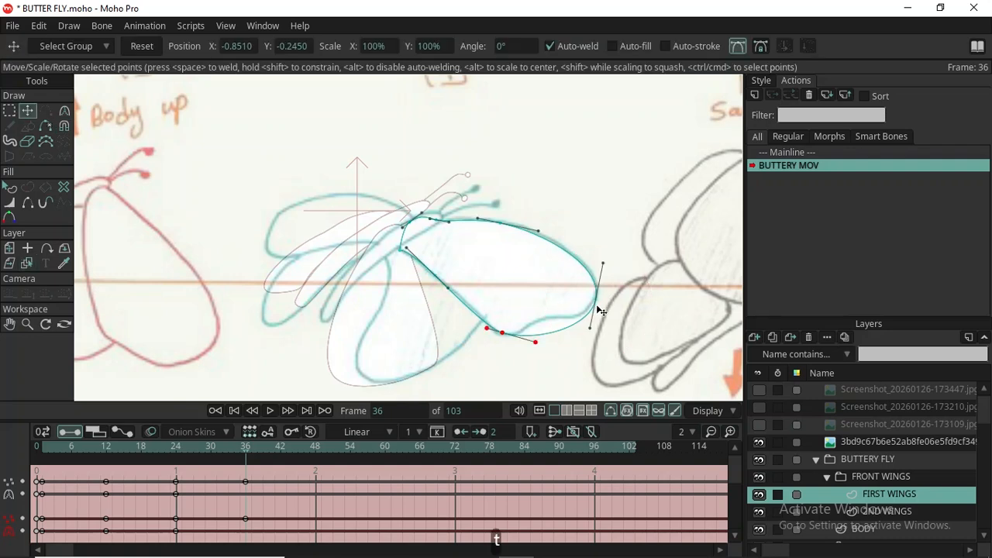
pyautogui.moveTo(598, 329); pyautogui.dragTo(577, 322)
pyautogui.moveTo(532, 344); pyautogui.dragTo(510, 335)
pyautogui.click(541, 327)
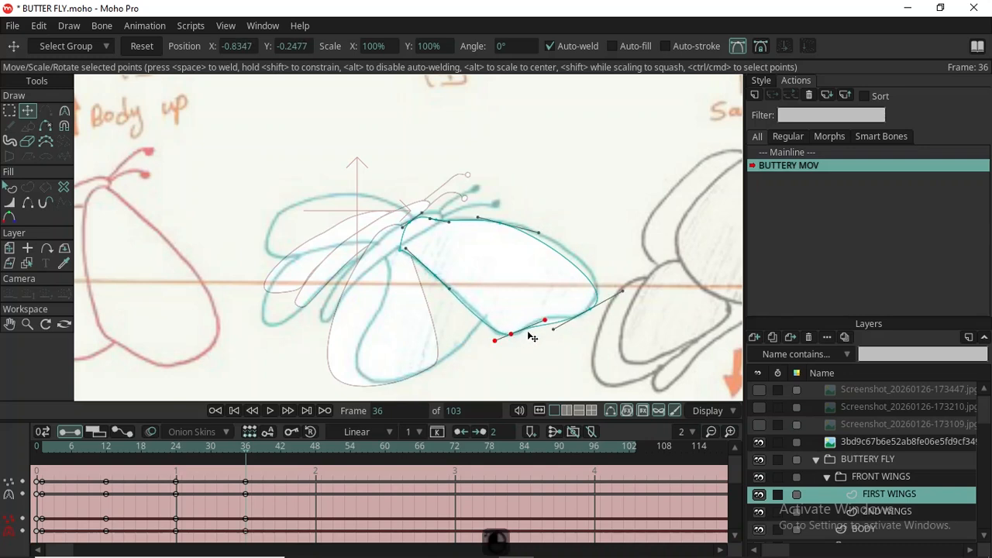
pyautogui.click(563, 336)
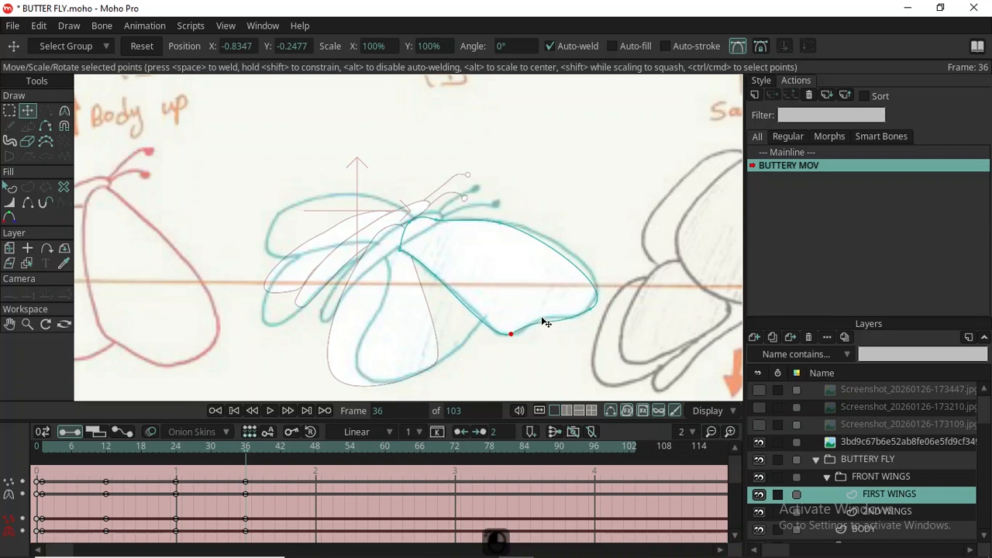
pyautogui.moveTo(576, 304)
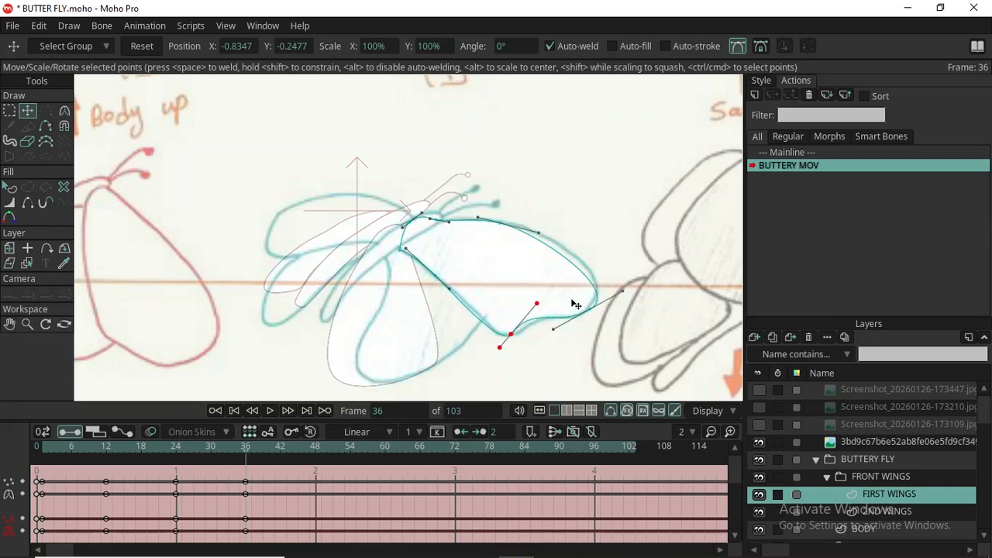
pyautogui.click(620, 299)
pyautogui.click(500, 222)
pyautogui.keyDown('shift'); pyautogui.click(474, 227); pyautogui.keyUp('shift')
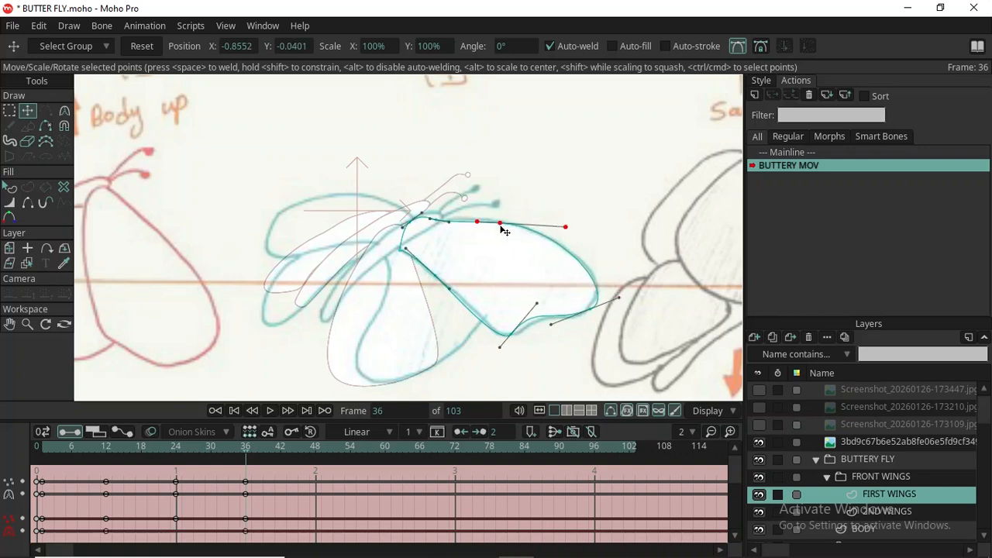
# Pull the front first wing's base points with the Magnet tool down onto pose 4's sketched body edge.
pyautogui.scroll(2, 419, 225)
pyautogui.scroll(1, 418, 225)
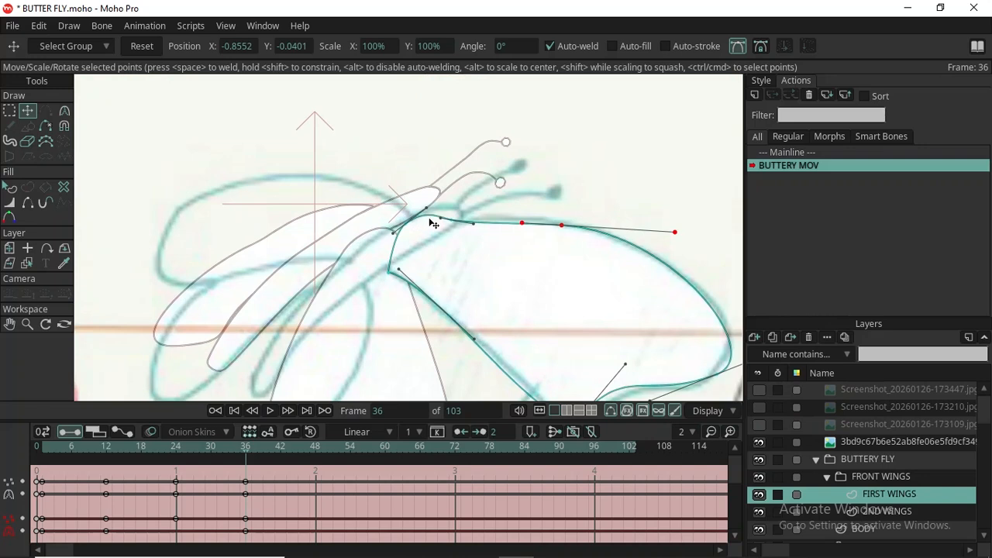
pyautogui.press('m')
pyautogui.moveTo(425, 222); pyautogui.dragTo(397, 273)
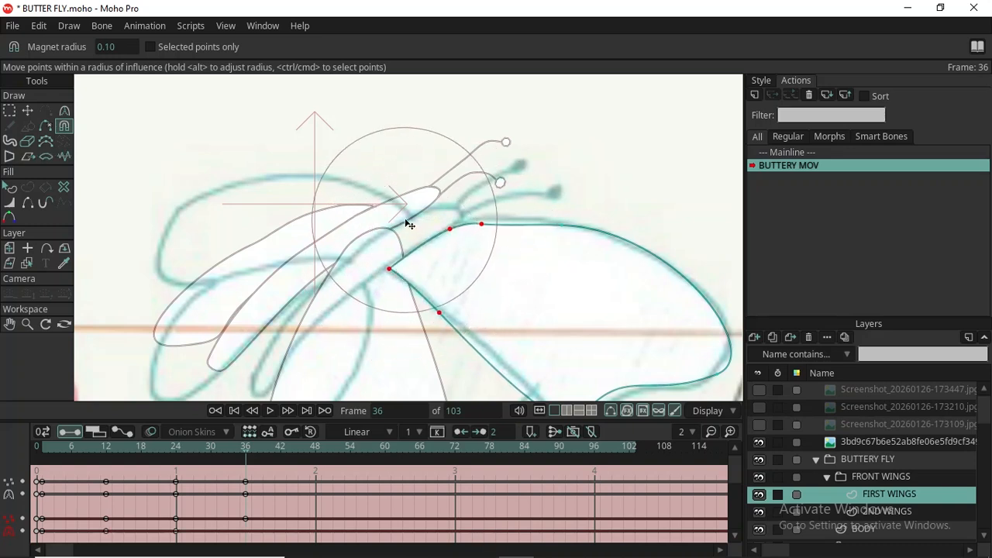
pyautogui.scroll(-3, 410, 221)
pyautogui.scroll(1, 417, 307)
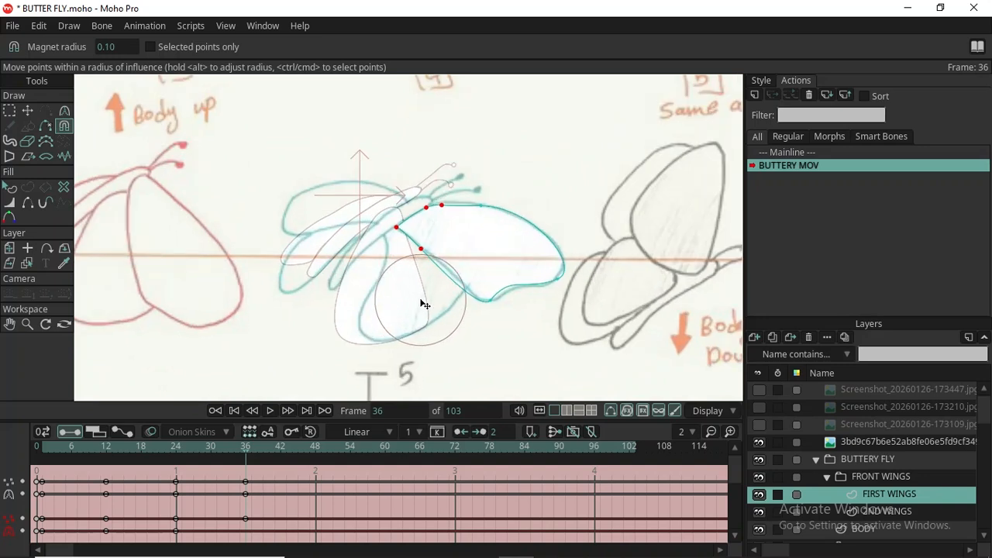
# Reshape the FRONT WINGS group's 2ND WINGS outline at frame 36 with the Magnet tool toward pose 4's sketched lower wing.
pyautogui.click(877, 512)
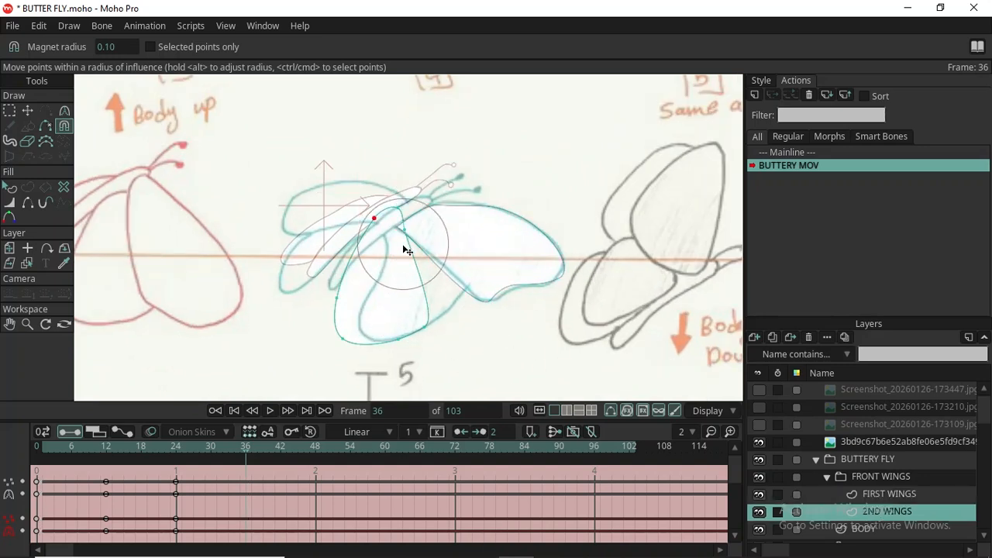
pyautogui.moveTo(404, 239); pyautogui.dragTo(372, 339)
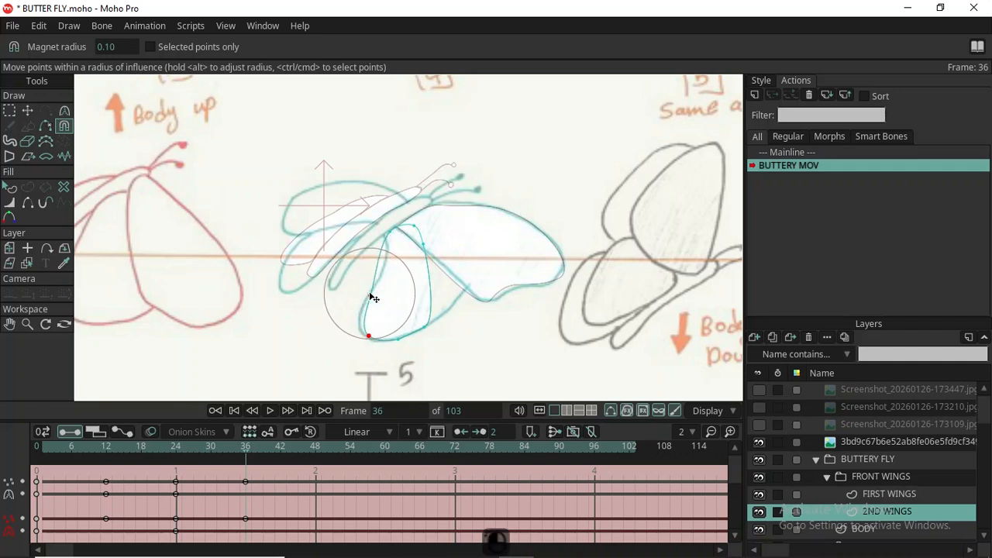
pyautogui.moveTo(369, 297); pyautogui.dragTo(366, 294)
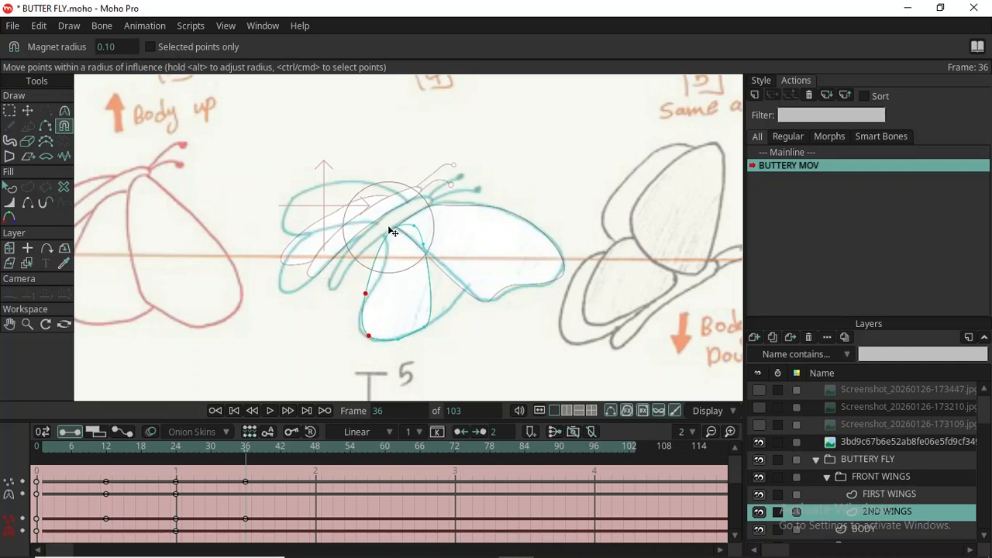
pyautogui.moveTo(394, 235); pyautogui.dragTo(395, 235)
# Adjust the front second wing's base and inner-edge points with Transform Points so the edge curves along pose 4's sketch below the body.
pyautogui.press('t')
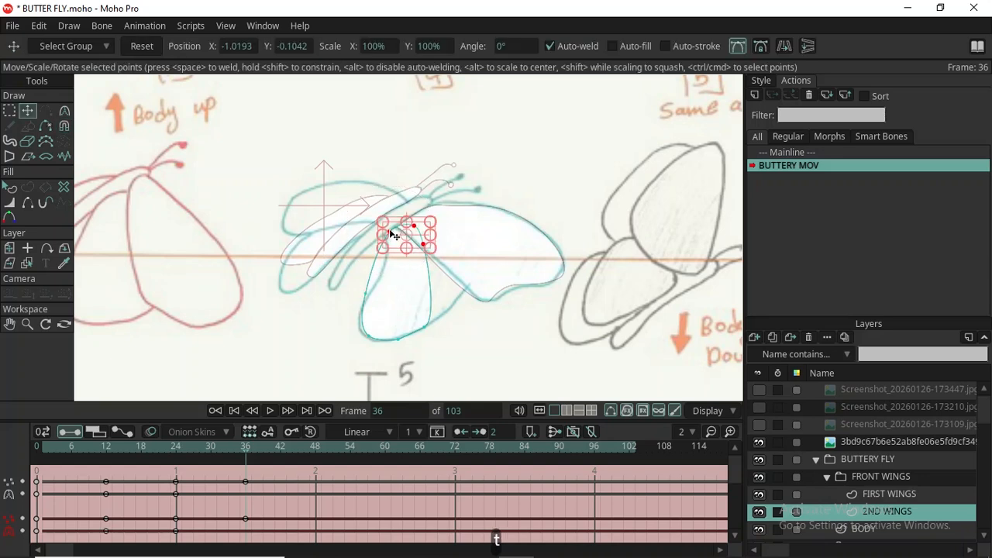
pyautogui.click(391, 235)
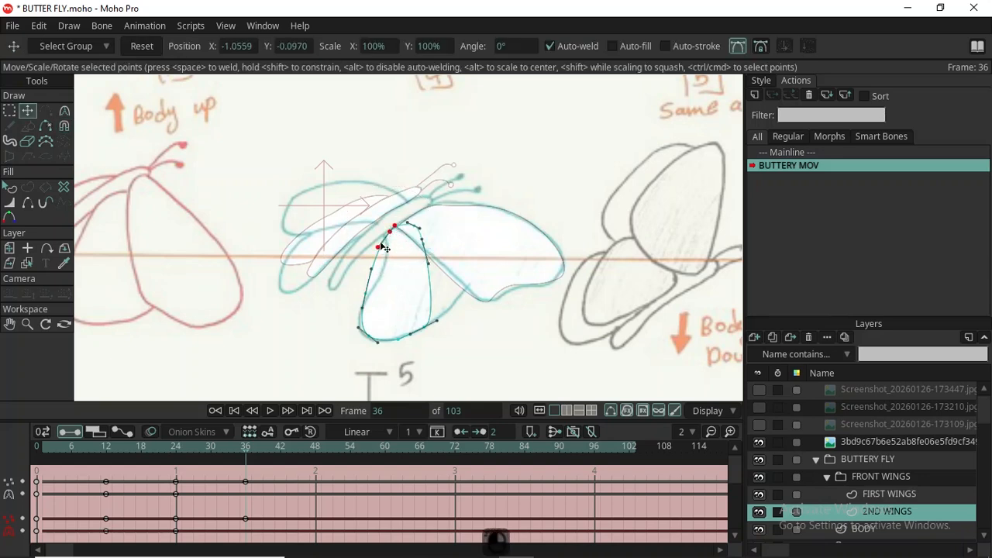
pyautogui.hotkey('ctrl', 'z')
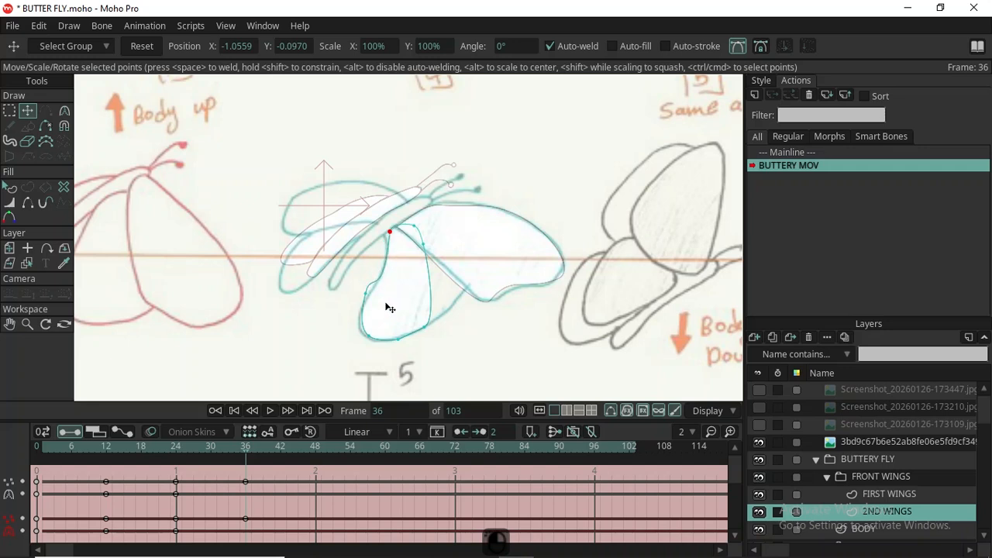
pyautogui.click(392, 299)
pyautogui.click(377, 279)
pyautogui.hotkey('ctrl', 'z')
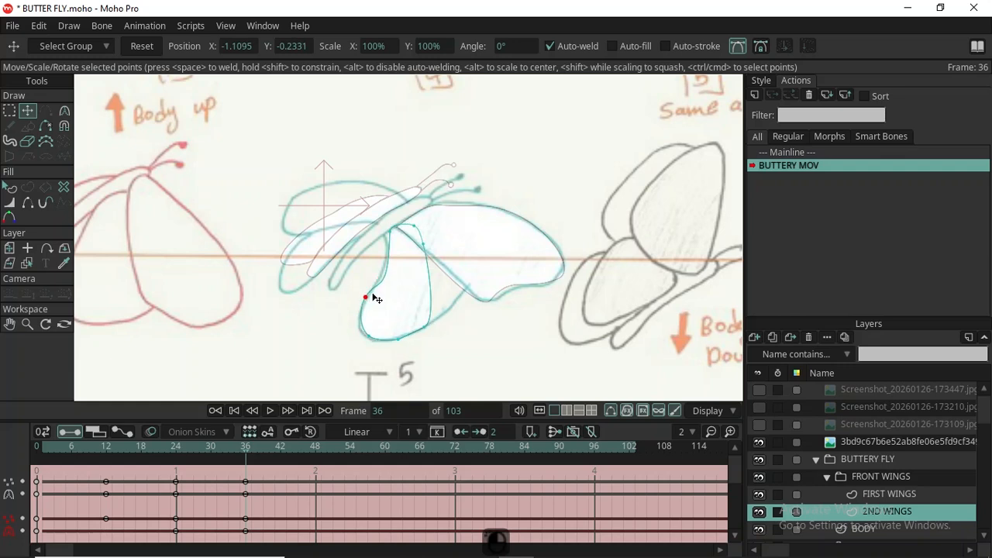
pyautogui.hotkey('ctrl', 'shift', 'z')
pyautogui.hotkey('ctrl', 'z')
pyautogui.hotkey('ctrl', 'shift', 'z')
pyautogui.hotkey('ctrl', 'z')
pyautogui.click(385, 231)
pyautogui.hotkey('ctrl', 'shift', 'z')
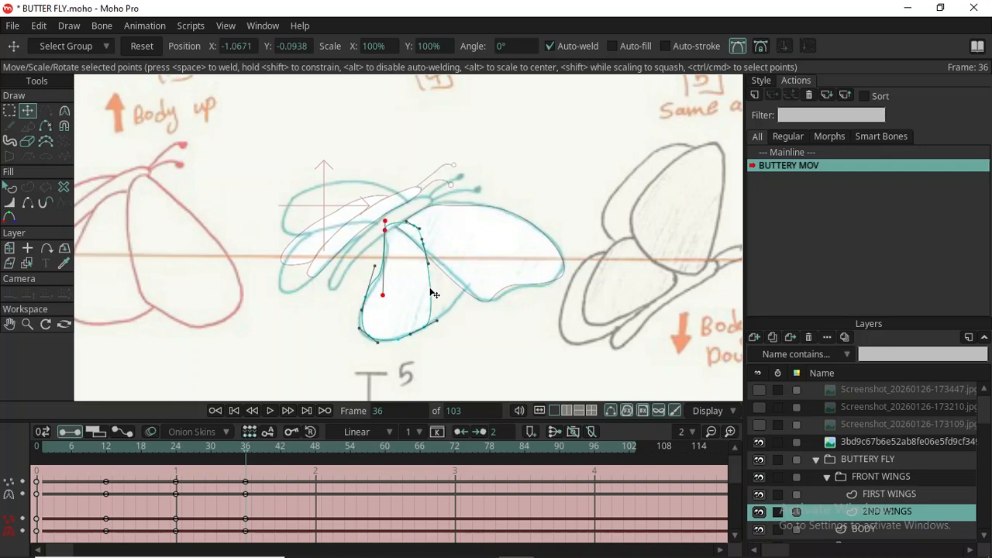
pyautogui.hotkey('ctrl', 'z')
# Stretch the front second wing's outer edge with the Magnet tool to meet the first wing's lower edge as sketched in pose 4.
pyautogui.press('x')
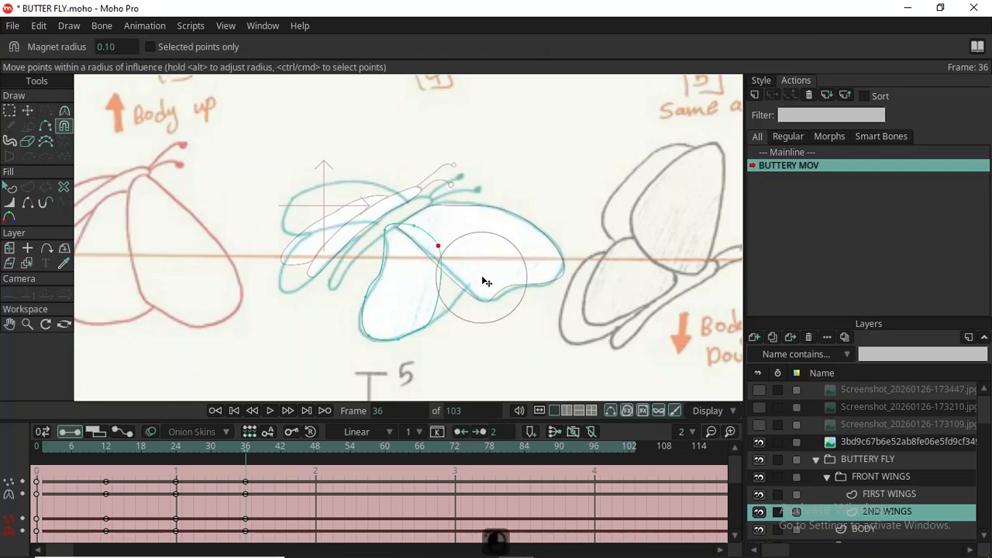
pyautogui.hotkey('ctrl', 'z')
pyautogui.moveTo(439, 326); pyautogui.dragTo(469, 302)
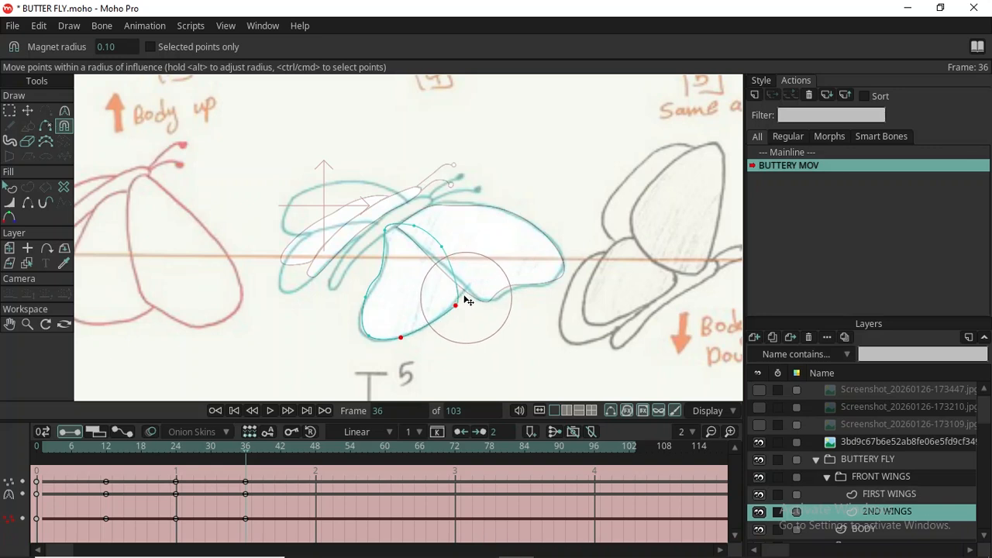
pyautogui.moveTo(460, 308); pyautogui.dragTo(466, 293)
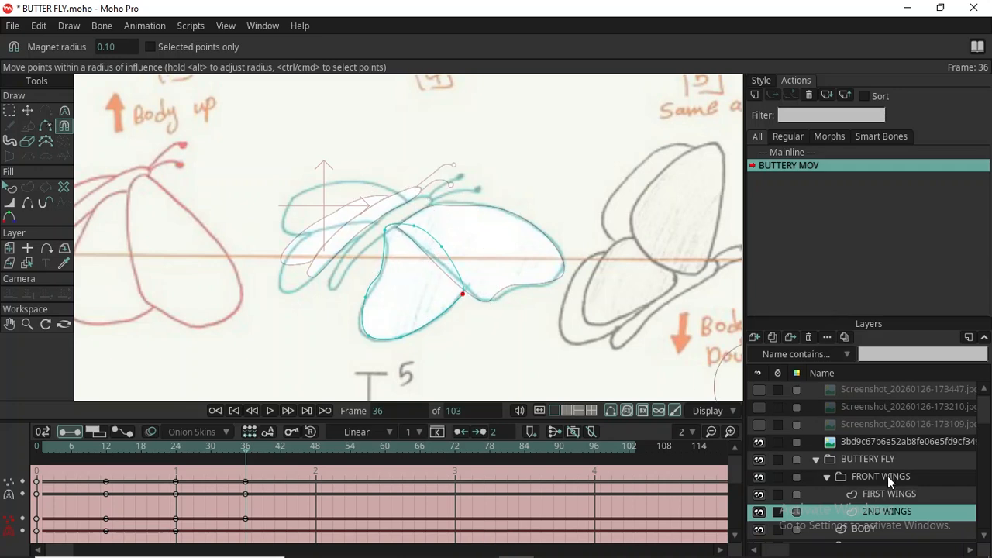
# Reshape the BACK WINGS 2 group's FIRST WINGS outline at frame 36 with the Magnet tool, bringing its base onto pose 4's sketched body.
pyautogui.scroll(-1, 887, 485)
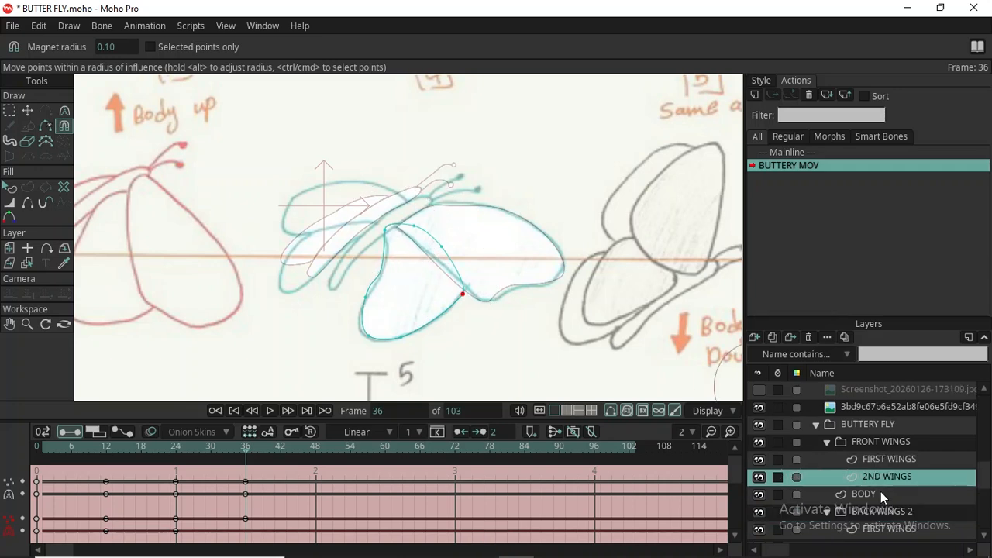
pyautogui.click(892, 513)
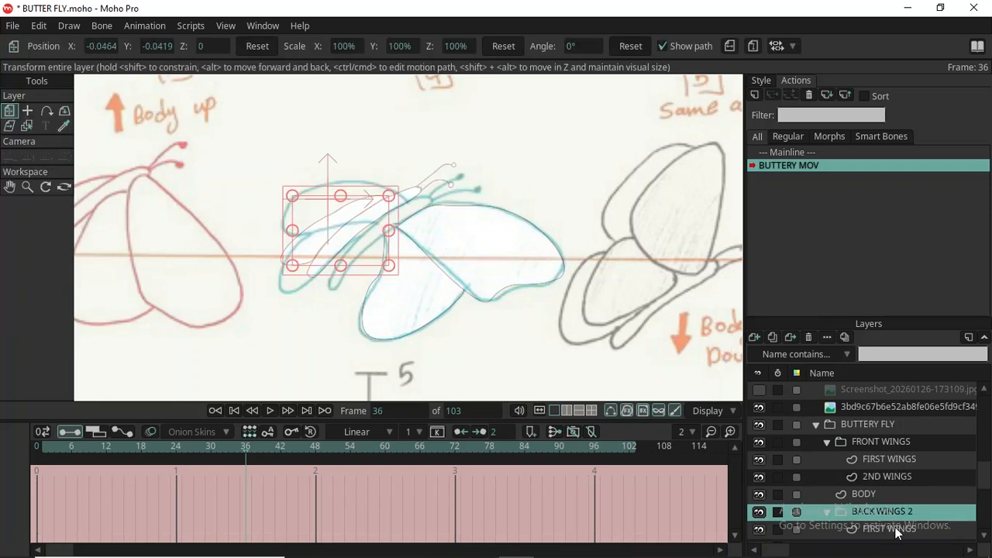
pyautogui.scroll(-1, 897, 528)
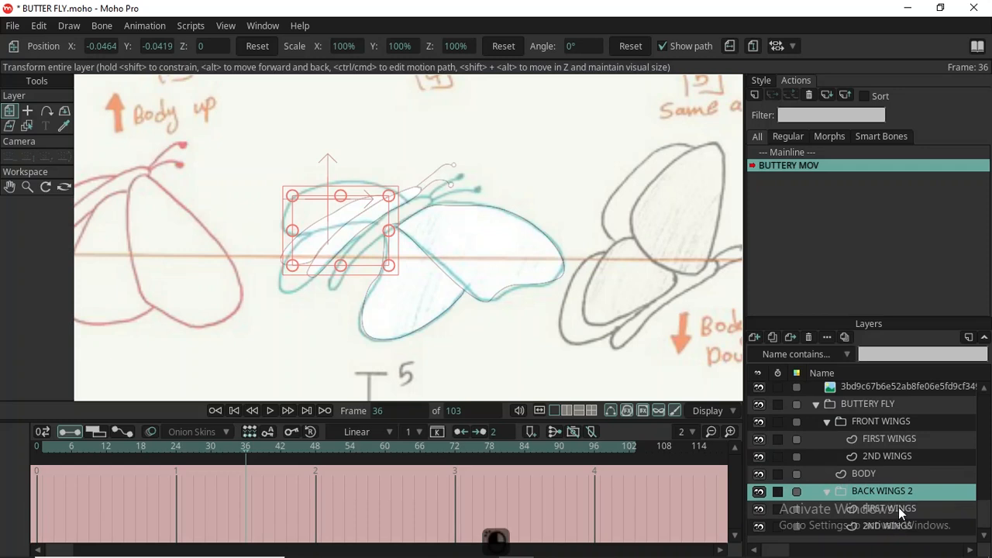
pyautogui.click(898, 507)
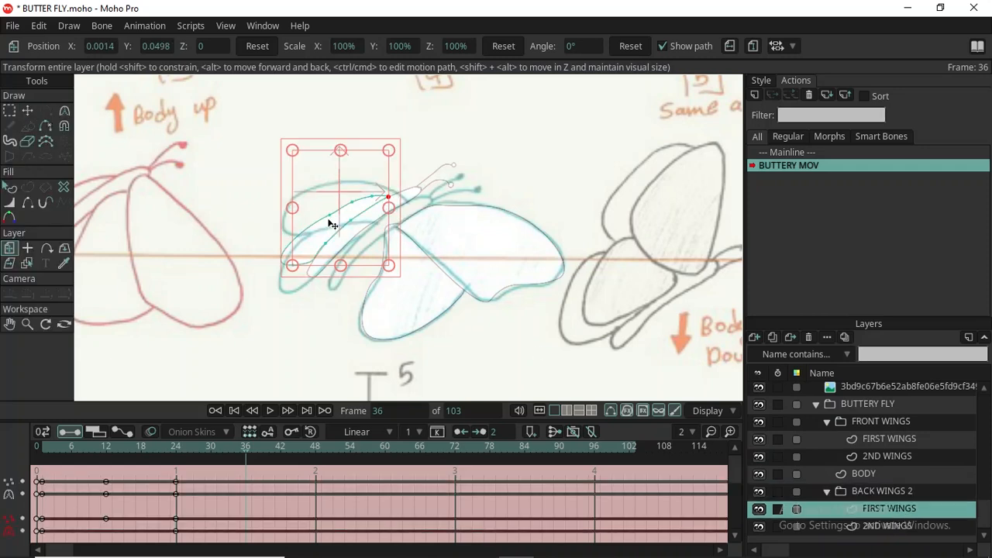
pyautogui.scroll(5, 330, 220)
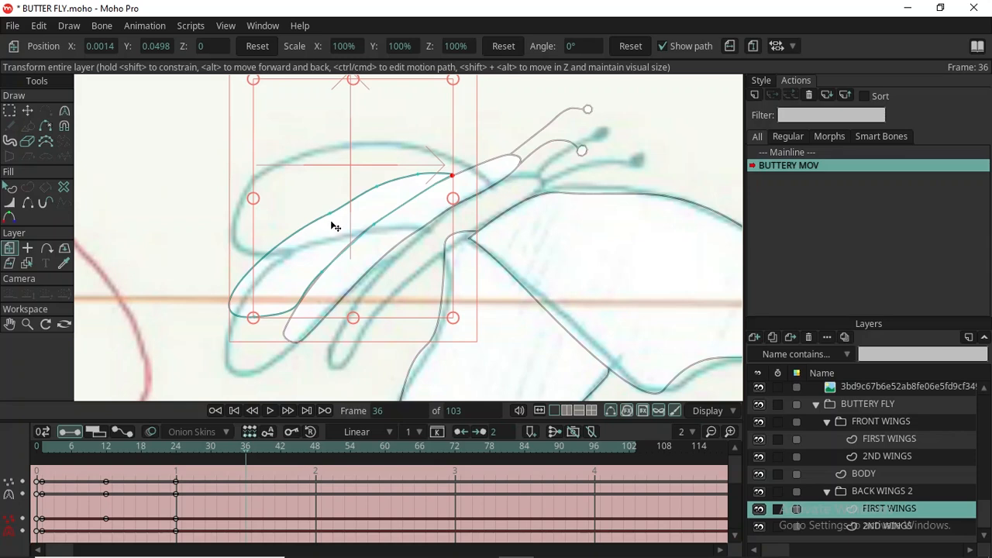
pyautogui.press('x')
pyautogui.moveTo(305, 230); pyautogui.dragTo(310, 194)
pyautogui.moveTo(399, 191); pyautogui.dragTo(450, 178)
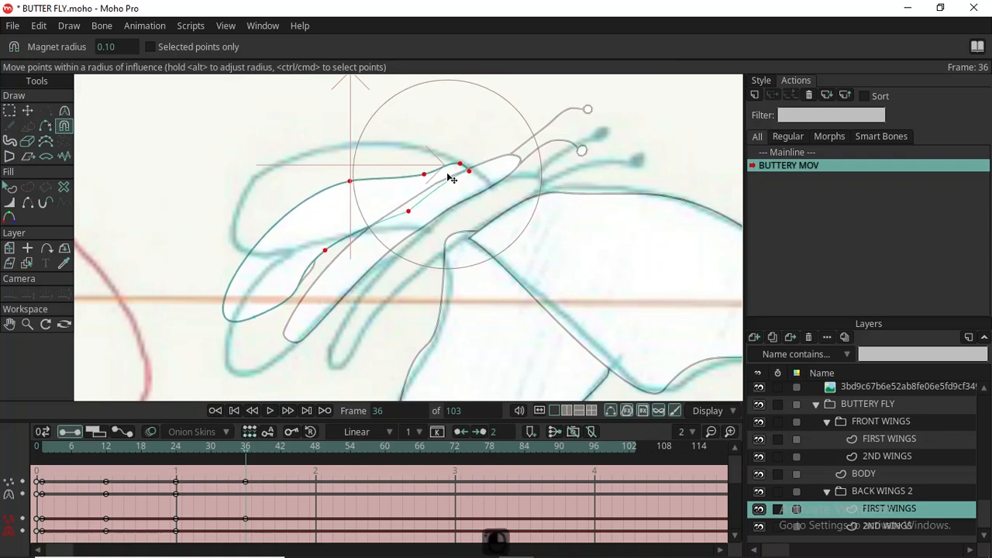
pyautogui.moveTo(485, 188)
pyautogui.mouseDown()
pyautogui.moveTo(504, 206)
pyautogui.moveTo(503, 192)
pyautogui.moveTo(472, 184)
pyautogui.mouseUp()
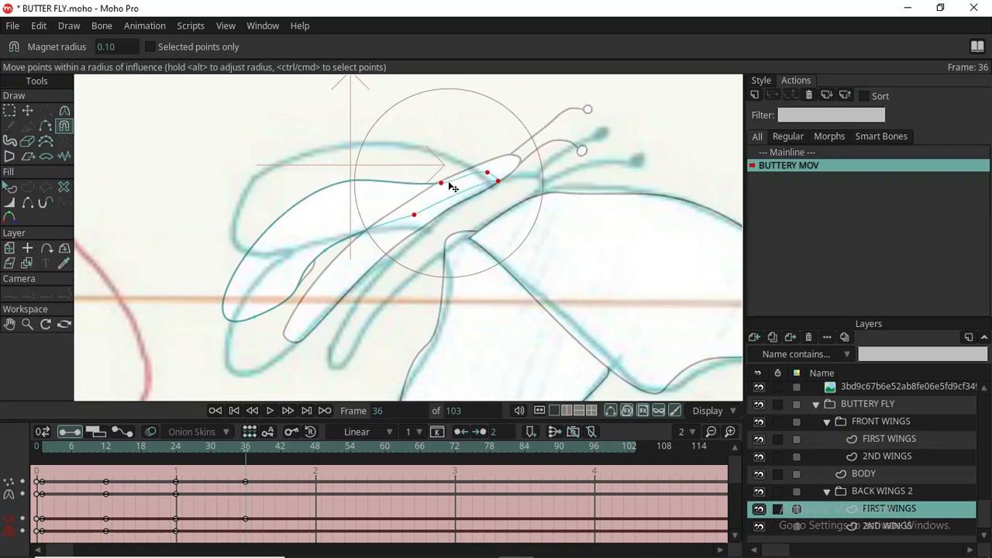
# Move the back first wing's points and Bezier handles so its upper edge and rounded tip follow pose 4's sketched upper wing.
pyautogui.press('t')
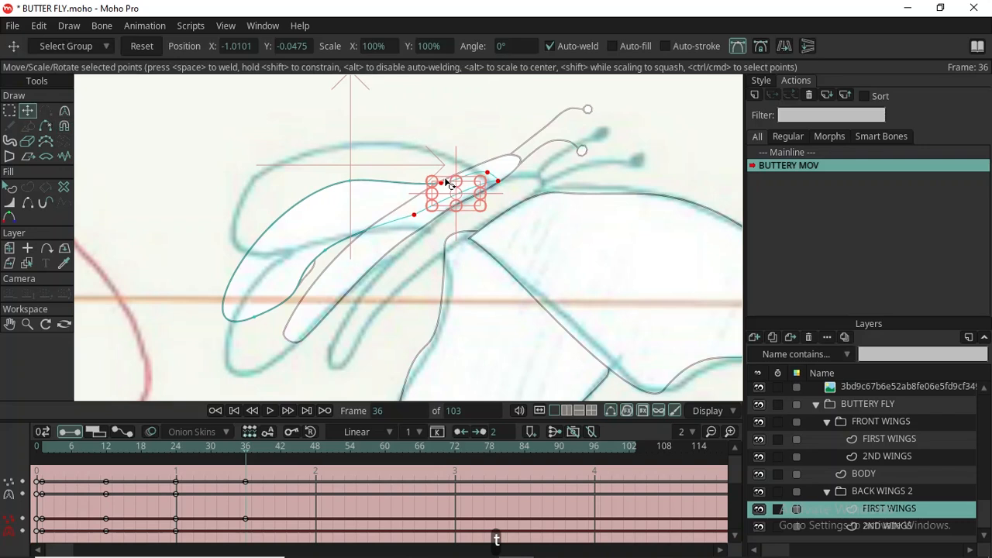
pyautogui.click(447, 183)
pyautogui.moveTo(447, 186); pyautogui.dragTo(446, 160)
pyautogui.moveTo(362, 183); pyautogui.dragTo(347, 150)
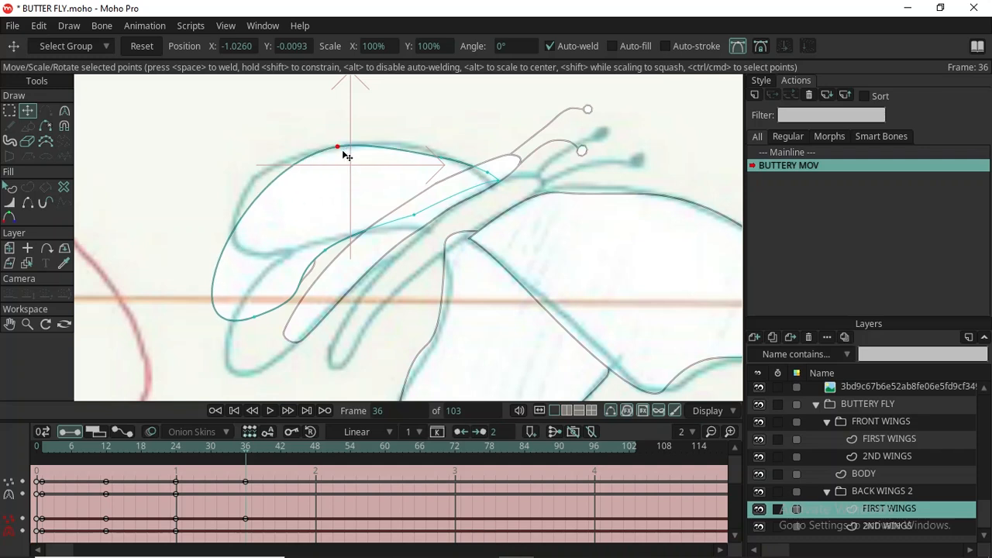
pyautogui.moveTo(237, 332); pyautogui.dragTo(243, 284)
pyautogui.moveTo(303, 279); pyautogui.dragTo(269, 258)
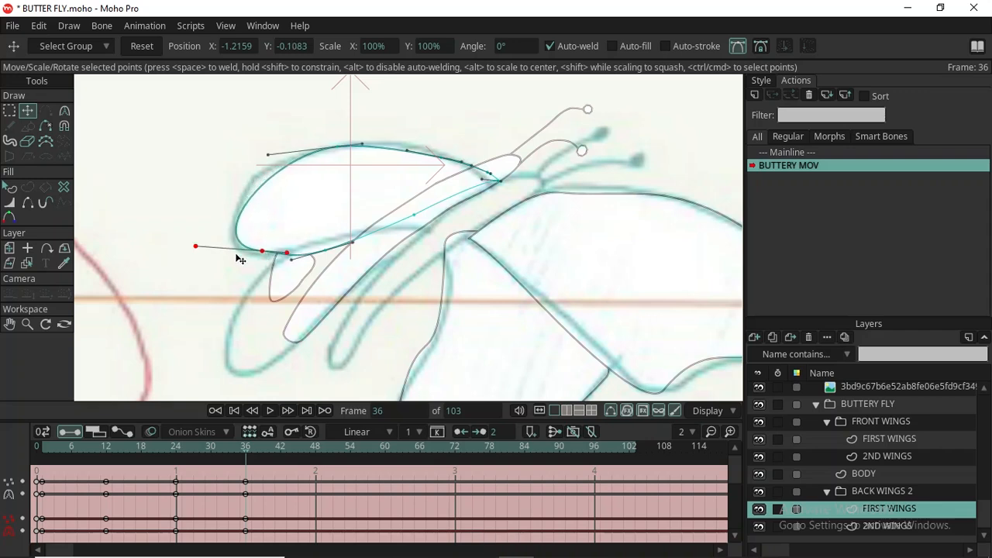
pyautogui.moveTo(208, 257); pyautogui.dragTo(244, 249)
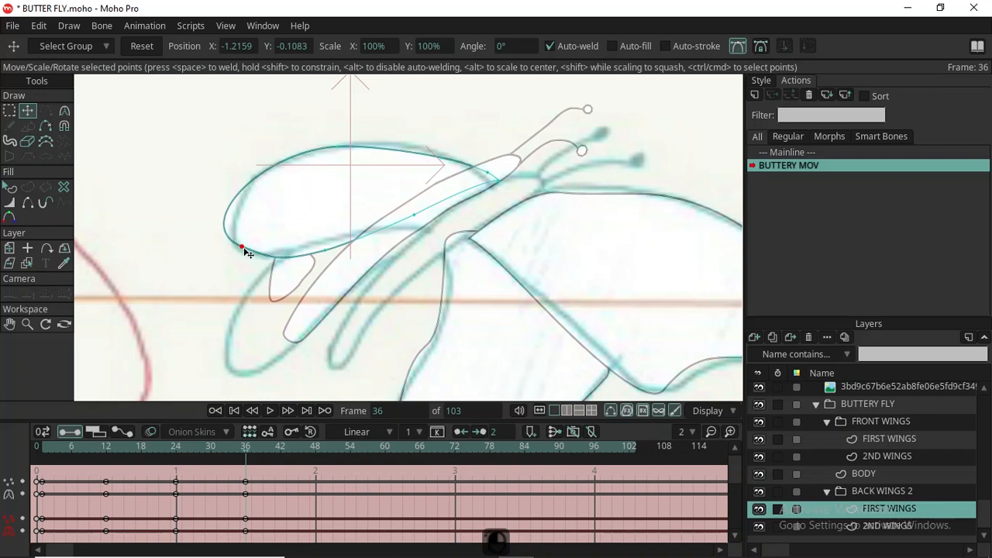
pyautogui.moveTo(193, 224); pyautogui.dragTo(228, 222)
# Adjust the back first wing's lower-edge points and handles so the edge curves along pose 4's sketch to the body.
pyautogui.moveTo(332, 252); pyautogui.dragTo(343, 247)
pyautogui.moveTo(417, 221); pyautogui.dragTo(432, 238)
pyautogui.moveTo(349, 248); pyautogui.dragTo(389, 222)
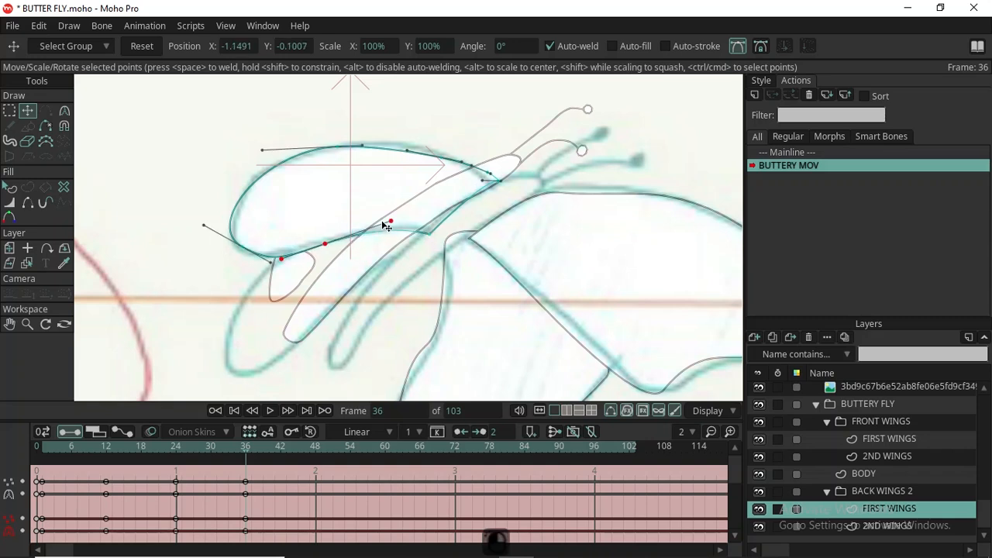
pyautogui.click(430, 236)
pyautogui.moveTo(429, 245); pyautogui.dragTo(426, 230)
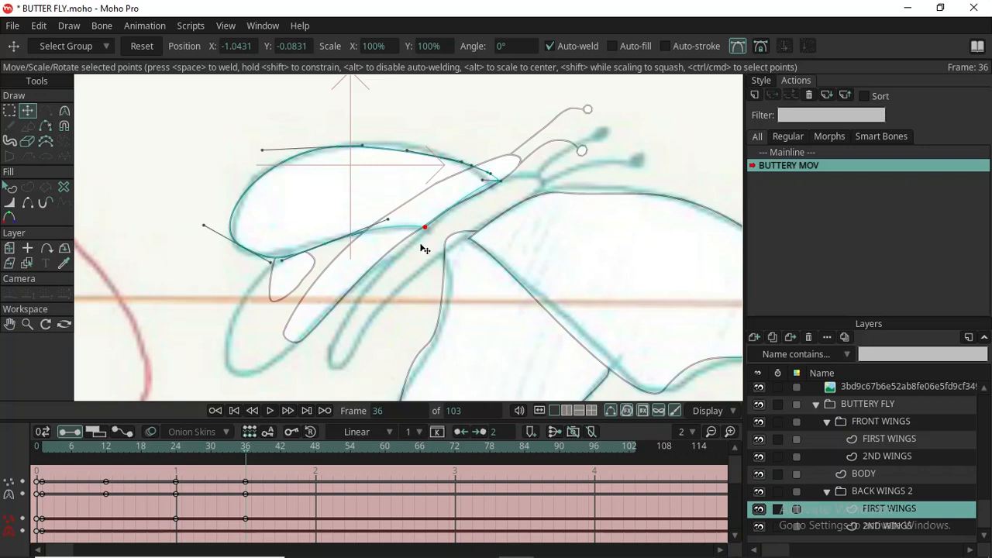
# Enlarge the BACK WINGS 2 group's 2ND WINGS shape at frame 36 and pull its tip and base onto pose 4's sketch with the Magnet tool.
pyautogui.click(902, 527)
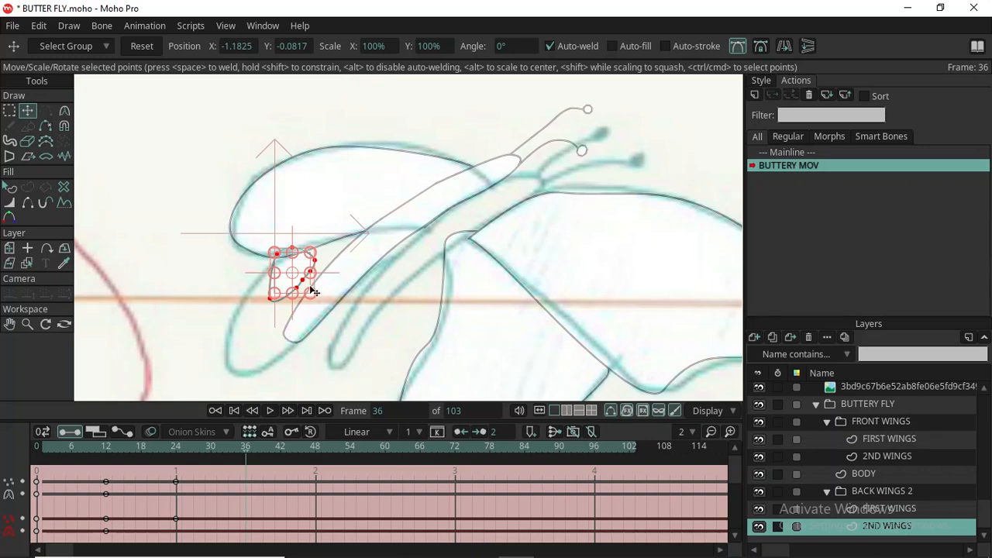
pyautogui.moveTo(311, 292); pyautogui.dragTo(379, 288)
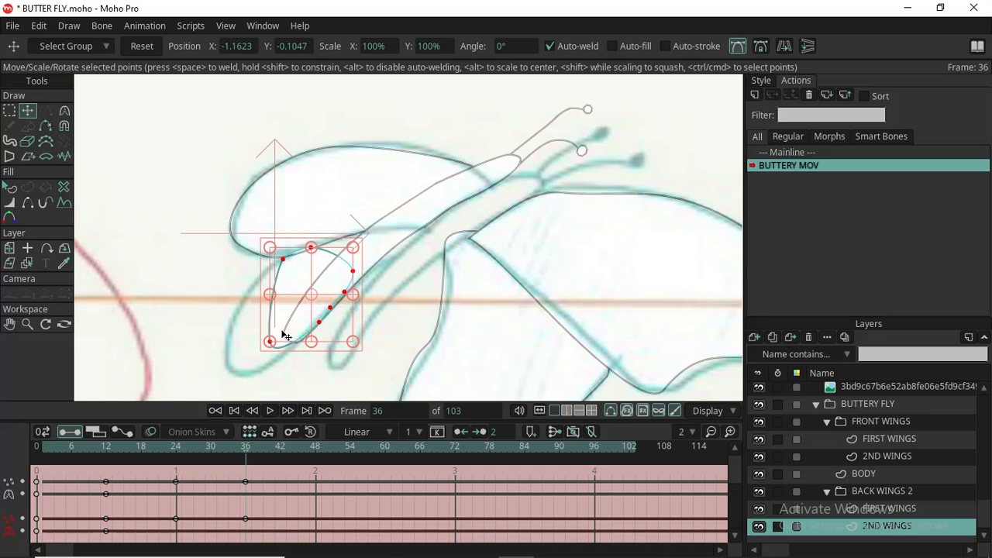
pyautogui.press('x')
pyautogui.moveTo(248, 350); pyautogui.dragTo(236, 370)
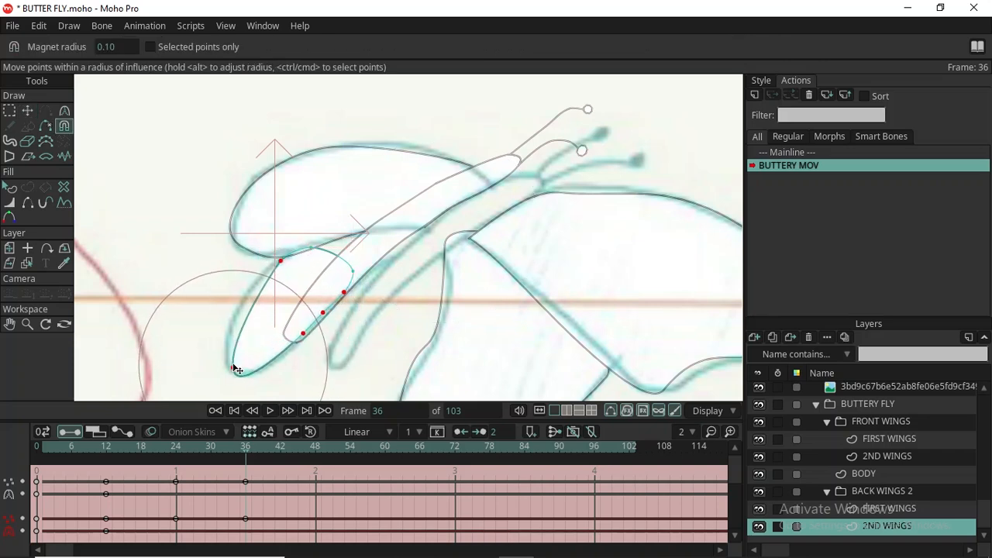
pyautogui.moveTo(276, 282); pyautogui.dragTo(427, 221)
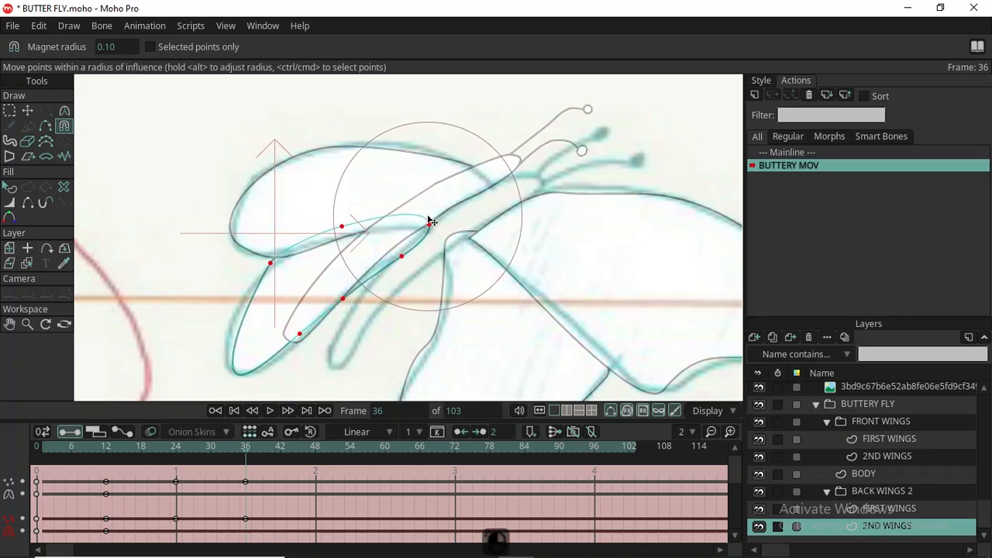
# Refine the back second wing's points and Bezier handles so its outer curve and lower edge follow pose 4's sketched lines.
pyautogui.press('t')
pyautogui.click(271, 264)
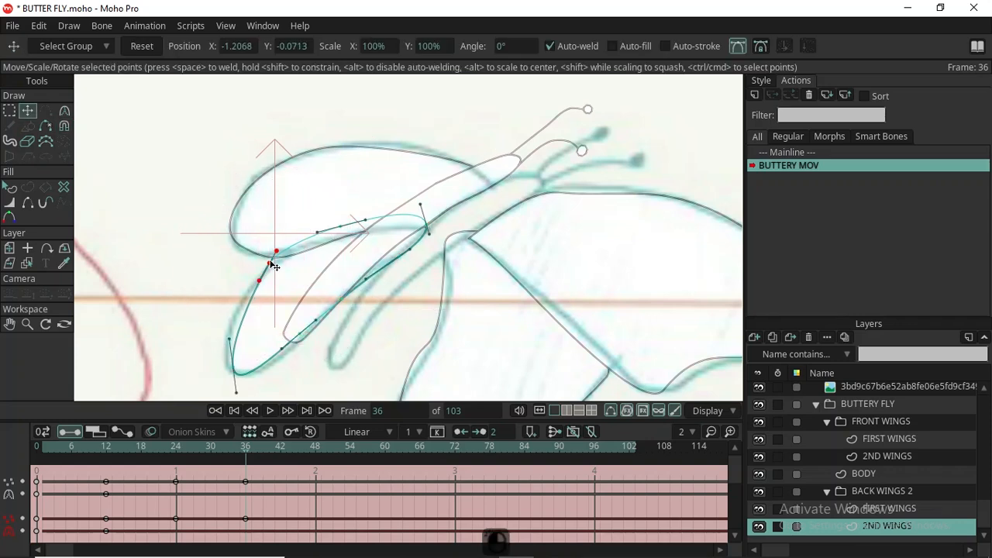
pyautogui.moveTo(276, 259)
pyautogui.mouseDown()
pyautogui.moveTo(287, 259)
pyautogui.moveTo(269, 271)
pyautogui.mouseUp()
pyautogui.click(218, 369)
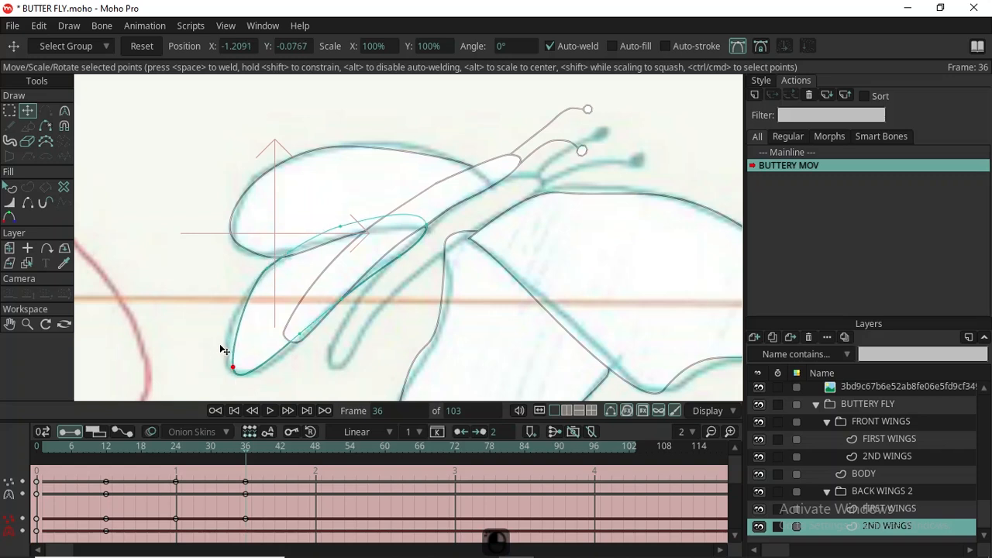
pyautogui.moveTo(211, 340); pyautogui.dragTo(308, 333)
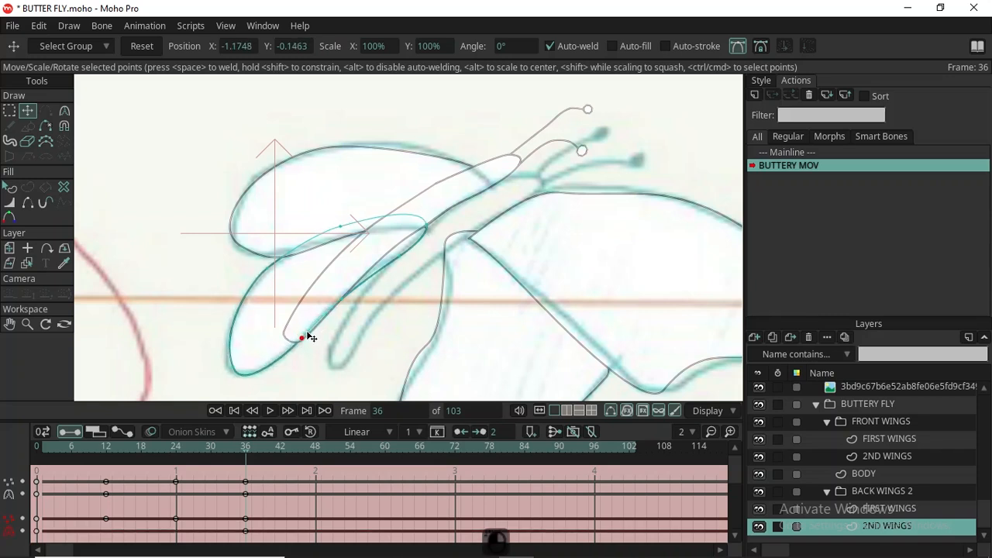
pyautogui.click(306, 331)
pyautogui.moveTo(377, 276); pyautogui.dragTo(375, 270)
pyautogui.click(341, 232)
pyautogui.moveTo(414, 252); pyautogui.dragTo(400, 262)
# Select the BODY layer at frame 36 to fit it to pose 4's sketched body.
pyautogui.click(862, 475)
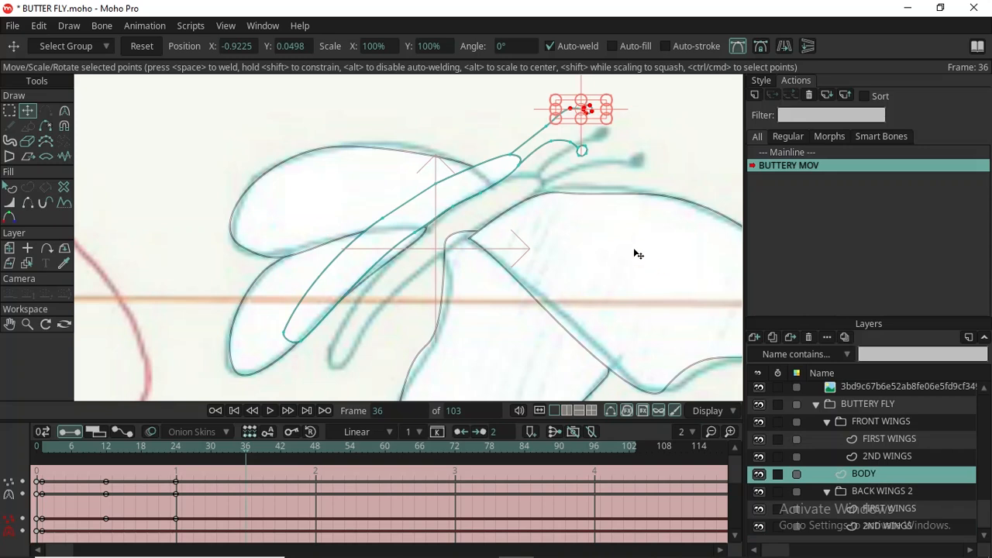
pyautogui.scroll(-3, 534, 251)
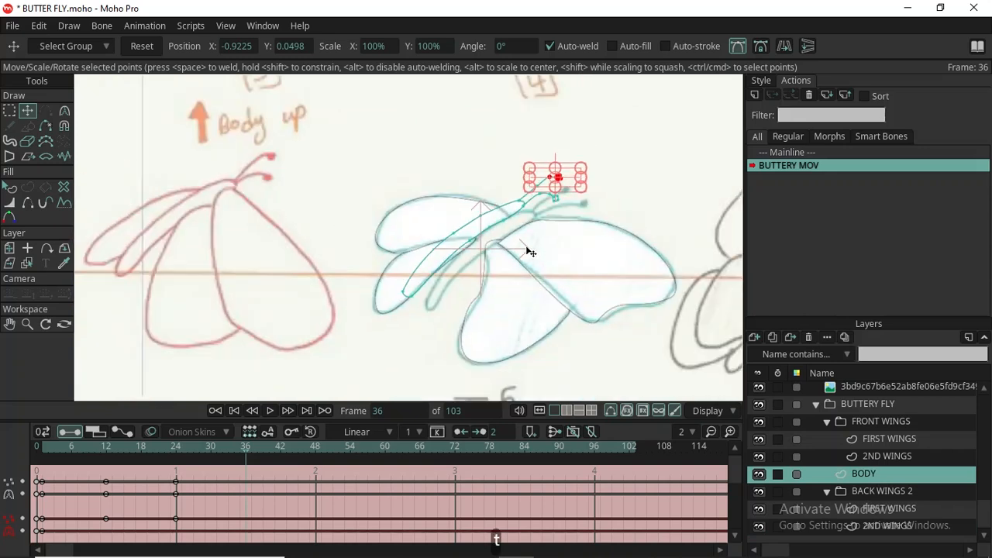
# Lasso all points of the BODY layer, antennae included, and move them onto the fourth butterfly sketch at frame 36.
pyautogui.scroll(2, 502, 214)
pyautogui.moveTo(504, 219); pyautogui.dragTo(512, 230)
pyautogui.doubleClick(512, 230)
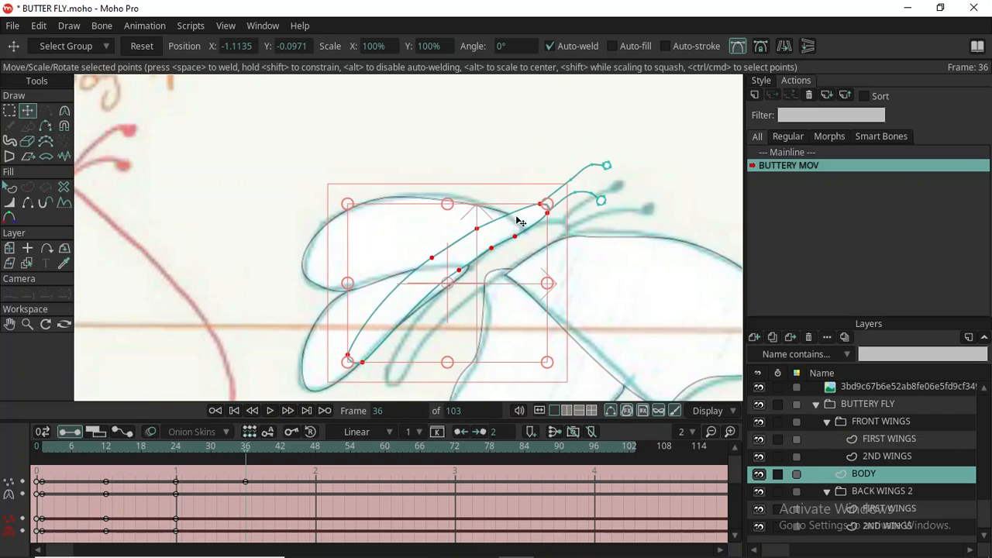
pyautogui.press('g')
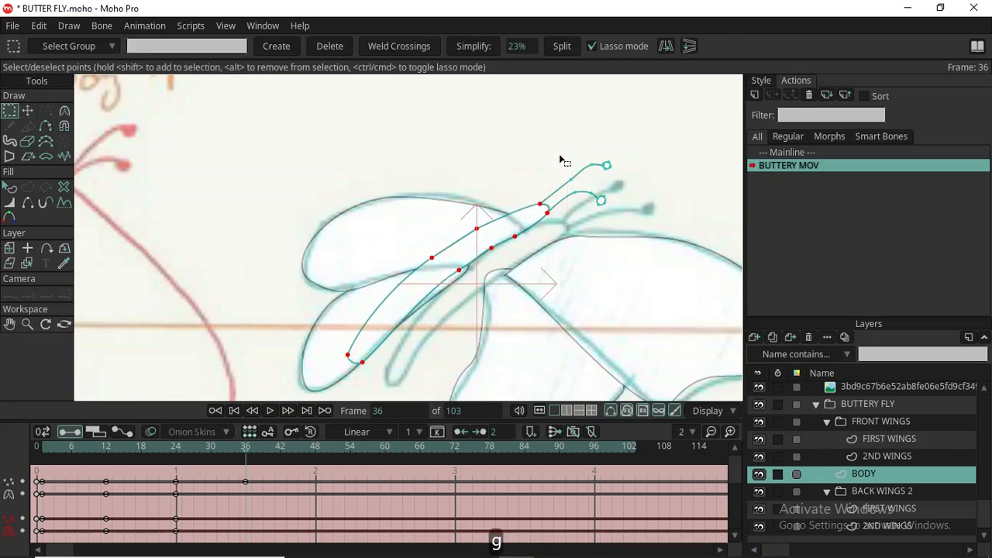
pyautogui.moveTo(648, 131); pyautogui.dragTo(598, 137)
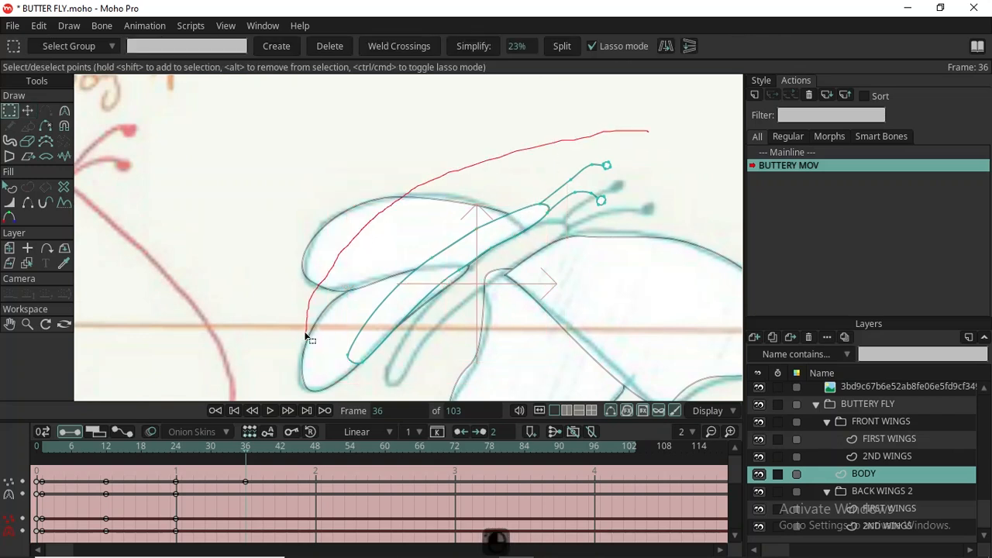
pyautogui.moveTo(338, 378); pyautogui.dragTo(414, 363)
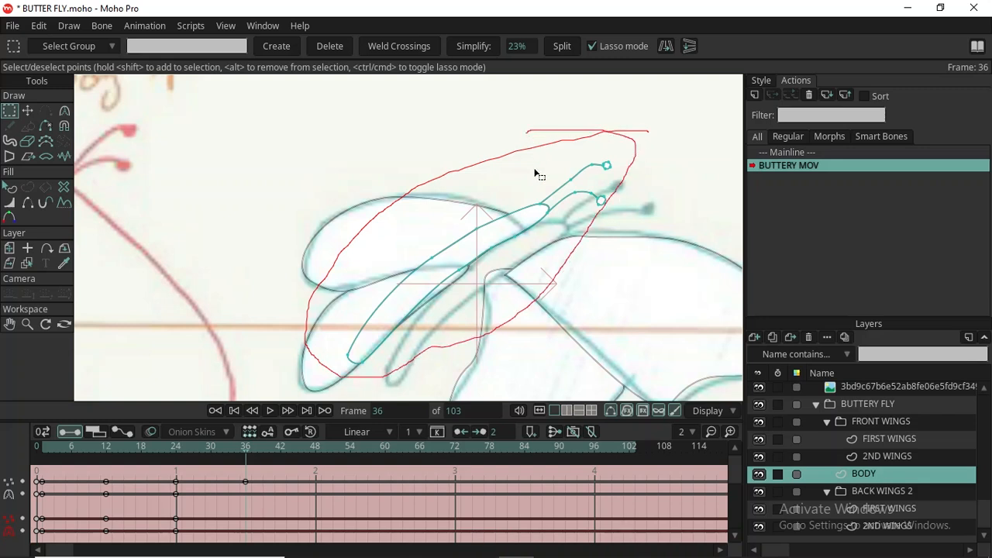
pyautogui.moveTo(535, 174); pyautogui.dragTo(498, 222)
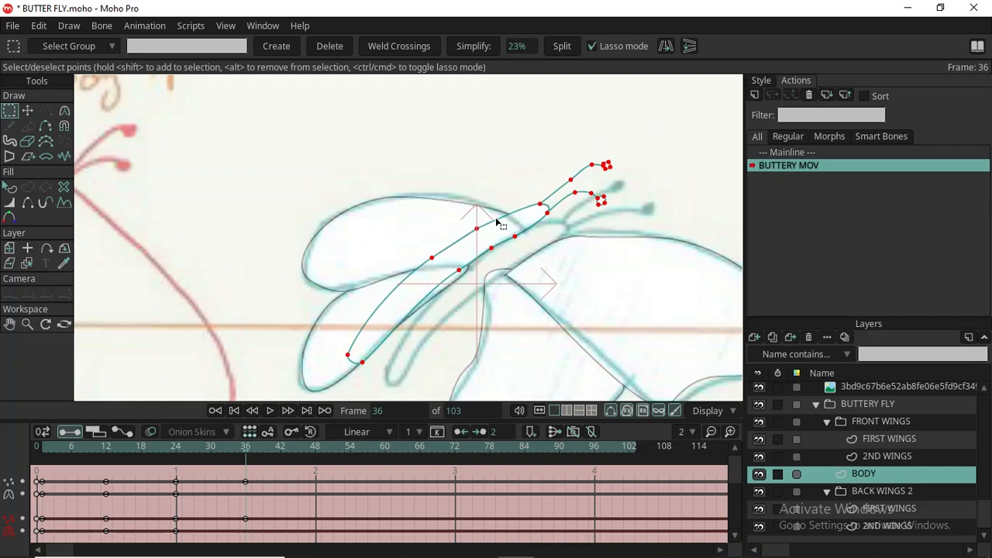
pyautogui.press('t')
pyautogui.moveTo(508, 268); pyautogui.dragTo(537, 289)
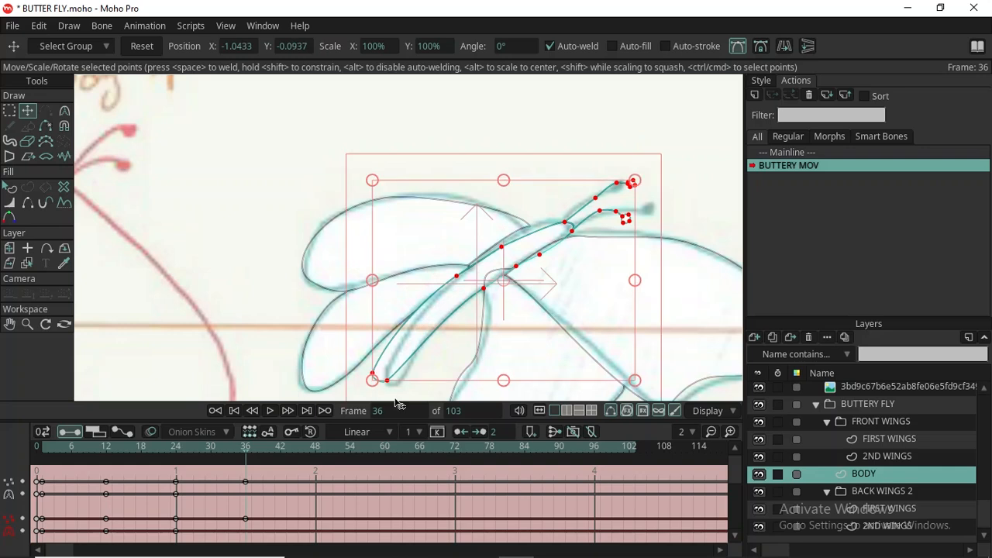
# Reshape the body's tail, middle and head with the Magnet tool at radius 0.10 to follow the sketch outline.
pyautogui.scroll(-3, 382, 318)
pyautogui.scroll(3, 392, 378)
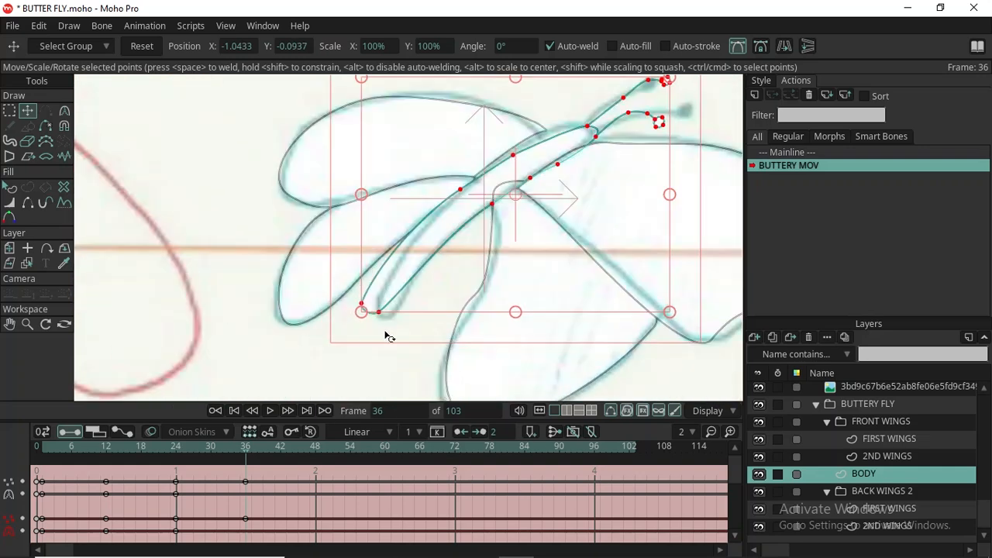
pyautogui.press('x')
pyautogui.moveTo(380, 294); pyautogui.dragTo(402, 319)
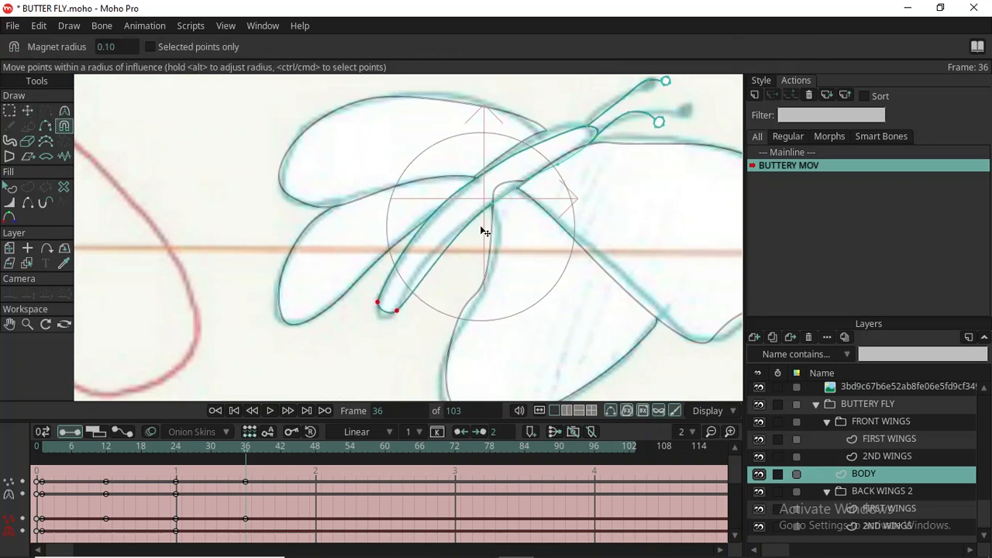
pyautogui.moveTo(481, 210); pyautogui.dragTo(489, 213)
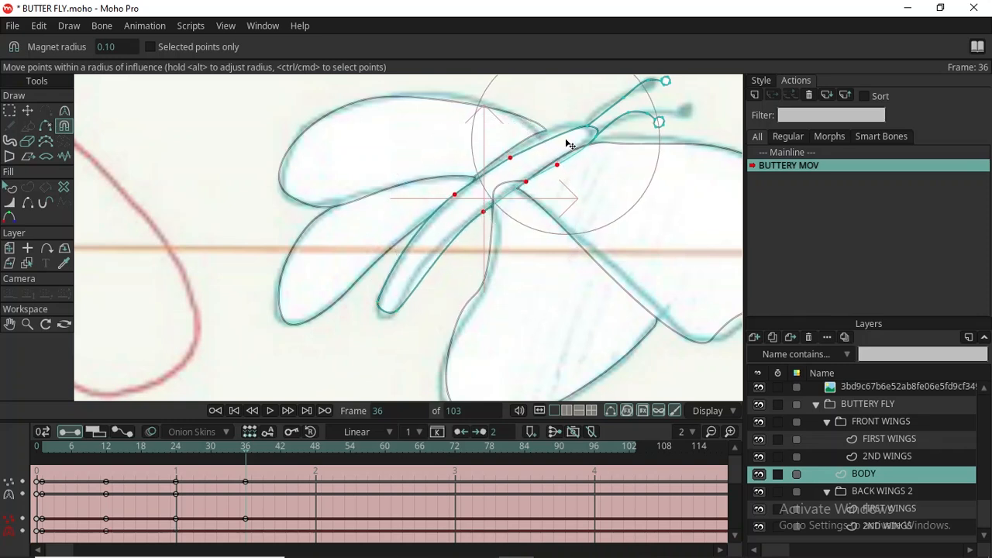
pyautogui.moveTo(528, 144); pyautogui.dragTo(538, 133)
pyautogui.moveTo(603, 122); pyautogui.dragTo(586, 122)
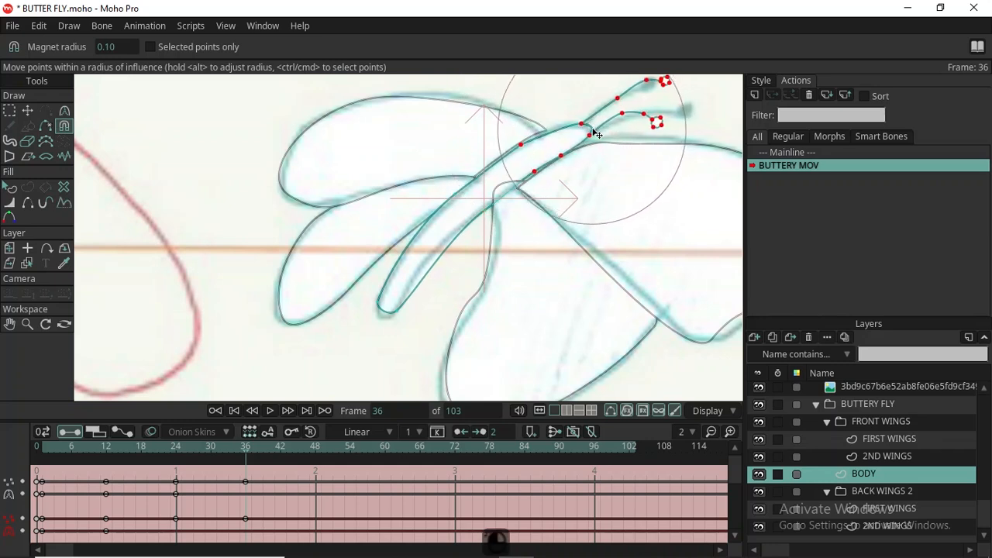
# Reduce the magnet radius to 0.03 and pull both antenna tips onto the sketched antennae.
pyautogui.scroll(-3, 595, 133)
pyautogui.scroll(5, 617, 143)
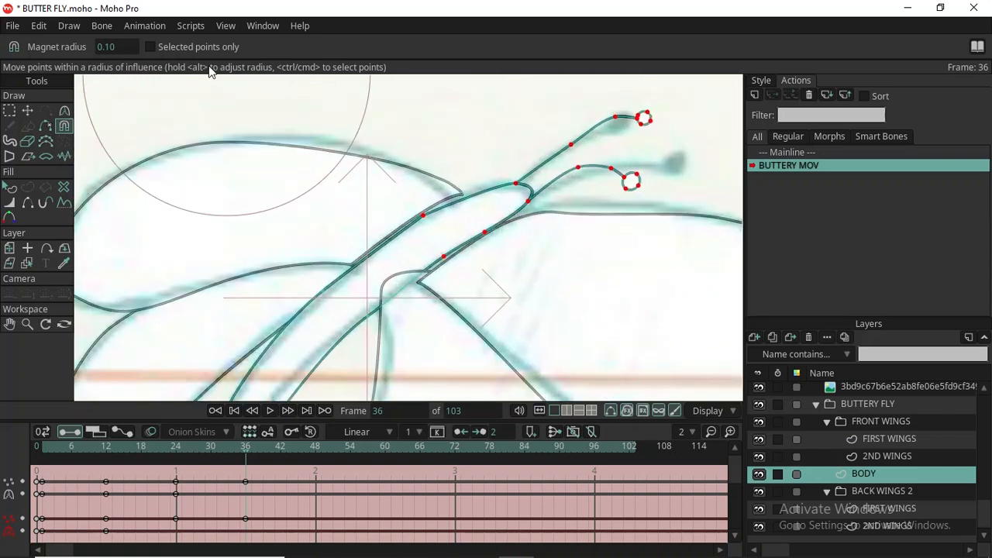
pyautogui.press('x')
pyautogui.scroll(-7, 125, 44)
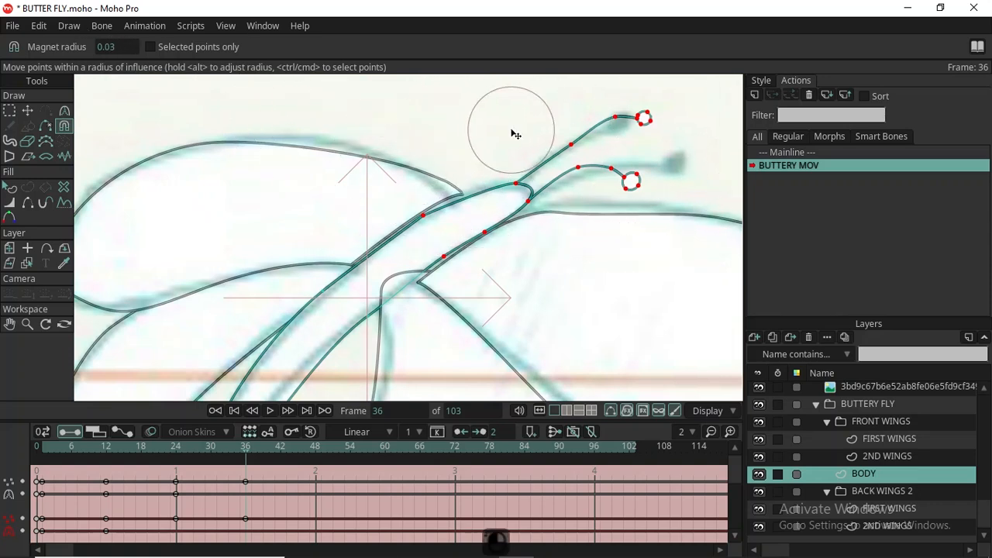
pyautogui.moveTo(631, 177); pyautogui.dragTo(666, 164)
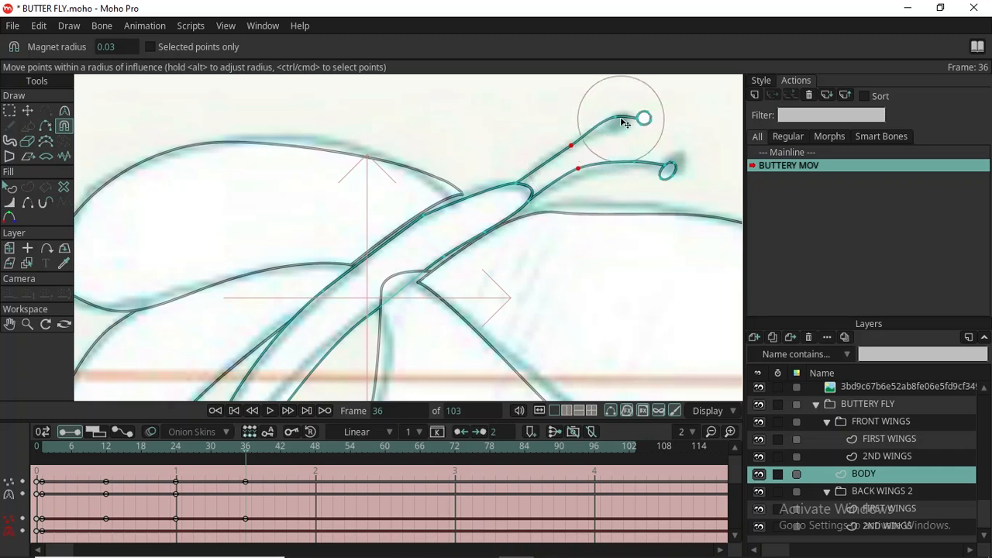
pyautogui.moveTo(644, 116); pyautogui.dragTo(624, 122)
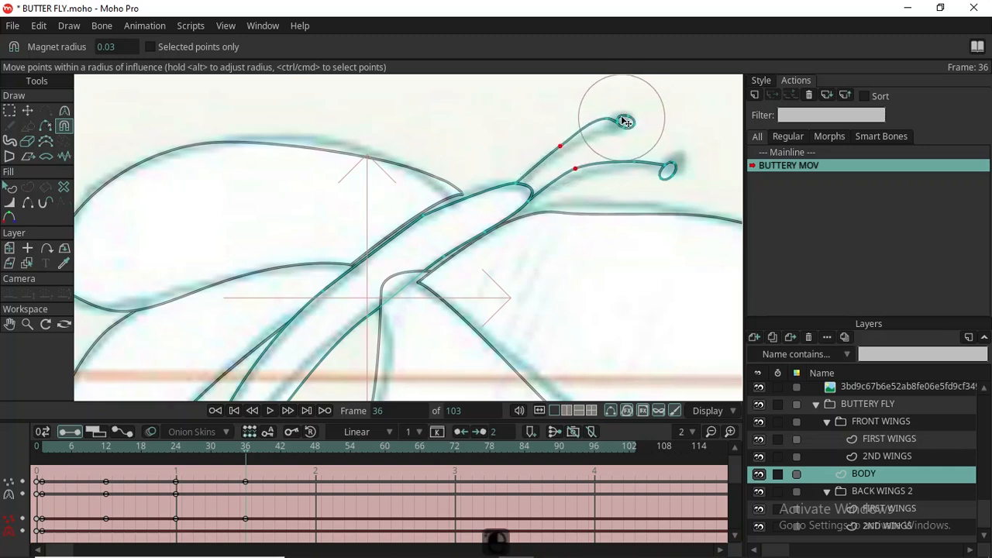
pyautogui.moveTo(615, 122); pyautogui.dragTo(621, 137)
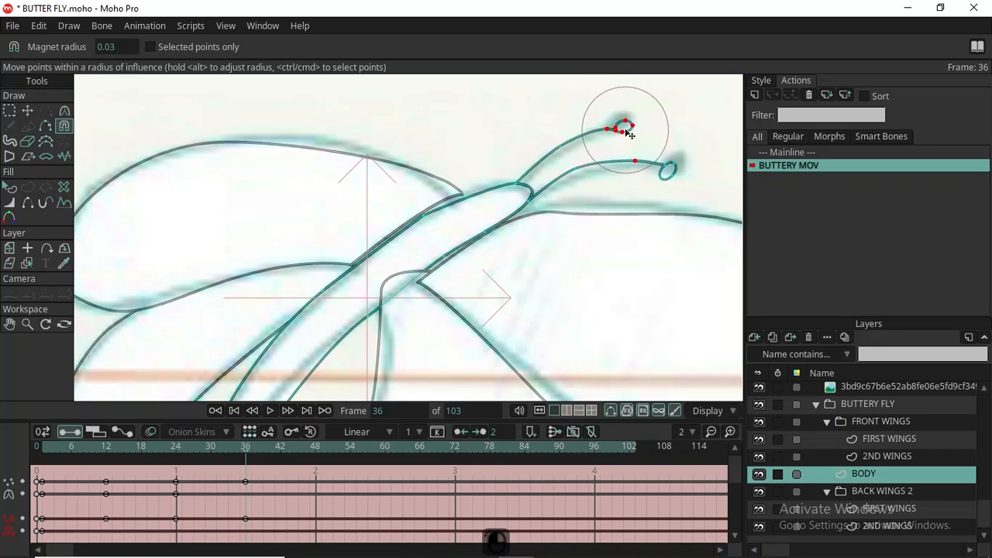
# Adjust the inner edge point of FIRST WINGS in the FRONT WINGS group to match the sketched diagonal edge.
pyautogui.scroll(-2, 534, 146)
pyautogui.scroll(-1, 534, 147)
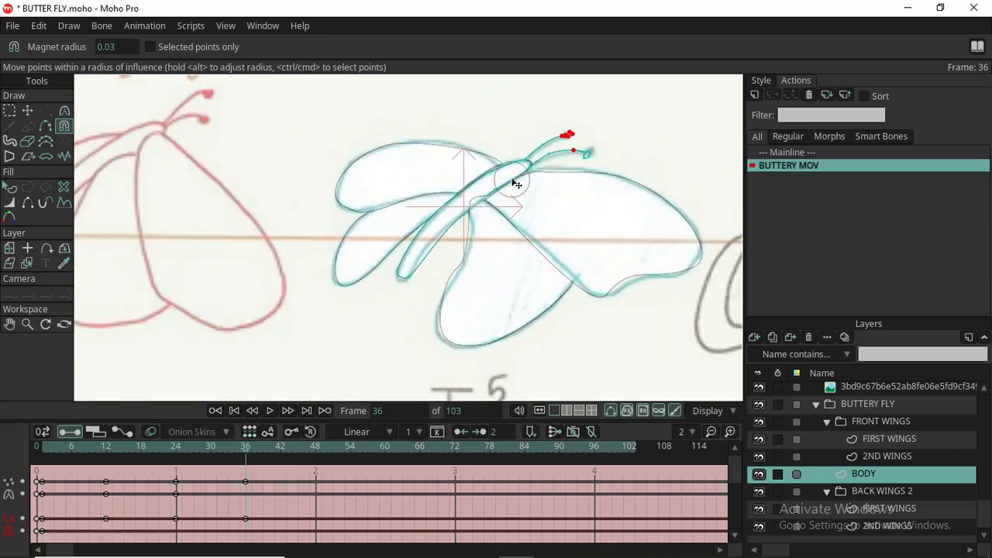
pyautogui.scroll(2, 472, 283)
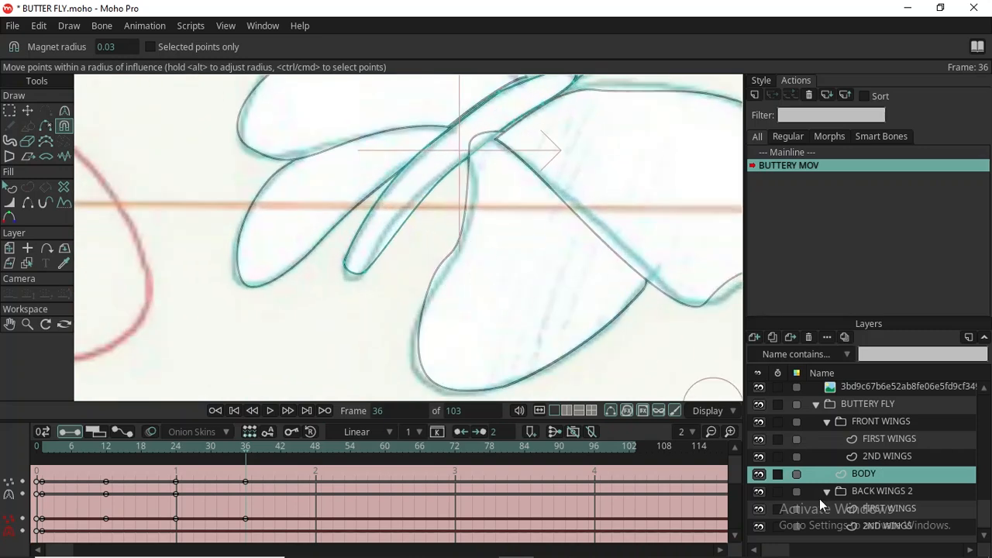
pyautogui.click(925, 439)
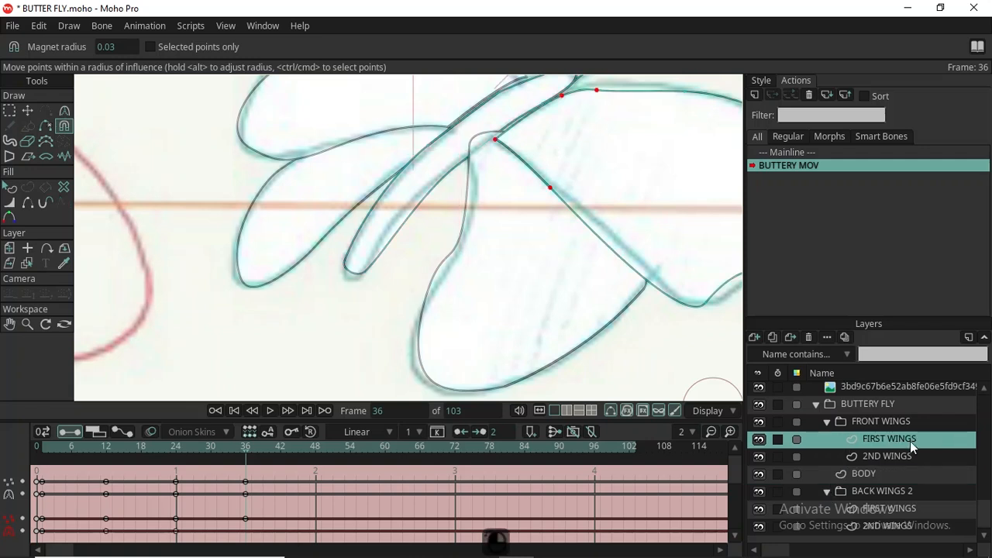
pyautogui.scroll(-2, 504, 321)
pyautogui.scroll(2, 598, 320)
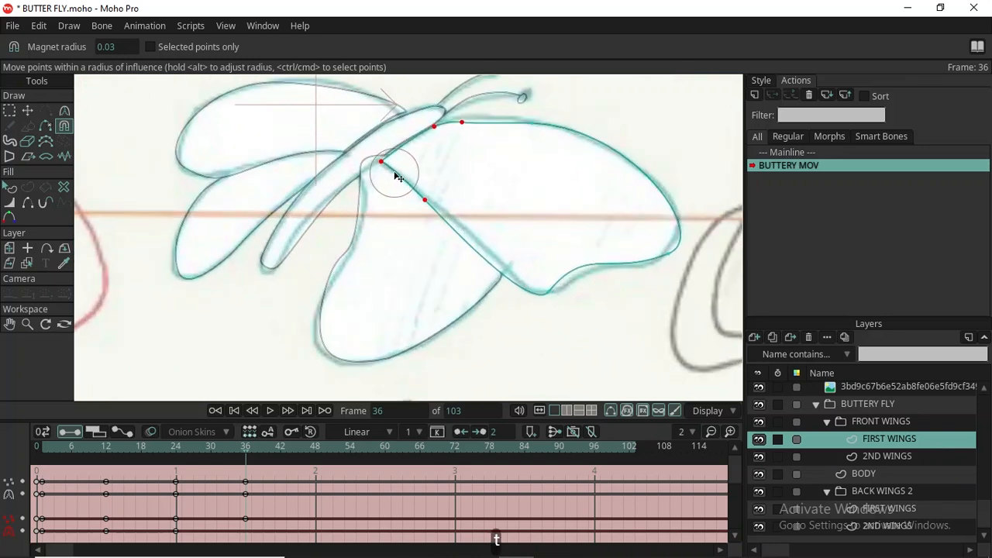
pyautogui.press('t')
pyautogui.moveTo(435, 202); pyautogui.dragTo(438, 202)
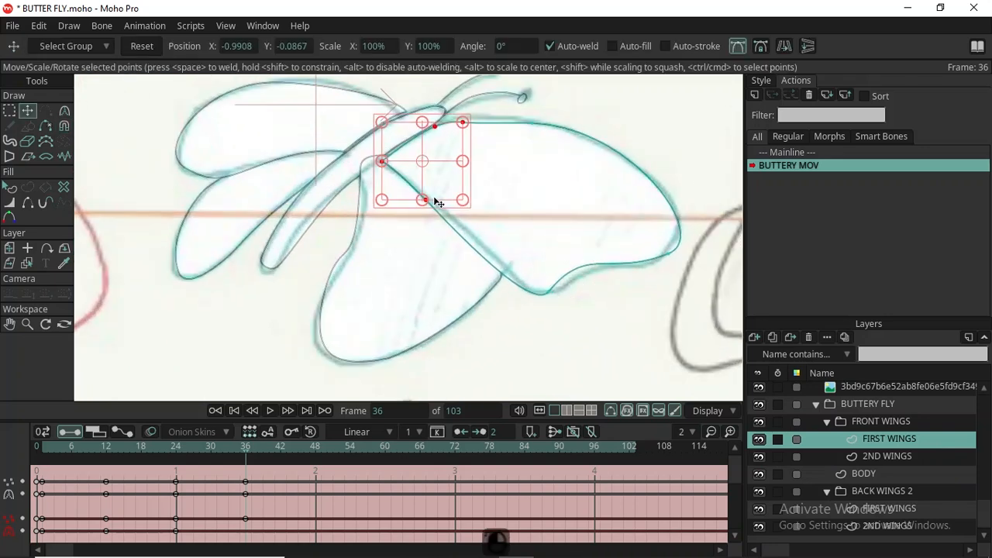
pyautogui.click(423, 201)
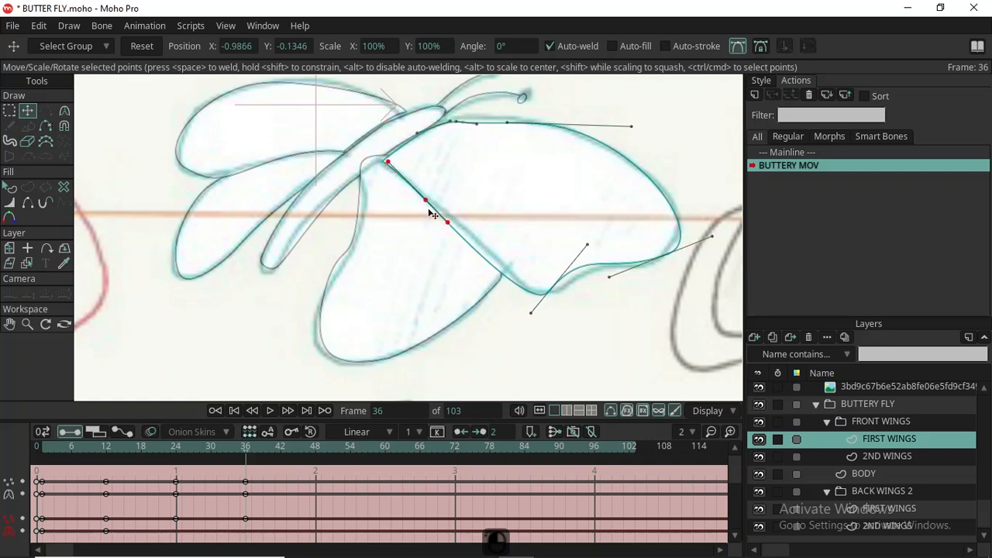
pyautogui.moveTo(435, 215)
pyautogui.mouseDown()
pyautogui.moveTo(447, 208)
pyautogui.moveTo(442, 218)
pyautogui.mouseUp()
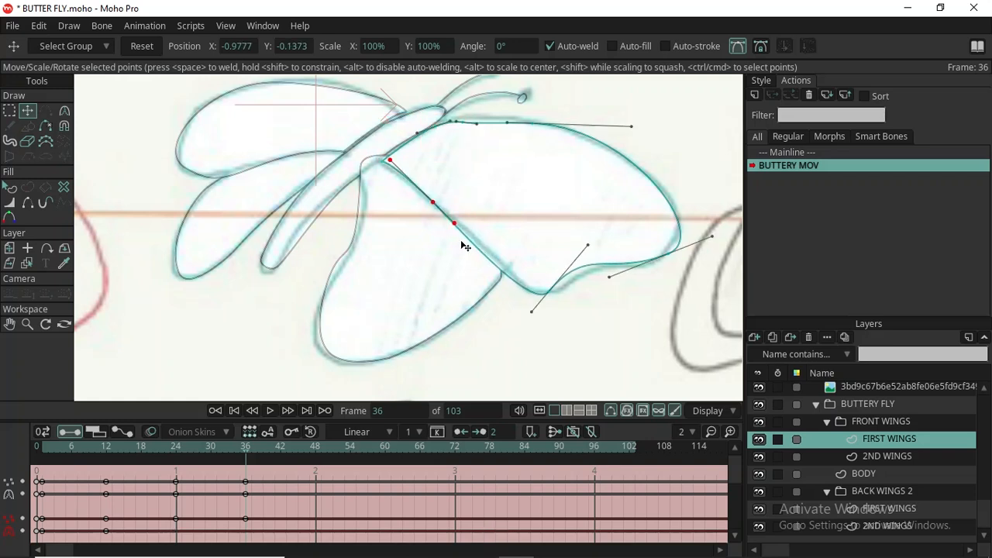
# Refine the points along the lower corner, outer edge and upper edge of the front first wing to fit the sketch.
pyautogui.click(529, 312)
pyautogui.moveTo(509, 307); pyautogui.dragTo(529, 312)
pyautogui.click(548, 292)
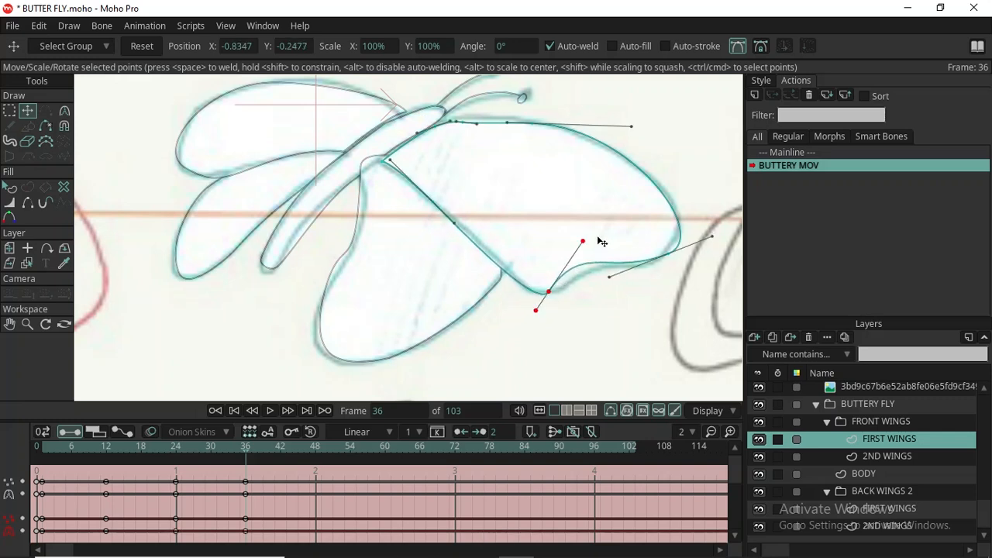
pyautogui.click(664, 255)
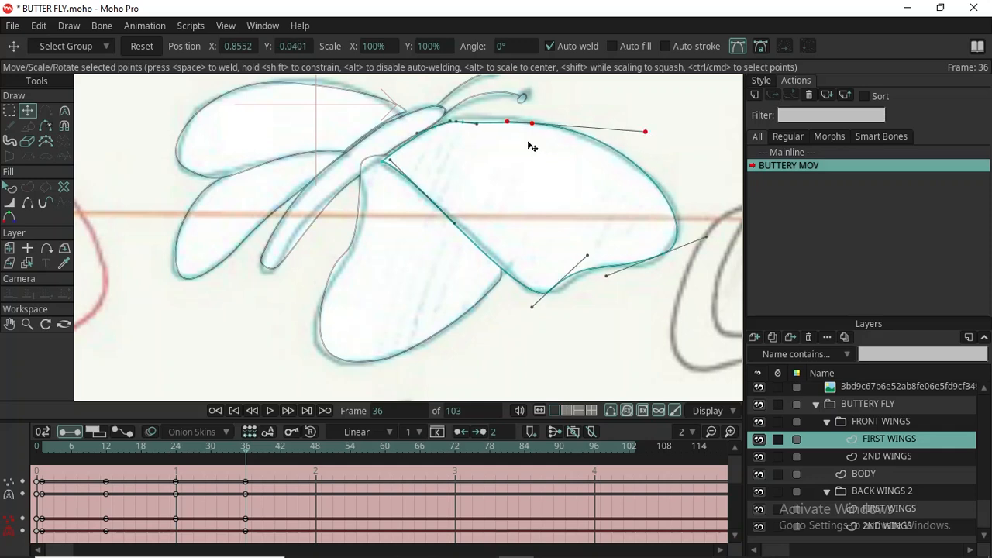
pyautogui.moveTo(481, 131); pyautogui.dragTo(480, 129)
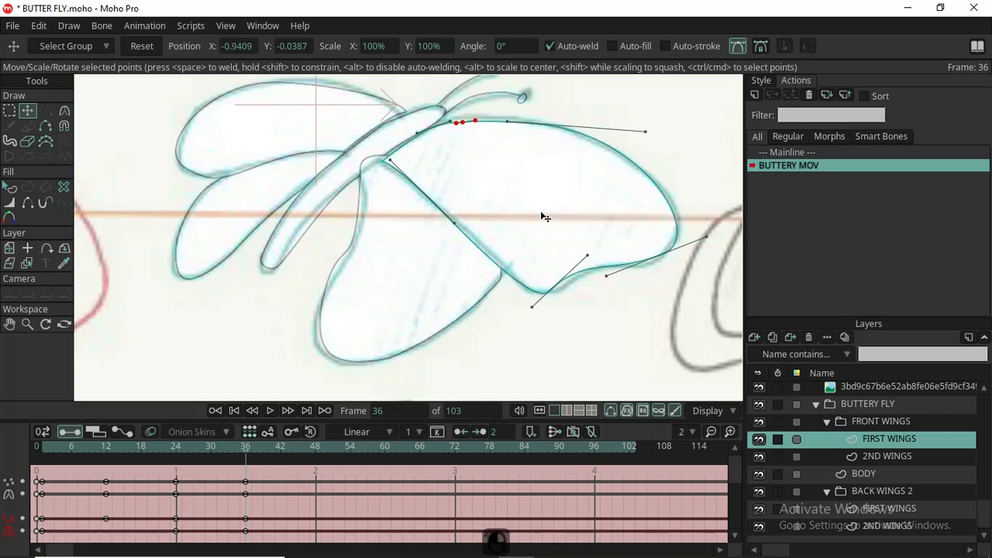
# Move the root corner point of the front first wing up against the body's lower edge.
pyautogui.click(873, 457)
pyautogui.scroll(3, 380, 177)
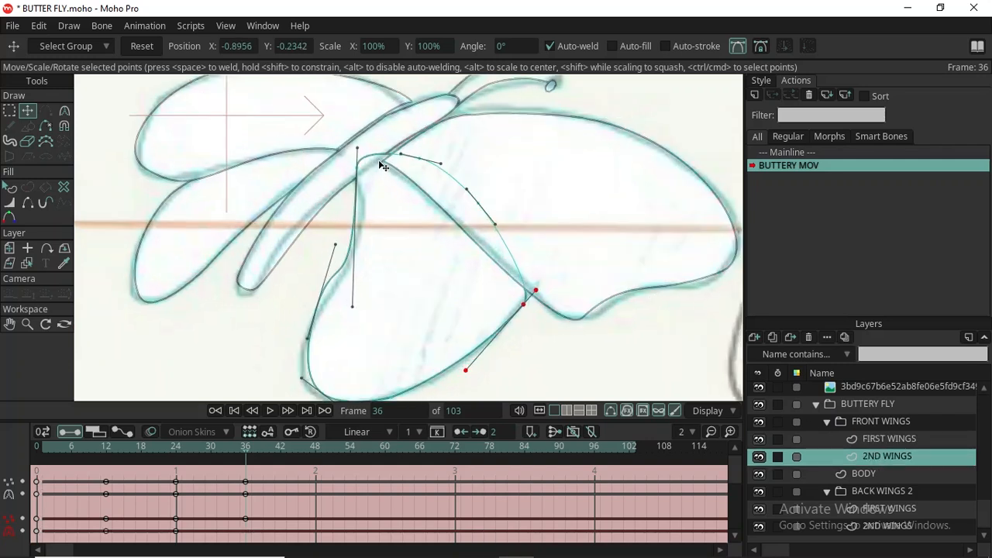
pyautogui.click(876, 440)
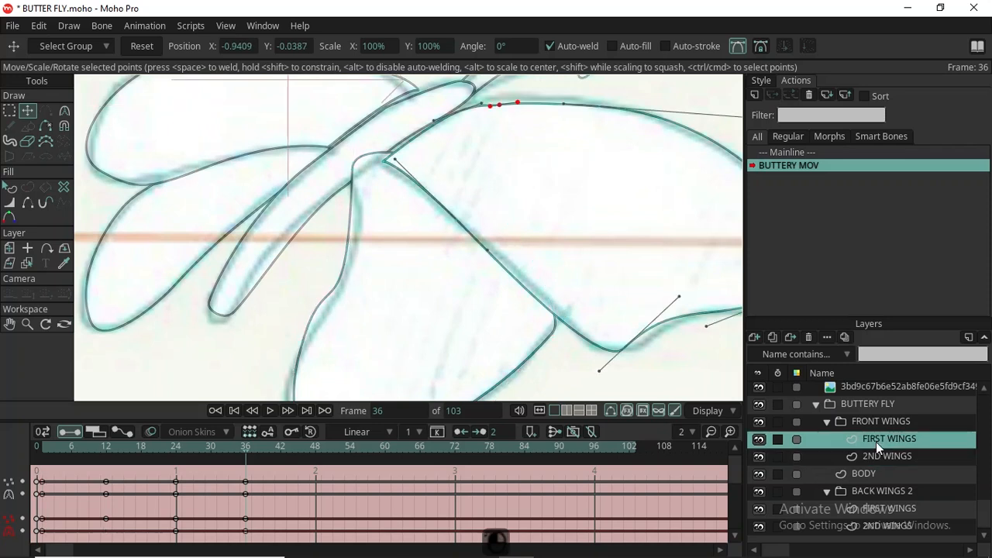
pyautogui.click(391, 165)
pyautogui.moveTo(391, 165)
pyautogui.mouseDown()
pyautogui.moveTo(405, 162)
pyautogui.moveTo(395, 169)
pyautogui.mouseUp()
pyautogui.click(383, 158)
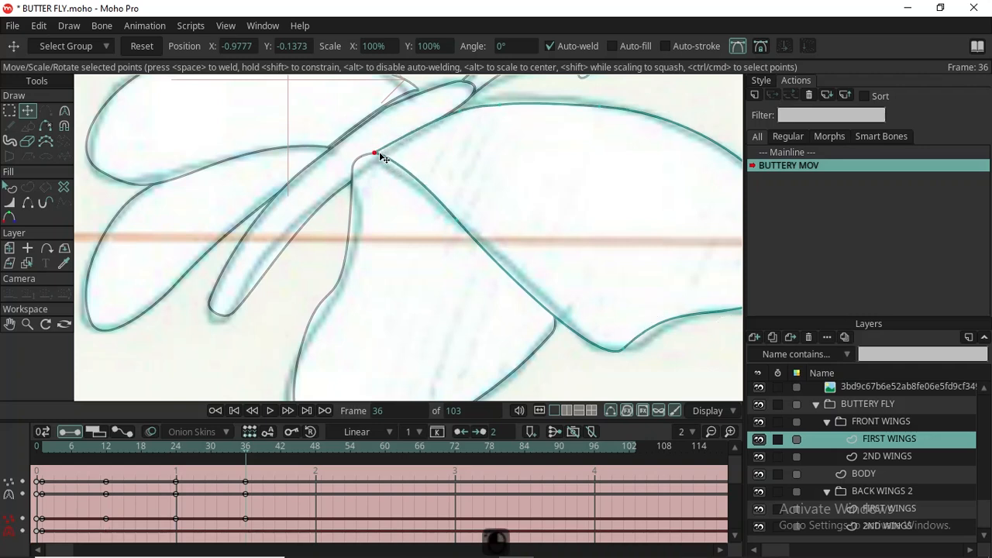
pyautogui.moveTo(379, 153); pyautogui.dragTo(380, 154)
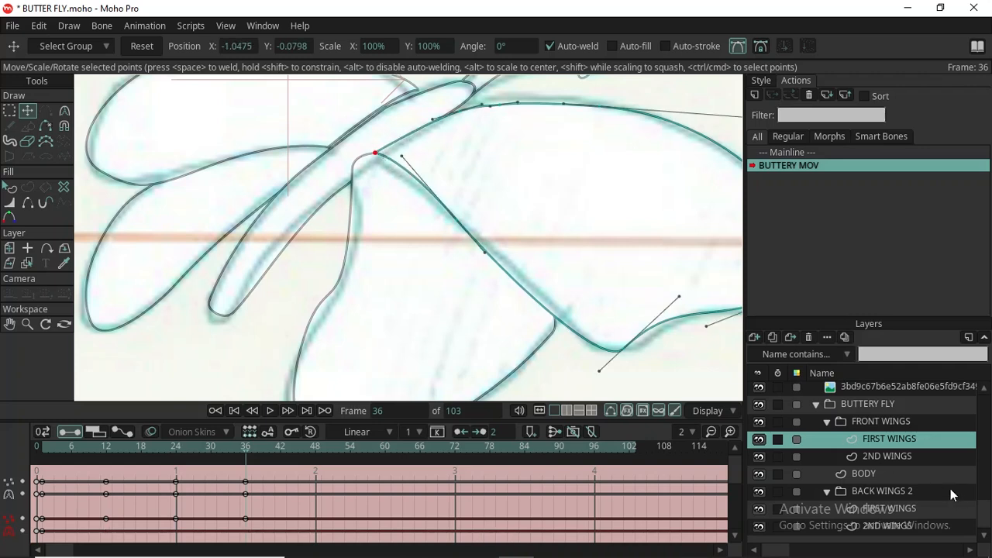
# Reposition the root and left edge points of the front 2ND WINGS shape to follow the sketched curve.
pyautogui.click(915, 457)
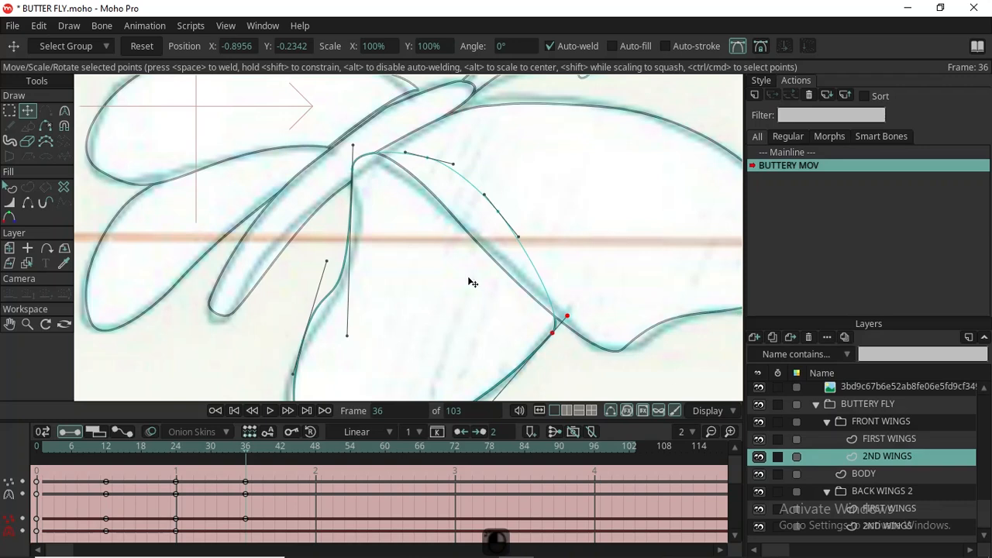
pyautogui.click(353, 172)
pyautogui.moveTo(353, 172); pyautogui.dragTo(359, 348)
pyautogui.hotkey('ctrl', 'z')
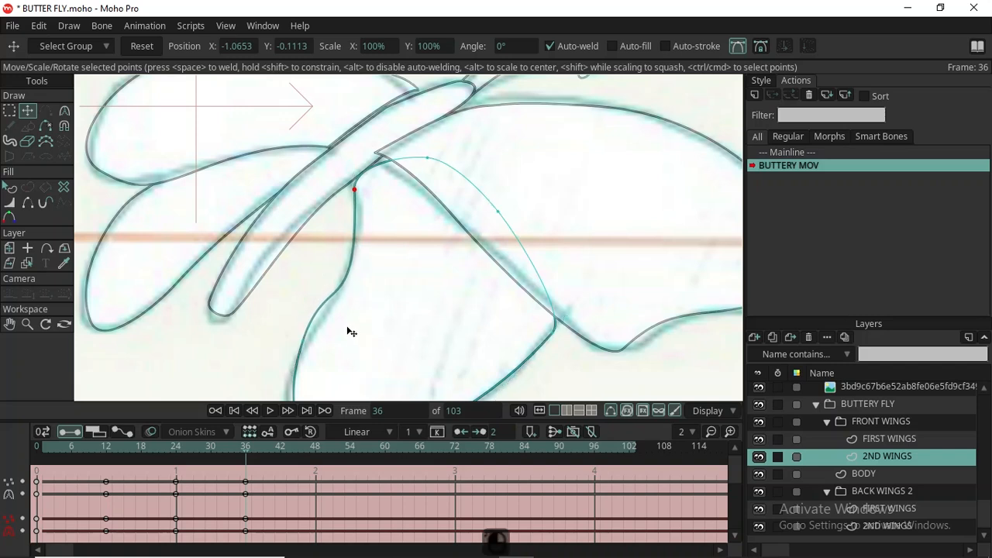
pyautogui.click(303, 341)
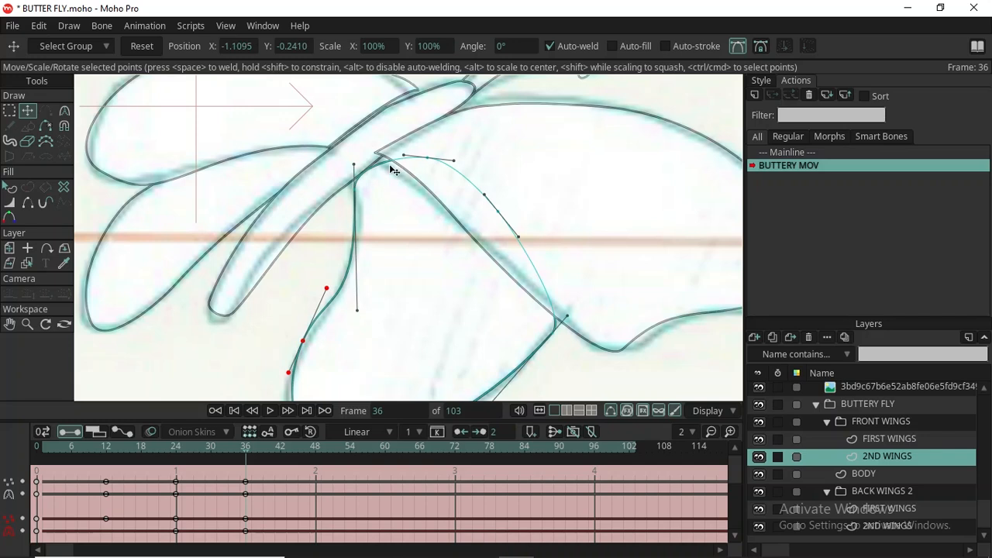
# Shift the root corner point of the front FIRST WINGS shape slightly down to meet the second wing and body.
pyautogui.click(889, 440)
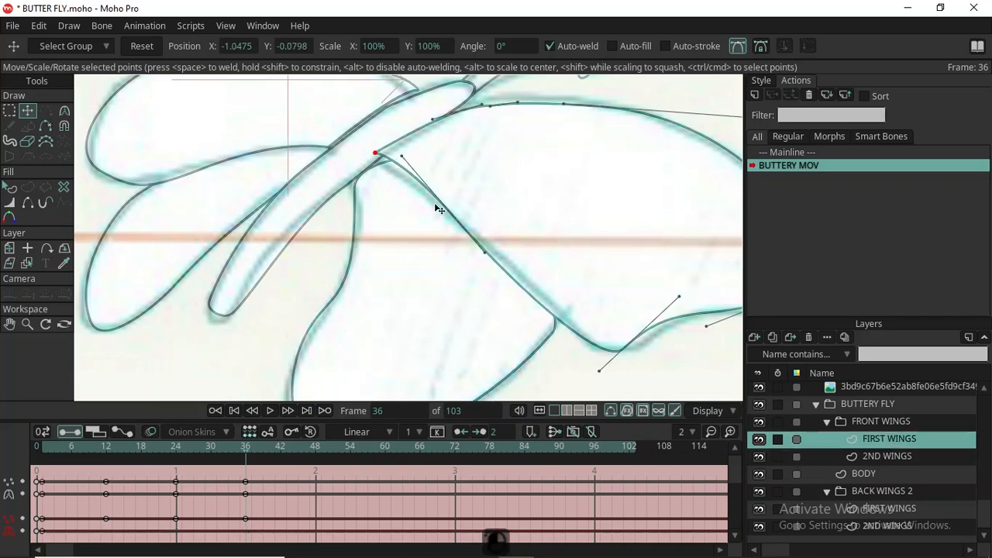
pyautogui.click(377, 157)
pyautogui.moveTo(377, 158); pyautogui.dragTo(380, 164)
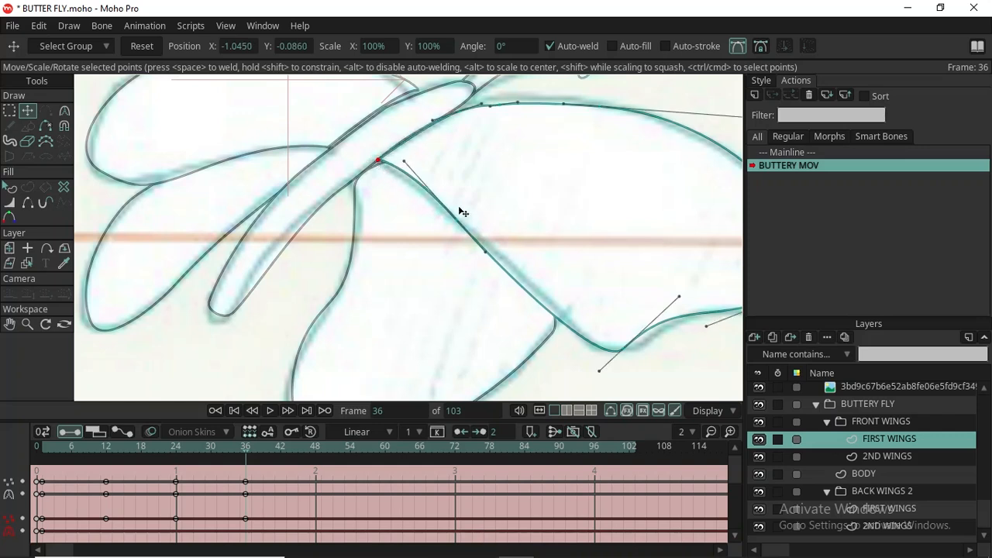
pyautogui.scroll(-1, 460, 207)
pyautogui.scroll(-1, 461, 206)
pyautogui.scroll(2, 354, 124)
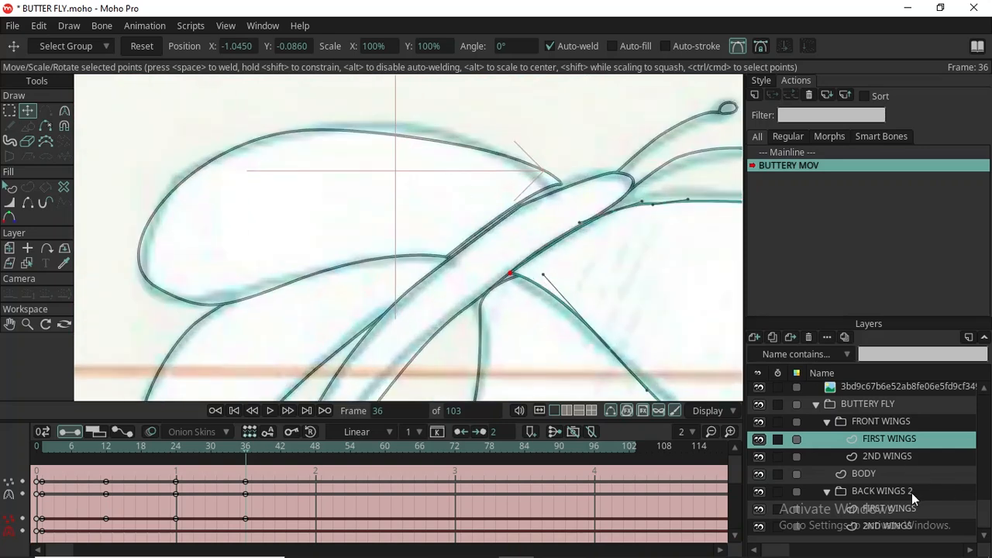
# Move the root corner point of the FIRST WINGS shape in BACK WINGS 2 against the body's upper edge.
pyautogui.scroll(1, 826, 494)
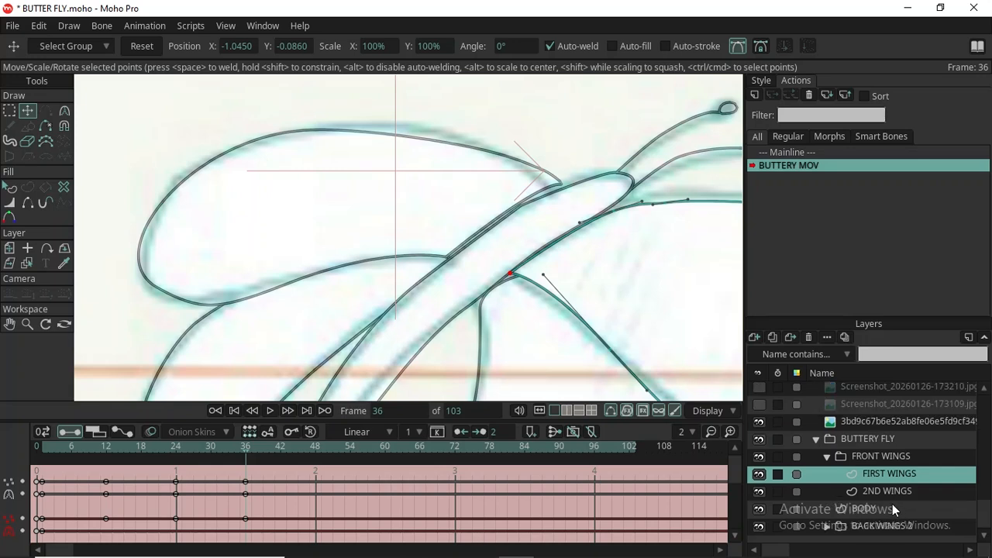
pyautogui.click(828, 525)
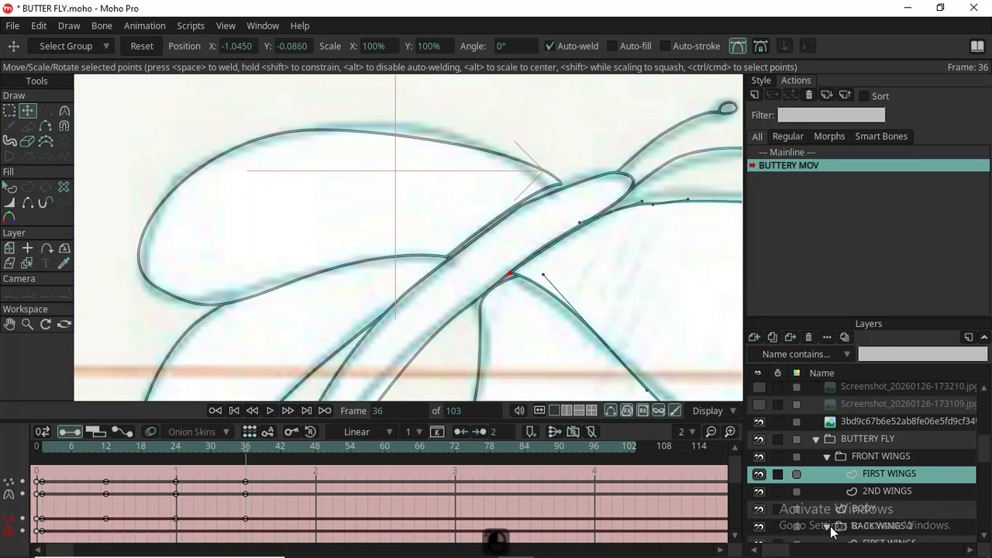
pyautogui.scroll(-1, 899, 529)
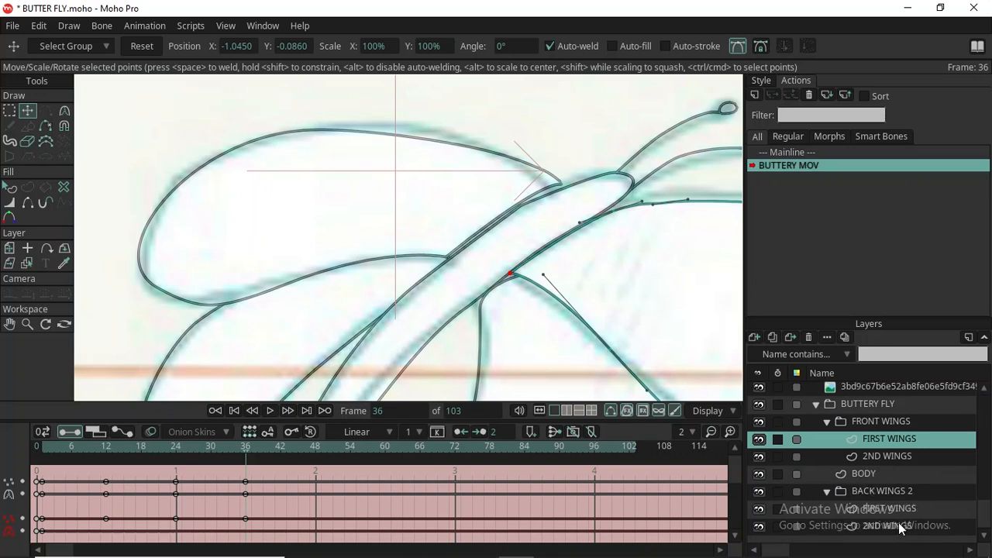
pyautogui.click(899, 526)
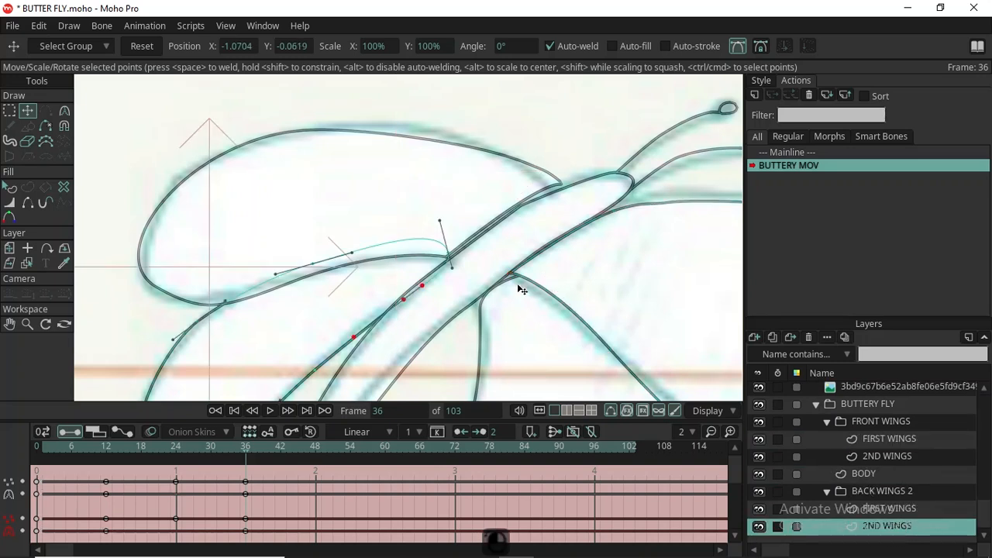
pyautogui.click(900, 508)
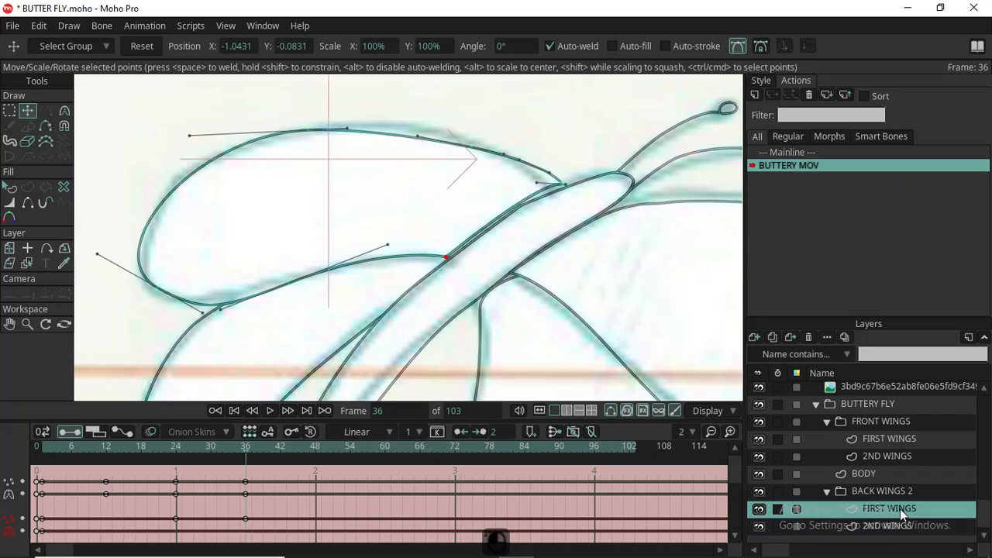
pyautogui.click(451, 257)
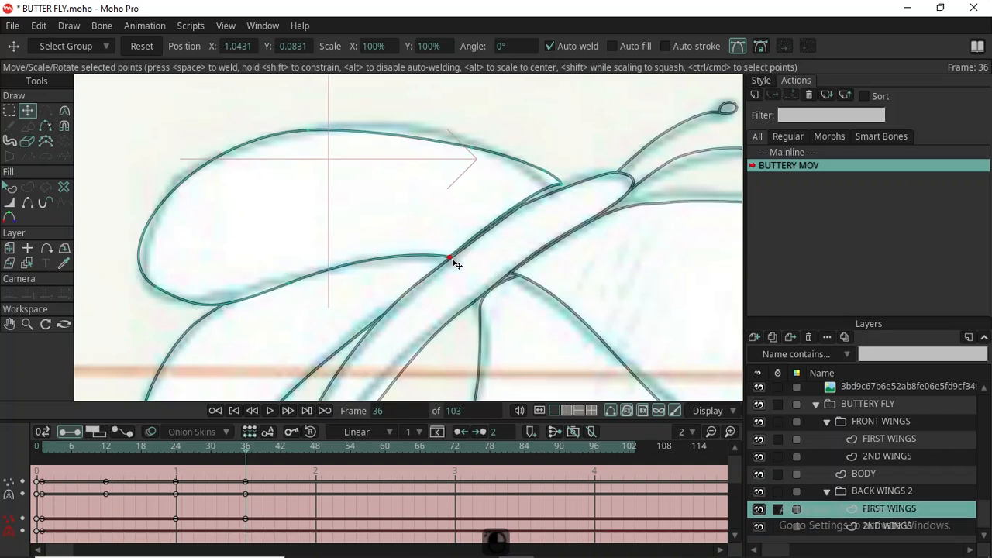
pyautogui.moveTo(455, 260); pyautogui.dragTo(459, 262)
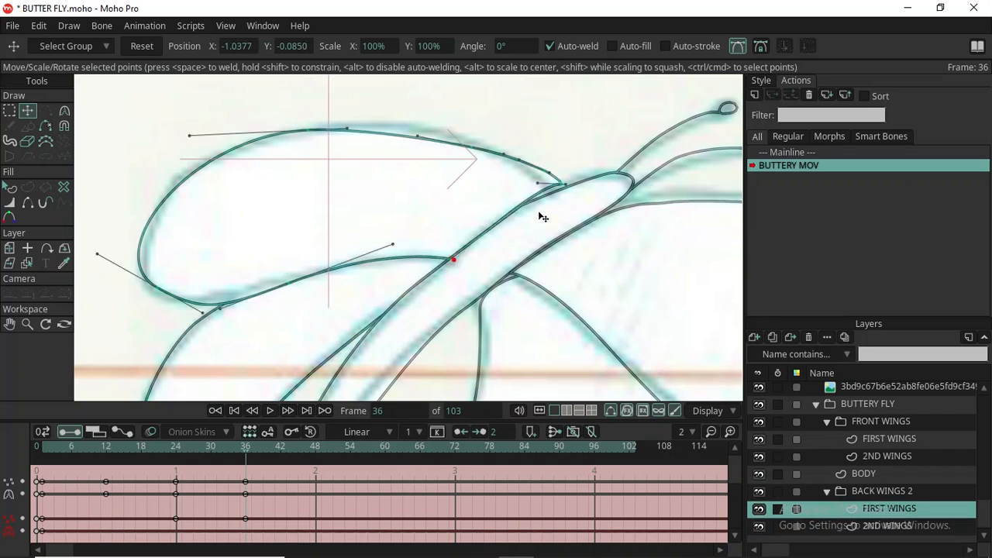
# Shift the back first wing's front corner point near the head slightly down onto the body outline.
pyautogui.moveTo(564, 186); pyautogui.dragTo(562, 191)
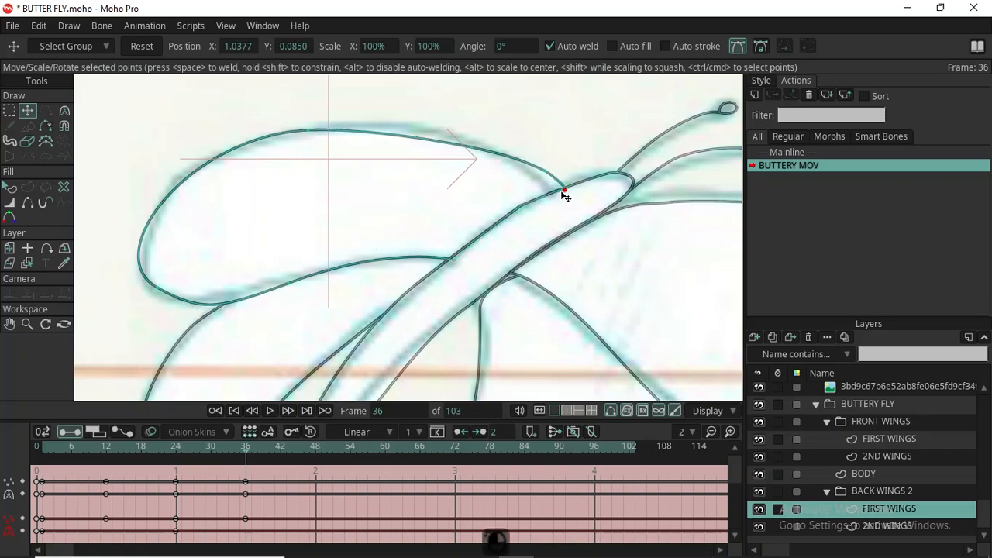
pyautogui.keyDown('shift'); pyautogui.click(559, 193); pyautogui.keyUp('shift')
pyautogui.scroll(-2, 500, 200)
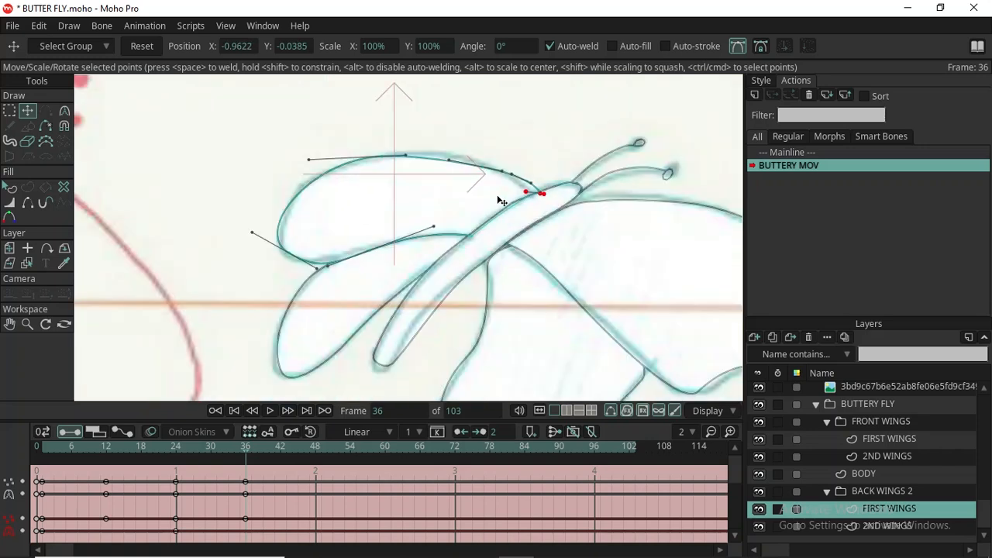
# Adjust the curve handles at the back first wing's lower outer corner to follow the sketch.
pyautogui.scroll(2, 268, 224)
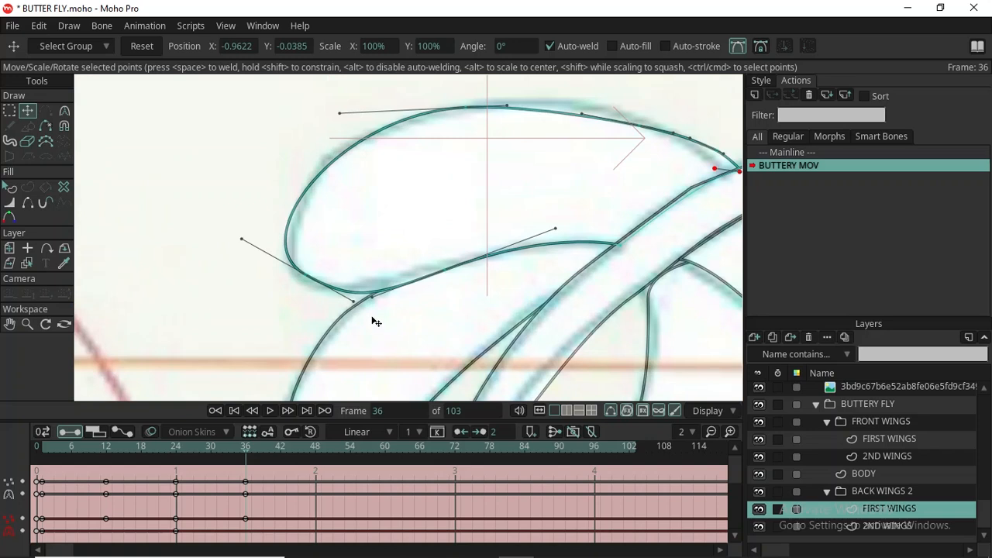
pyautogui.moveTo(355, 310); pyautogui.dragTo(350, 292)
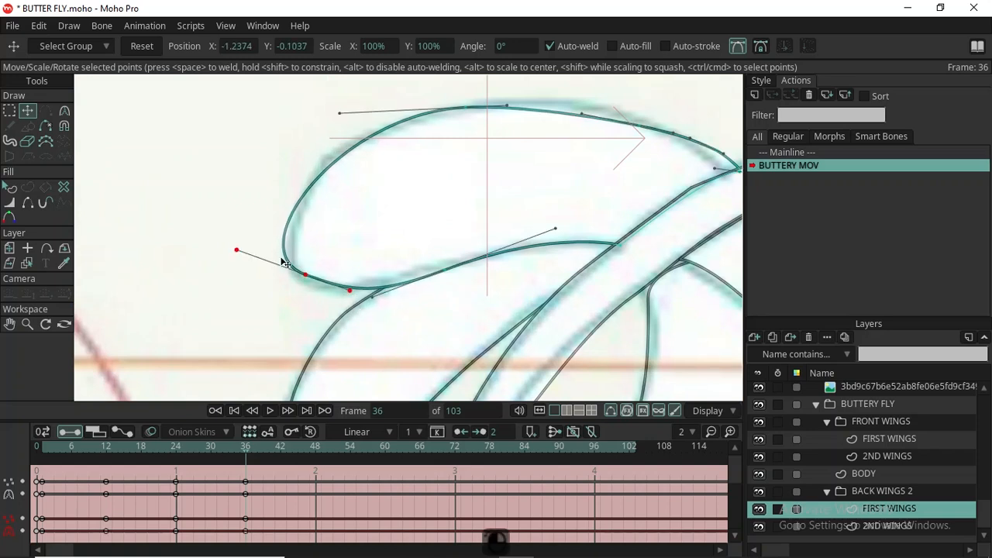
pyautogui.moveTo(269, 245); pyautogui.dragTo(284, 252)
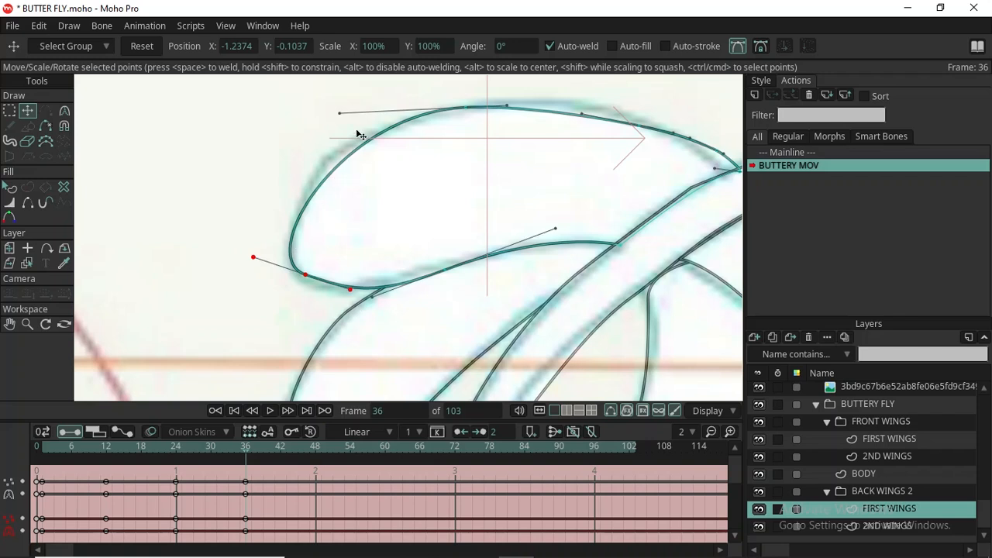
pyautogui.scroll(-4, 359, 139)
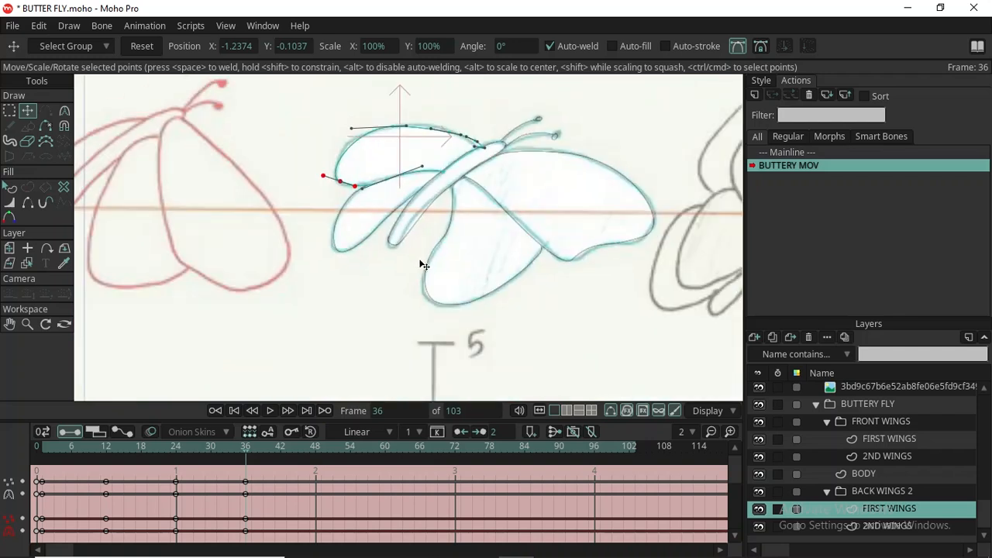
pyautogui.scroll(-4, 424, 264)
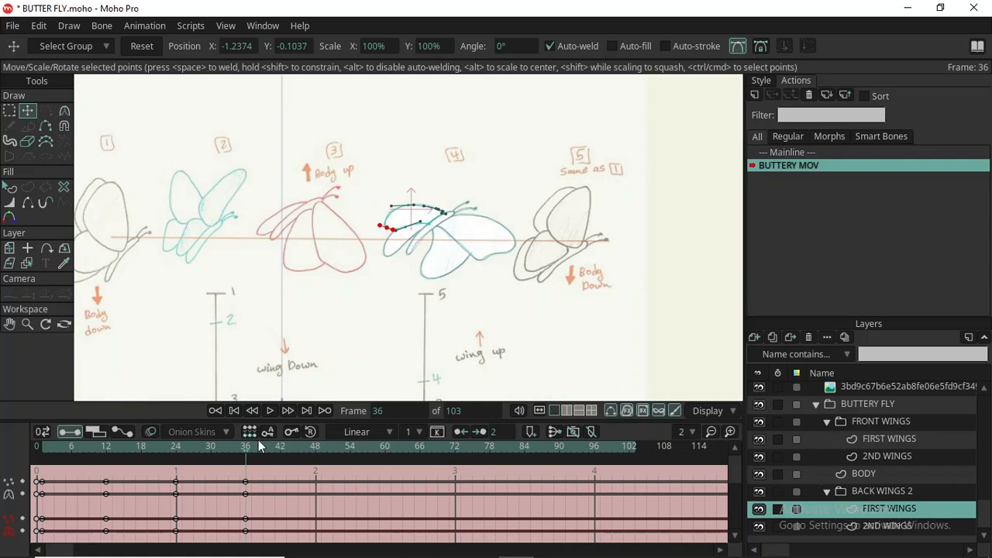
# Move the action's current time to frame 48 for the fifth pose.
pyautogui.moveTo(249, 449); pyautogui.dragTo(316, 463)
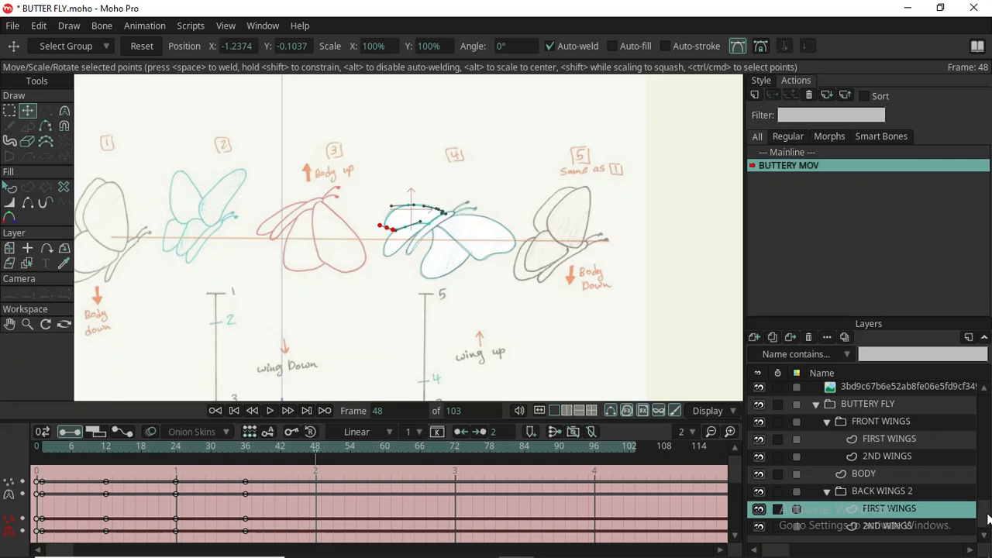
pyautogui.moveTo(988, 518); pyautogui.dragTo(988, 461)
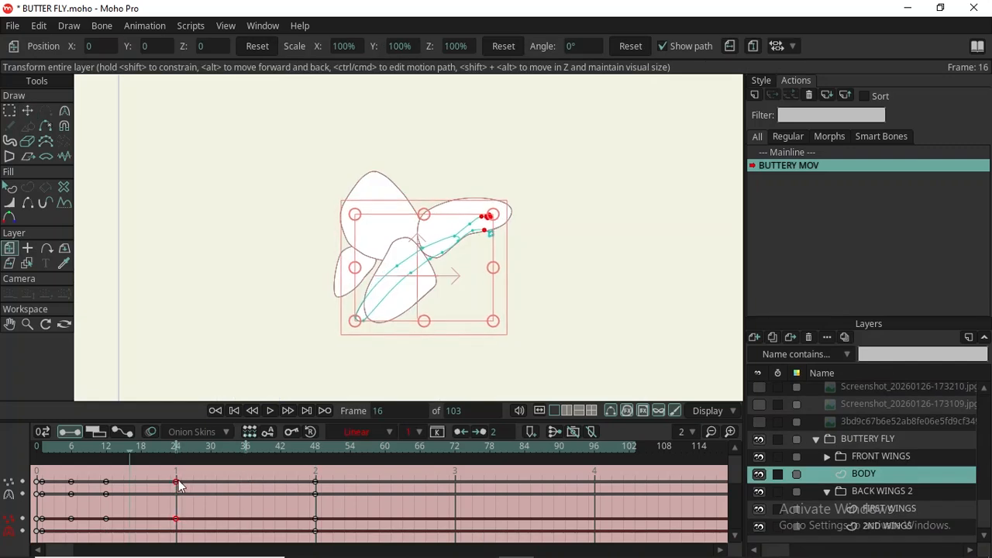
# Retime the BODY keyframes by moving frame 24 to 18 and frame 48 to 24, and return to frame 1.
pyautogui.moveTo(176, 479); pyautogui.dragTo(141, 478)
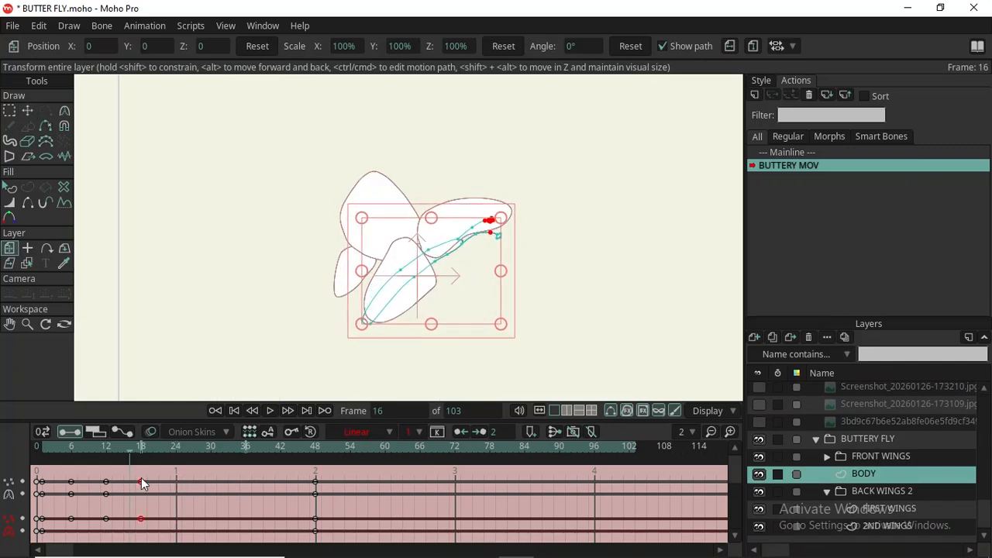
pyautogui.moveTo(301, 474); pyautogui.dragTo(344, 542)
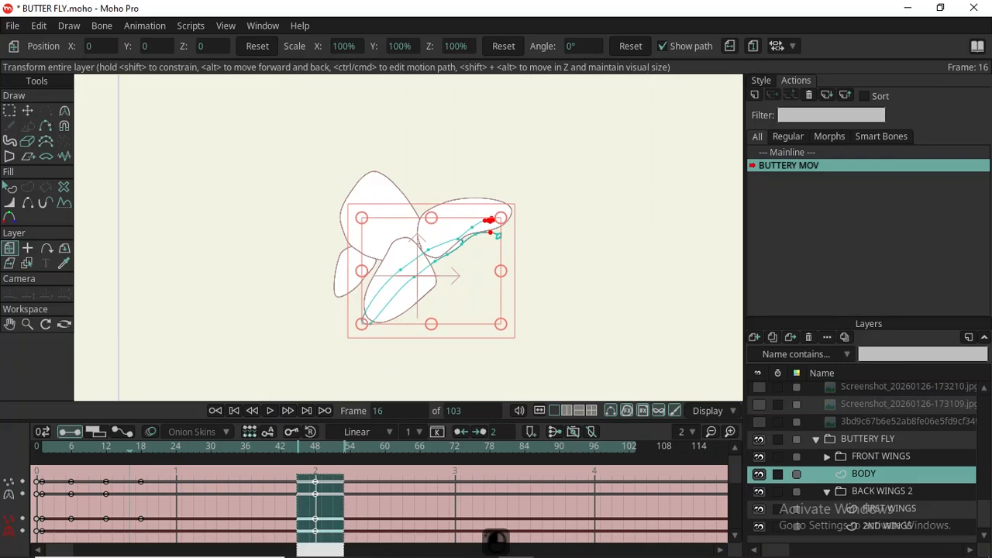
pyautogui.moveTo(317, 500); pyautogui.dragTo(177, 498)
pyautogui.moveTo(51, 448); pyautogui.dragTo(47, 470)
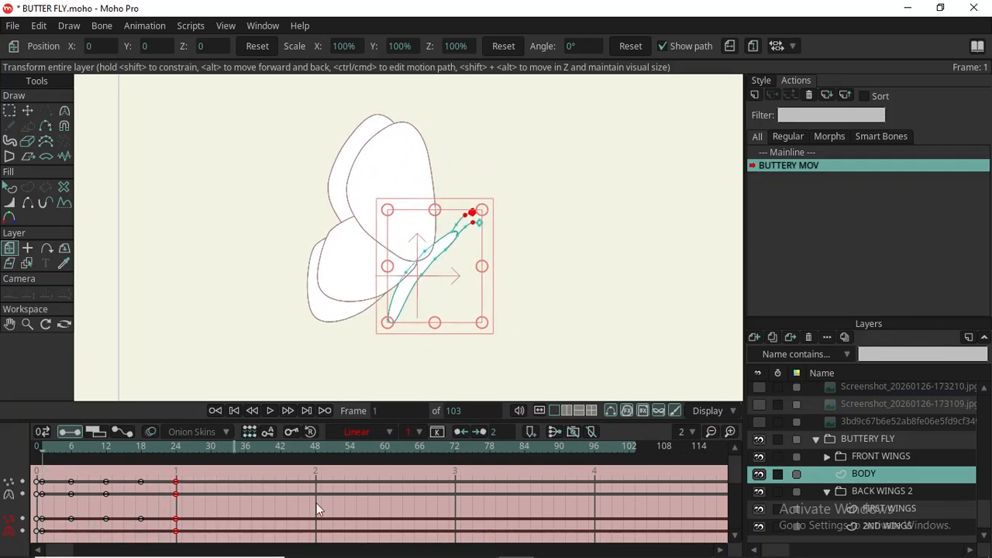
# Retime the front FIRST WINGS keyframes at frames 12, 24, 36 and 48 to frames 6, 12, 18 and 24.
pyautogui.click(827, 458)
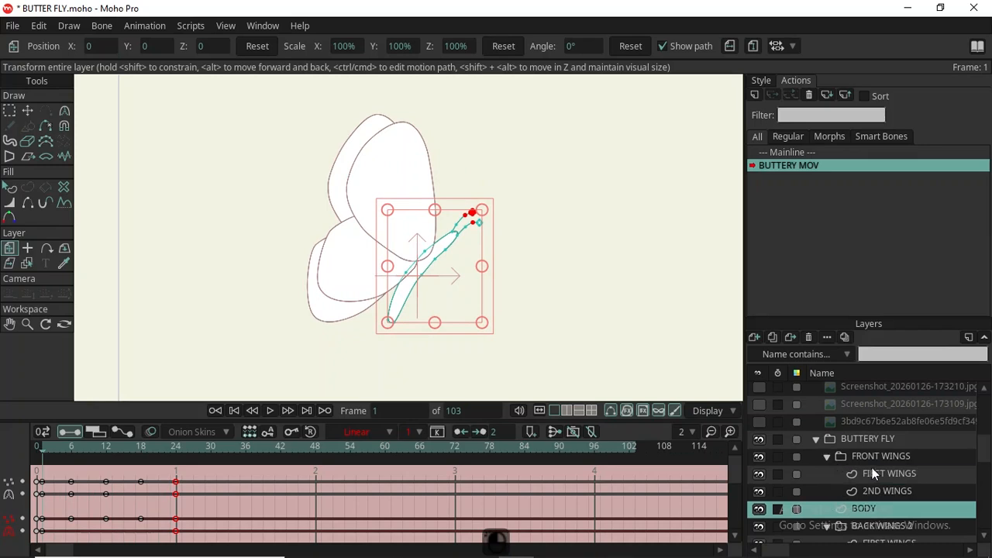
pyautogui.click(875, 469)
pyautogui.moveTo(95, 478); pyautogui.dragTo(70, 493)
pyautogui.moveTo(165, 474); pyautogui.dragTo(186, 542)
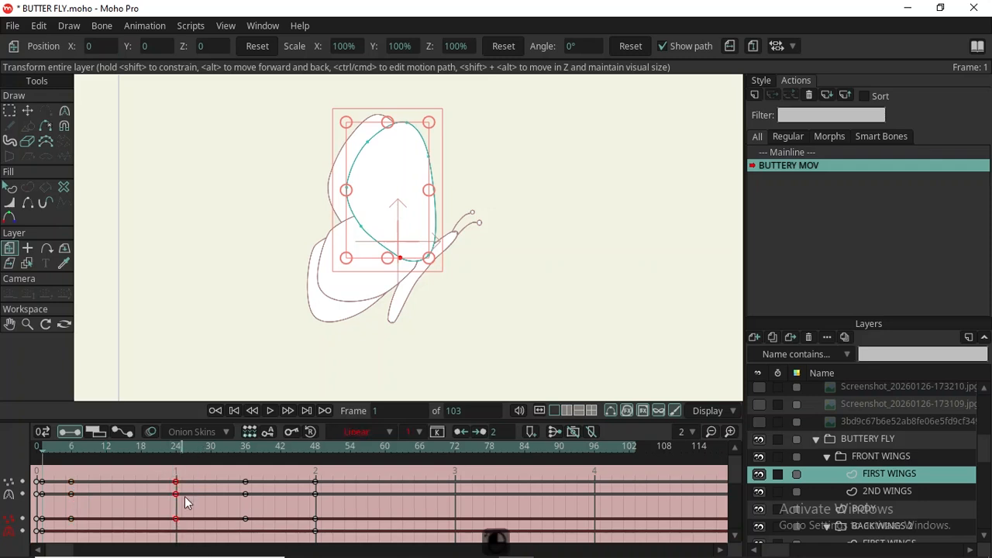
pyautogui.moveTo(175, 492); pyautogui.dragTo(109, 494)
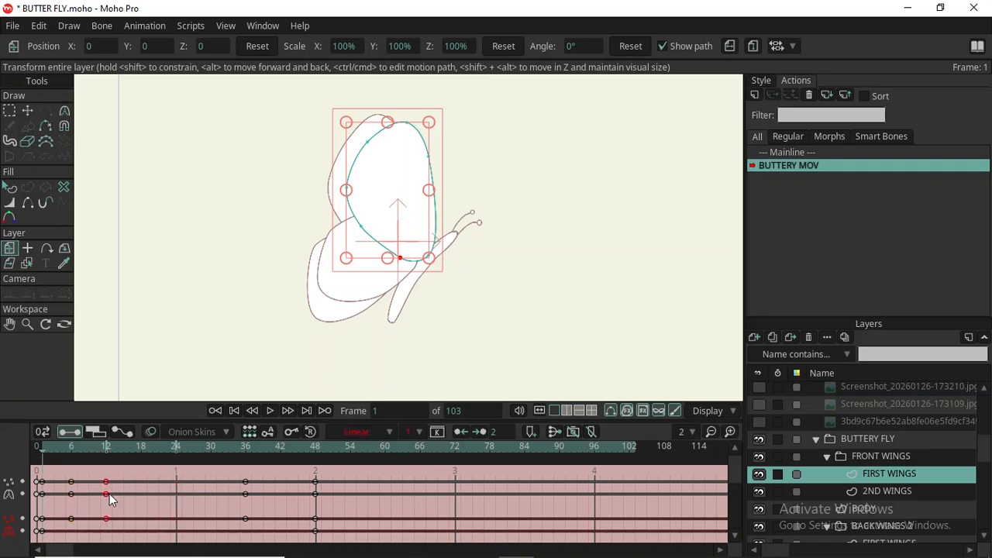
pyautogui.moveTo(238, 472); pyautogui.dragTo(255, 547)
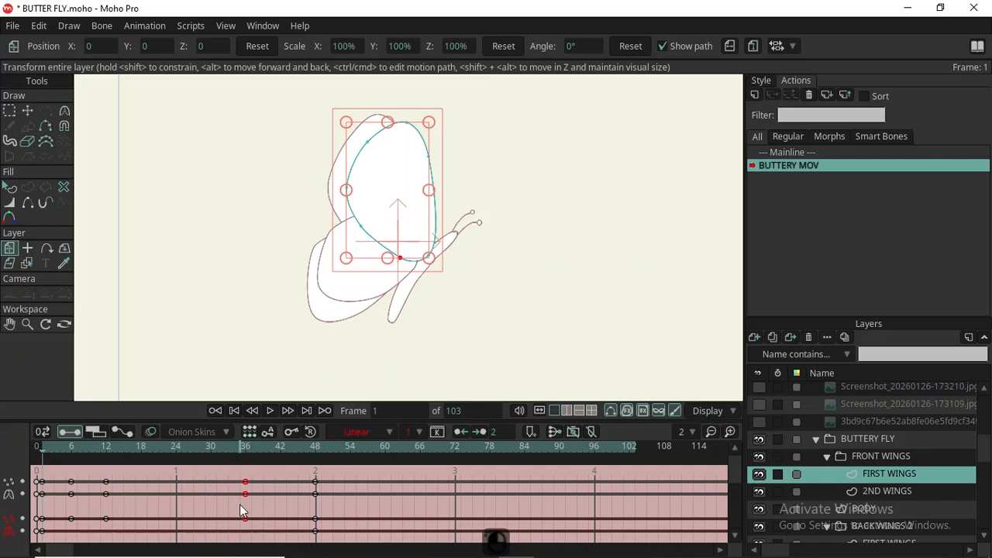
pyautogui.moveTo(245, 493); pyautogui.dragTo(142, 502)
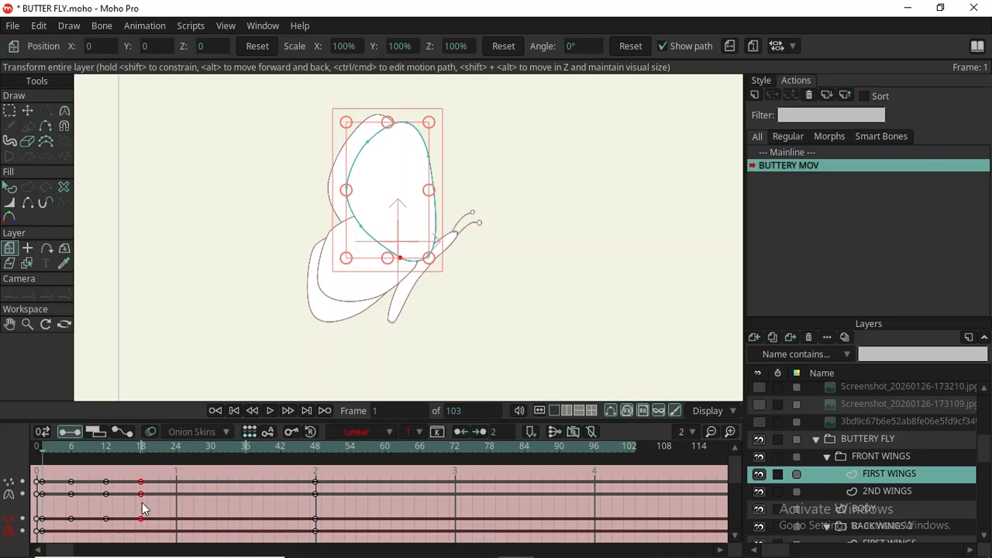
pyautogui.moveTo(296, 469); pyautogui.dragTo(335, 554)
pyautogui.moveTo(314, 490); pyautogui.dragTo(177, 489)
# Retime the front 2ND WINGS keyframes at frames 12, 24, 36 and 48 to frames 6, 12, 18 and 24.
pyautogui.click(896, 491)
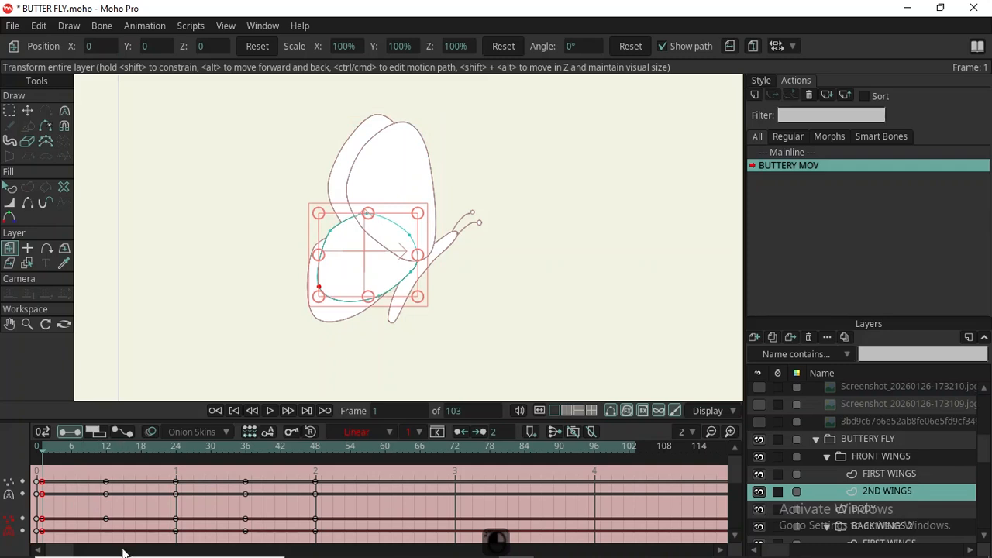
pyautogui.moveTo(91, 478); pyautogui.dragTo(144, 551)
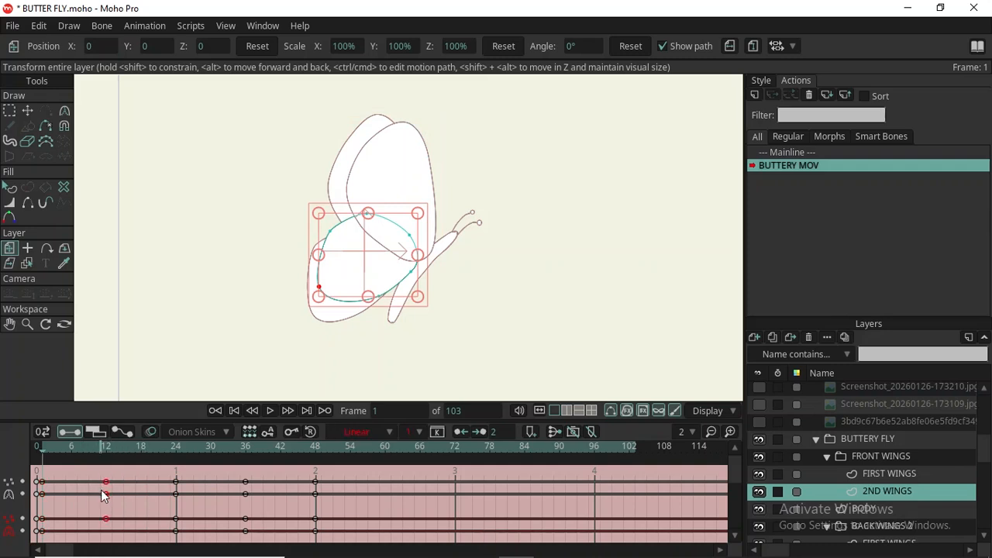
pyautogui.moveTo(106, 495); pyautogui.dragTo(71, 492)
pyautogui.moveTo(165, 477); pyautogui.dragTo(203, 553)
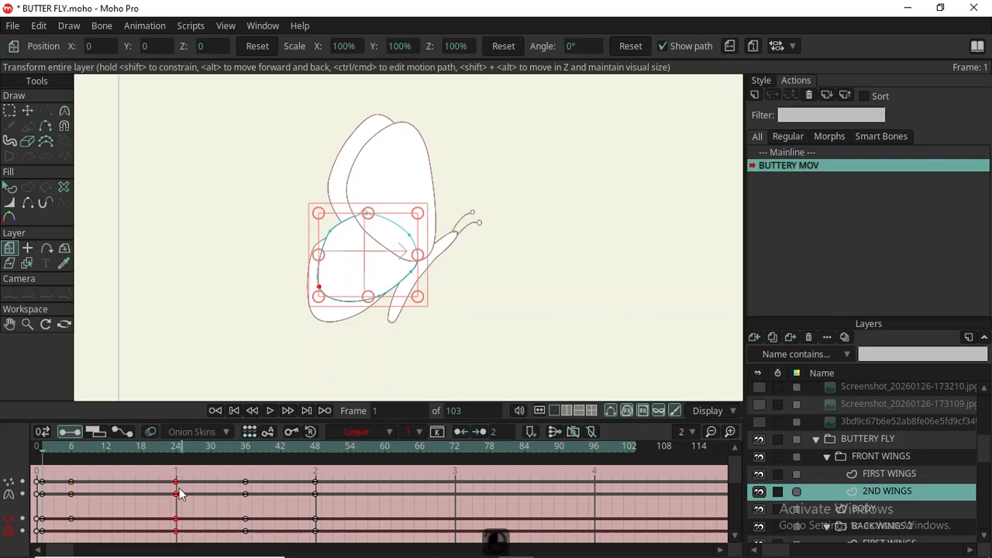
pyautogui.moveTo(176, 490); pyautogui.dragTo(106, 485)
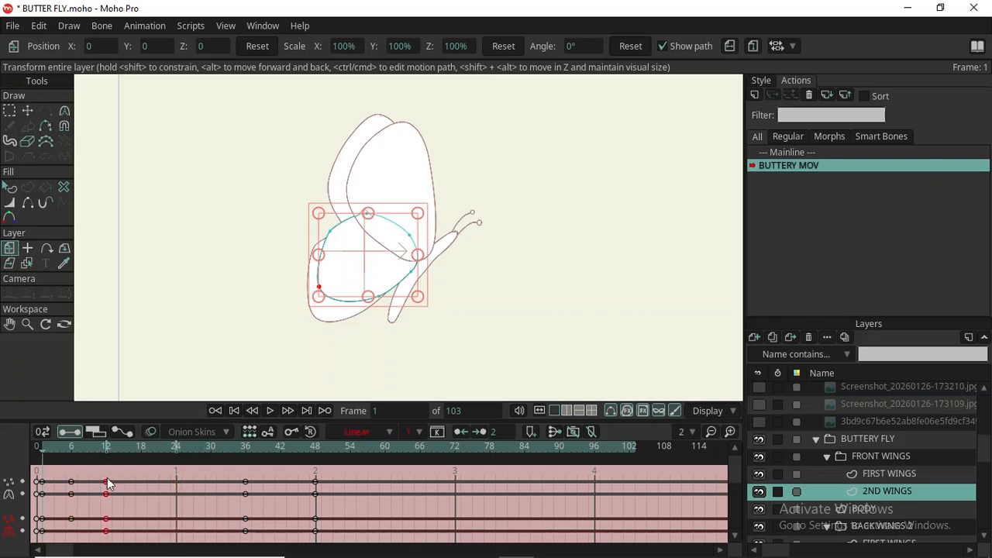
pyautogui.moveTo(232, 476); pyautogui.dragTo(278, 552)
pyautogui.moveTo(246, 493); pyautogui.dragTo(140, 487)
pyautogui.moveTo(272, 478); pyautogui.dragTo(338, 552)
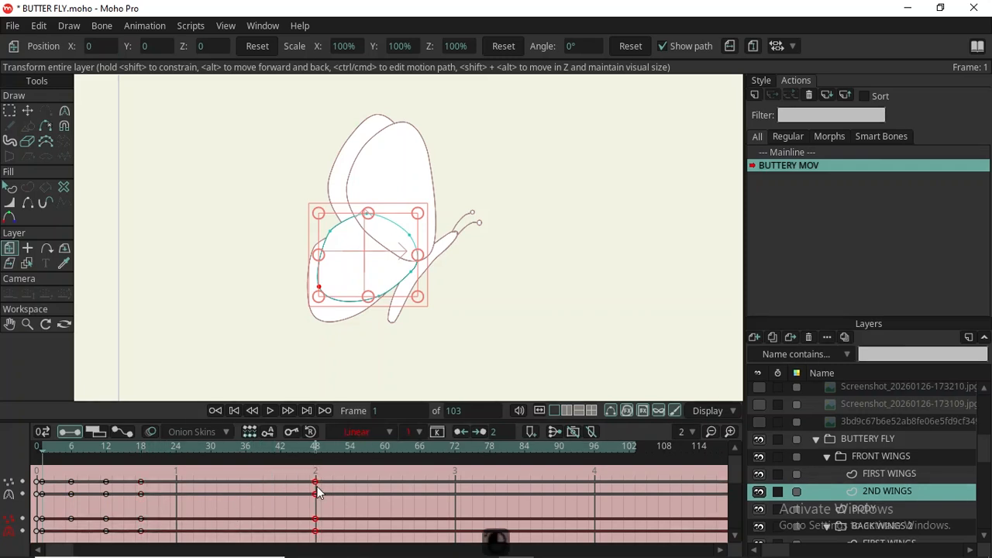
pyautogui.moveTo(317, 493); pyautogui.dragTo(177, 493)
# Retime the back FIRST WINGS keyframes at frames 12, 24, 36 and 48 to frames 6, 12, 18 and 24.
pyautogui.scroll(-1, 856, 496)
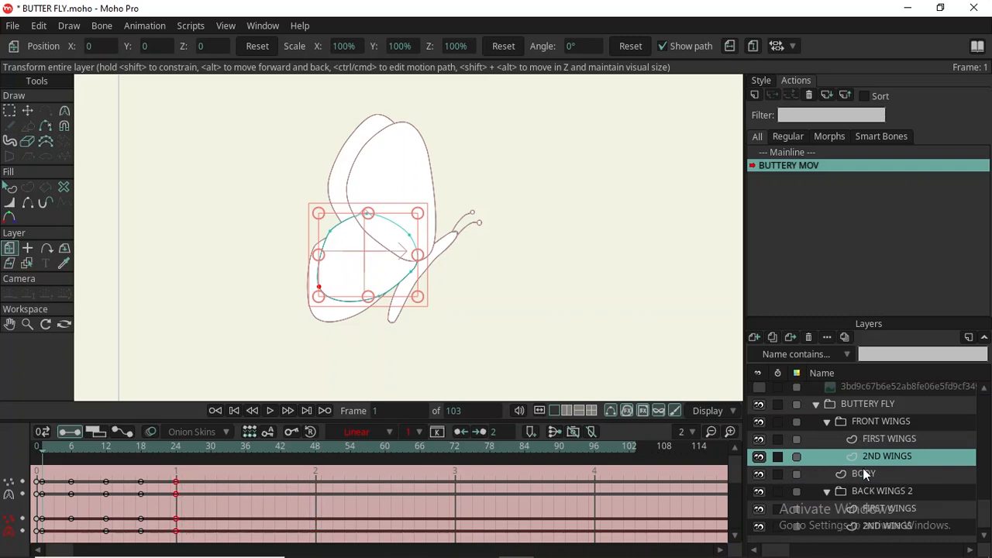
pyautogui.click(892, 491)
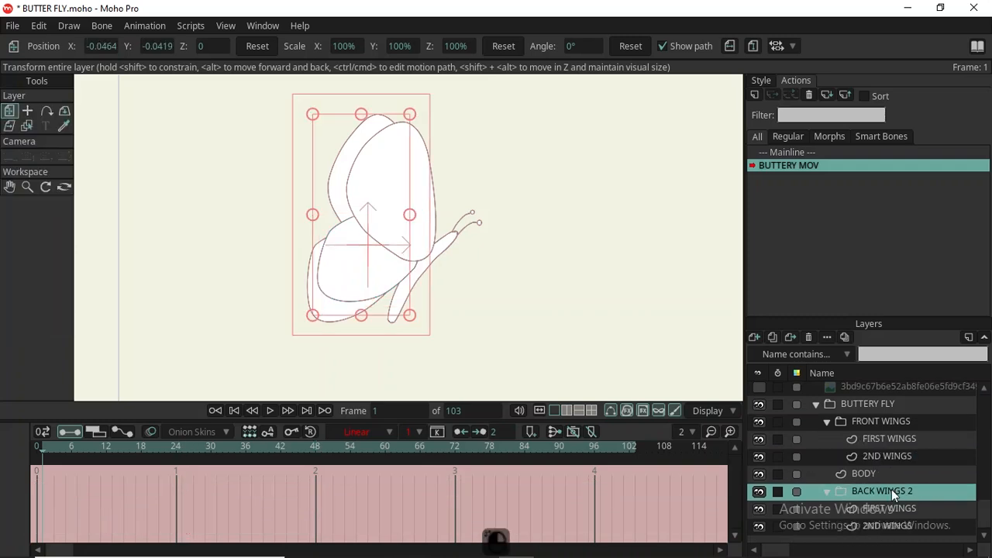
pyautogui.click(828, 492)
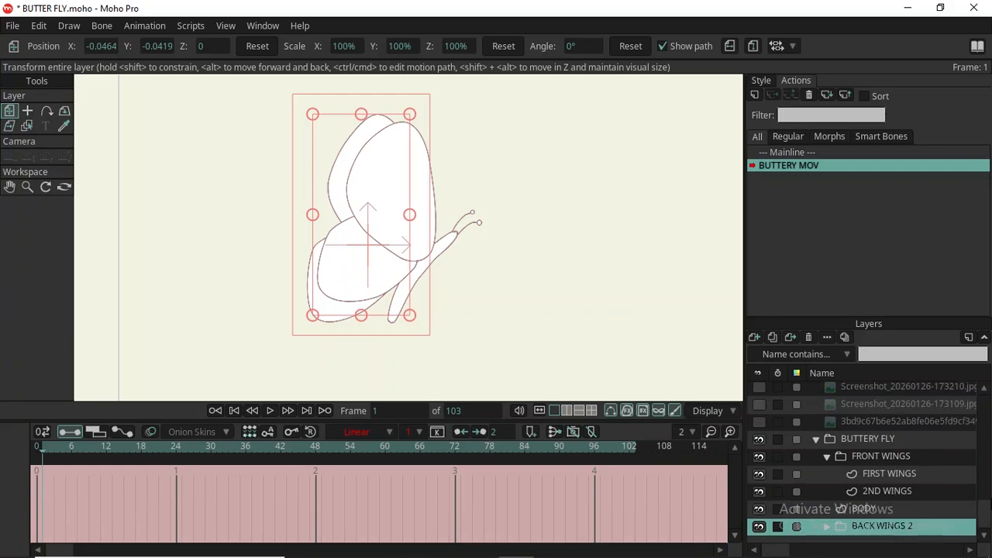
pyautogui.click(827, 526)
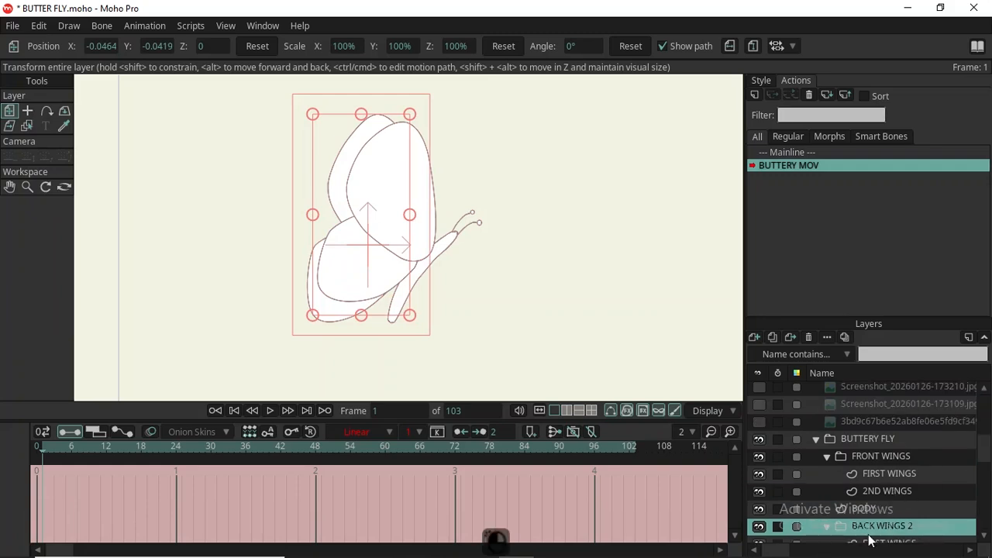
pyautogui.click(871, 540)
pyautogui.moveTo(92, 474); pyautogui.dragTo(69, 490)
pyautogui.moveTo(158, 486); pyautogui.dragTo(204, 546)
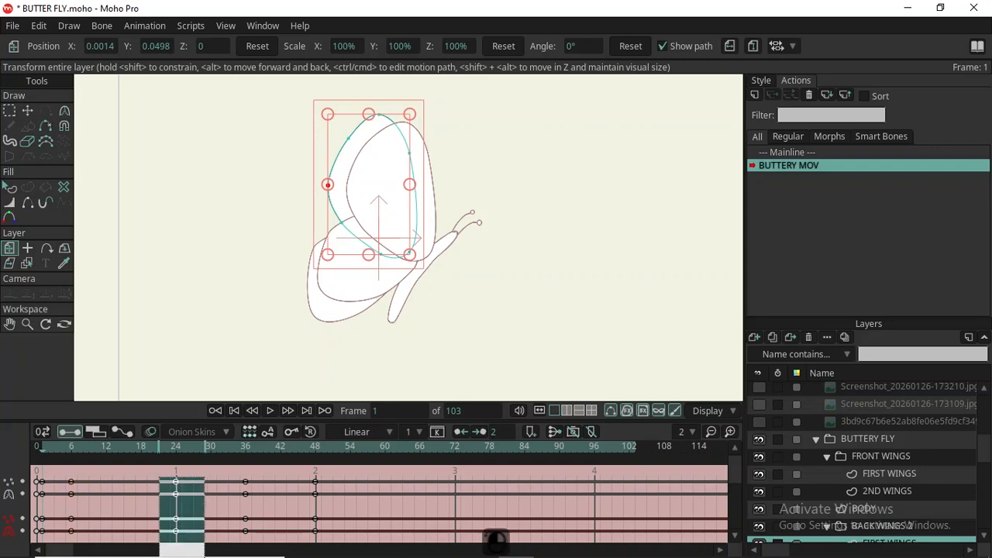
pyautogui.moveTo(175, 486); pyautogui.dragTo(109, 480)
pyautogui.moveTo(224, 475); pyautogui.dragTo(294, 542)
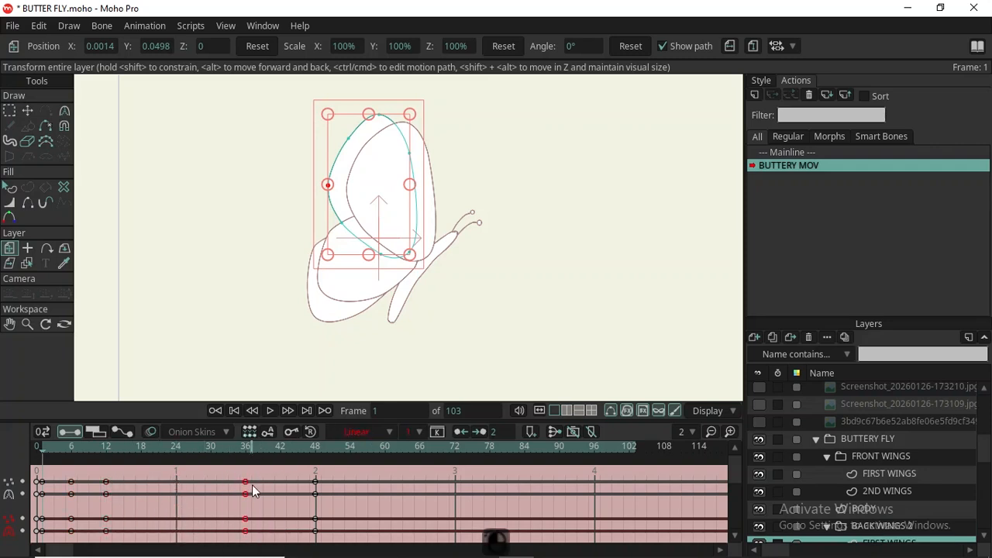
pyautogui.moveTo(247, 493); pyautogui.dragTo(141, 489)
pyautogui.moveTo(287, 474); pyautogui.dragTo(349, 542)
pyautogui.moveTo(318, 496); pyautogui.dragTo(174, 498)
# Retime the back 2ND WINGS keyframes at frames 12, 24, 36 and 48 to frames 6, 12, 18 and 24.
pyautogui.scroll(-2, 939, 471)
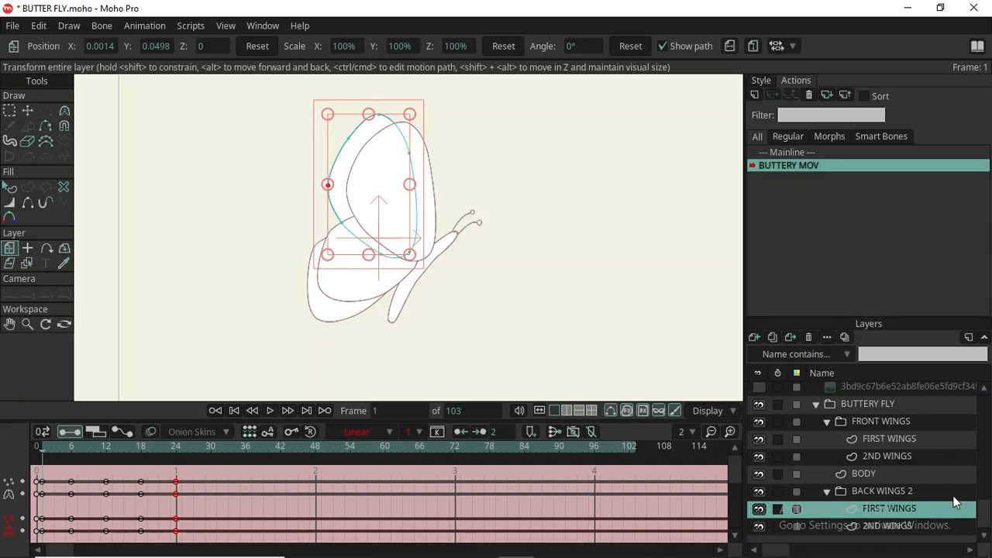
pyautogui.click(896, 527)
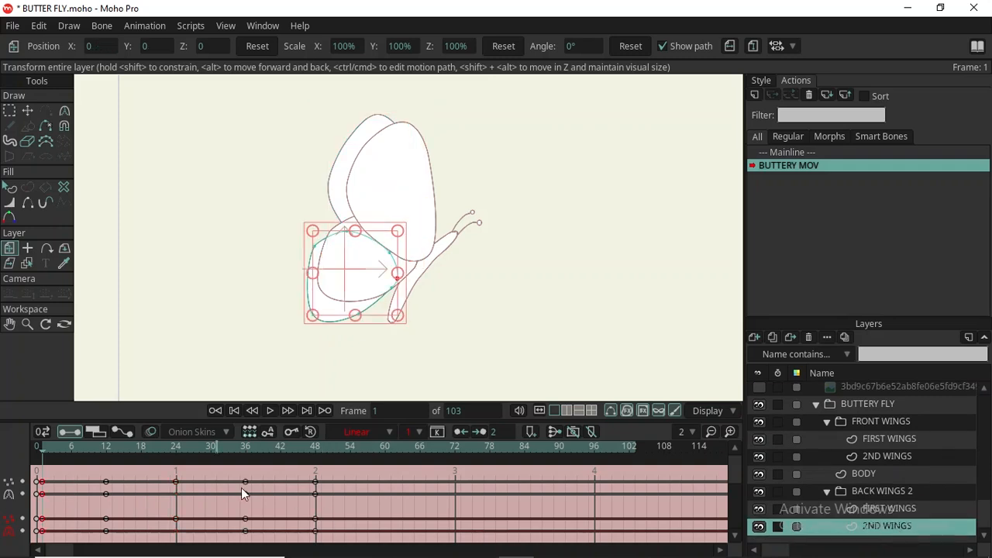
pyautogui.moveTo(71, 471)
pyautogui.mouseDown()
pyautogui.moveTo(123, 535)
pyautogui.moveTo(115, 518)
pyautogui.mouseUp()
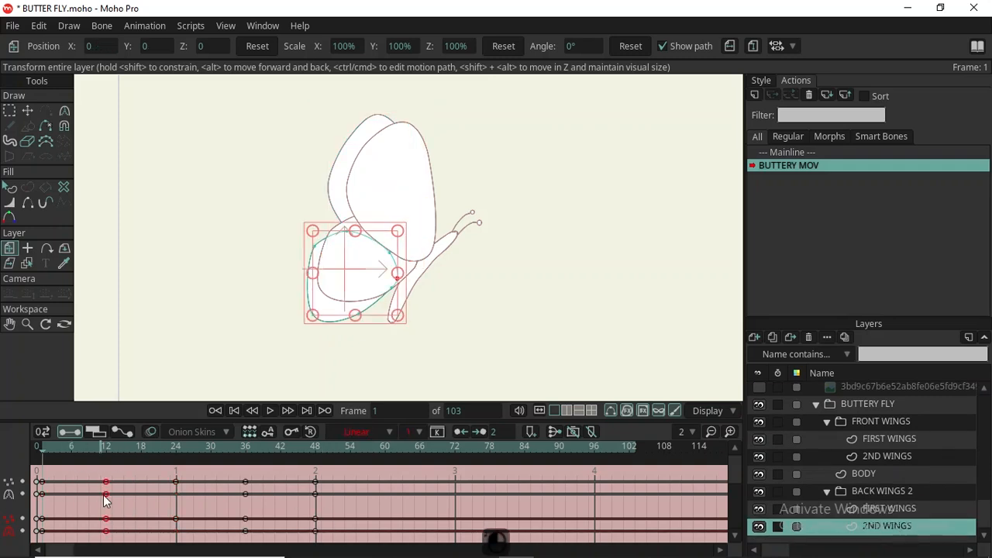
pyautogui.moveTo(94, 471); pyautogui.dragTo(114, 535)
pyautogui.moveTo(105, 493); pyautogui.dragTo(72, 483)
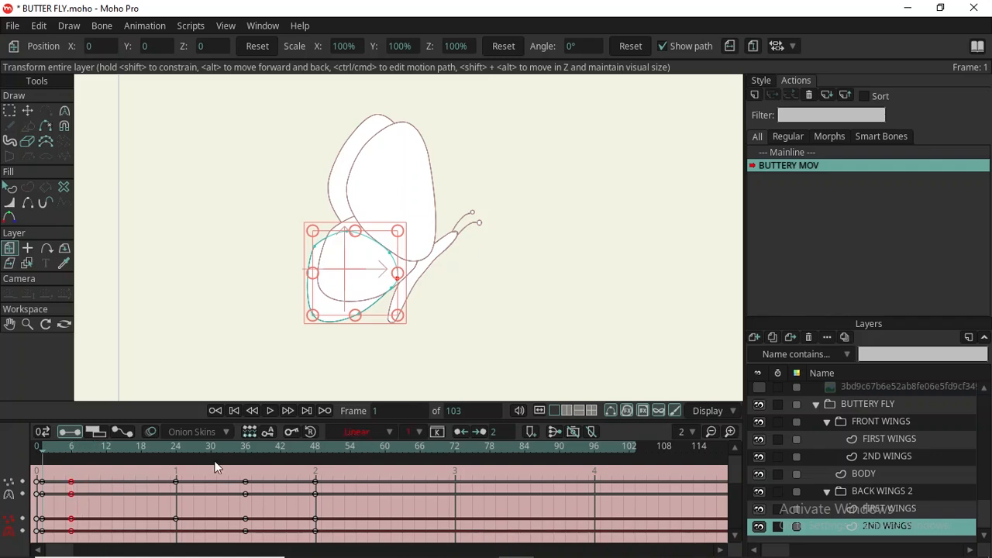
pyautogui.moveTo(171, 476); pyautogui.dragTo(106, 499)
pyautogui.moveTo(223, 474); pyautogui.dragTo(234, 496)
pyautogui.moveTo(179, 495); pyautogui.dragTo(145, 496)
pyautogui.moveTo(271, 482); pyautogui.dragTo(335, 550)
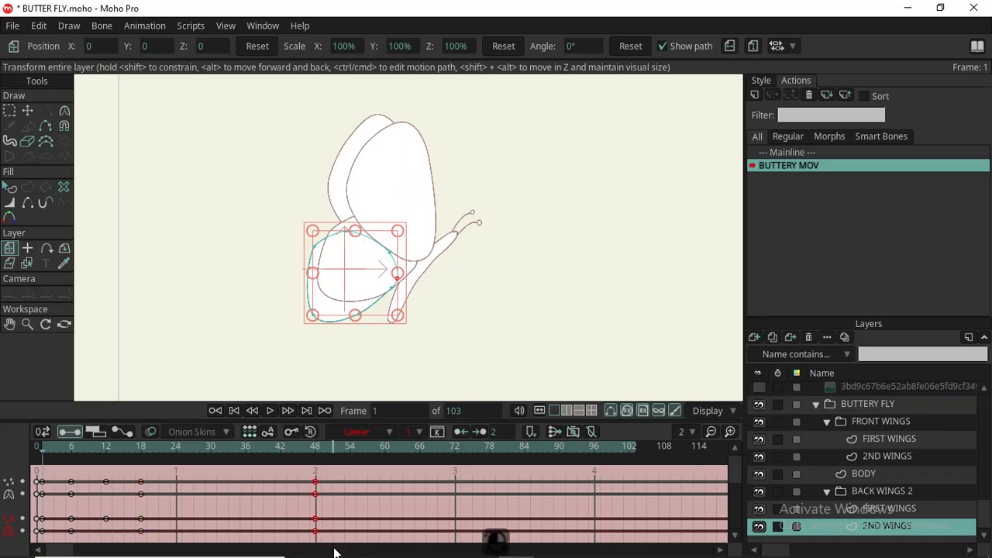
pyautogui.moveTo(315, 493); pyautogui.dragTo(177, 492)
# Play the compressed flap cycle from frame 0, checking the wing motion up close and from afar, and stop at frame 2.
pyautogui.moveTo(38, 449); pyautogui.dragTo(23, 470)
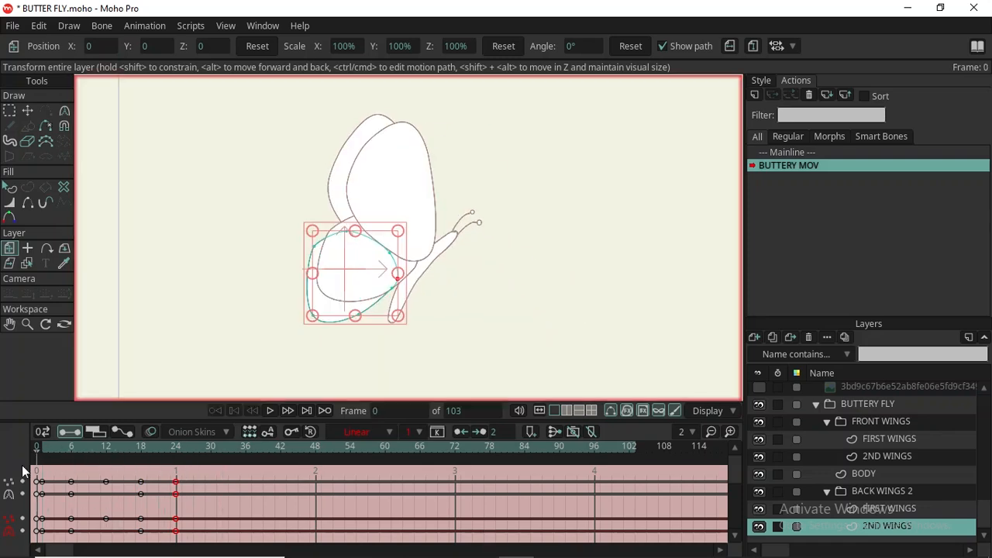
pyautogui.click(272, 405)
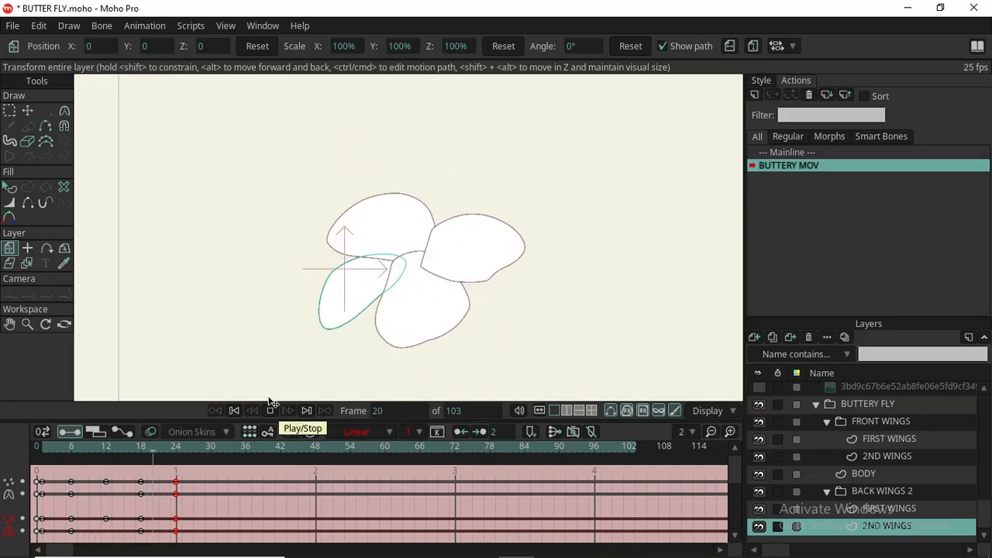
pyautogui.scroll(-4, 476, 253)
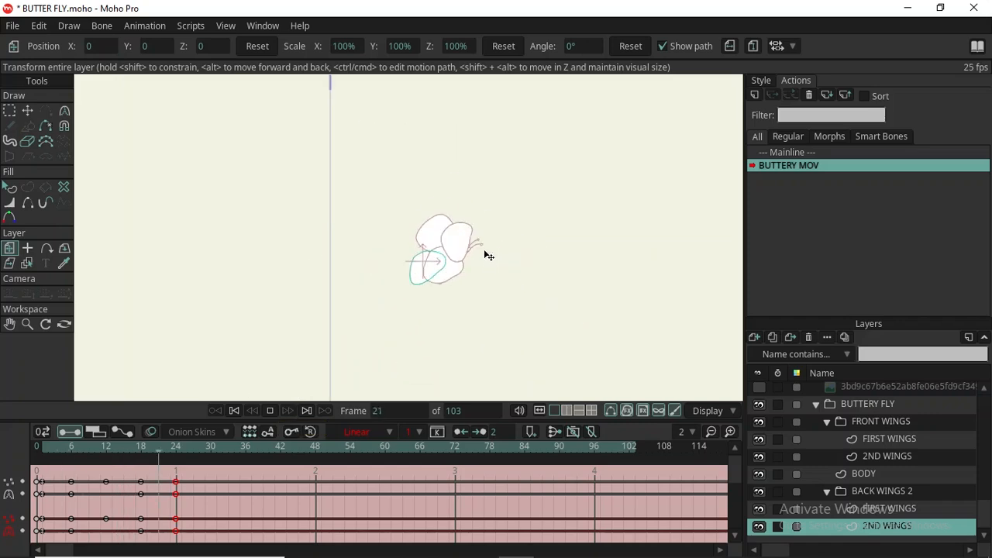
pyautogui.scroll(8, 487, 255)
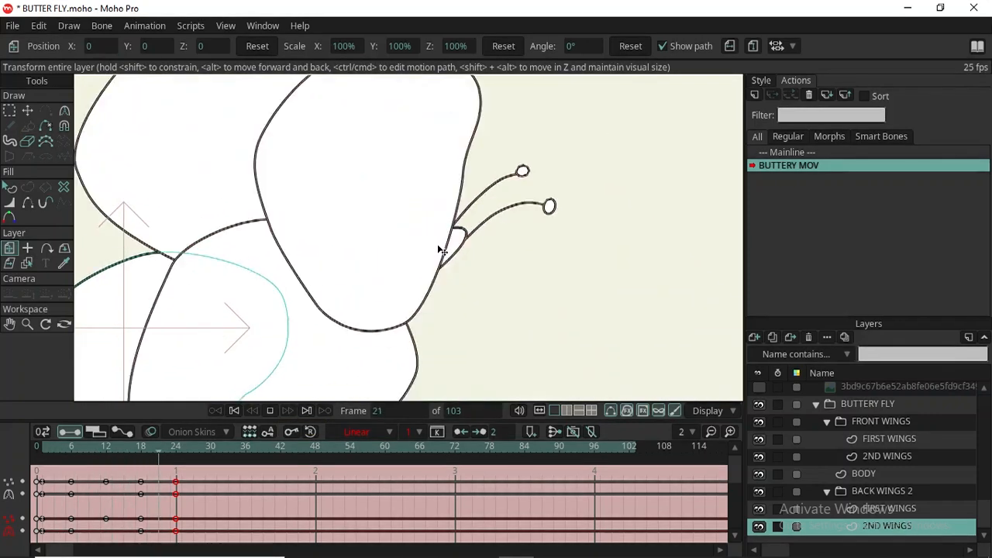
pyautogui.scroll(-6, 438, 251)
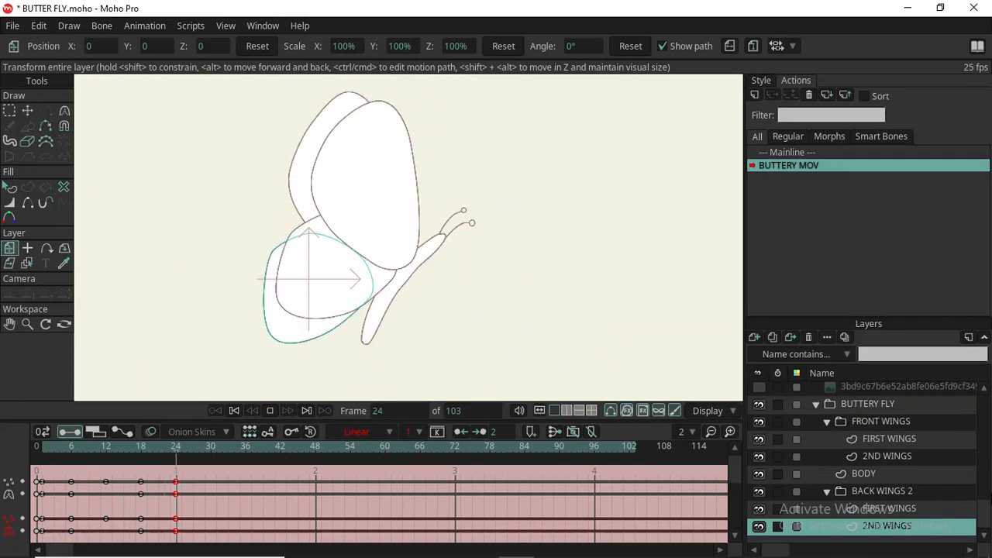
pyautogui.click(48, 447)
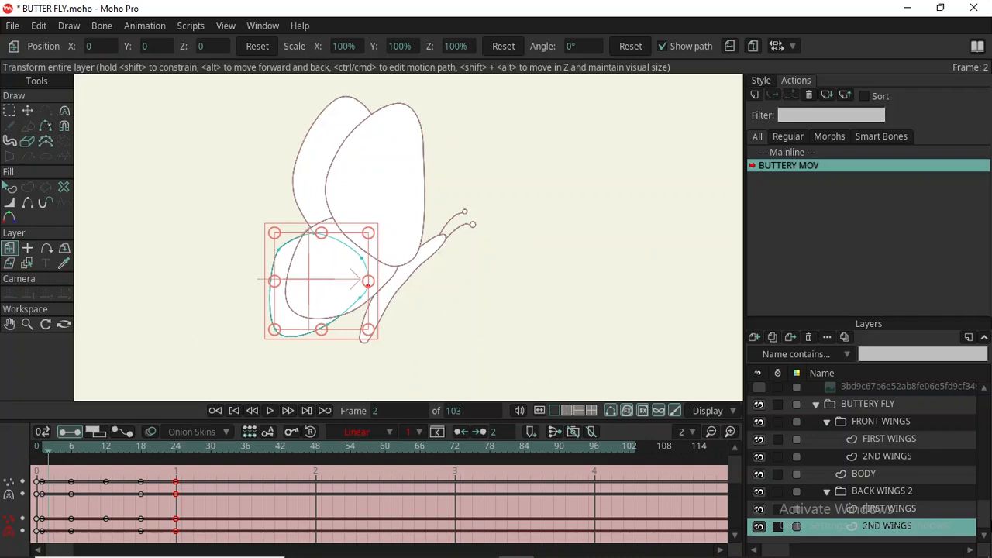
# At frame 10, pull the base of the front FIRST WINGS shape toward the body with the Magnet tool.
pyautogui.scroll(1, 942, 470)
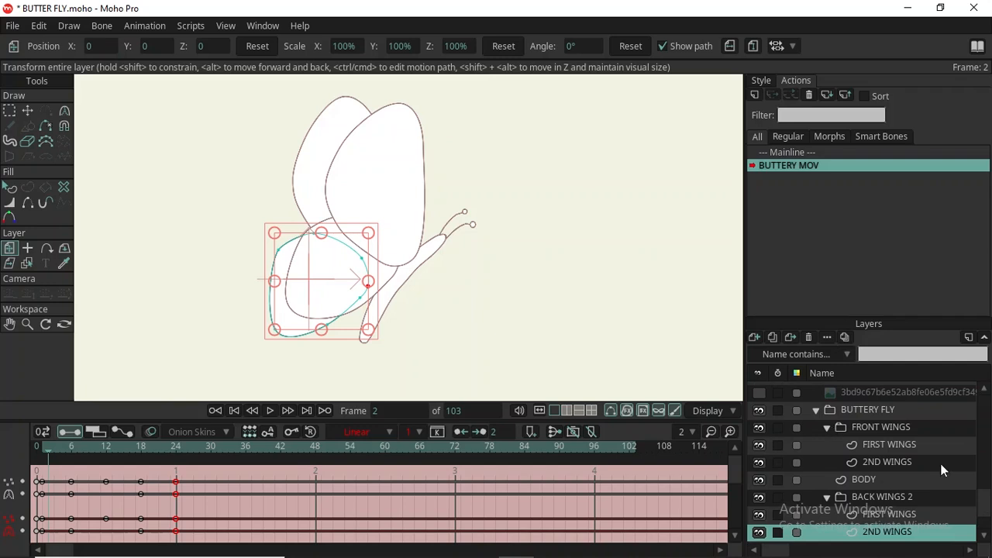
pyautogui.click(892, 449)
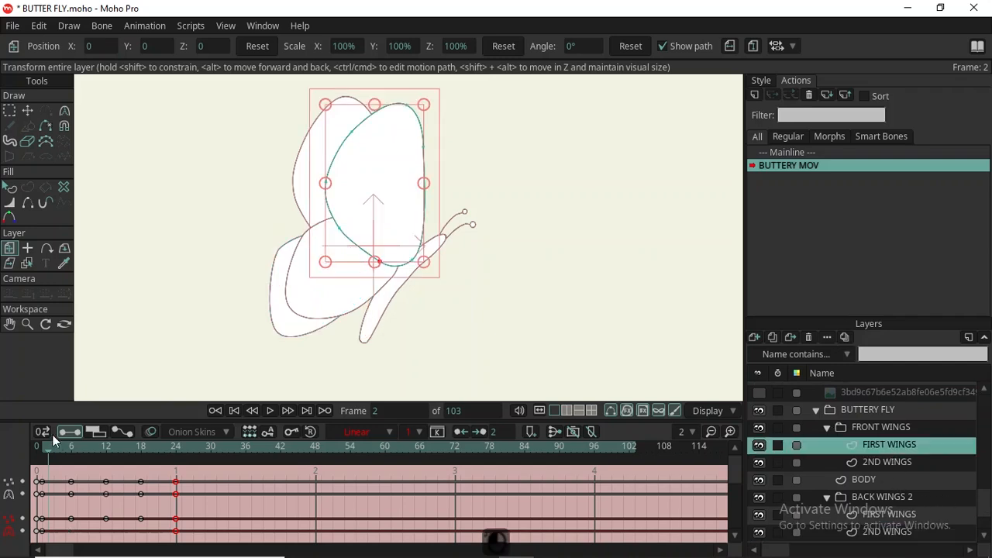
pyautogui.moveTo(47, 446); pyautogui.dragTo(100, 463)
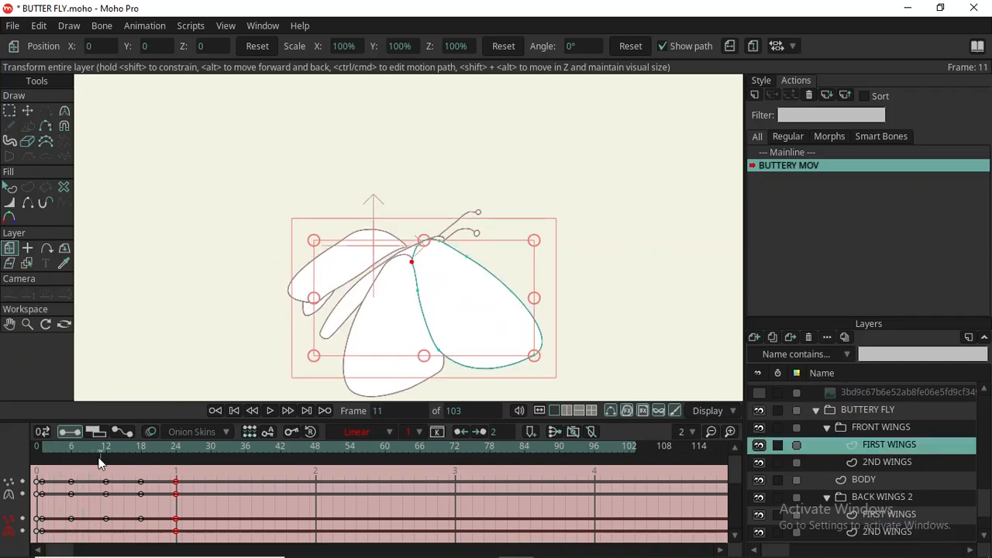
pyautogui.moveTo(99, 463)
pyautogui.mouseDown()
pyautogui.moveTo(76, 446)
pyautogui.moveTo(90, 452)
pyautogui.mouseUp()
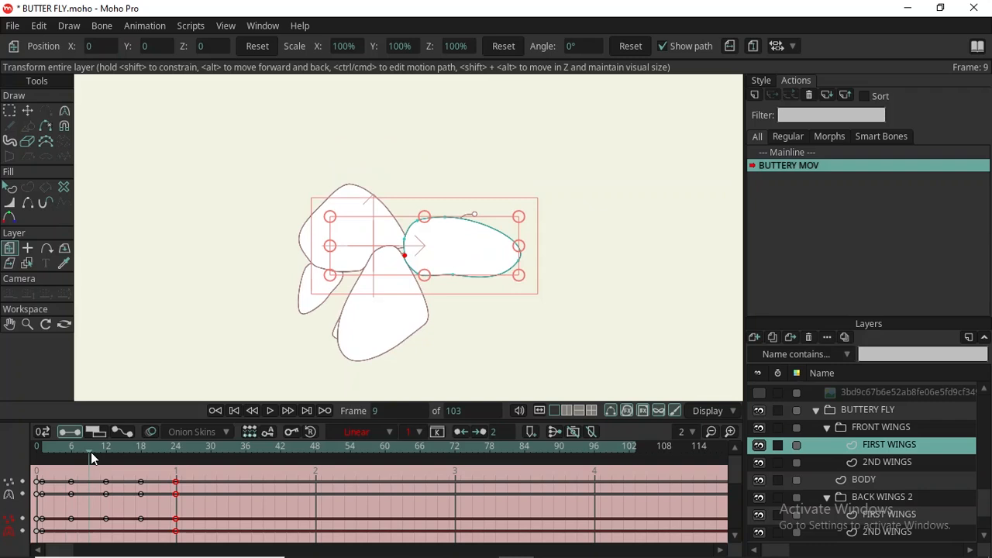
pyautogui.moveTo(91, 452); pyautogui.dragTo(98, 482)
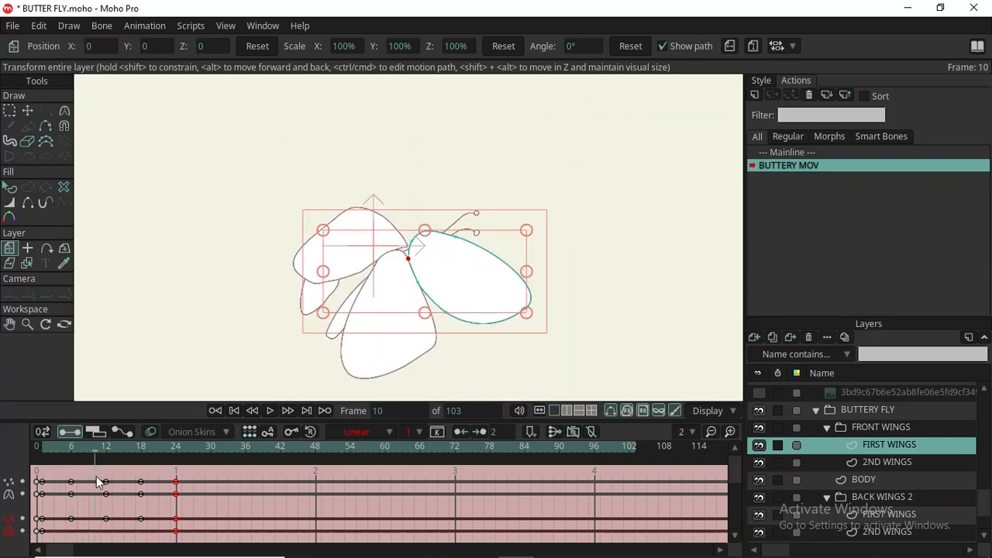
pyautogui.scroll(3, 488, 242)
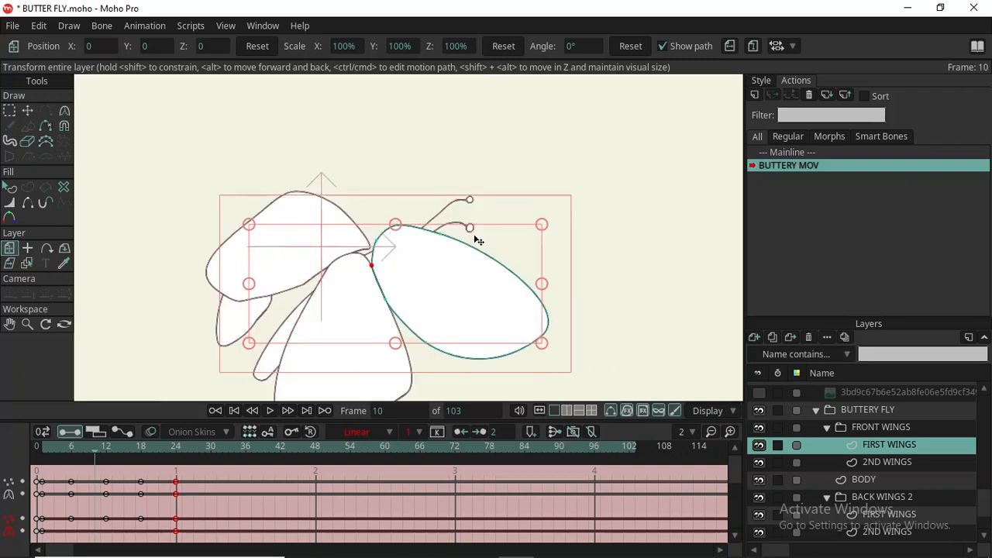
pyautogui.scroll(-3, 385, 232)
pyautogui.scroll(3, 365, 244)
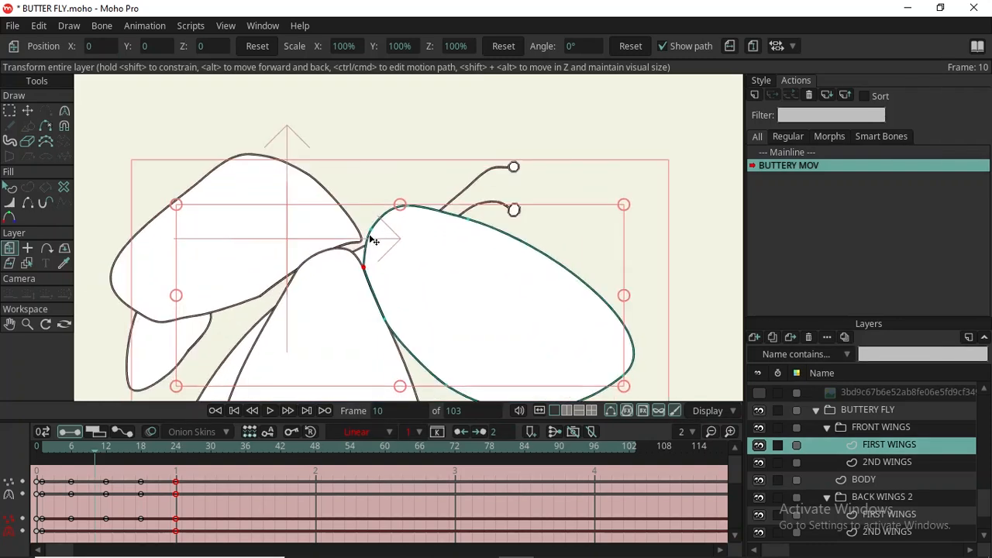
pyautogui.press('x')
pyautogui.moveTo(386, 245); pyautogui.dragTo(419, 241)
pyautogui.scroll(-2, 394, 249)
pyautogui.scroll(1, 369, 283)
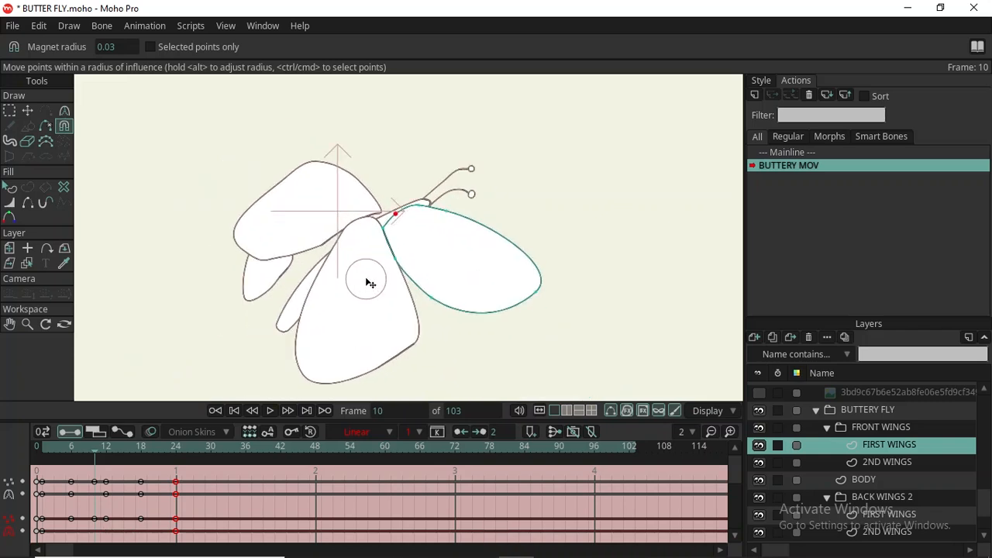
# Reshape the upper end of the front 2ND WINGS at frame 10 with the Magnet tool so it joins the body.
pyautogui.keyDown('ctrl'); pyautogui.keyDown('alt'); pyautogui.click(368, 268); pyautogui.keyUp('alt'); pyautogui.keyUp('ctrl')
pyautogui.press('m')
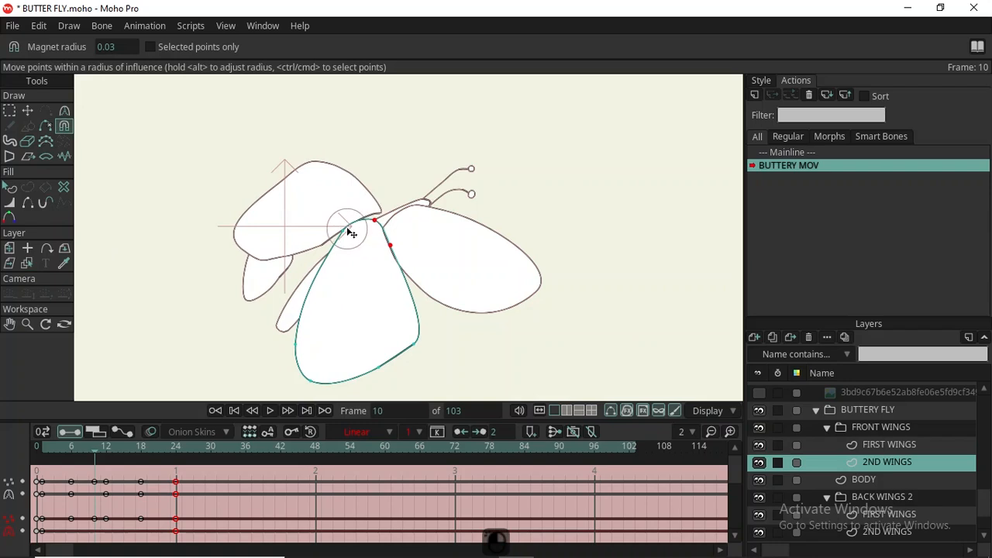
pyautogui.moveTo(379, 239)
pyautogui.mouseDown()
pyautogui.moveTo(390, 243)
pyautogui.moveTo(377, 235)
pyautogui.mouseUp()
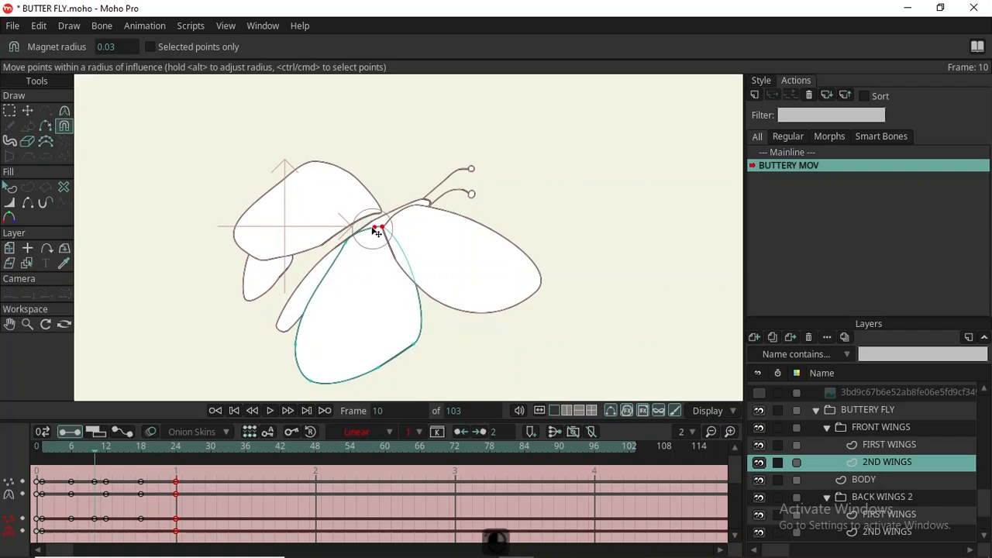
pyautogui.scroll(-3, 345, 250)
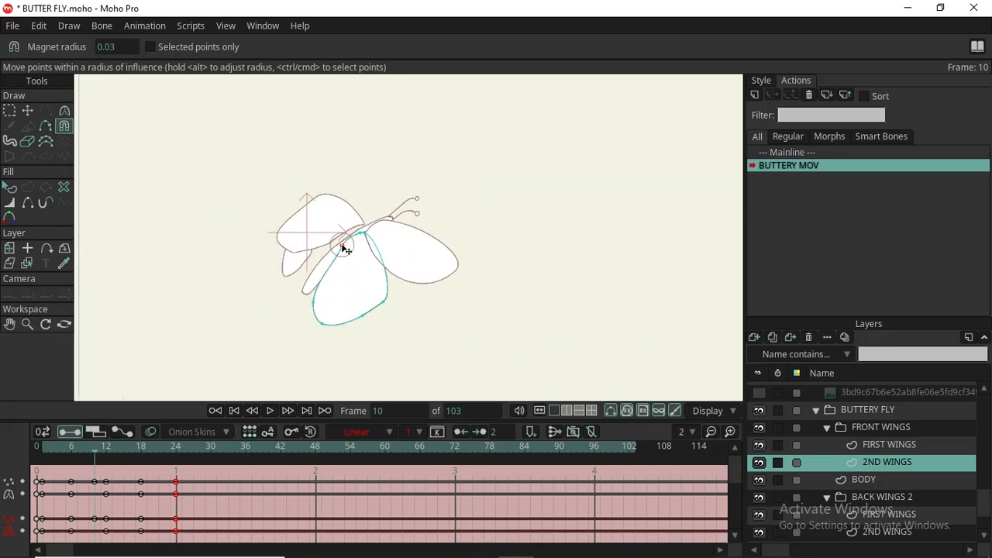
# Stretch the inner end of the back FIRST WINGS toward the head at frame 10 so its lower edge follows the body.
pyautogui.hotkey('ctrl', 'alt')
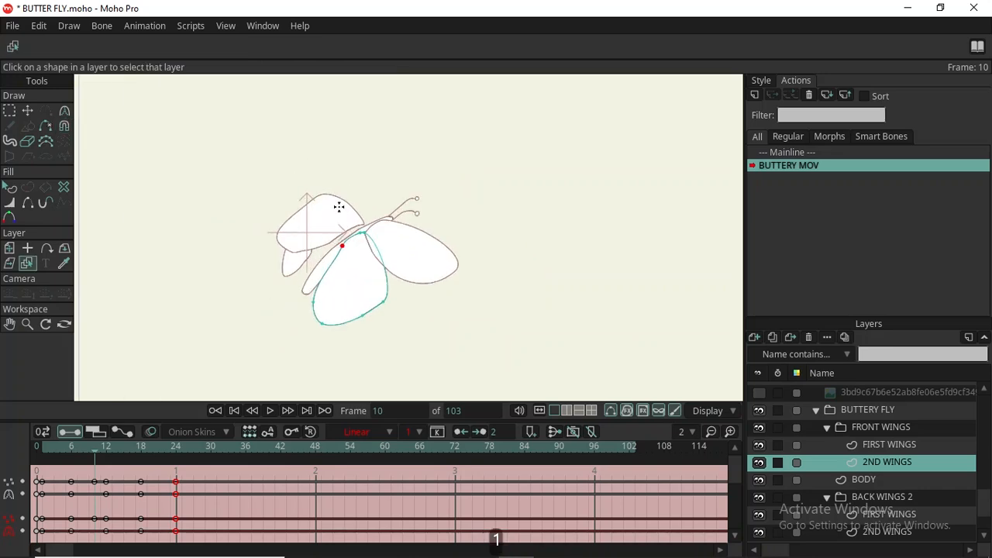
pyautogui.click(339, 206)
pyautogui.scroll(3, 352, 225)
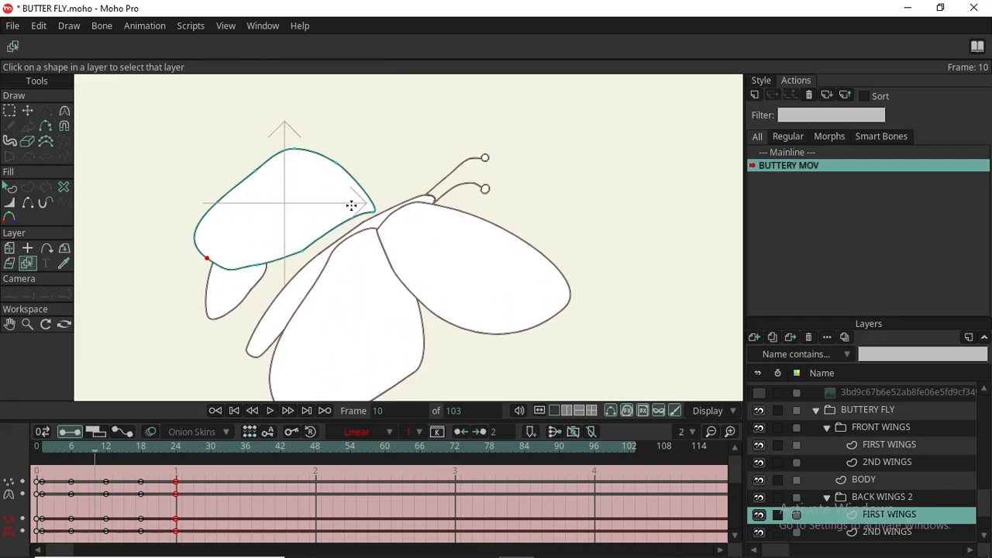
pyautogui.moveTo(306, 239); pyautogui.dragTo(397, 215)
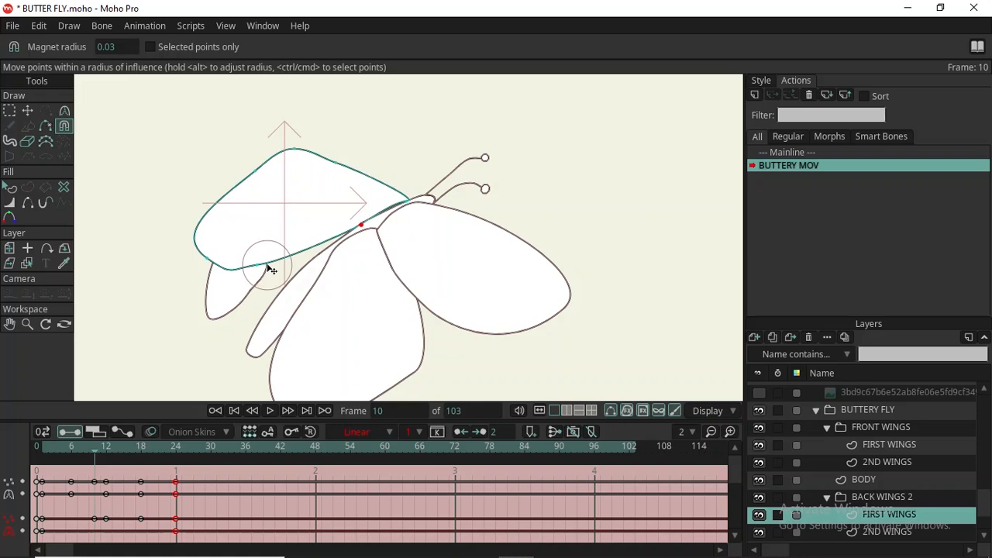
# At frame 10, stretch the inner end of the back 2ND WINGS to the body and adjust its lower edge points.
pyautogui.press('q')
pyautogui.keyDown('ctrl'); pyautogui.keyDown('alt'); pyautogui.click(243, 281); pyautogui.keyUp('alt'); pyautogui.keyUp('ctrl')
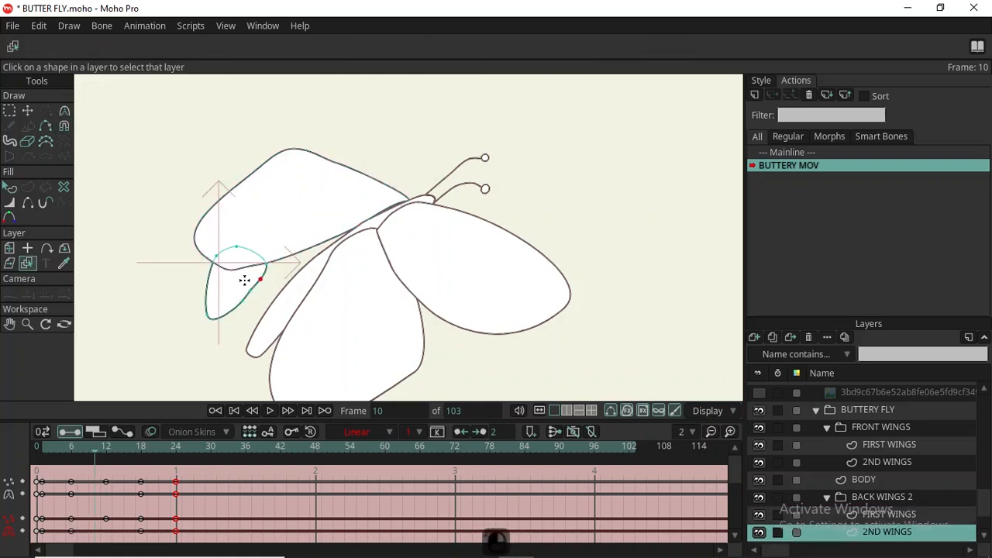
pyautogui.press('x')
pyautogui.moveTo(264, 276); pyautogui.dragTo(321, 240)
pyautogui.moveTo(254, 288); pyautogui.dragTo(345, 244)
pyautogui.press('t')
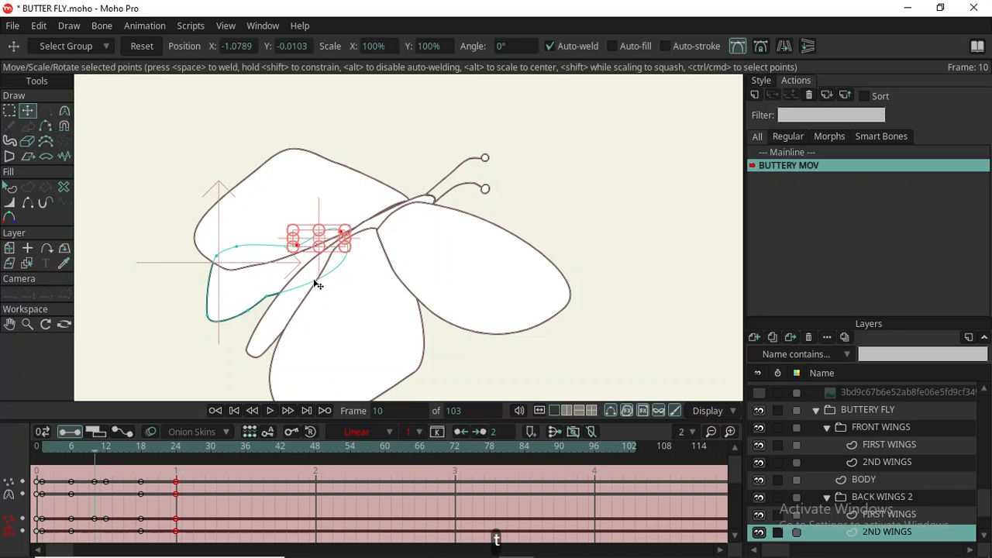
pyautogui.click(347, 233)
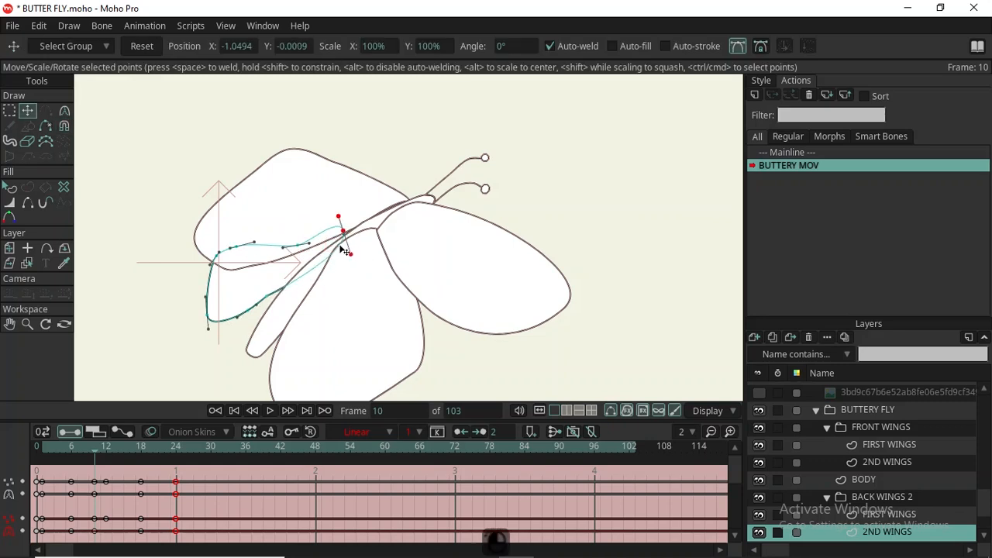
pyautogui.click(272, 301)
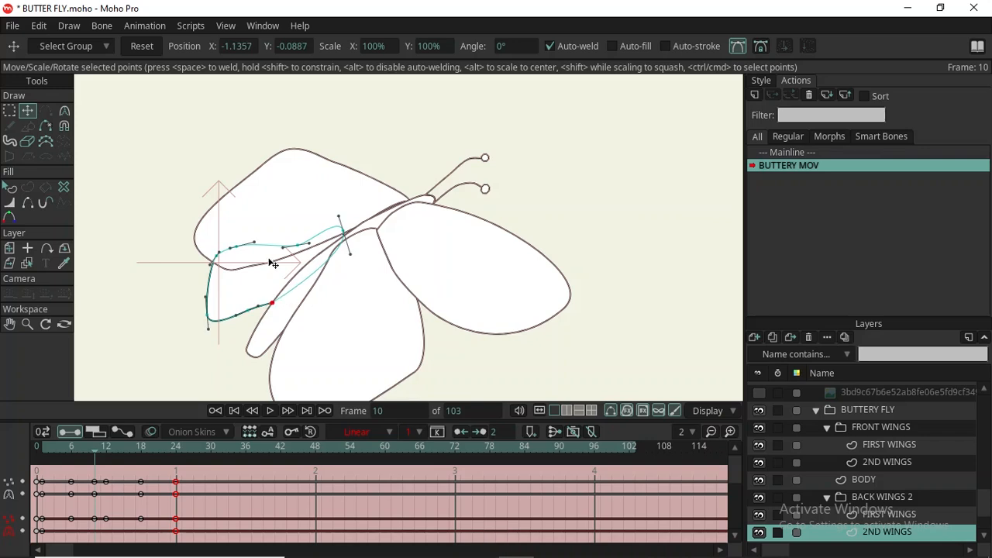
pyautogui.scroll(-2, 270, 264)
pyautogui.scroll(3, 279, 266)
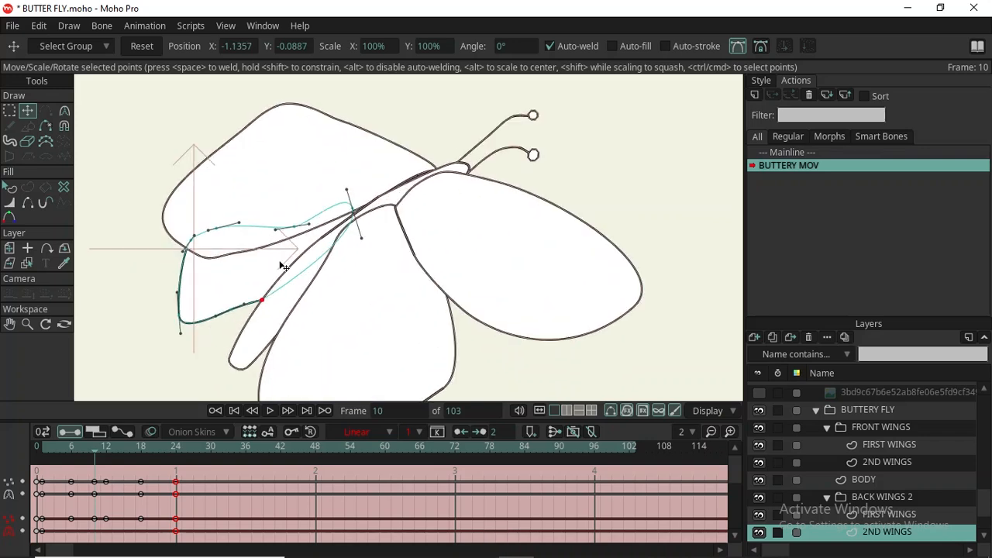
# Pull the upper points of the front 2ND WINGS at frame 10 to the inner corner of the front FIRST WINGS with the Magnet tool.
pyautogui.keyDown('ctrl'); pyautogui.keyDown('alt'); pyautogui.click(357, 271); pyautogui.keyUp('alt'); pyautogui.keyUp('ctrl')
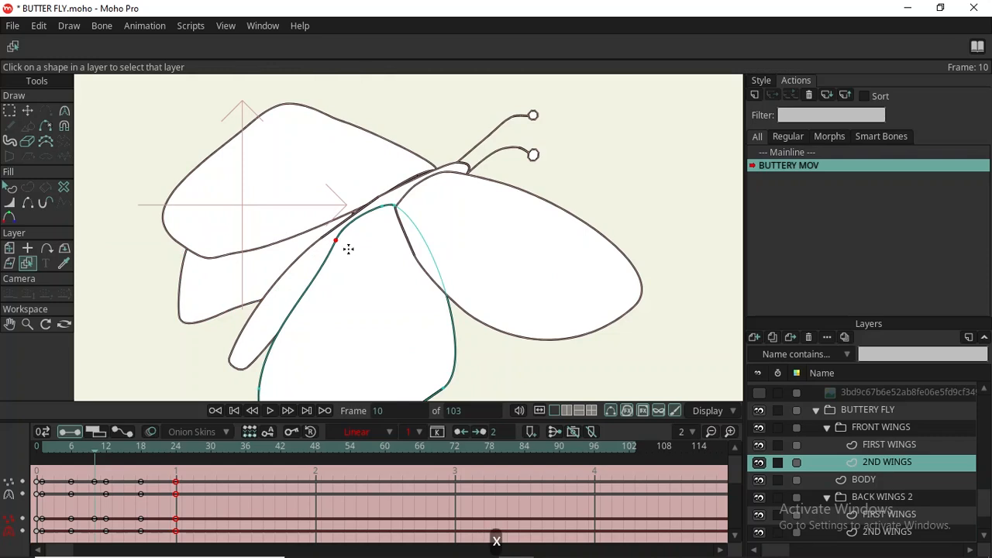
pyautogui.press('m')
pyautogui.moveTo(343, 245); pyautogui.dragTo(398, 210)
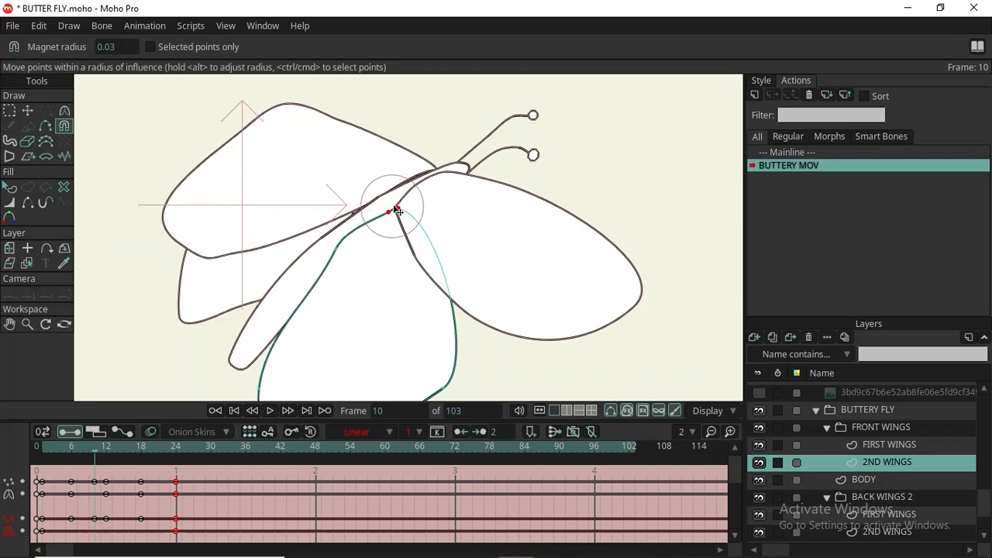
pyautogui.scroll(-4, 334, 215)
pyautogui.scroll(3, 267, 233)
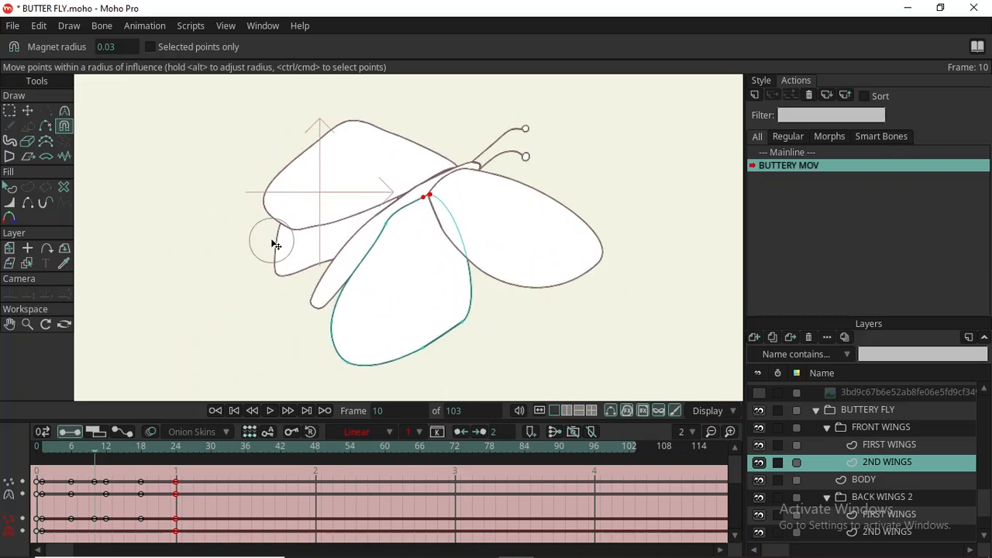
# At frame 6, reshape the body-side edge of the front 2ND WINGS with the Magnet tool so its inner end meets the body.
pyautogui.moveTo(89, 444)
pyautogui.mouseDown()
pyautogui.moveTo(56, 431)
pyautogui.moveTo(73, 431)
pyautogui.mouseUp()
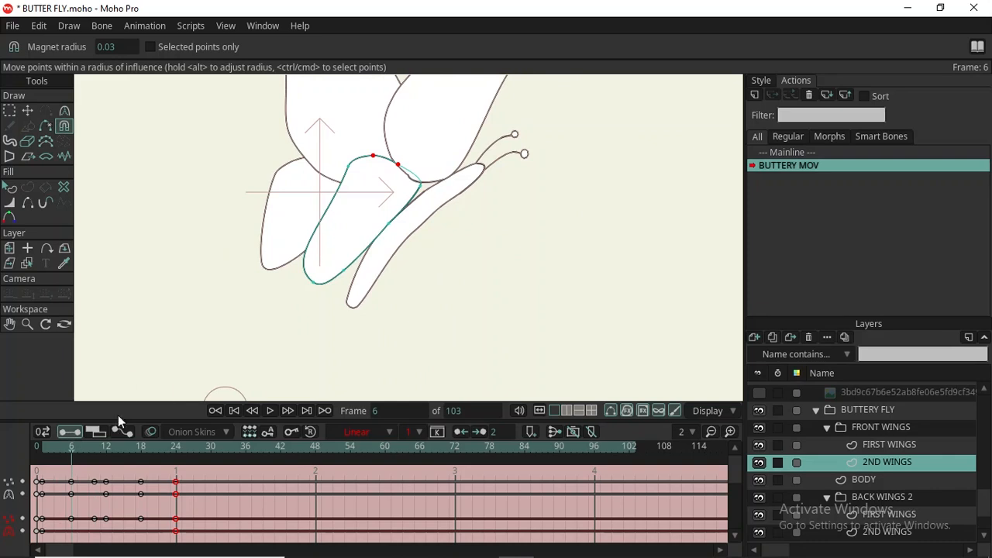
pyautogui.scroll(3, 422, 188)
pyautogui.moveTo(415, 194); pyautogui.dragTo(434, 191)
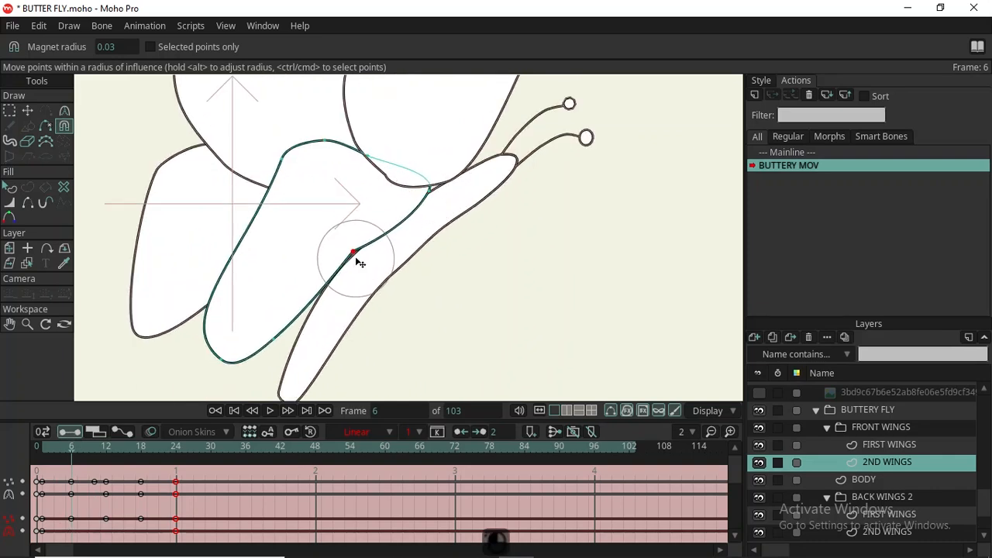
pyautogui.scroll(-3, 357, 247)
pyautogui.scroll(3, 353, 222)
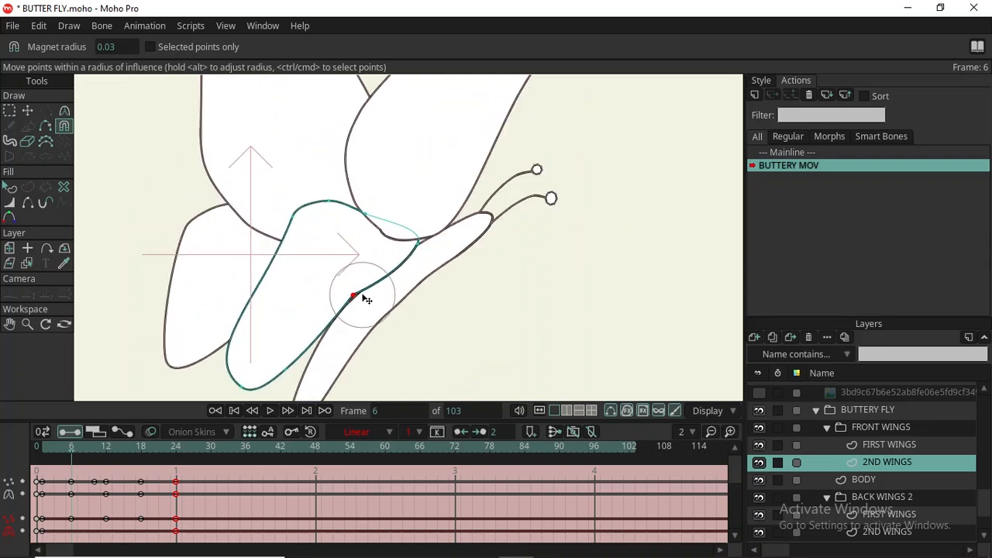
# Smooth the lower edge of the front 2ND WINGS at frame 6 by transforming its points and handles so it follows the body.
pyautogui.press('c')
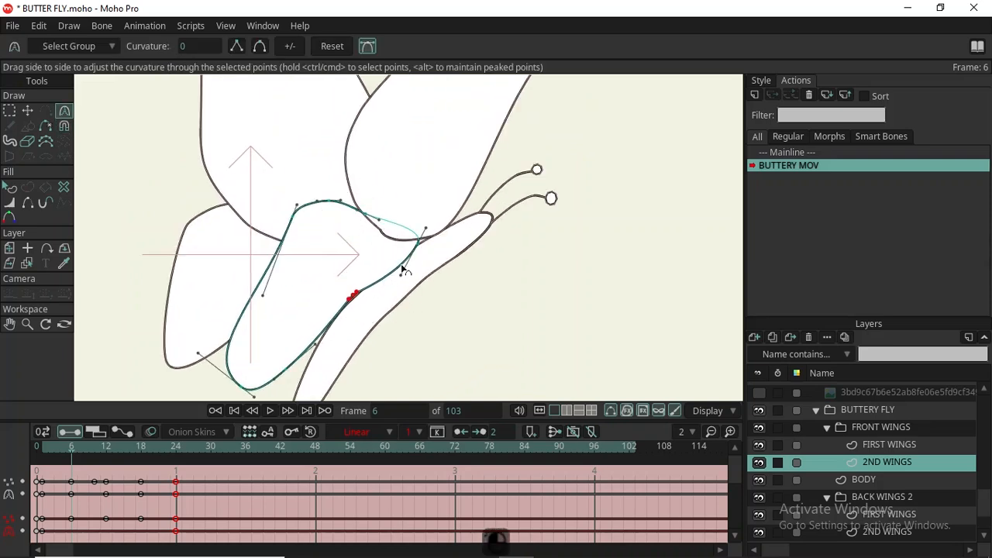
pyautogui.press('t')
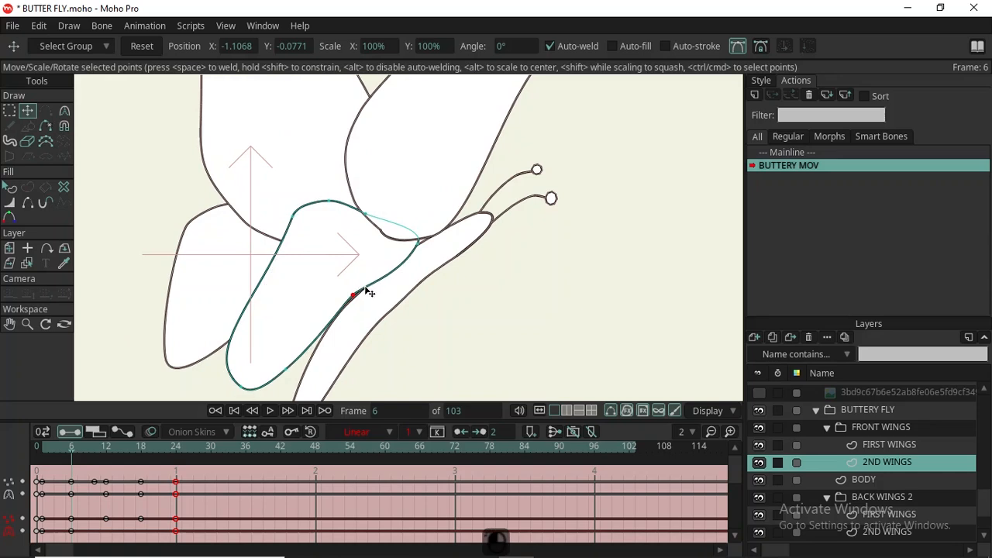
pyautogui.moveTo(354, 293); pyautogui.dragTo(359, 302)
pyautogui.moveTo(314, 353); pyautogui.dragTo(316, 344)
pyautogui.moveTo(295, 216); pyautogui.dragTo(289, 214)
pyautogui.scroll(-6, 247, 307)
pyautogui.scroll(1, 260, 287)
pyautogui.scroll(2, 263, 289)
pyautogui.scroll(3, 262, 290)
pyautogui.moveTo(359, 311); pyautogui.dragTo(369, 305)
pyautogui.scroll(-5, 371, 304)
pyautogui.scroll(5, 321, 310)
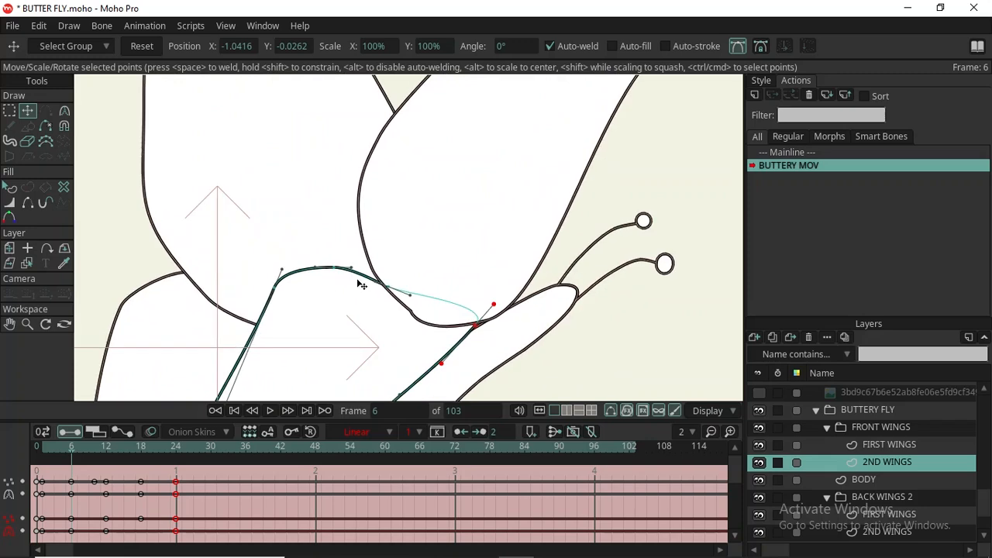
# Round out the upper edge of the front 2ND WINGS at frame 6 by moving its top and outer corner points.
pyautogui.moveTo(375, 284); pyautogui.dragTo(398, 278)
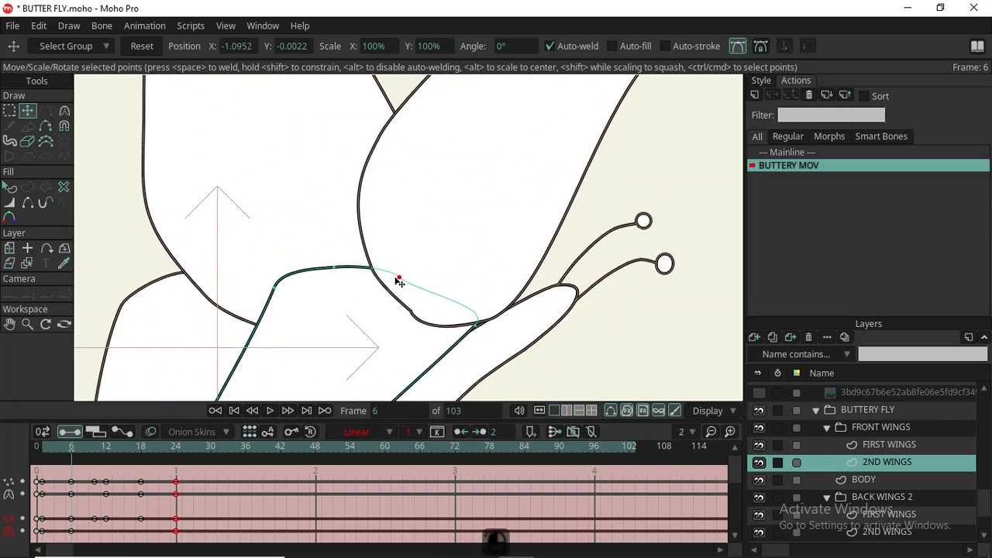
pyautogui.moveTo(290, 284); pyautogui.dragTo(297, 253)
pyautogui.scroll(-4, 299, 254)
pyautogui.scroll(2, 317, 288)
pyautogui.scroll(1, 289, 335)
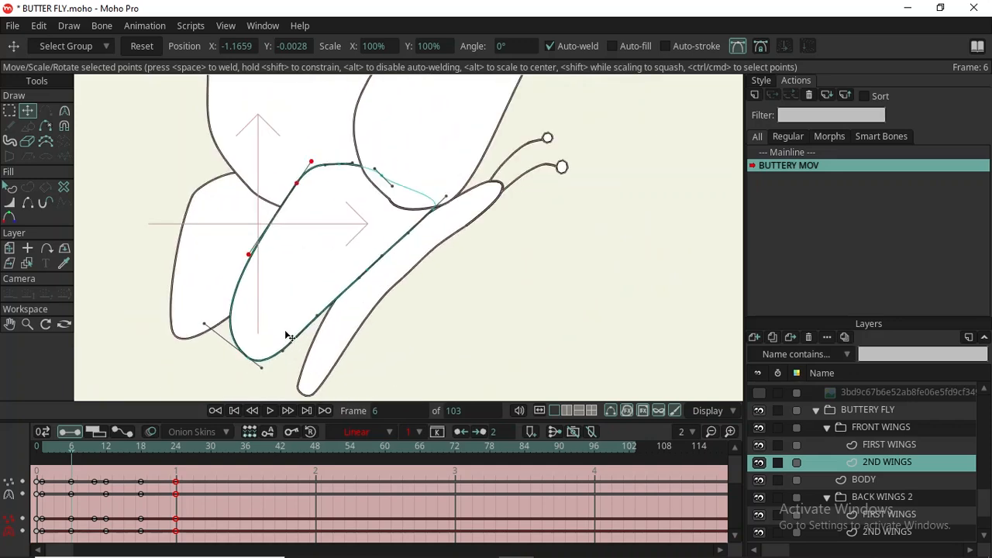
# At frame 20, pull the inner corner of the front FIRST WINGS upward with the Magnet tool to round off its base.
pyautogui.moveTo(77, 448); pyautogui.dragTo(155, 455)
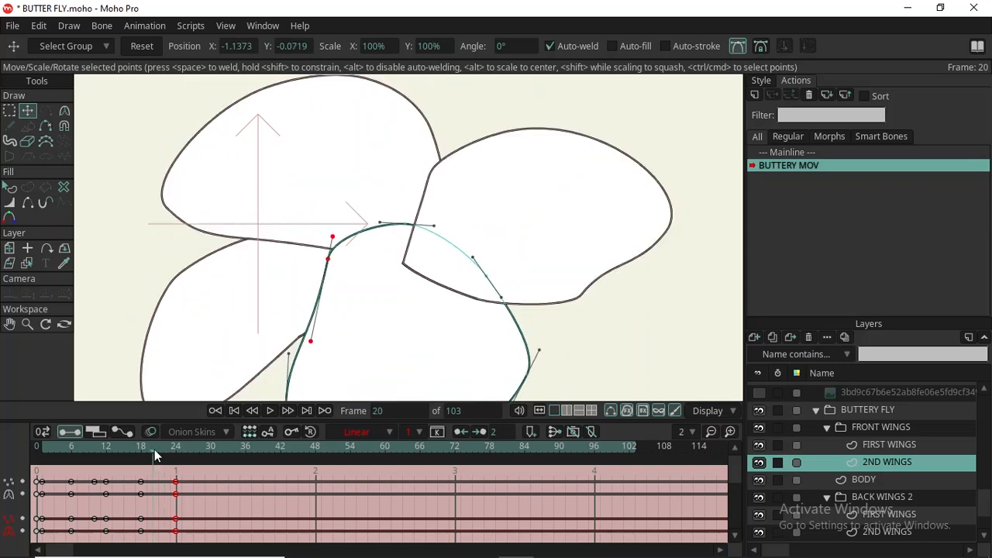
pyautogui.hotkey('ctrl', 'alt')
pyautogui.click(464, 281)
pyautogui.press('x')
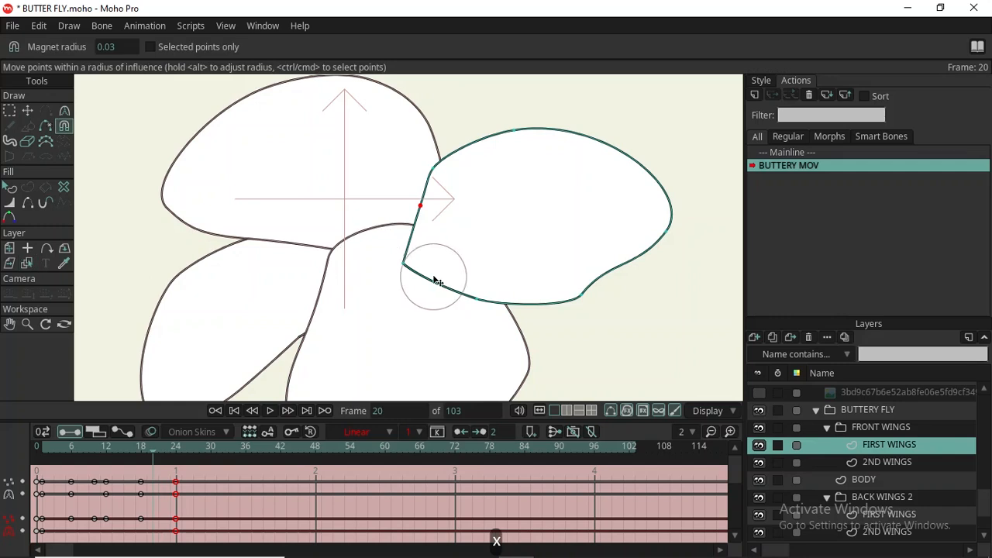
pyautogui.moveTo(403, 264)
pyautogui.mouseDown()
pyautogui.moveTo(425, 206)
pyautogui.moveTo(416, 200)
pyautogui.mouseUp()
pyautogui.scroll(-3, 422, 210)
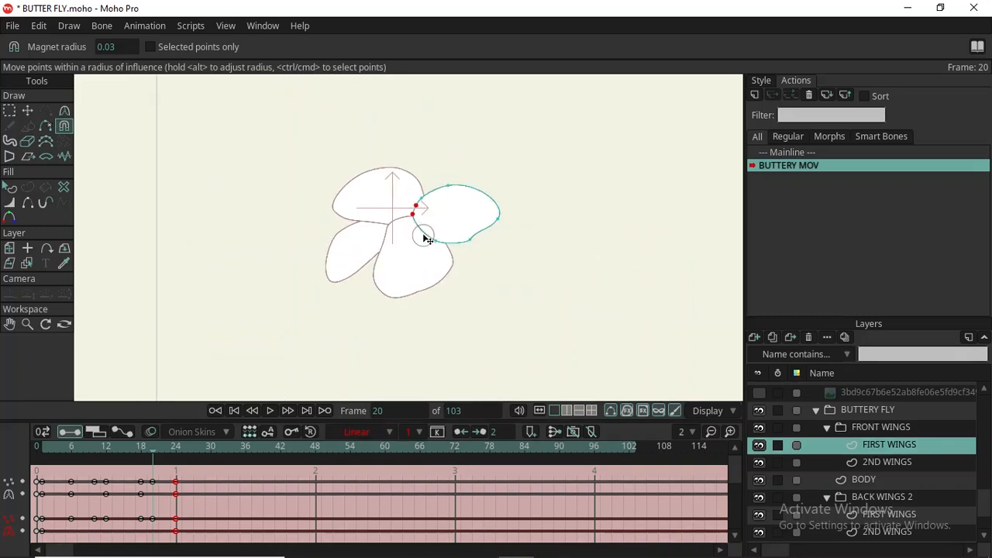
pyautogui.scroll(2, 425, 238)
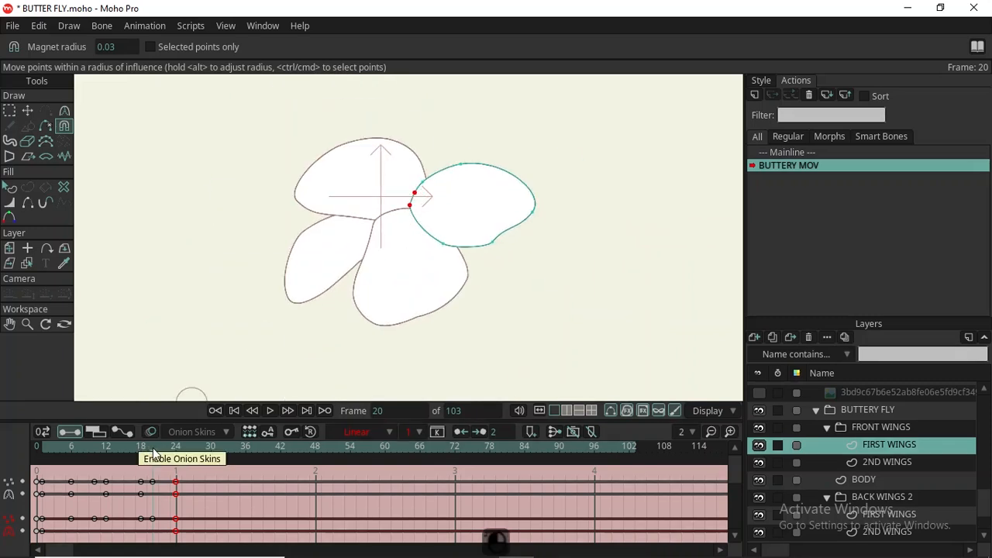
# At frame 19, reshape the upper inner edge of the front 2ND WINGS with the Magnet tool so it joins the front FIRST WINGS corner.
pyautogui.click(146, 451)
pyautogui.scroll(2, 411, 226)
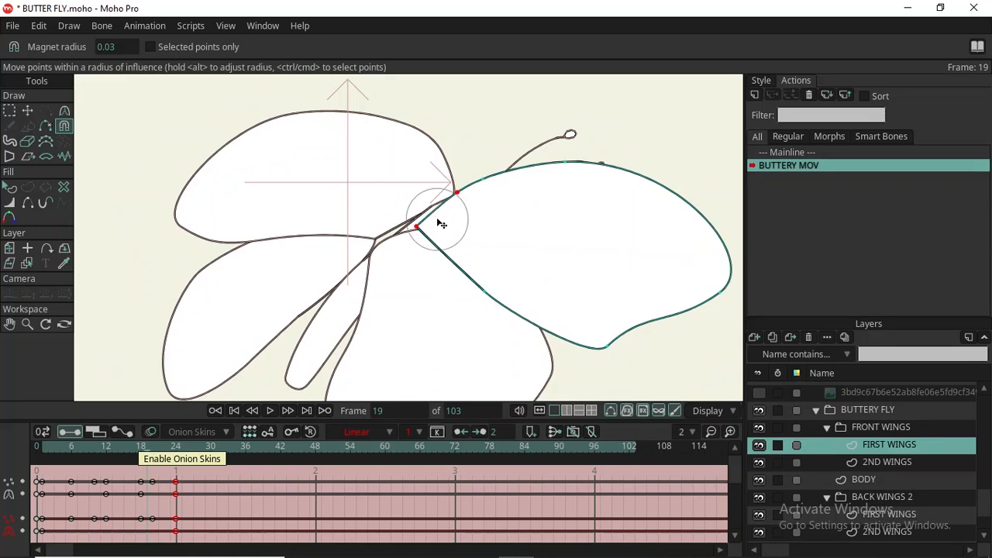
pyautogui.keyDown('ctrl'); pyautogui.keyDown('alt'); pyautogui.click(395, 255); pyautogui.keyUp('alt'); pyautogui.keyUp('ctrl')
pyautogui.moveTo(383, 262); pyautogui.dragTo(397, 284)
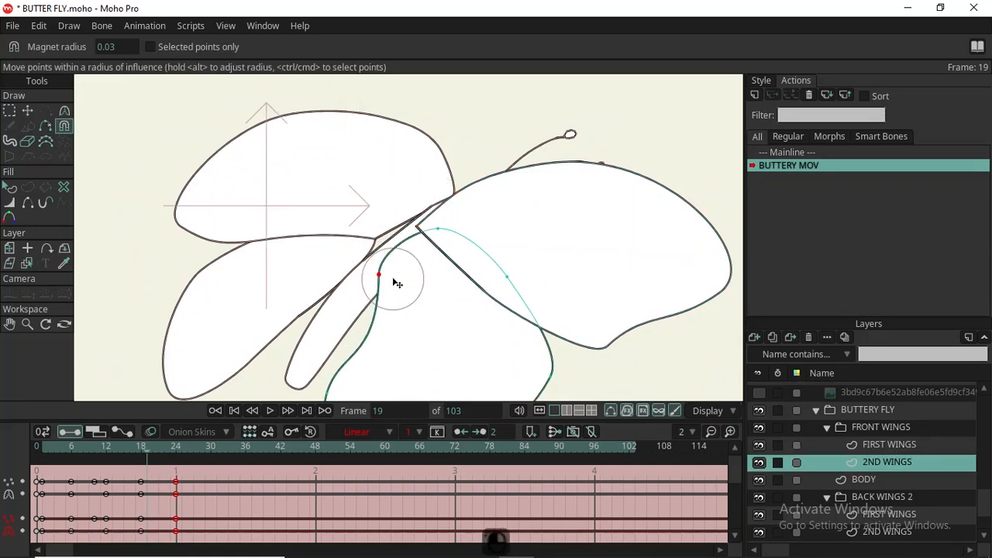
pyautogui.moveTo(416, 244); pyautogui.dragTo(432, 233)
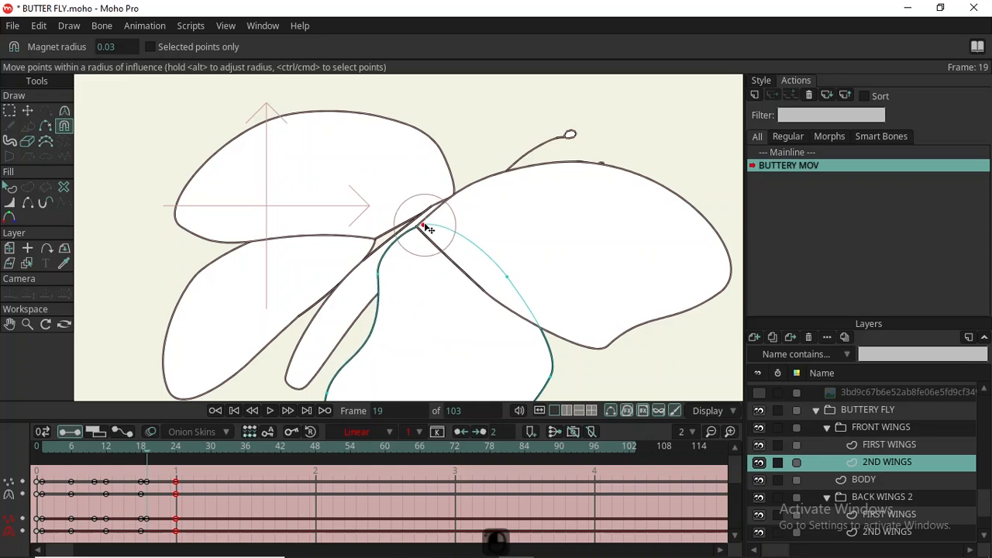
# Pull the inner ends of the back FIRST WINGS and back 2ND WINGS to the body at frame 19 with the Magnet tool.
pyautogui.keyDown('ctrl'); pyautogui.keyDown('alt'); pyautogui.click(380, 203); pyautogui.keyUp('alt'); pyautogui.keyUp('ctrl')
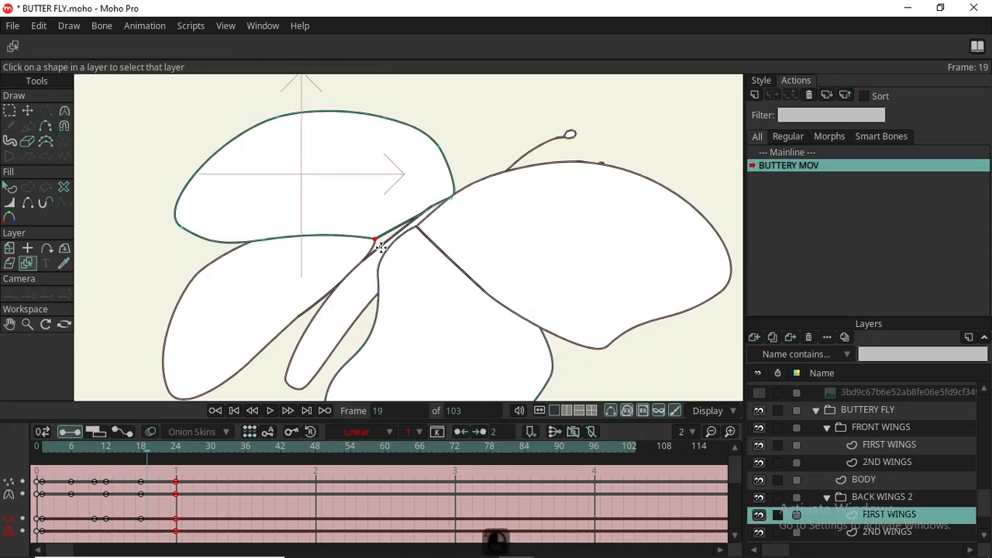
pyautogui.moveTo(399, 243); pyautogui.dragTo(417, 230)
pyautogui.keyDown('ctrl'); pyautogui.keyDown('alt'); pyautogui.click(347, 246); pyautogui.keyUp('alt'); pyautogui.keyUp('ctrl')
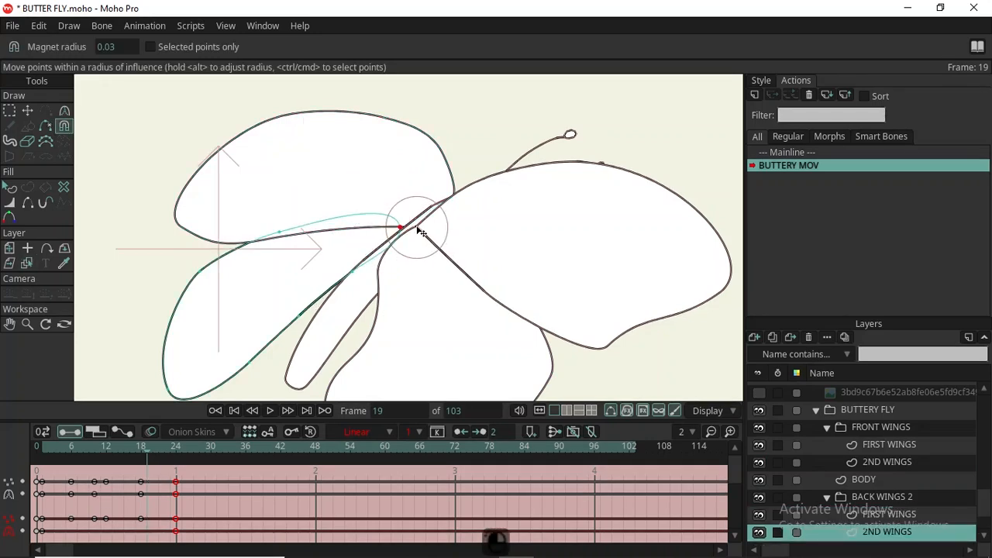
pyautogui.scroll(-5, 396, 226)
pyautogui.scroll(3, 396, 226)
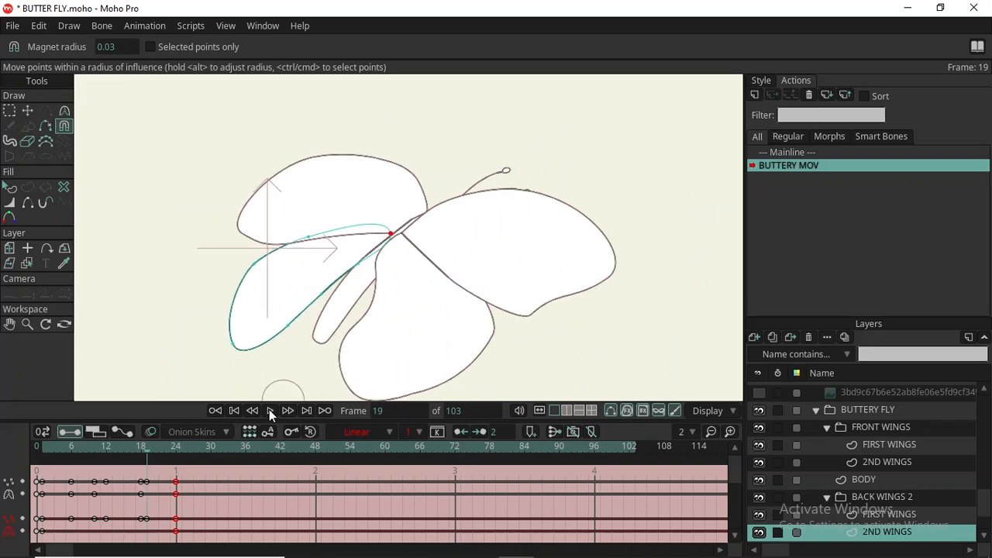
# Scrub to frame 12 and smooth the inner corner of the front FIRST WINGS with the Magnet tool.
pyautogui.moveTo(149, 449); pyautogui.dragTo(81, 474)
pyautogui.moveTo(137, 473)
pyautogui.mouseDown()
pyautogui.moveTo(106, 472)
pyautogui.moveTo(173, 470)
pyautogui.moveTo(116, 447)
pyautogui.moveTo(60, 455)
pyautogui.moveTo(67, 464)
pyautogui.moveTo(160, 460)
pyautogui.moveTo(126, 463)
pyautogui.moveTo(103, 449)
pyautogui.mouseUp()
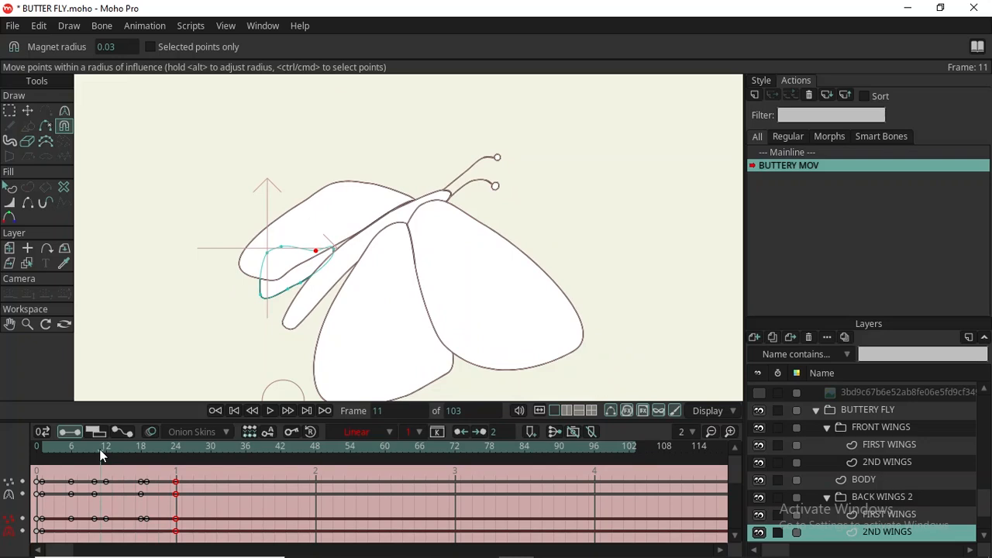
pyautogui.moveTo(101, 447); pyautogui.dragTo(104, 448)
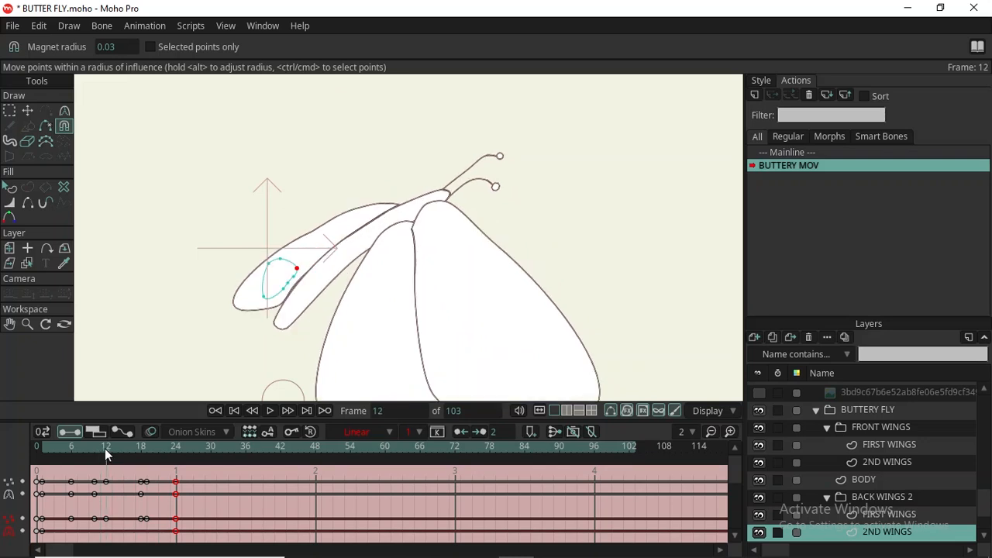
pyautogui.scroll(3, 425, 235)
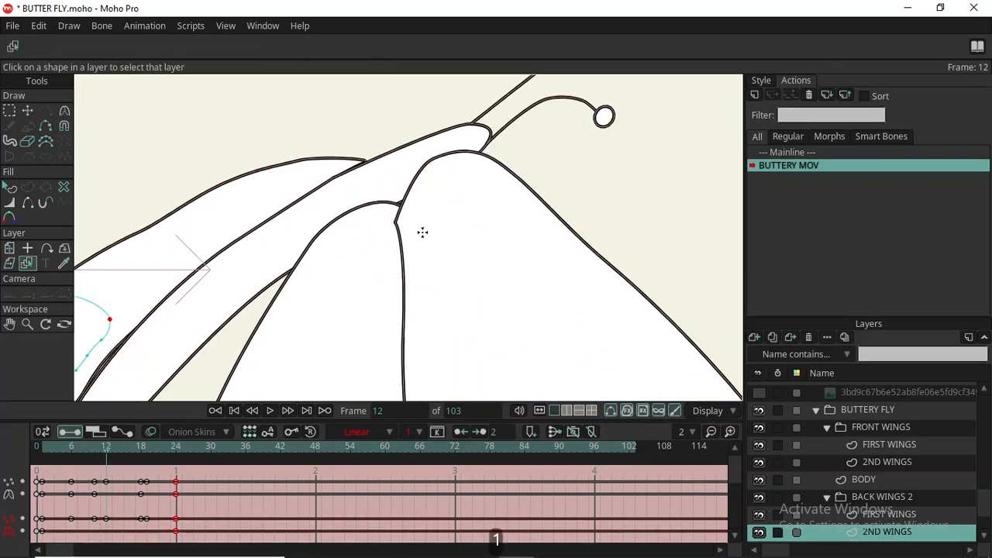
pyautogui.keyDown('ctrl'); pyautogui.keyDown('alt'); pyautogui.click(424, 233); pyautogui.keyUp('alt'); pyautogui.keyUp('ctrl')
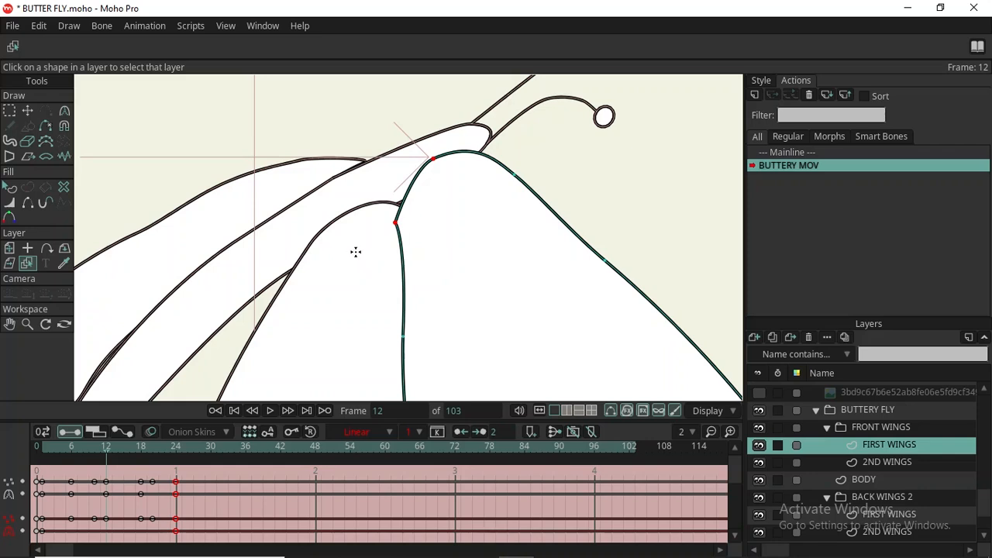
pyautogui.press('t')
pyautogui.press('x')
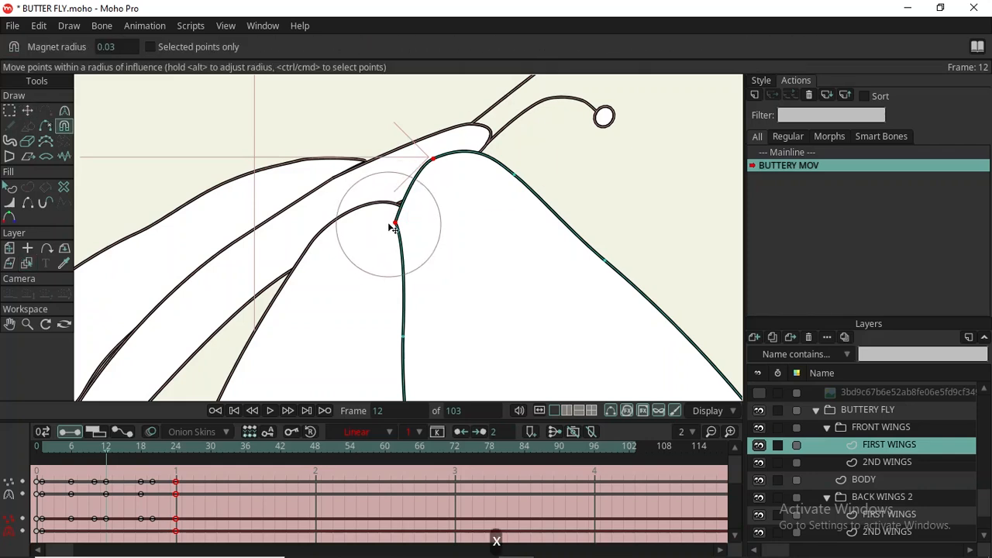
pyautogui.scroll(-5, 397, 202)
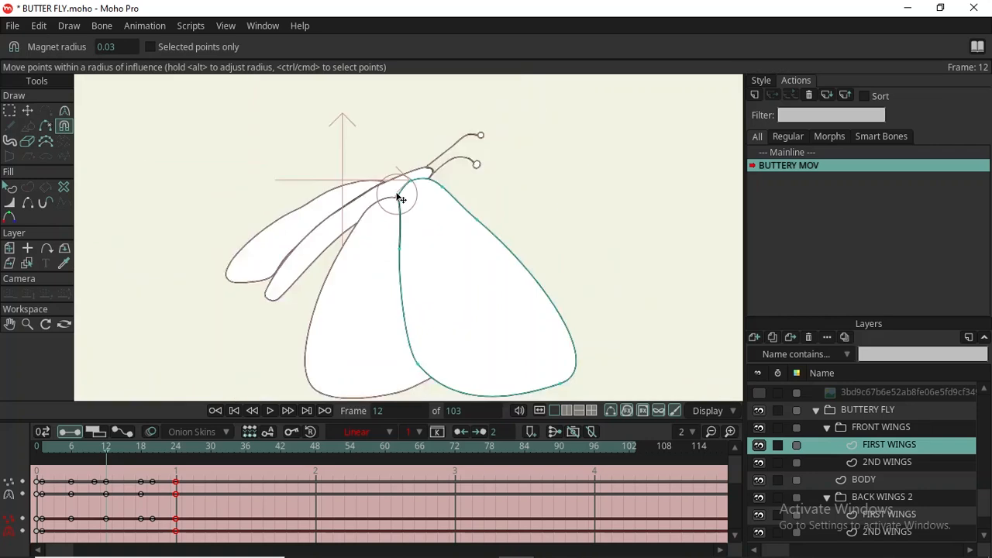
# Scrub the flap cycle from frame 12 to frame 23 and back to frame 1 to check the corrected wing motion.
pyautogui.moveTo(107, 448); pyautogui.dragTo(171, 492)
pyautogui.scroll(-3, 332, 291)
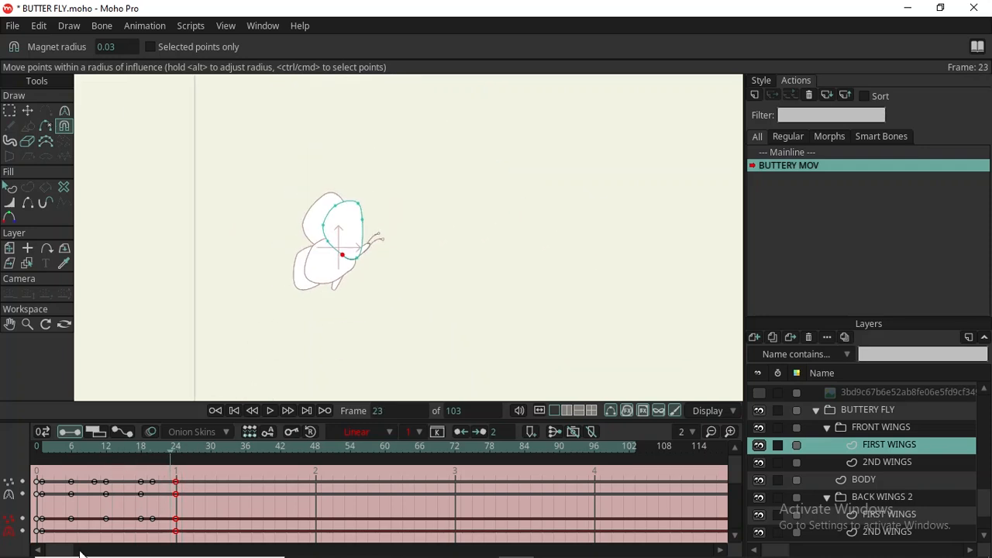
pyautogui.moveTo(168, 447); pyautogui.dragTo(43, 457)
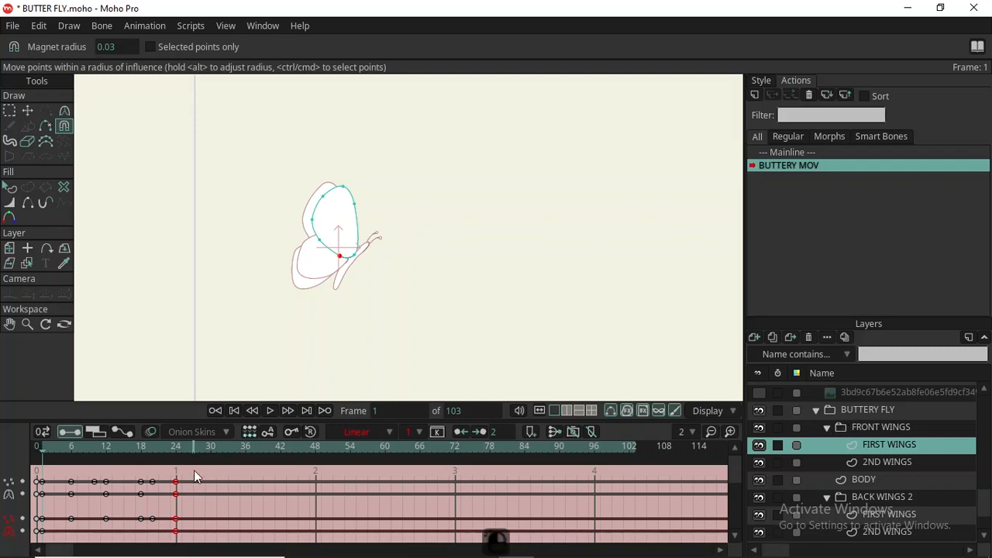
# Set the frame 24 keyframes of the front FIRST WINGS and front 2ND WINGS to Cycle interpolation, looping back to absolute frame 1.
pyautogui.click(379, 438)
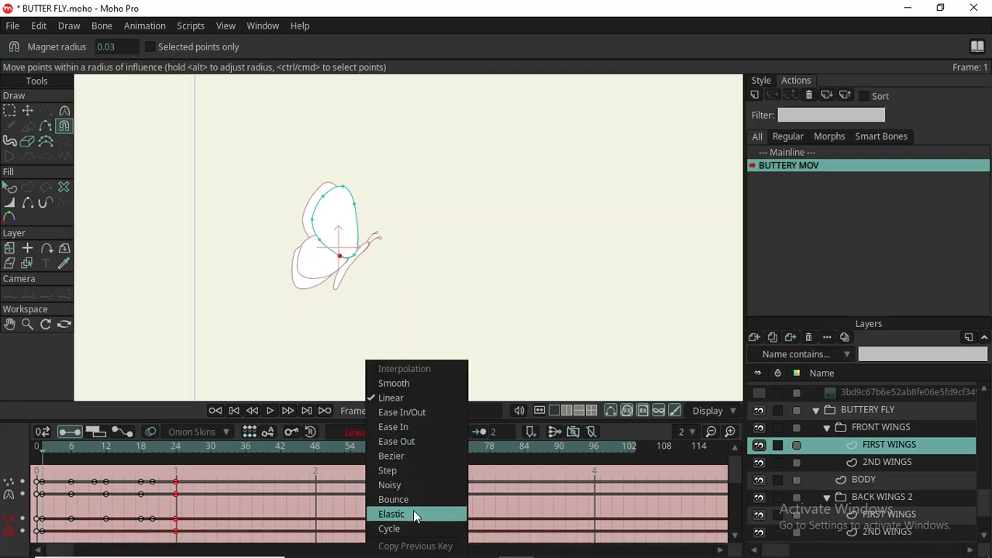
pyautogui.click(408, 533)
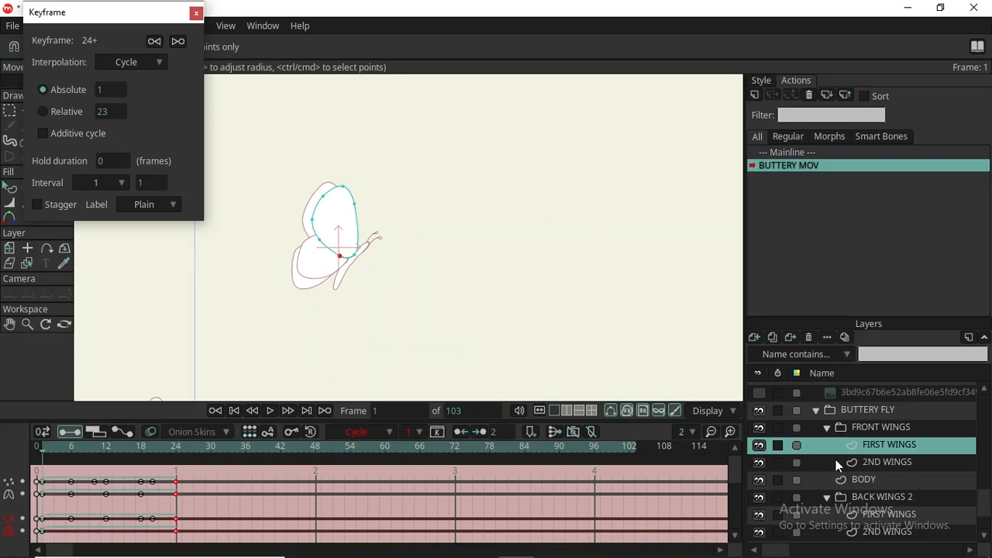
pyautogui.click(878, 463)
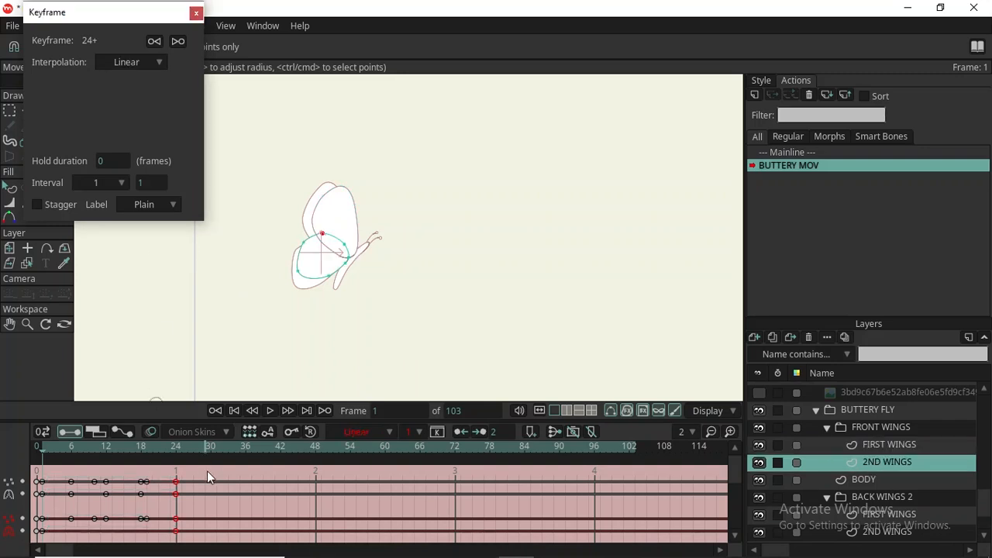
pyautogui.moveTo(207, 470); pyautogui.dragTo(174, 555)
pyautogui.rightClick(361, 440)
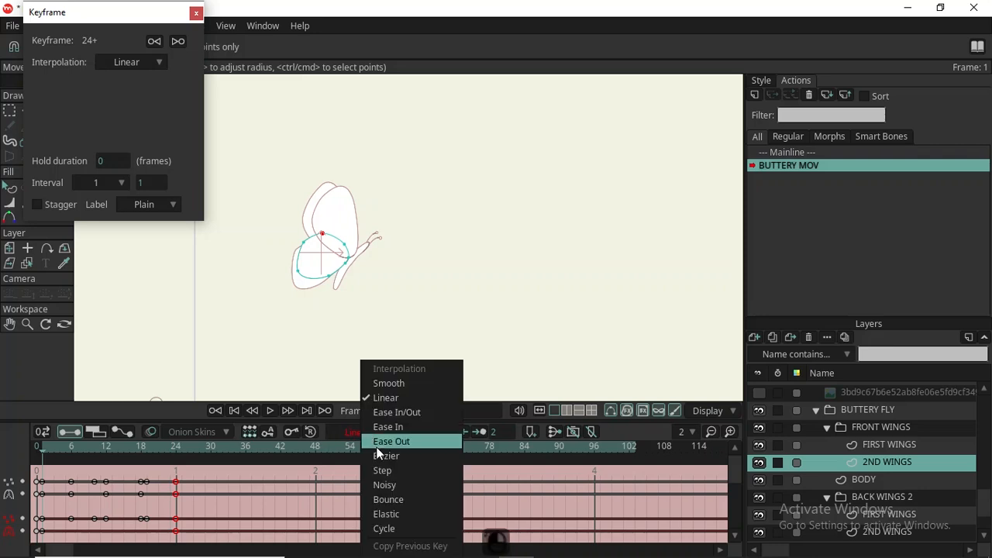
pyautogui.click(385, 527)
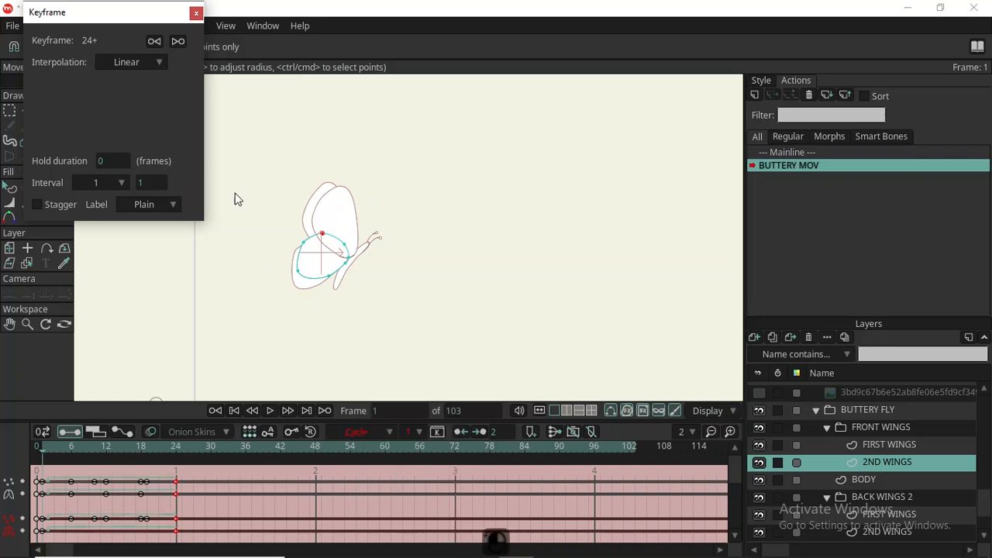
pyautogui.scroll(-1, 101, 86)
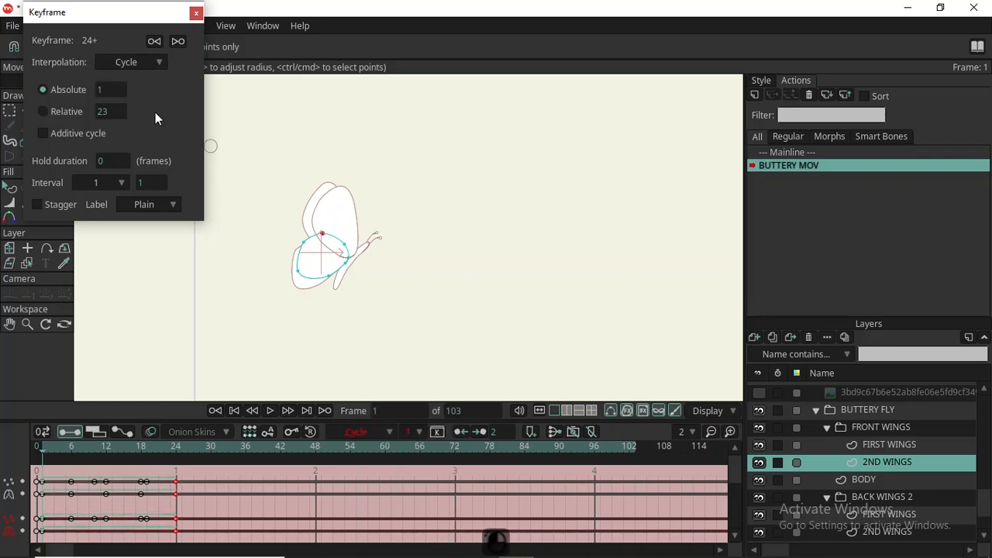
# Set the BODY layer's frame 24 keyframes to Cycle interpolation and adjust the absolute frame it loops back to.
pyautogui.click(866, 482)
pyautogui.moveTo(190, 472); pyautogui.dragTo(170, 525)
pyautogui.click(369, 425)
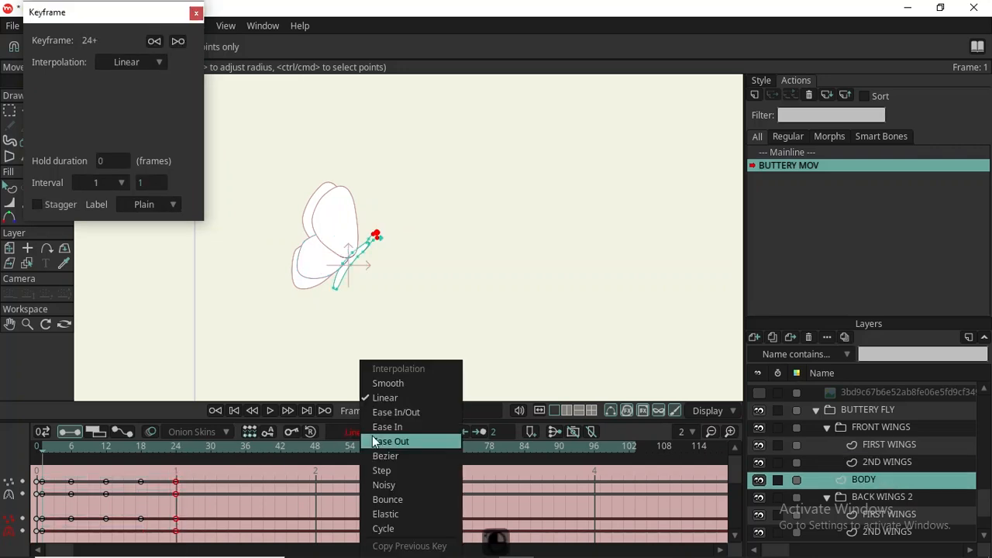
pyautogui.click(410, 529)
pyautogui.moveTo(116, 89); pyautogui.dragTo(98, 89)
# Cycle the frame 24 keyframes of the back FIRST WINGS and back 2ND WINGS to absolute frame 1 and preview the looping flap.
pyautogui.click(918, 515)
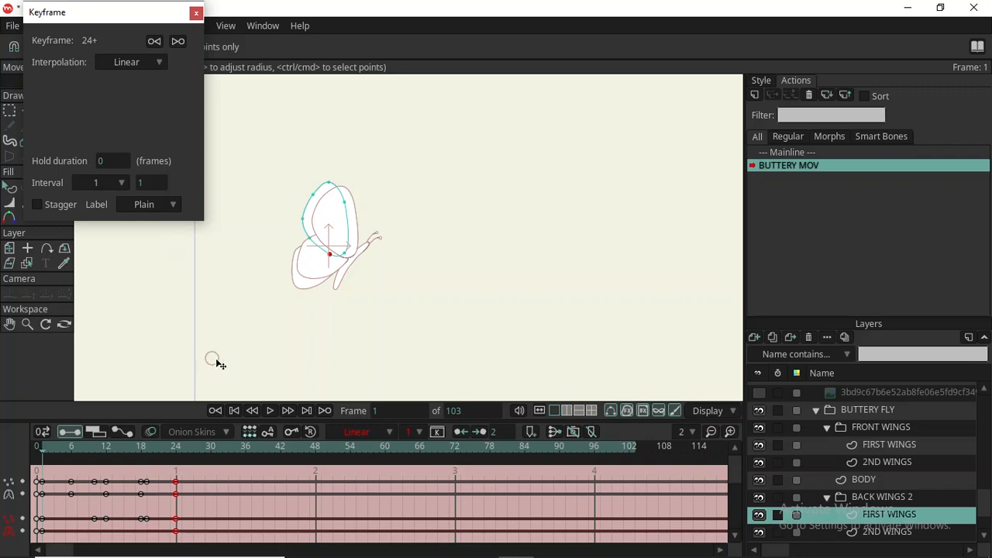
pyautogui.click(347, 429)
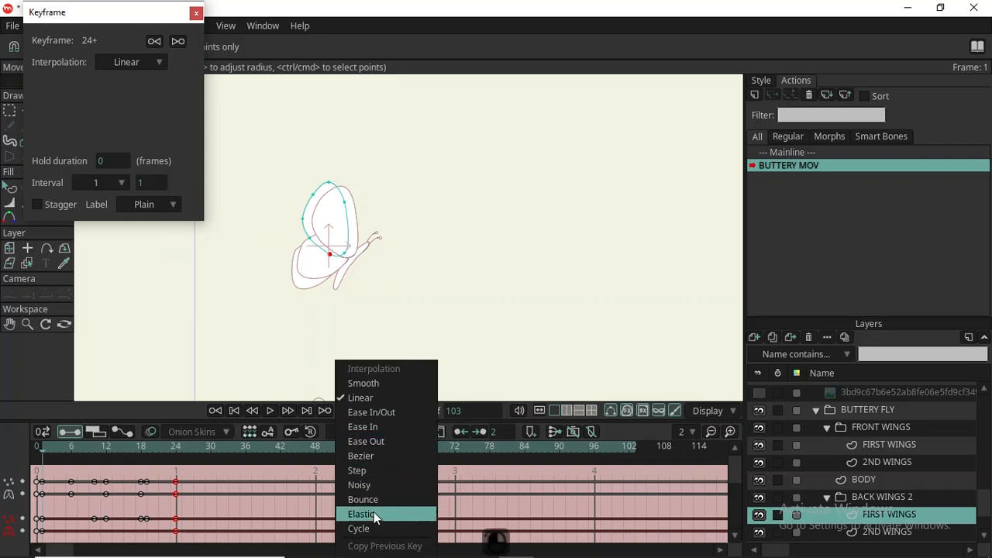
pyautogui.click(360, 528)
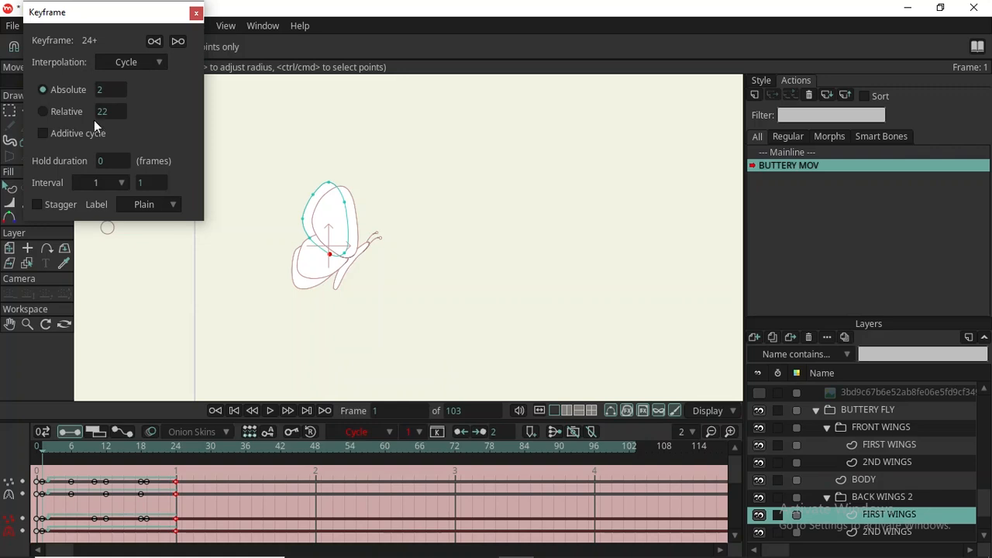
pyautogui.moveTo(111, 89); pyautogui.dragTo(102, 89)
pyautogui.click(872, 532)
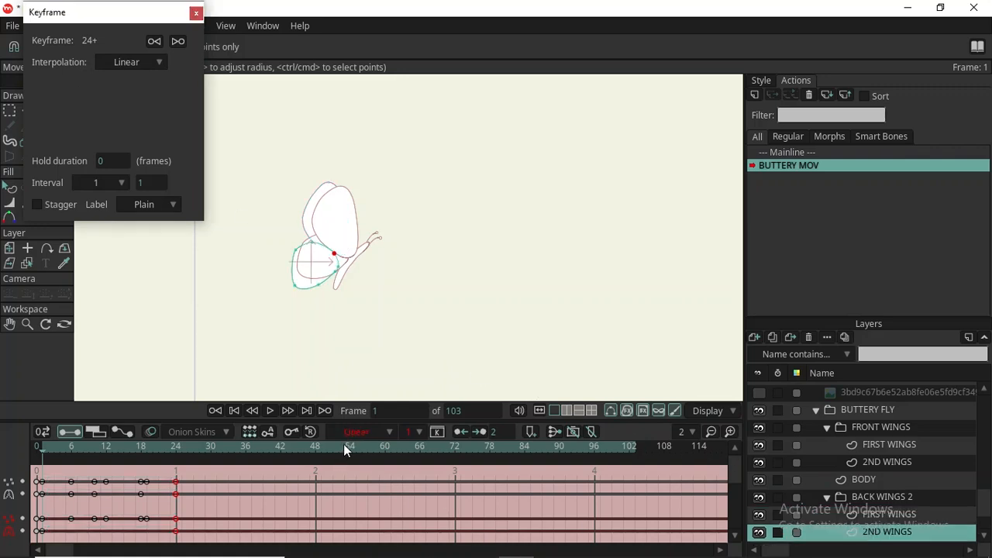
pyautogui.click(361, 432)
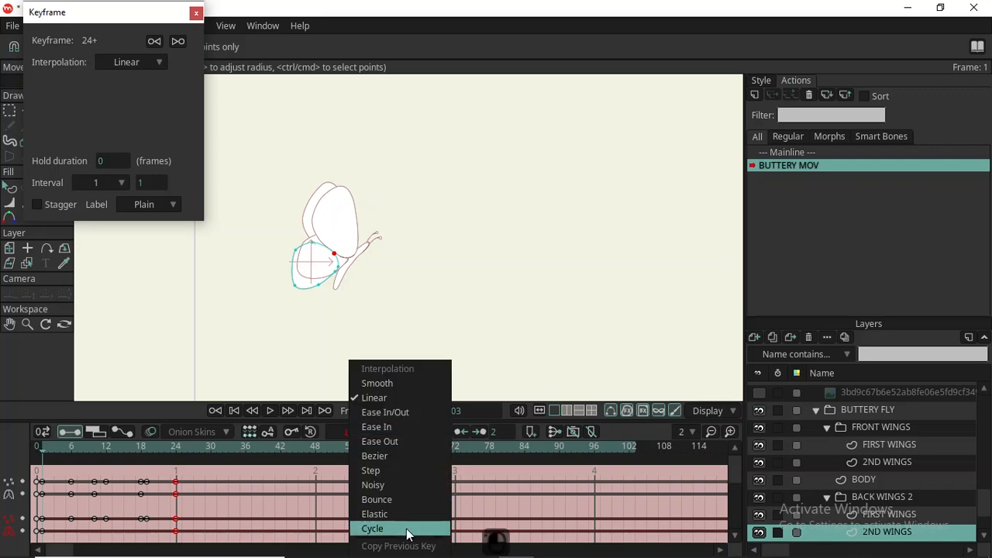
pyautogui.click(372, 527)
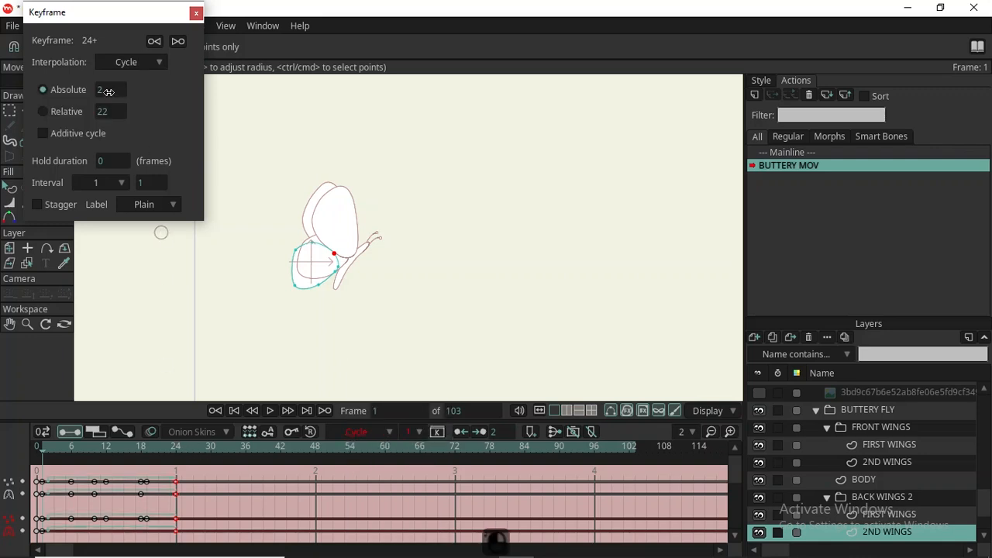
pyautogui.press('space')
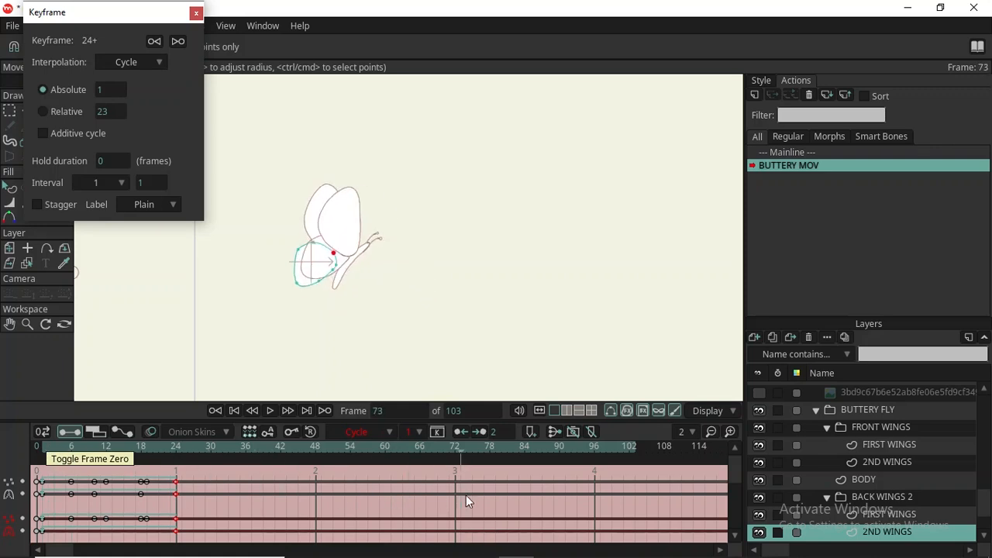
pyautogui.moveTo(274, 497); pyautogui.dragTo(356, 481)
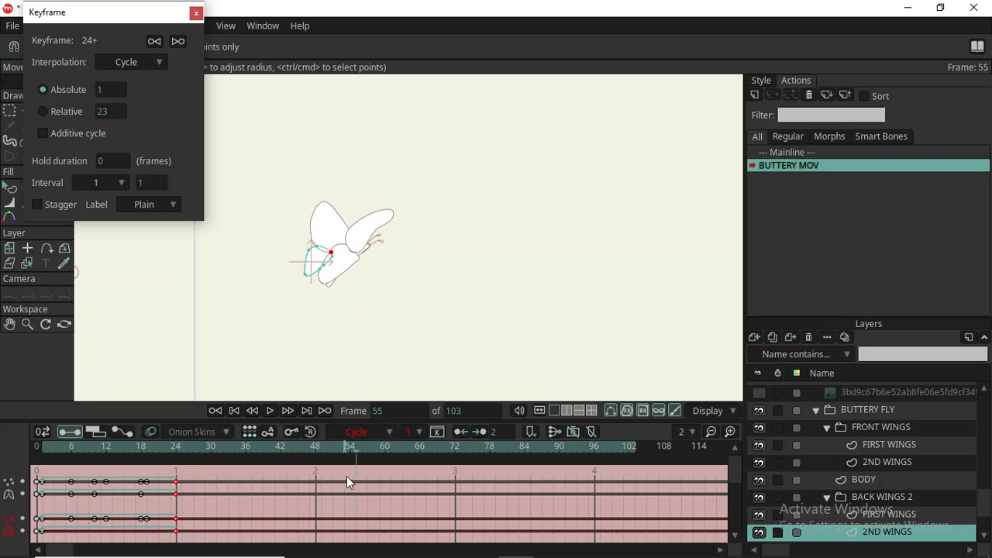
# Collapse the BUTTERY FLY group, return from the BUTTERY MOV action to the Mainline, and close the Keyframe settings.
pyautogui.click(816, 410)
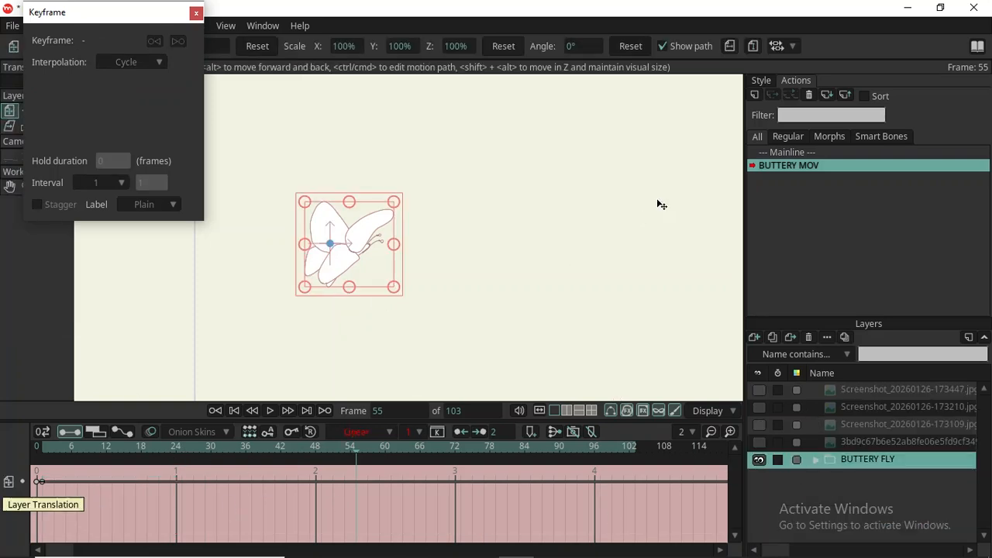
pyautogui.click(779, 152)
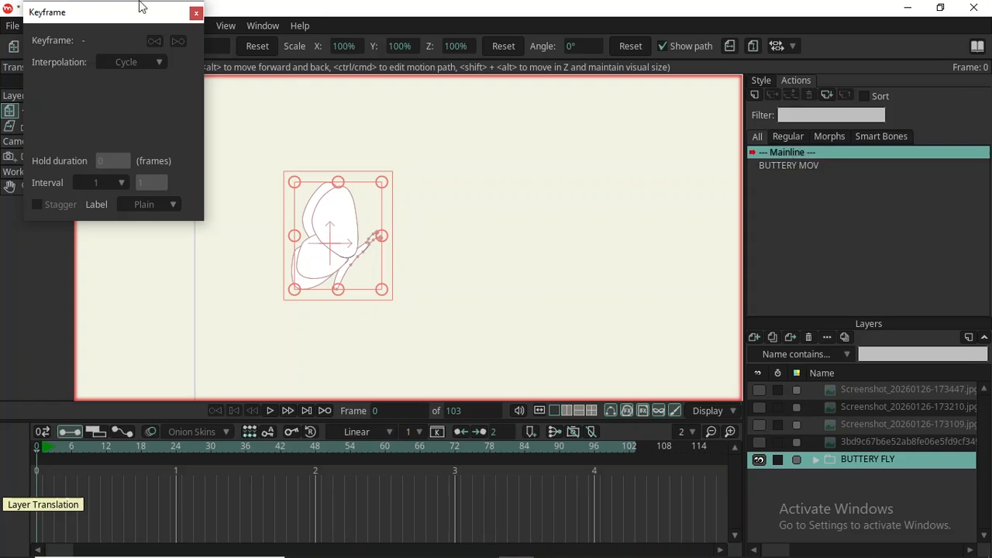
pyautogui.click(197, 13)
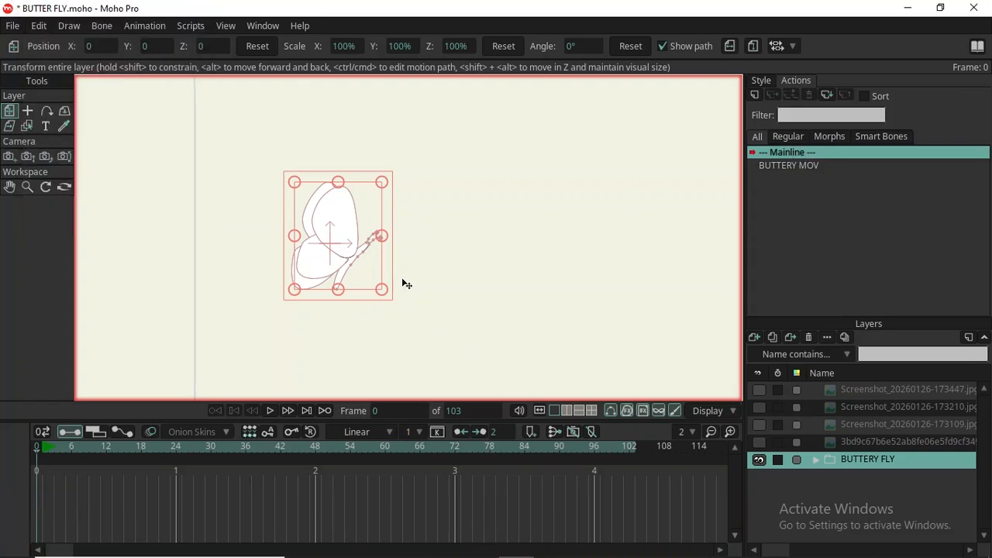
# Select the front FIRST WINGS shape and set its fill color to magenta F000FF.
pyautogui.scroll(3, 373, 246)
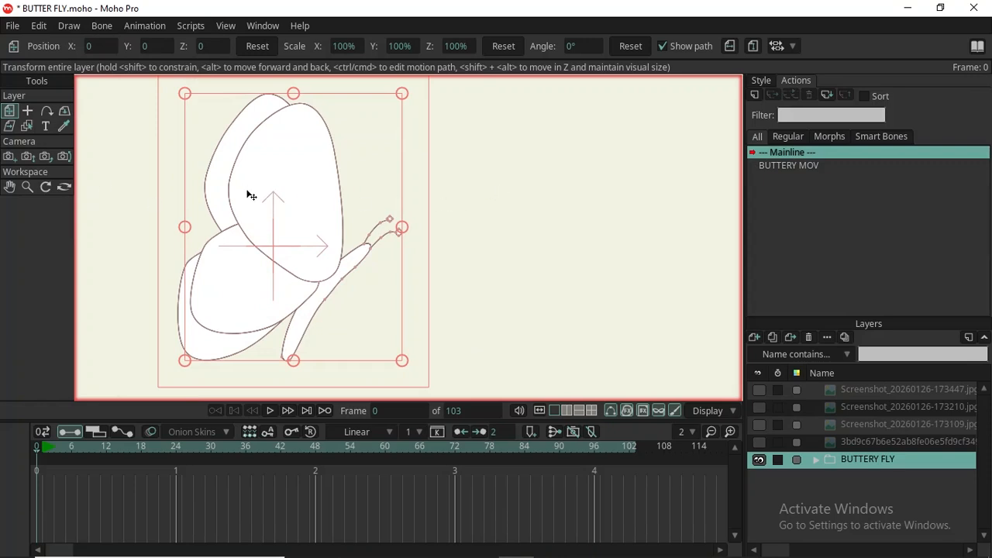
pyautogui.press('s')
pyautogui.click(250, 186)
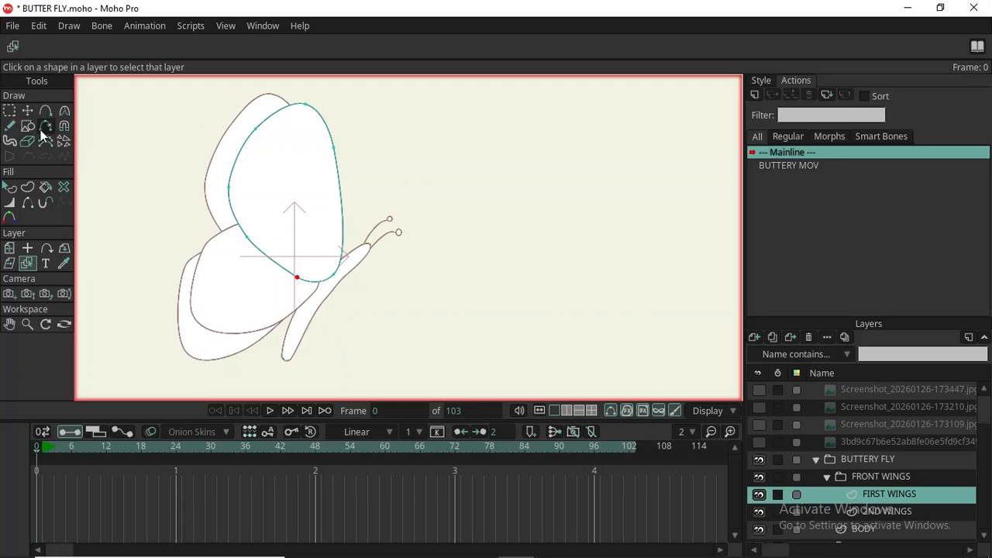
pyautogui.click(10, 188)
pyautogui.click(244, 205)
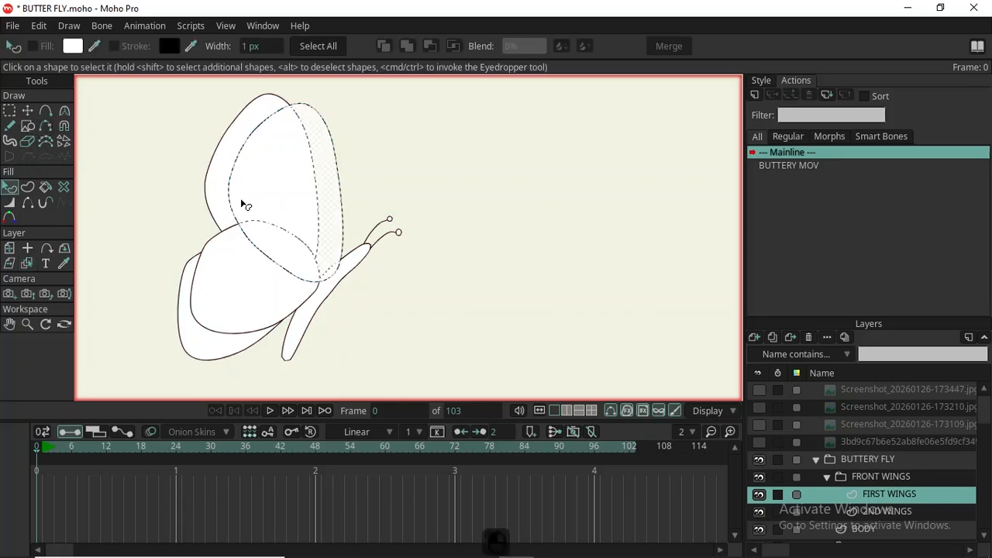
pyautogui.click(763, 86)
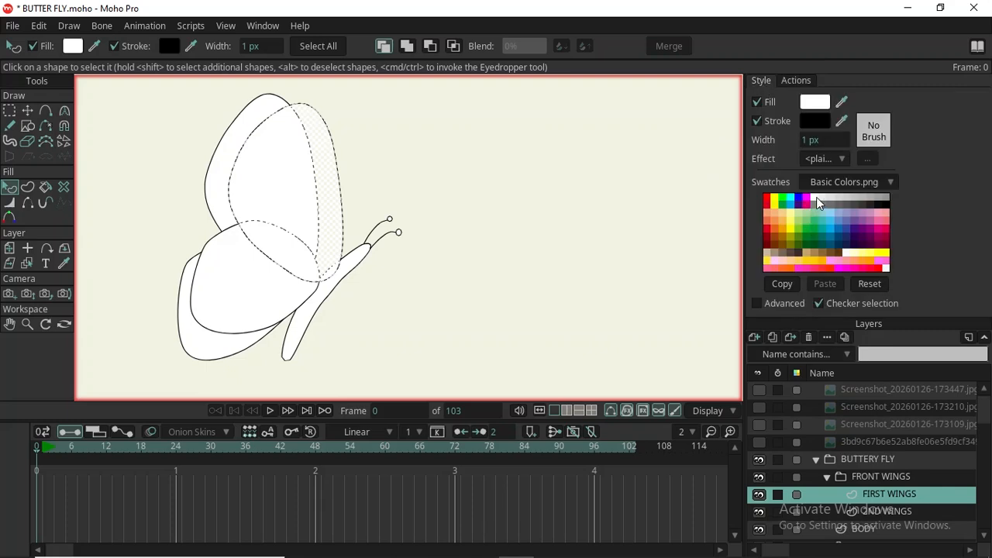
pyautogui.click(815, 103)
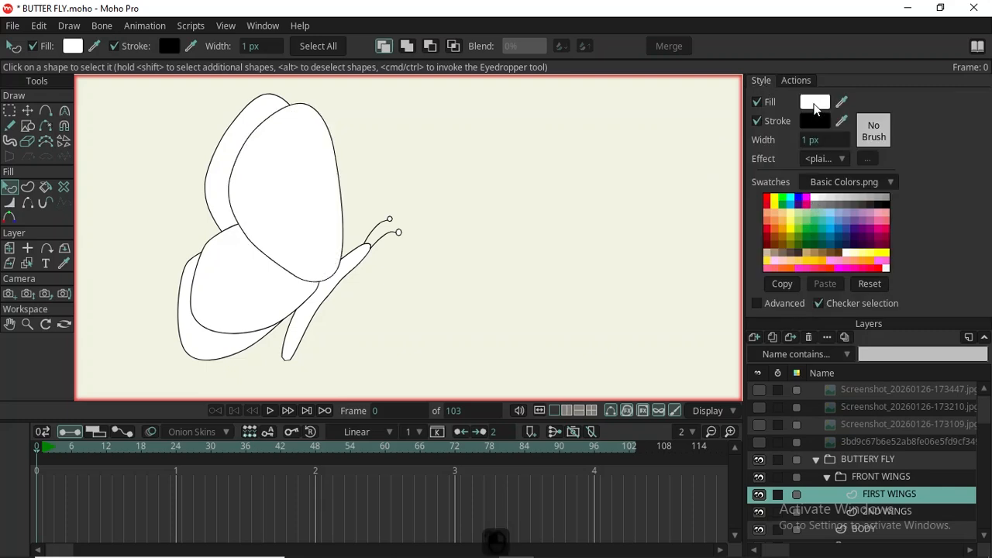
pyautogui.moveTo(806, 230); pyautogui.dragTo(784, 197)
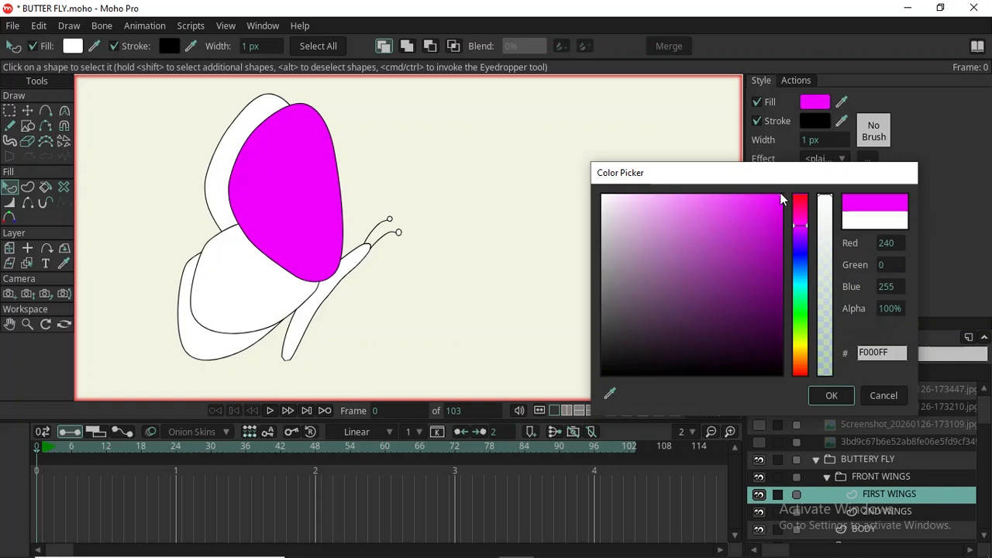
pyautogui.click(831, 396)
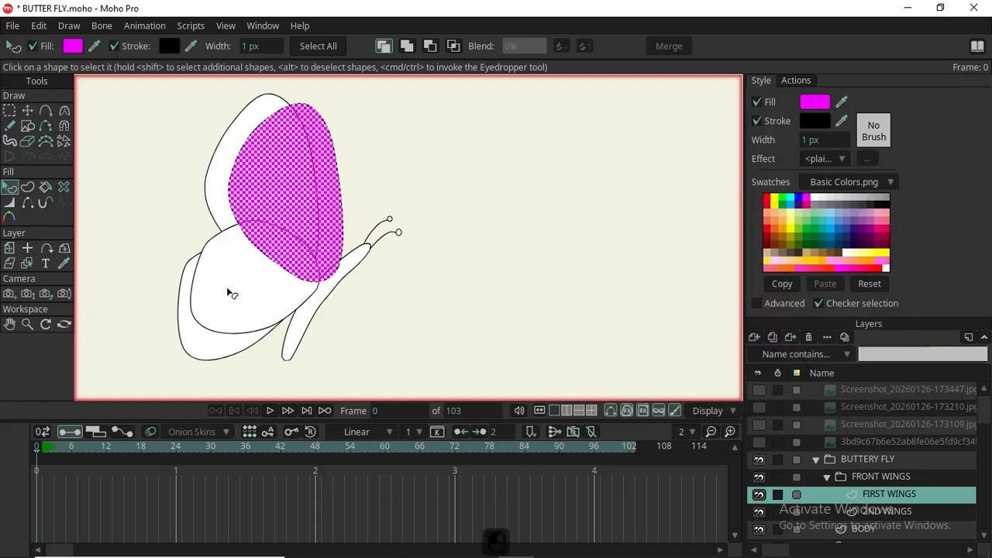
# Fill the front 2ND WINGS shape with the magenta sampled from the front FIRST WINGS.
pyautogui.keyDown('ctrl'); pyautogui.keyDown('alt'); pyautogui.click(267, 287); pyautogui.keyUp('alt'); pyautogui.keyUp('ctrl')
pyautogui.click(267, 287)
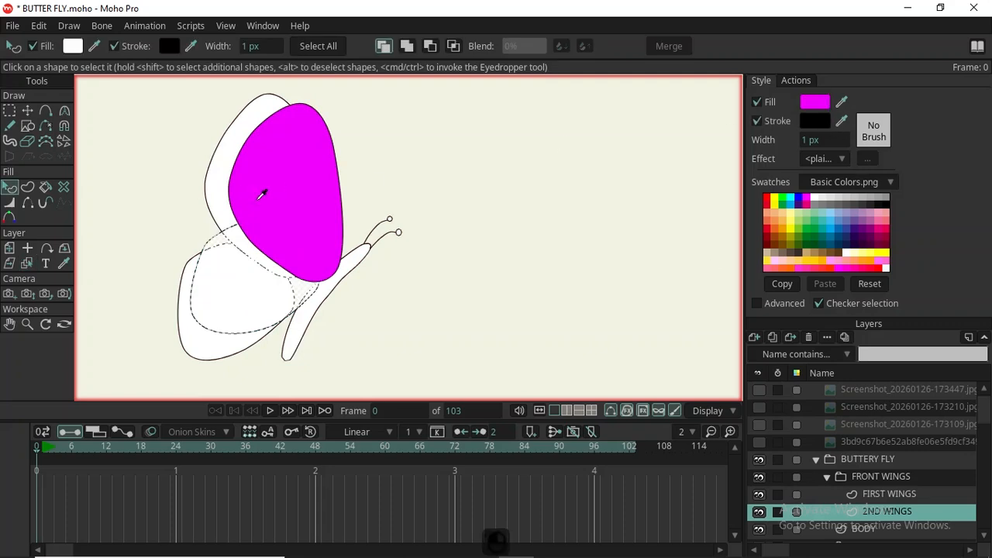
pyautogui.keyDown('ctrl'); pyautogui.click(259, 198); pyautogui.keyUp('ctrl')
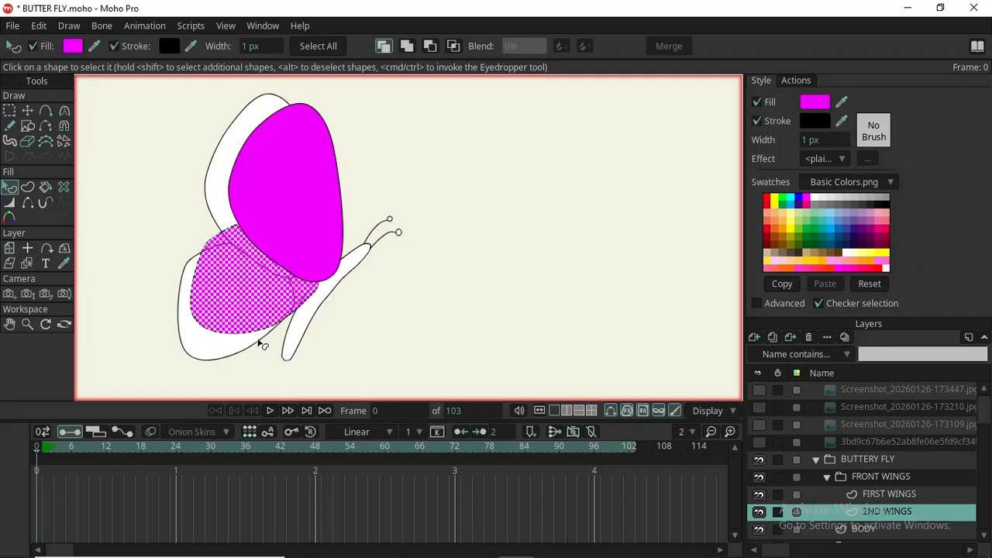
# Select the back FIRST WINGS shape and fill it with yellow from the Basic Colors swatches.
pyautogui.press('e')
pyautogui.click(252, 108)
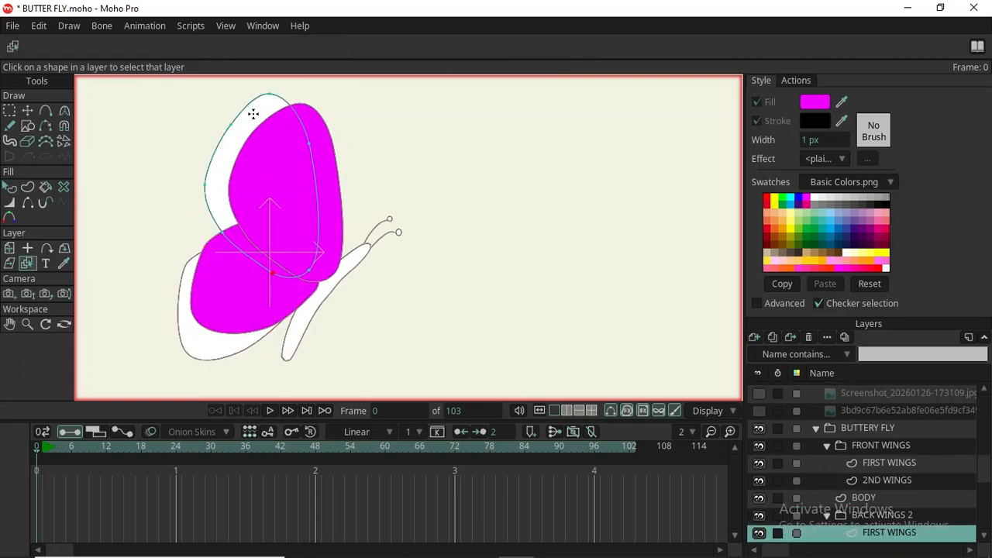
pyautogui.press('g')
pyautogui.click(254, 112)
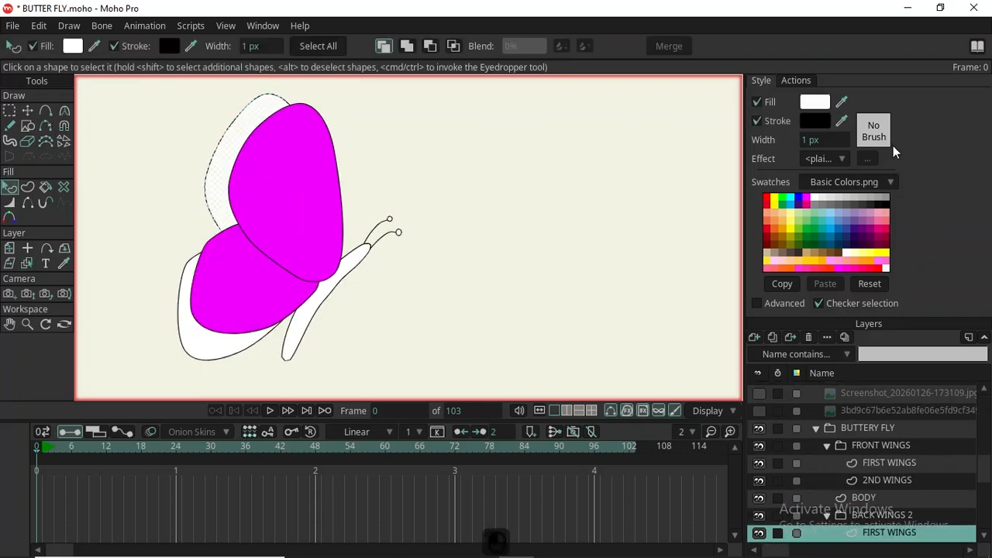
pyautogui.click(774, 200)
# Select the back 2ND WINGS shape and fill it with the same yellow swatch.
pyautogui.keyDown('ctrl'); pyautogui.keyDown('alt'); pyautogui.click(224, 348); pyautogui.keyUp('alt'); pyautogui.keyUp('ctrl')
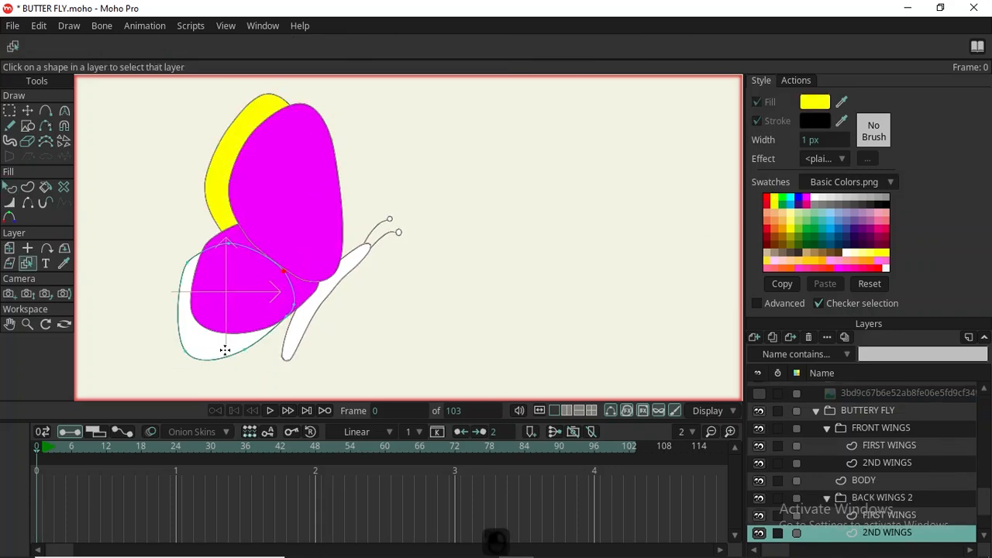
pyautogui.press('g')
pyautogui.click(225, 353)
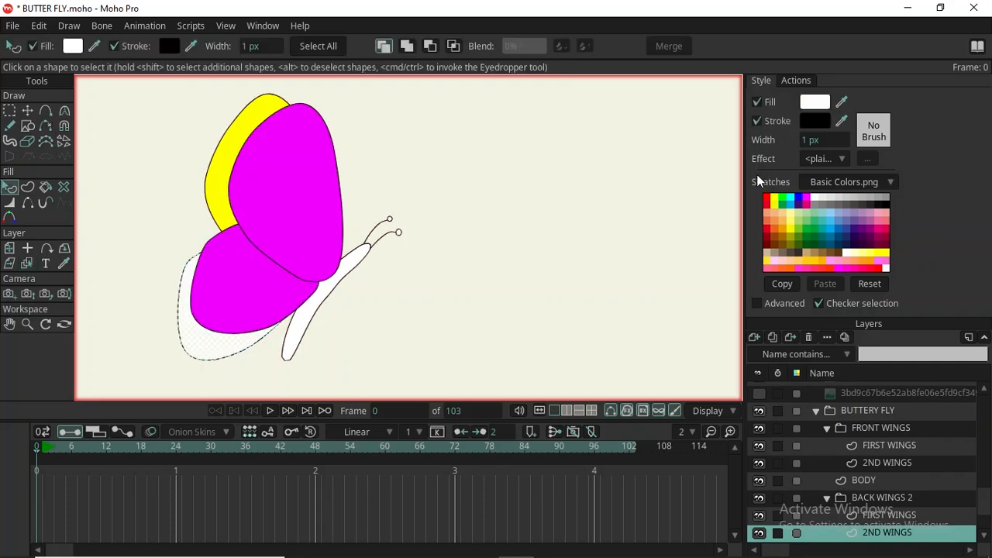
pyautogui.click(781, 203)
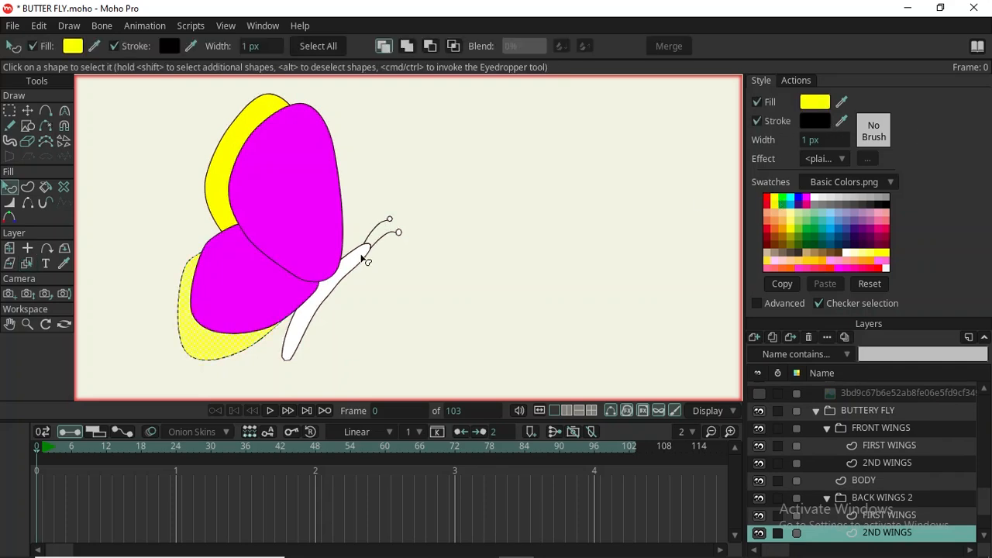
# Select the butterfly's body shape on the BODY layer and fill it with black.
pyautogui.press('Return')
pyautogui.press('1')
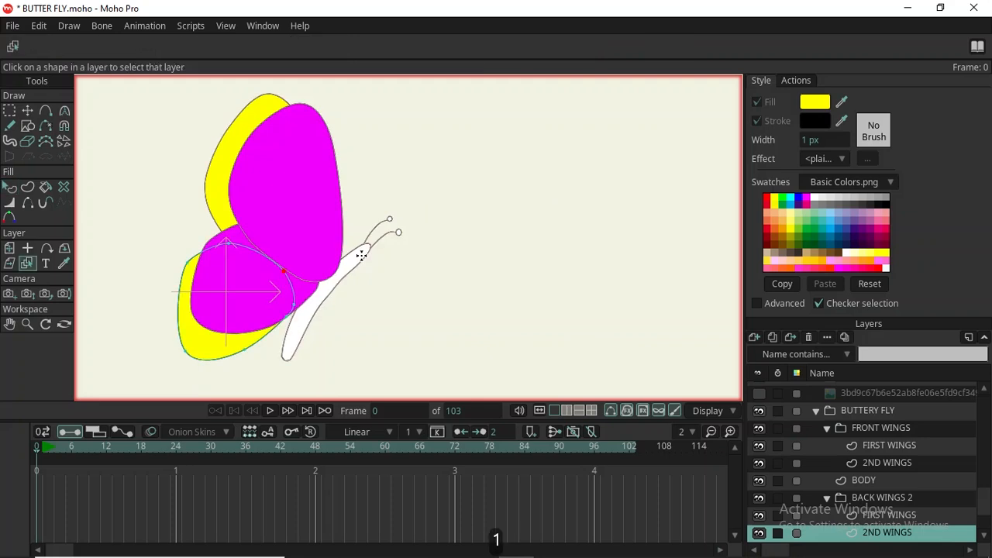
pyautogui.press('q')
pyautogui.press('1')
pyautogui.click(361, 257)
pyautogui.press('q')
pyautogui.click(361, 256)
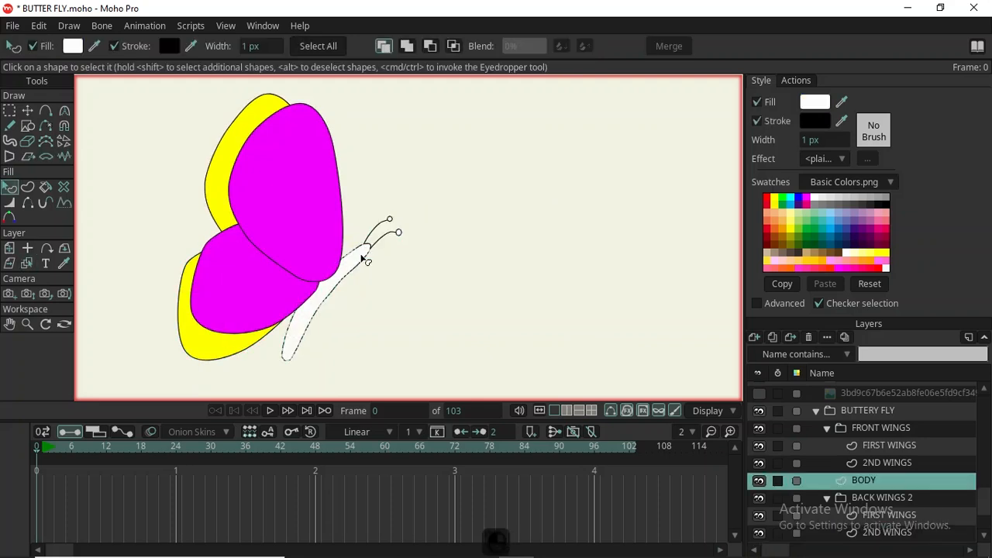
pyautogui.click(880, 206)
pyautogui.scroll(-1, 375, 273)
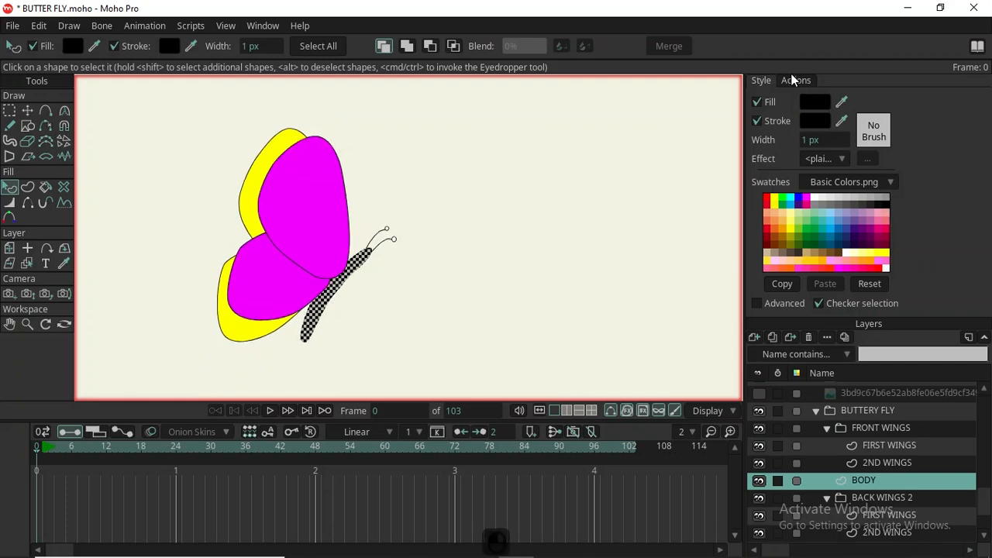
# Select the tip circle of the butterfly's lower antenna and fill it with crimson from the Basic Colors swatches.
pyautogui.scroll(4, 403, 250)
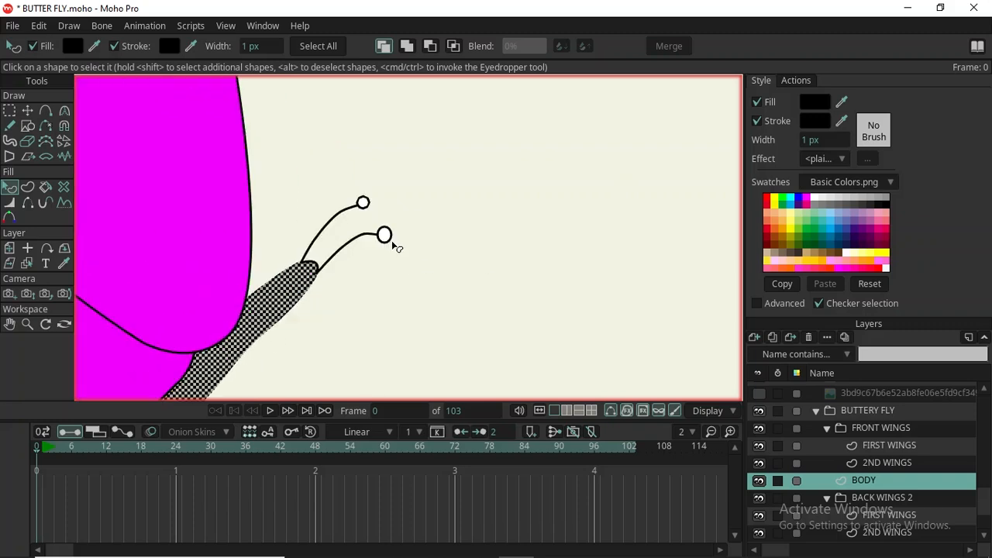
pyautogui.click(391, 240)
pyautogui.scroll(-4, 392, 242)
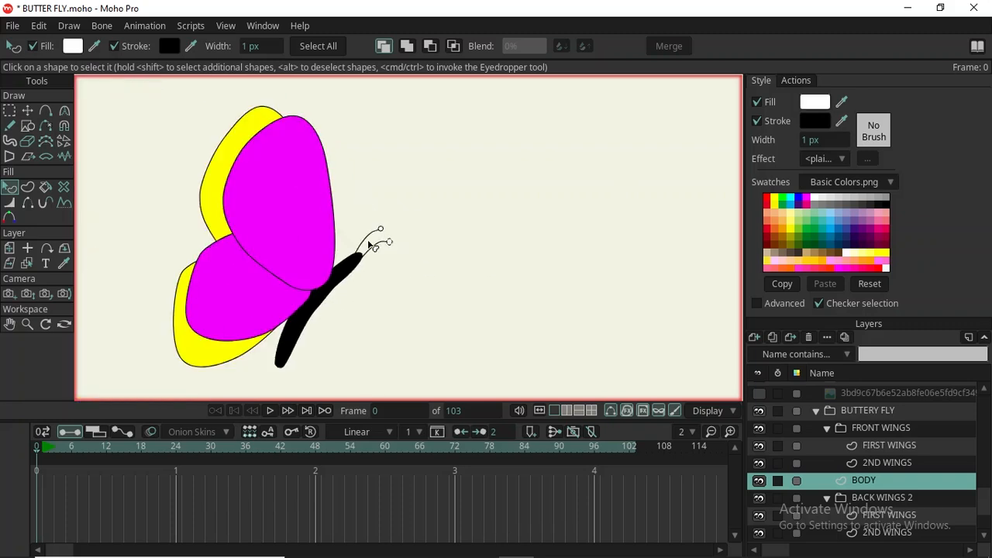
pyautogui.scroll(4, 372, 242)
pyautogui.scroll(-6, 397, 229)
pyautogui.scroll(3, 396, 233)
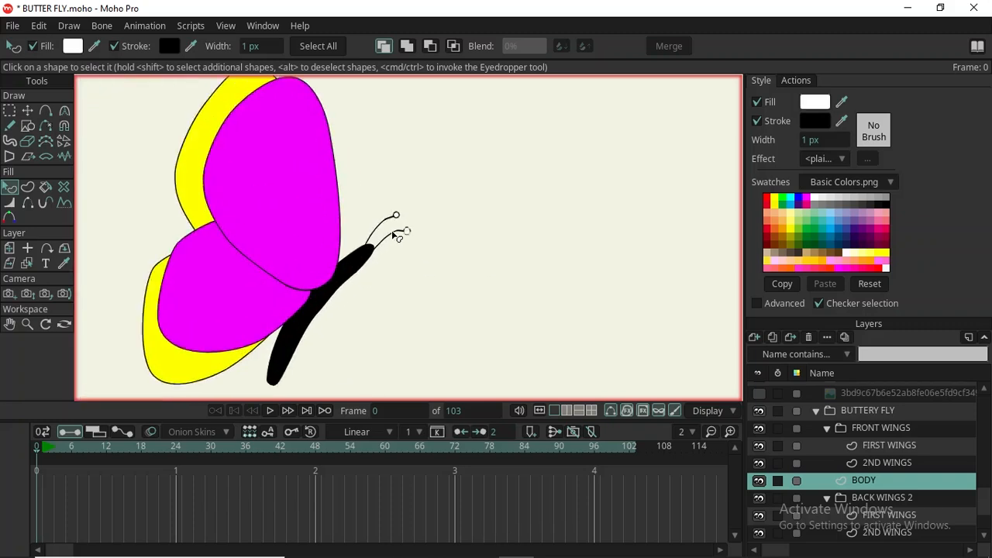
pyautogui.scroll(2, 397, 236)
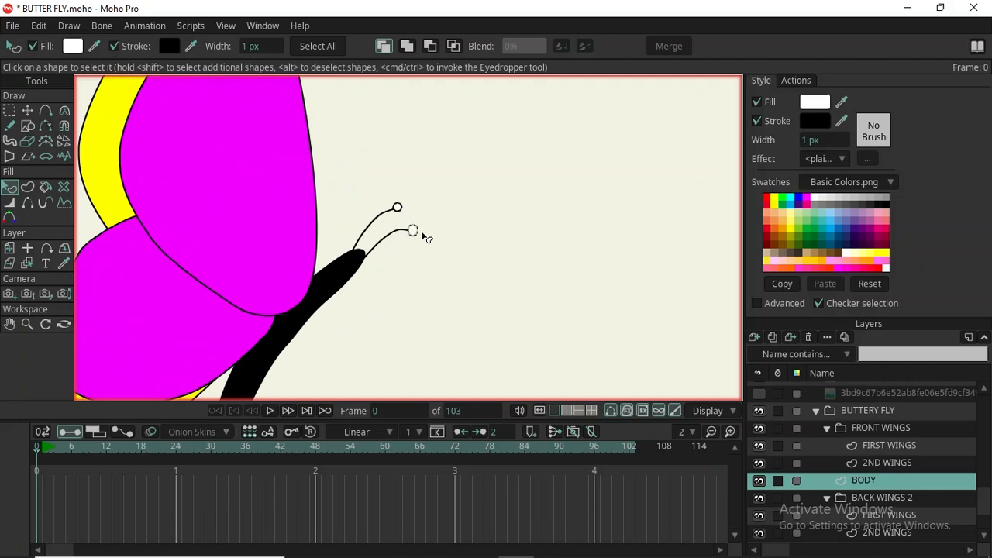
pyautogui.click(887, 233)
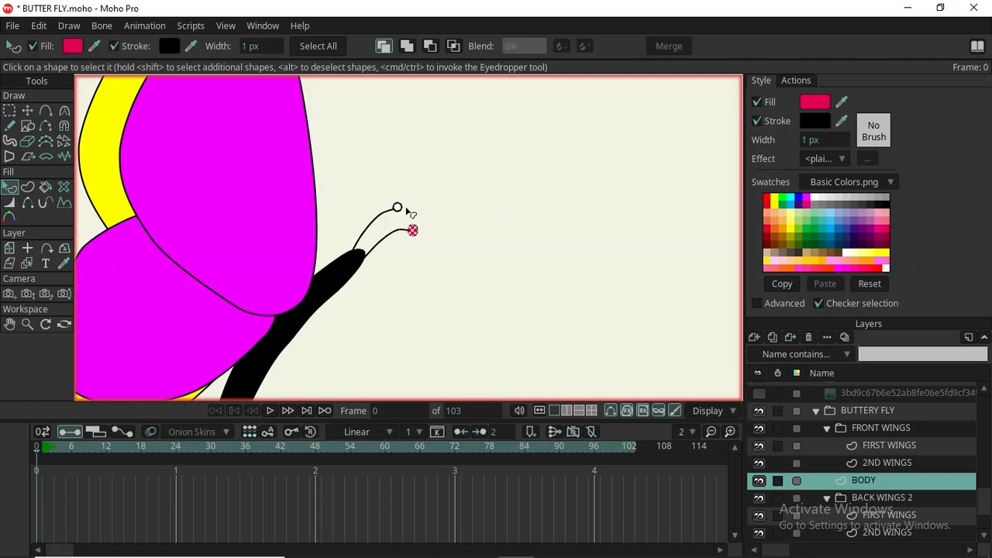
# Select the tip circle of the upper antenna and fill it with a darker red from the swatches.
pyautogui.click(398, 210)
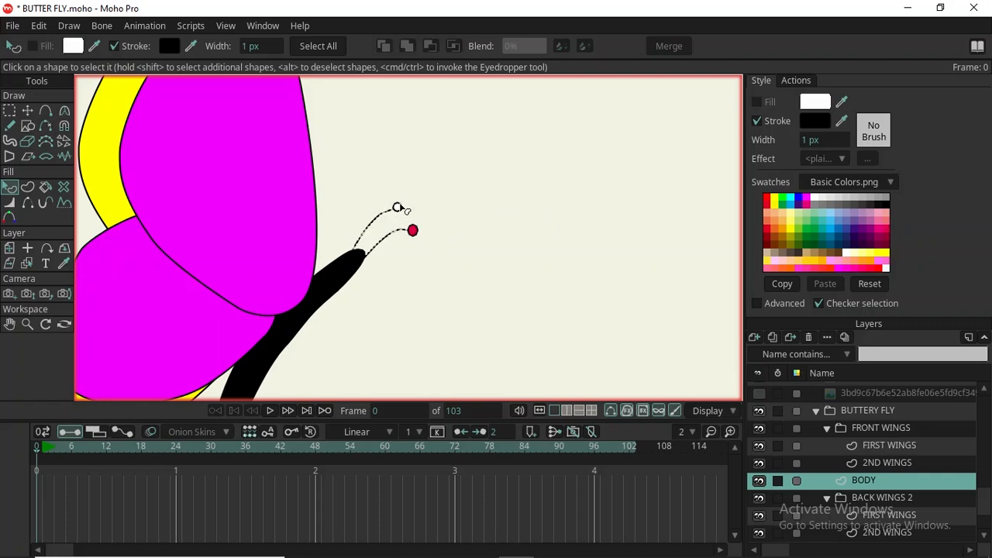
pyautogui.click(399, 210)
pyautogui.click(888, 237)
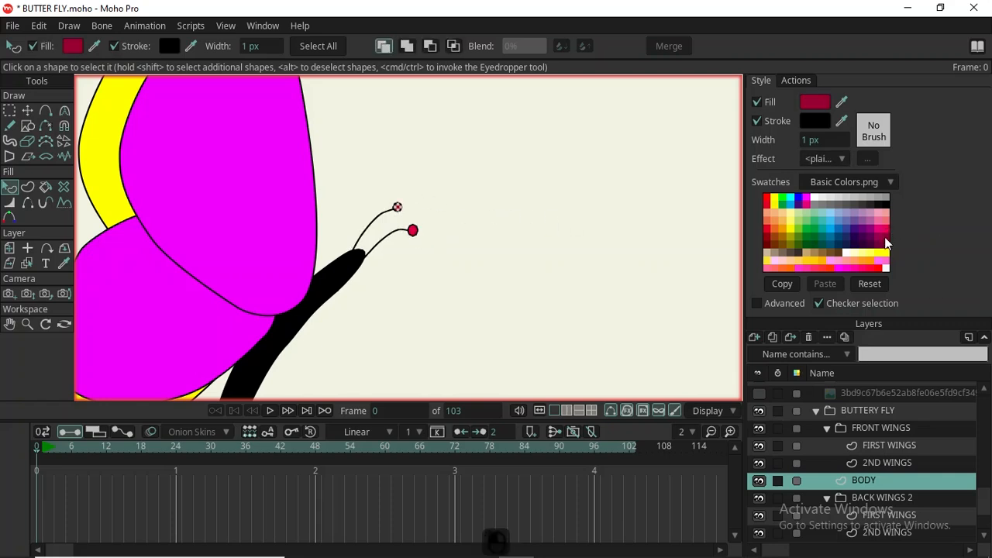
pyautogui.scroll(-4, 435, 224)
pyautogui.scroll(3, 418, 260)
pyautogui.scroll(-6, 398, 243)
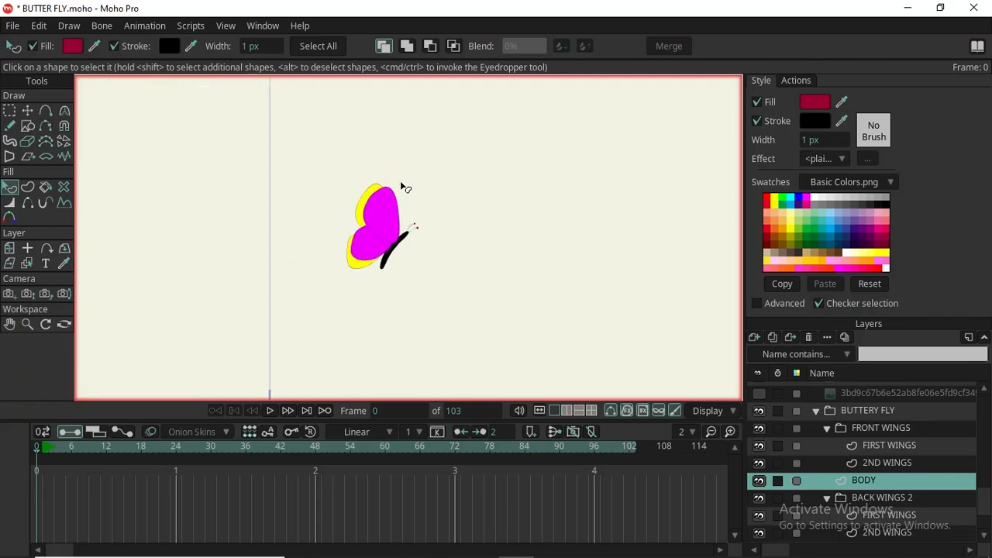
# Switch to the BUTTERY MOV action and back to Mainline, and freeze the back FIRST WINGS pose at frame 1.
pyautogui.click(795, 81)
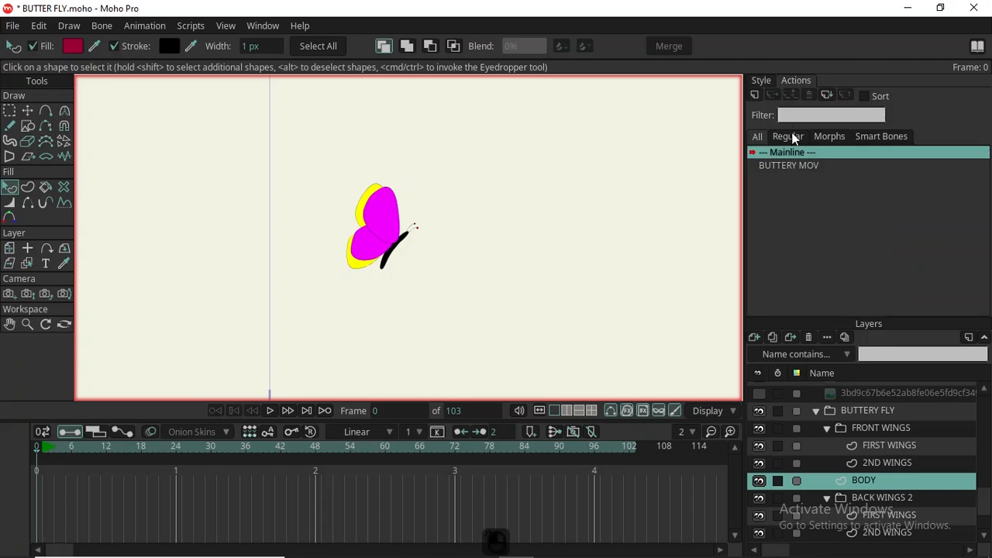
pyautogui.click(42, 450)
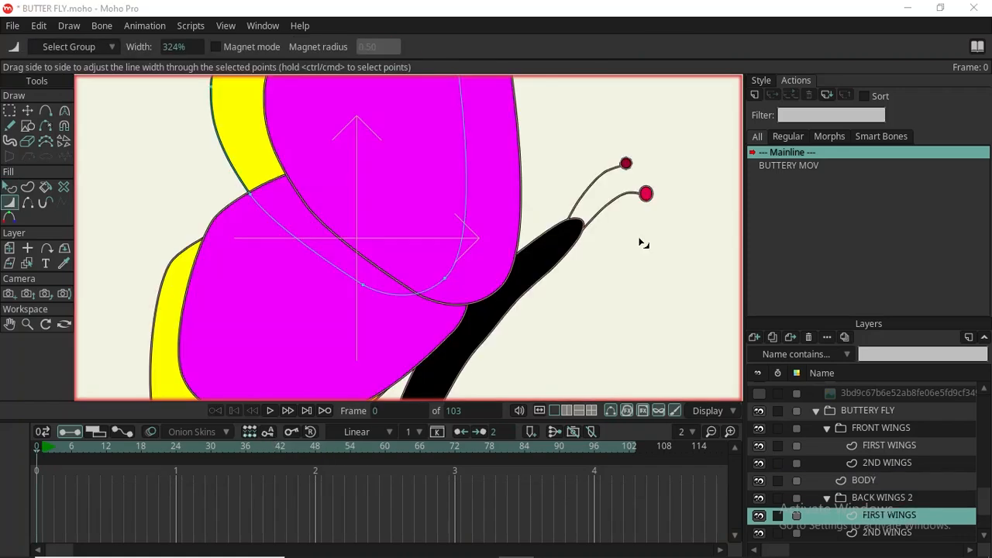
pyautogui.doubleClick(780, 162)
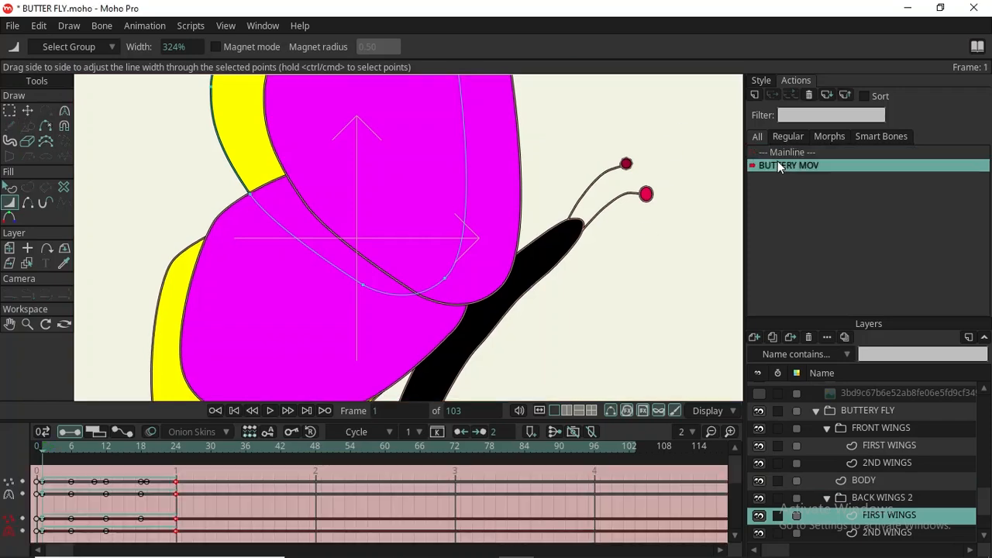
pyautogui.doubleClick(782, 152)
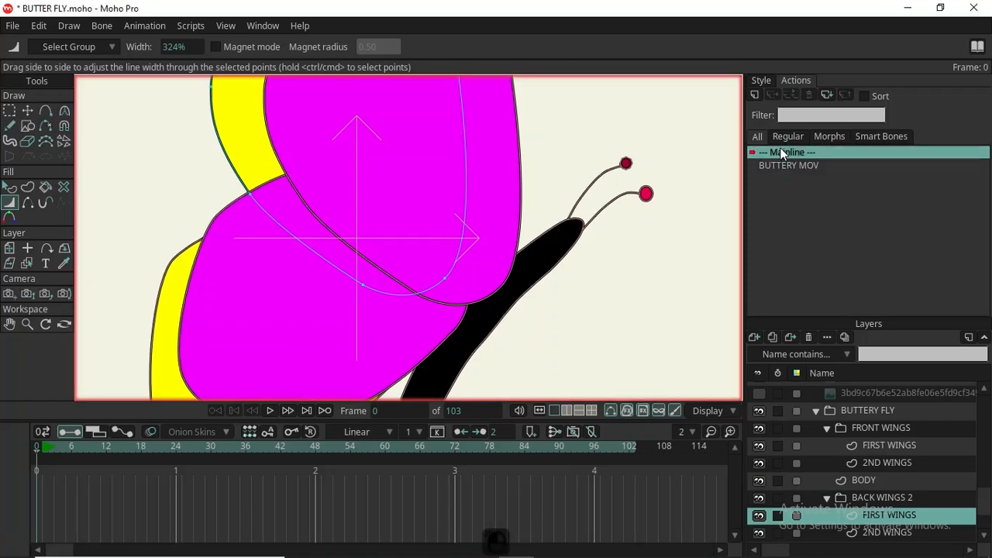
pyautogui.click(48, 447)
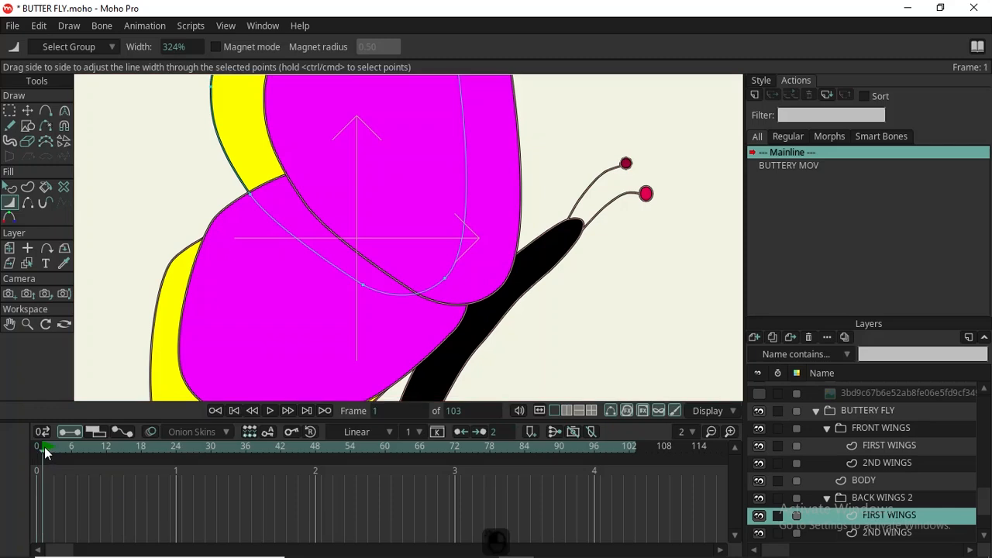
pyautogui.hotkey('ctrl', 'f')
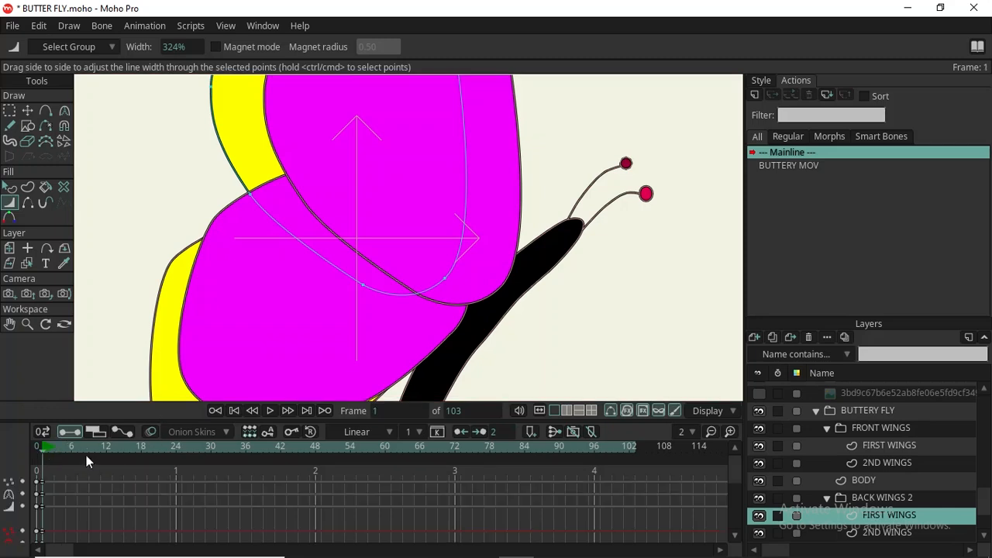
# Try inserting a copy of the BUTTERY MOV action at frame 12 on the back FIRST WINGS layer, and undo it.
pyautogui.scroll(-5, 435, 191)
pyautogui.rightClick(792, 149)
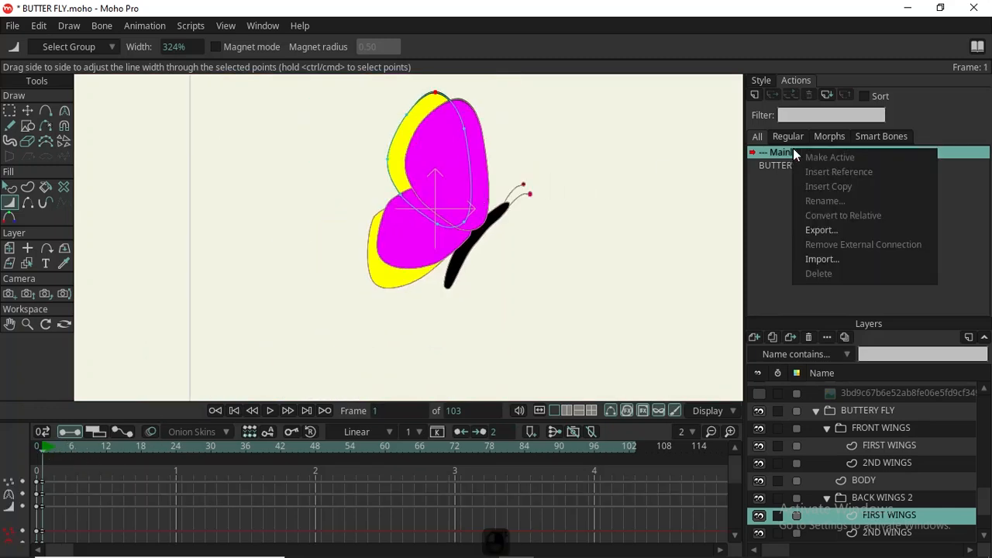
pyautogui.click(783, 165)
pyautogui.moveTo(42, 457); pyautogui.dragTo(106, 459)
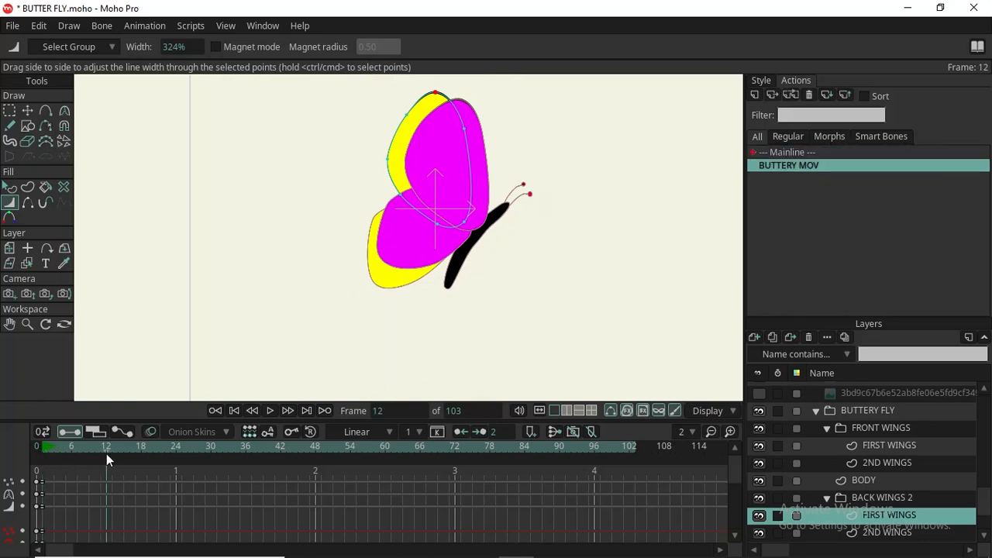
pyautogui.rightClick(794, 165)
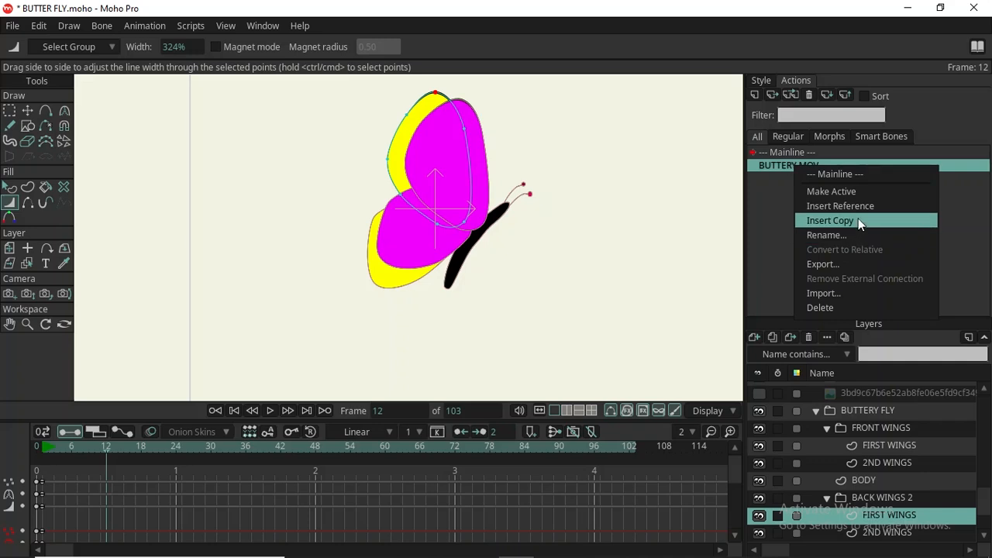
pyautogui.click(850, 221)
pyautogui.moveTo(112, 455); pyautogui.dragTo(230, 474)
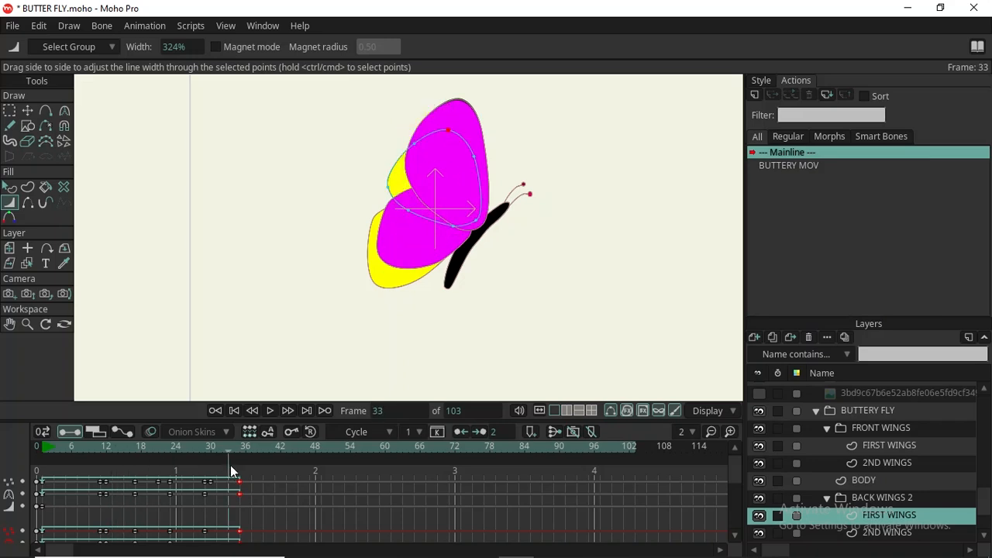
pyautogui.hotkey('ctrl', 'z')
# Select and collapse the BUTTERY FLY group, and try to freeze its pose at frame 1.
pyautogui.click(825, 412)
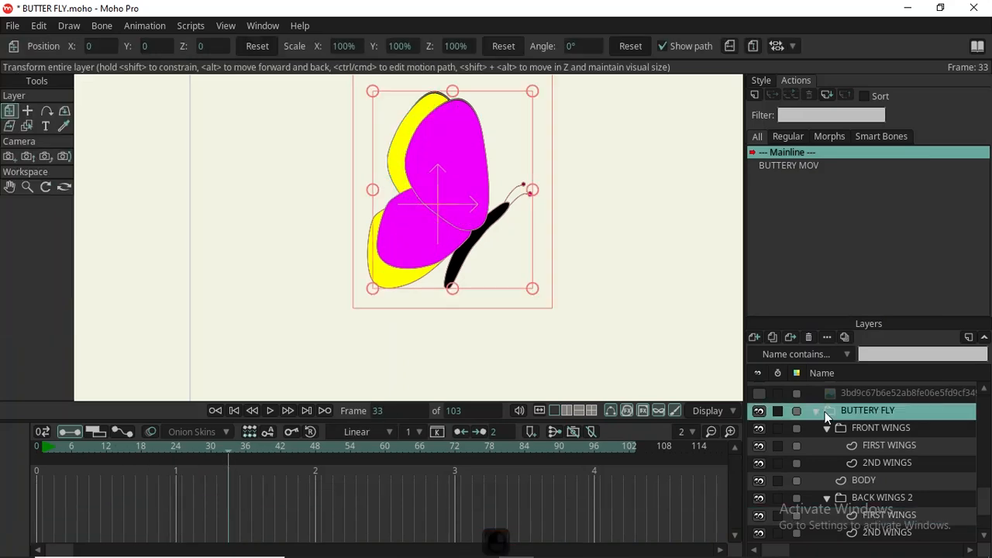
pyautogui.click(822, 410)
pyautogui.click(47, 449)
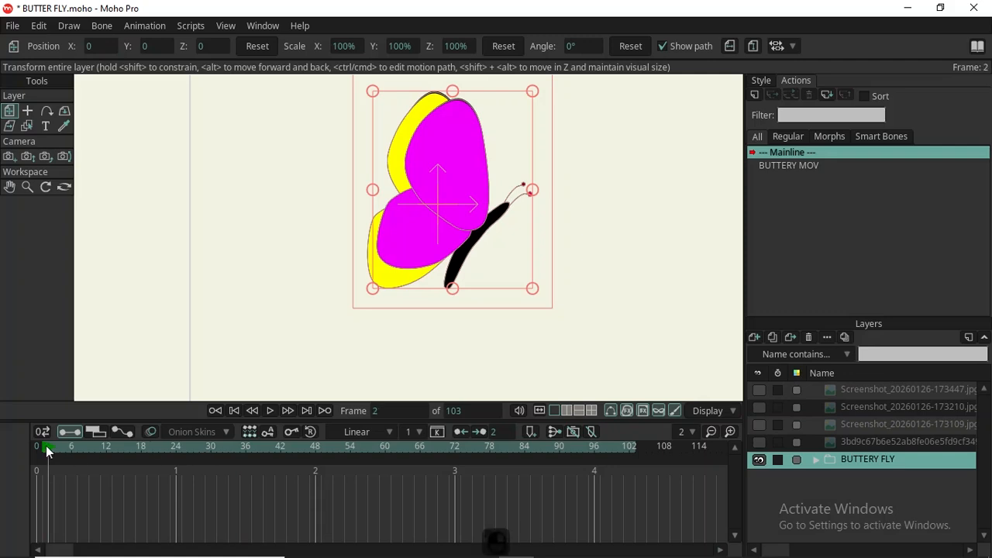
pyautogui.hotkey('ctrl', 'f')
pyautogui.click(41, 450)
pyautogui.hotkey('ctrl', 'f')
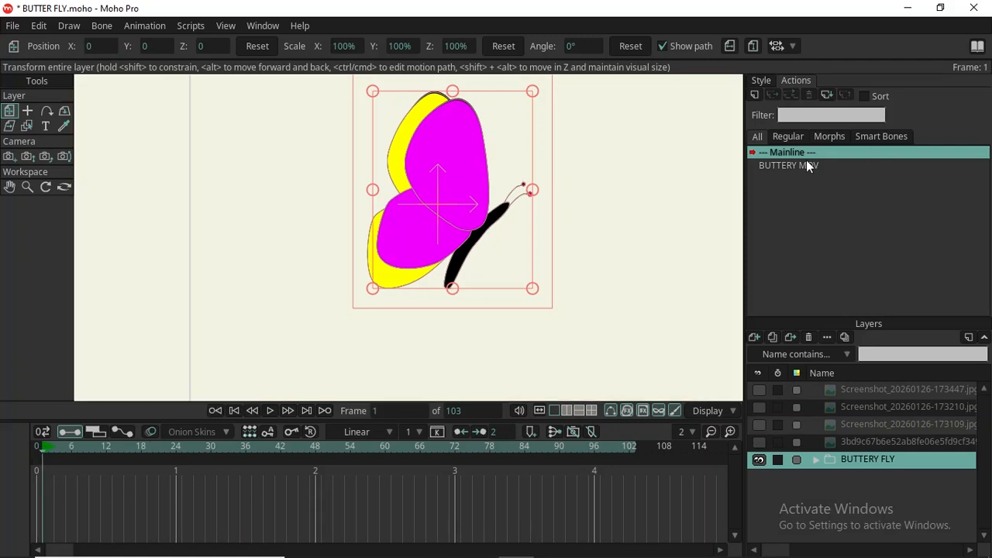
# Move the BUTTERY FLY group at frame 0 to the lower left of the camera frame, at about X -0.59, Y -0.50.
pyautogui.scroll(-3, 237, 323)
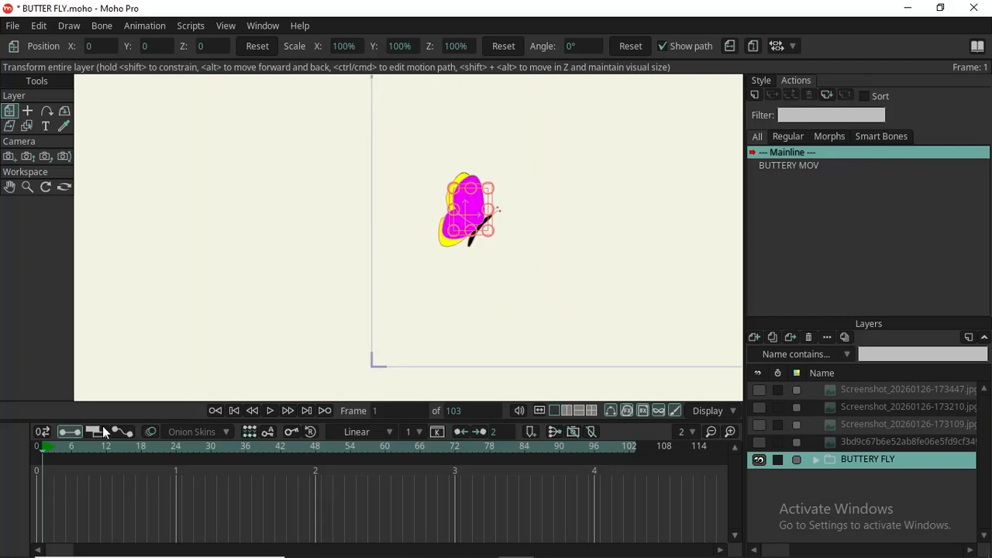
pyautogui.click(37, 448)
pyautogui.moveTo(484, 211); pyautogui.dragTo(386, 286)
pyautogui.scroll(3, 385, 286)
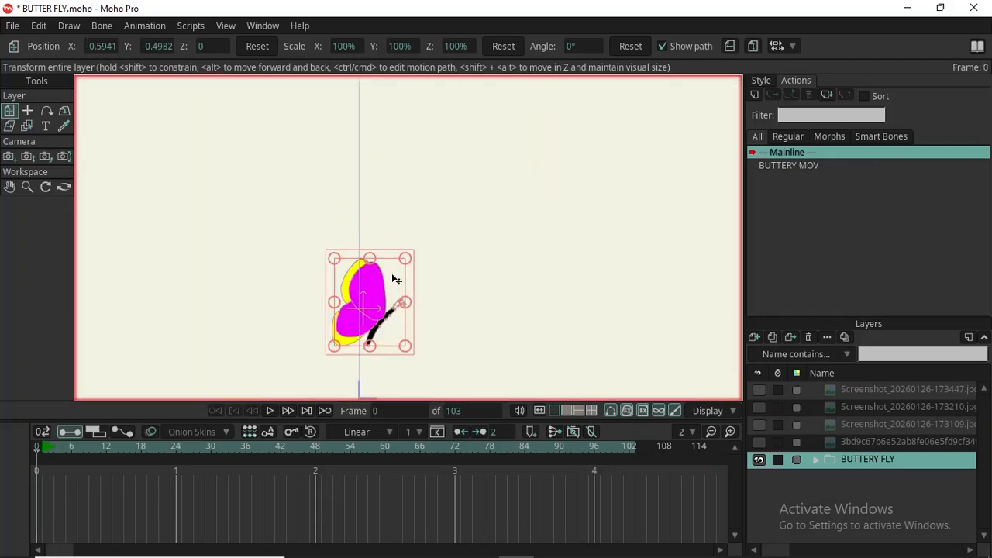
# Key the BUTTERY FLY group's position at frame 1 and insert a copy of the BUTTERY MOV action there in the Mainline.
pyautogui.click(43, 448)
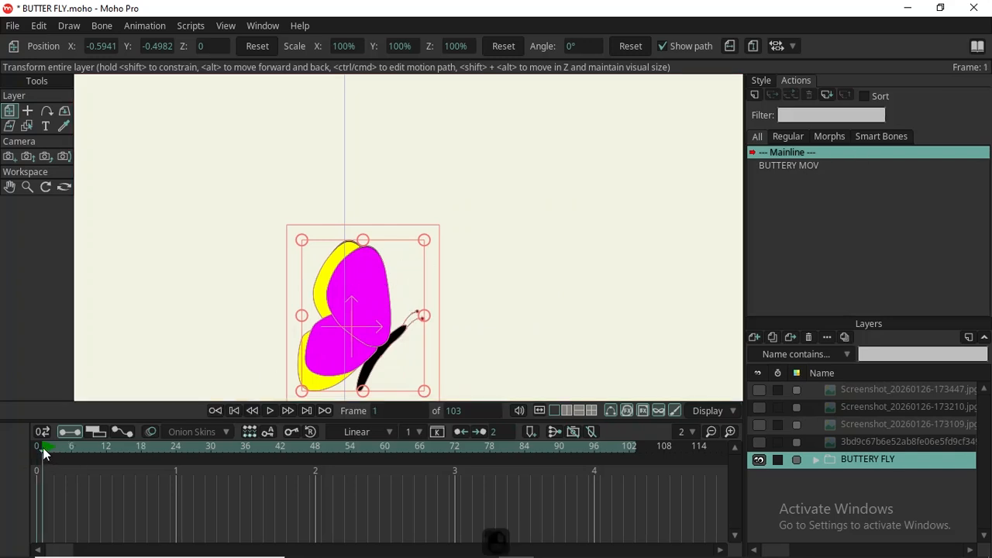
pyautogui.click(404, 310)
pyautogui.scroll(-2, 403, 283)
pyautogui.scroll(2, 403, 283)
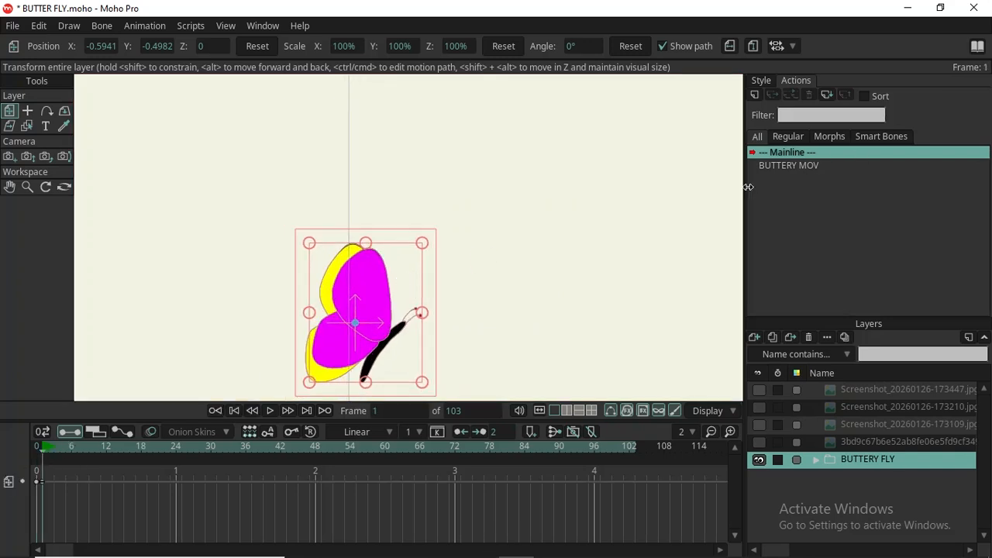
pyautogui.rightClick(827, 160)
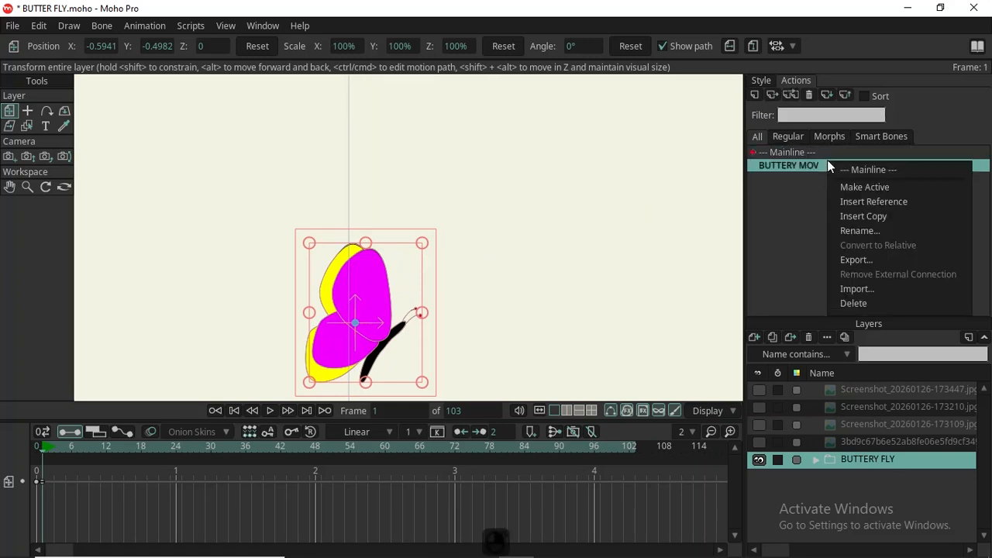
pyautogui.click(901, 216)
# Check the butterfly's position at frames 0 and 1, and play the Mainline to review the inserted wing flap.
pyautogui.scroll(-2, 554, 223)
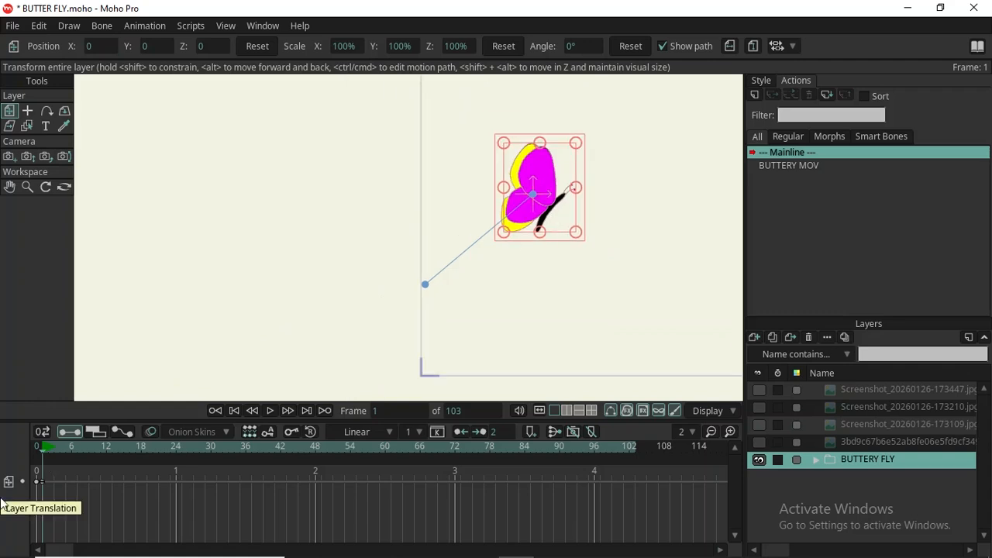
pyautogui.moveTo(46, 452); pyautogui.dragTo(30, 486)
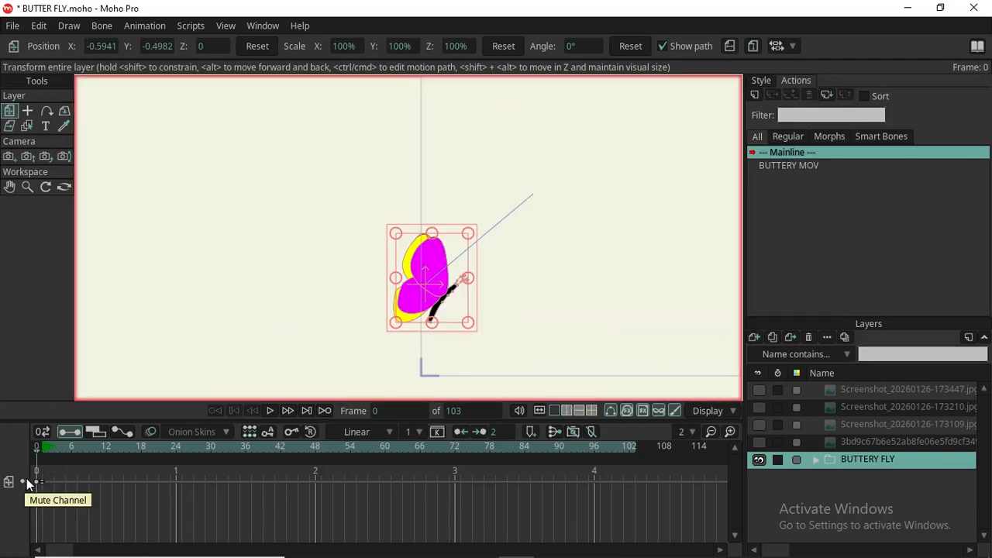
pyautogui.moveTo(36, 448); pyautogui.dragTo(48, 490)
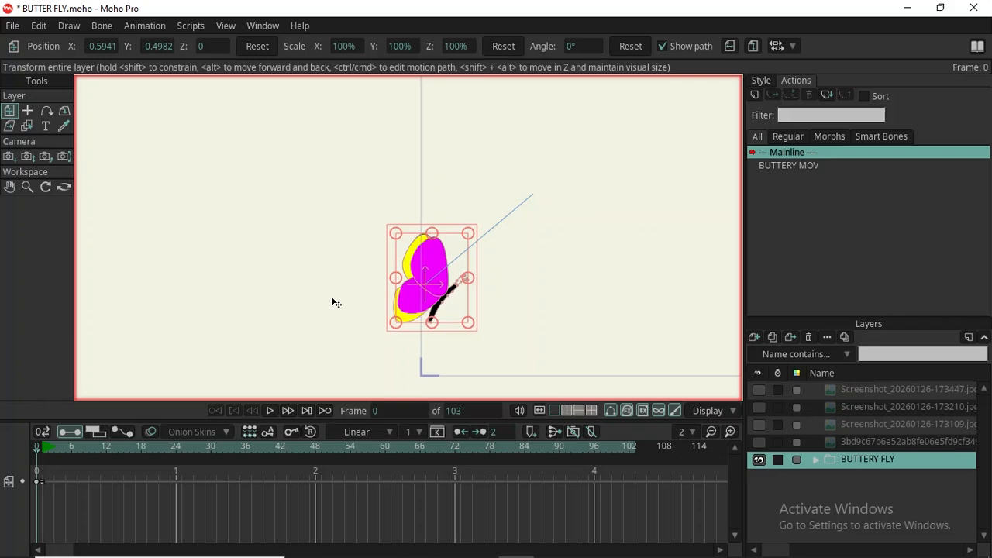
pyautogui.click(271, 411)
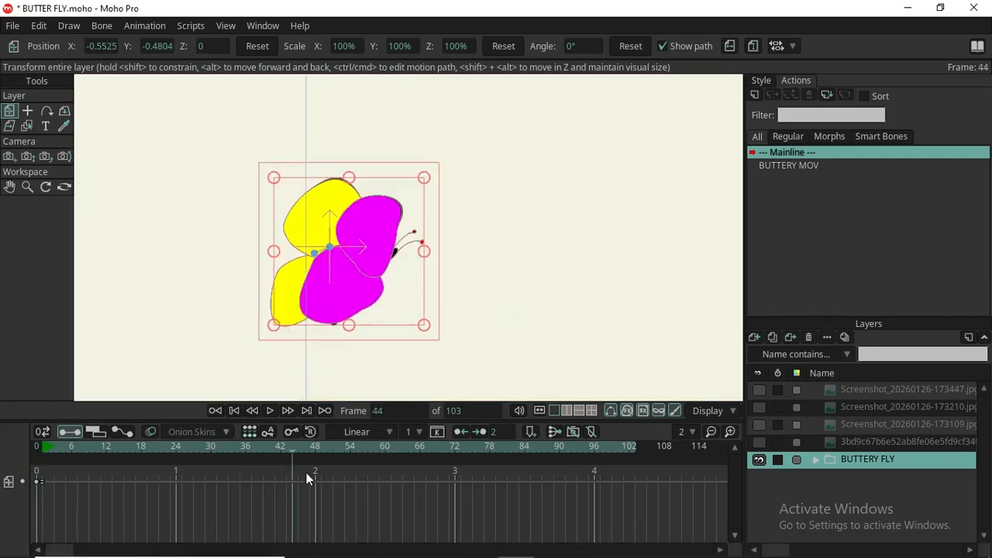
# Move the BUTTERY FLY group at frame 24 up and to the right, to about X -0.22, Y -0.32.
pyautogui.moveTo(292, 475); pyautogui.dragTo(182, 483)
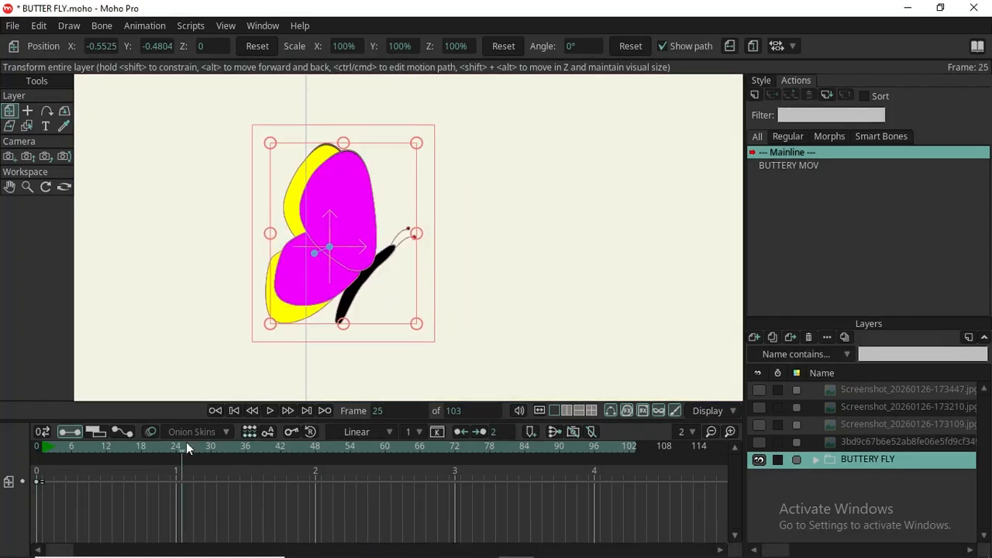
pyautogui.click(177, 448)
pyautogui.moveTo(303, 310); pyautogui.dragTo(468, 242)
# Move the BUTTERY FLY group at frame 48 farther along its flight path, to about X 0.56, Y 0.03.
pyautogui.moveTo(171, 458); pyautogui.dragTo(315, 460)
pyautogui.scroll(-5, 500, 226)
pyautogui.scroll(3, 549, 232)
pyautogui.scroll(-3, 549, 234)
pyautogui.moveTo(329, 252); pyautogui.dragTo(416, 217)
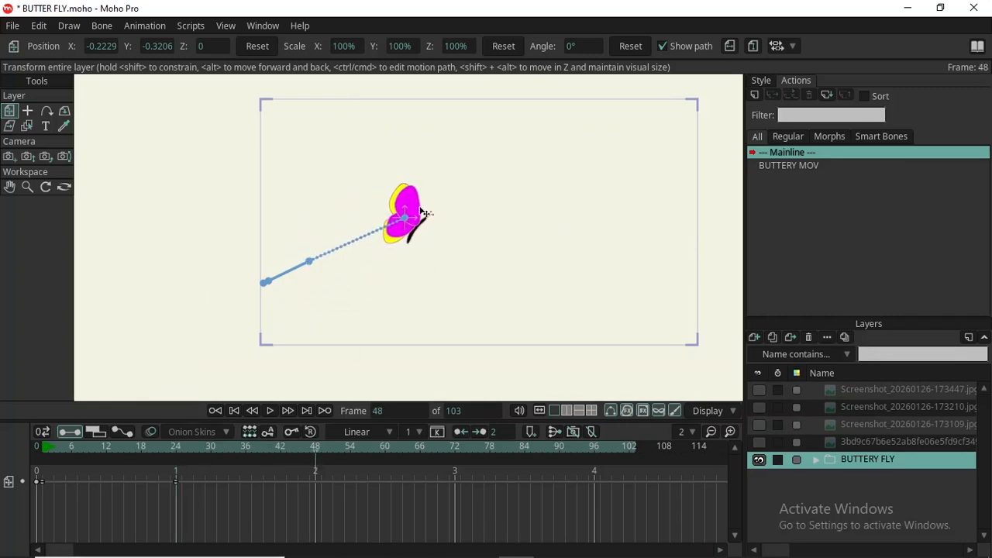
# Remove the frame 48 translation key and move the BUTTERY FLY group at frame 96 to the upper right of the camera frame.
pyautogui.click(399, 464)
pyautogui.moveTo(399, 464); pyautogui.dragTo(453, 486)
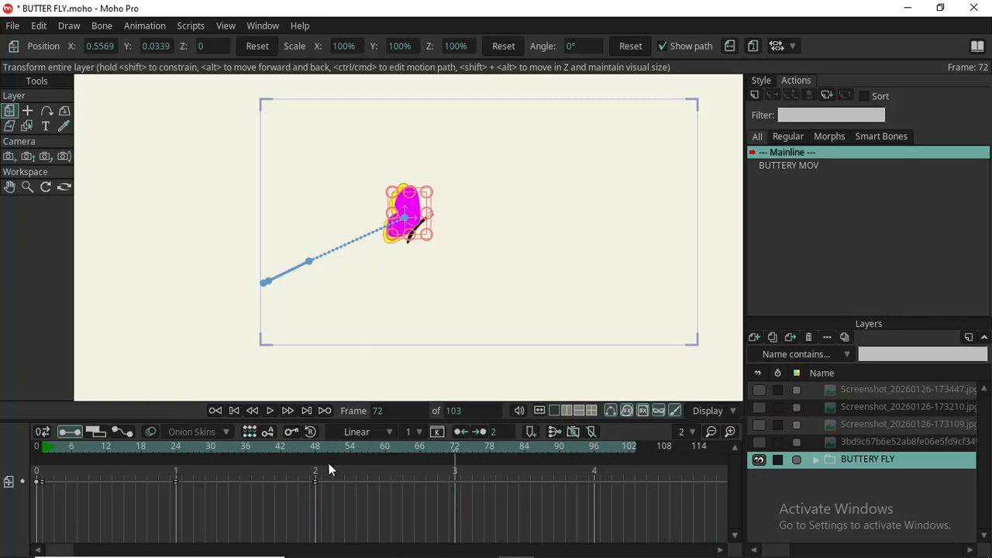
pyautogui.click(593, 481)
pyautogui.click(479, 449)
pyautogui.click(594, 448)
pyautogui.moveTo(498, 270); pyautogui.dragTo(694, 215)
# Scrub through the butterfly's flight from frame 1, return to frame 1 and show the layer translation in graph mode.
pyautogui.moveTo(42, 448); pyautogui.dragTo(531, 419)
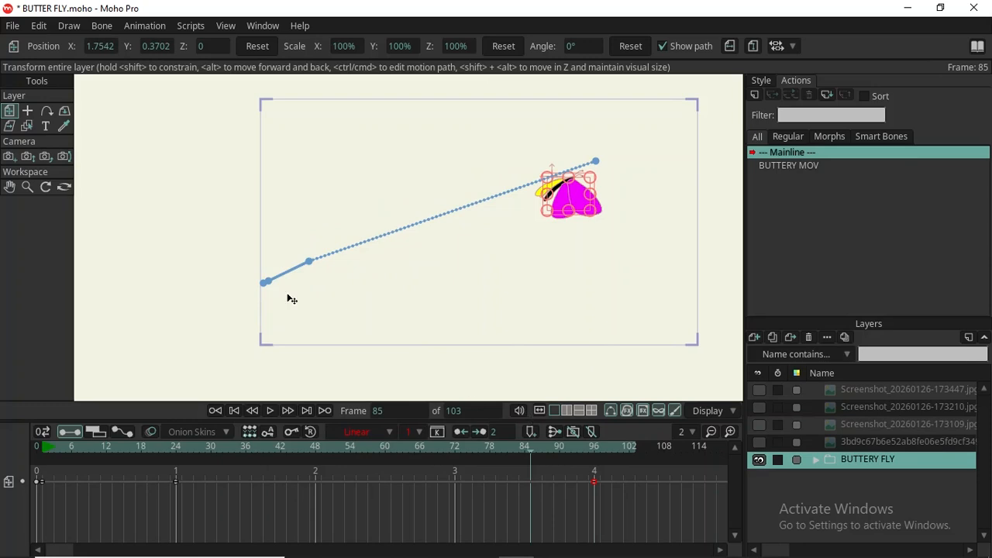
pyautogui.moveTo(50, 444)
pyautogui.mouseDown()
pyautogui.moveTo(554, 554)
pyautogui.moveTo(534, 538)
pyautogui.moveTo(48, 502)
pyautogui.moveTo(115, 448)
pyautogui.moveTo(456, 486)
pyautogui.moveTo(45, 455)
pyautogui.mouseUp()
pyautogui.click(121, 431)
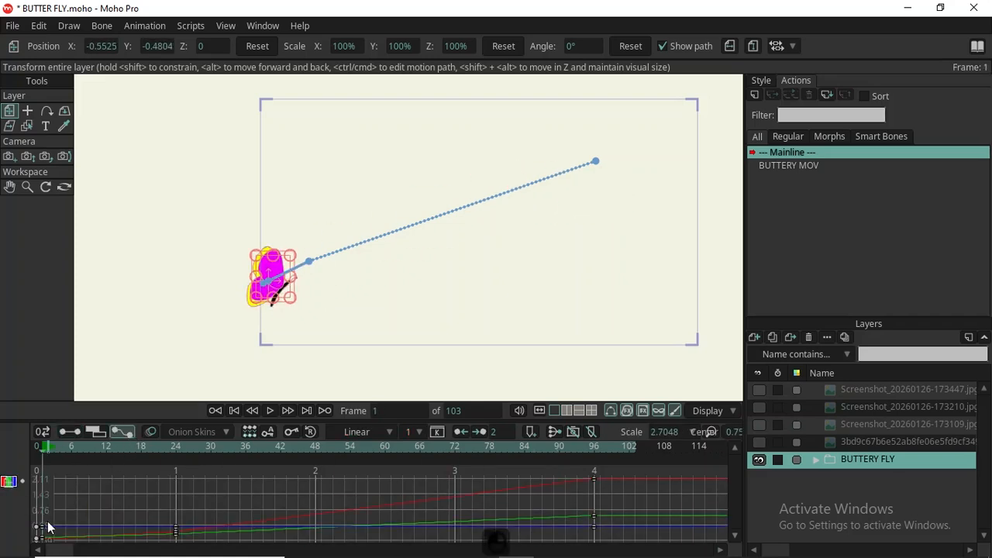
# Split the BUTTERY FLY layer translation channel into separate X, Y and Z curves and enlarge the timeline's graph area.
pyautogui.rightClick(6, 483)
pyautogui.click(39, 528)
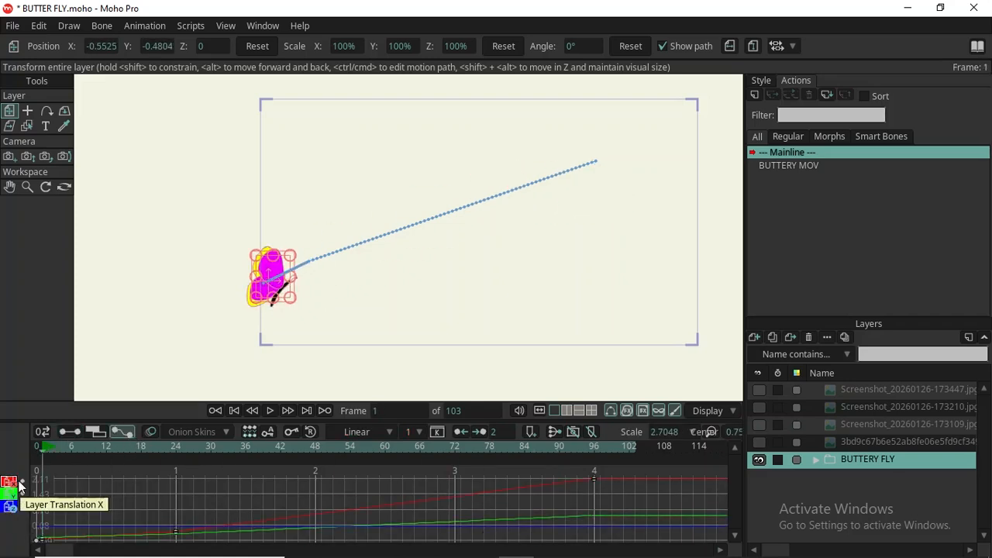
pyautogui.click(103, 456)
pyautogui.moveTo(103, 457); pyautogui.dragTo(136, 465)
pyautogui.rightClick(5, 496)
pyautogui.click(27, 501)
pyautogui.scroll(4, 260, 515)
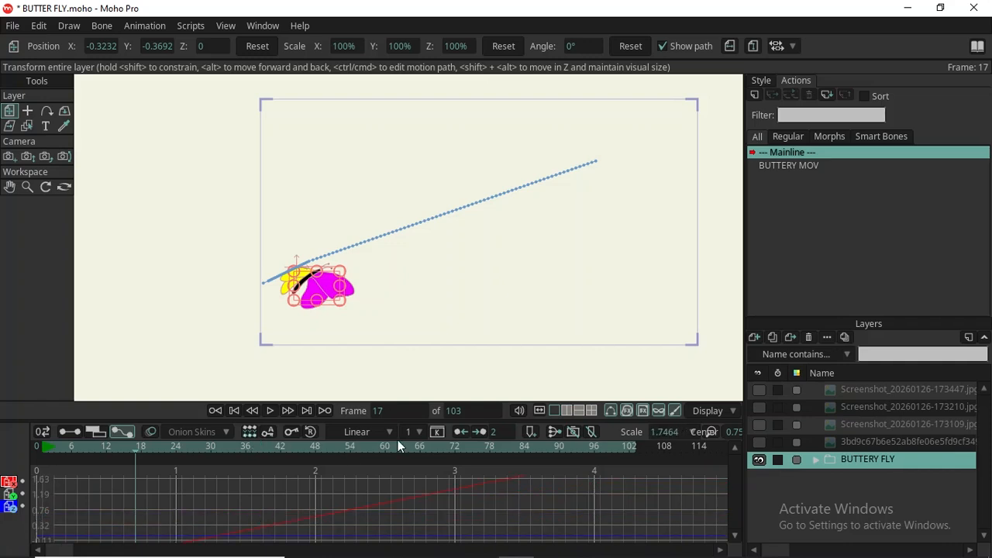
pyautogui.moveTo(194, 403); pyautogui.dragTo(199, 314)
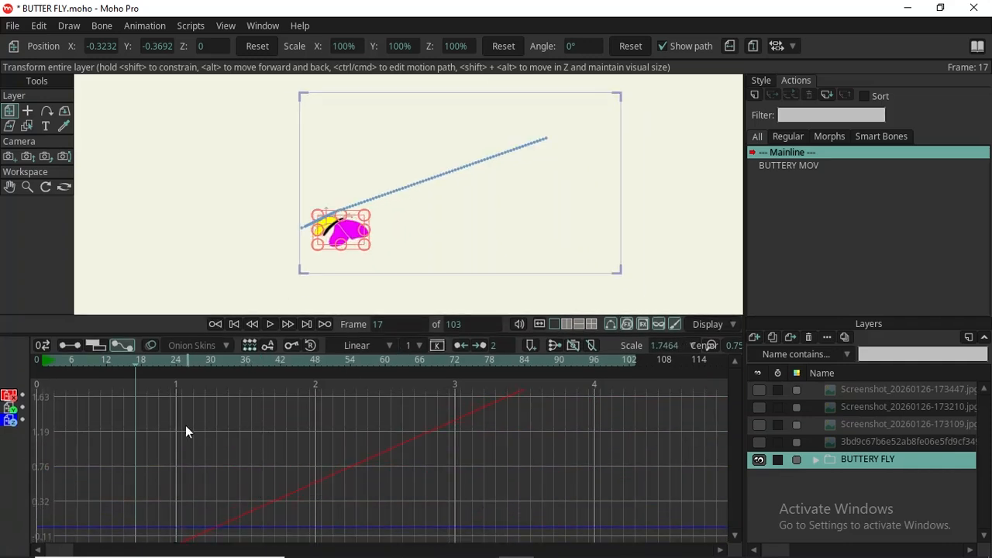
# Retime the X translation curve, moving the frame 24 key to about frame 22 and the last key to about frame 103 with a higher value.
pyautogui.click(9, 406)
pyautogui.moveTo(595, 435); pyautogui.dragTo(629, 432)
pyautogui.moveTo(176, 485)
pyautogui.mouseDown()
pyautogui.moveTo(184, 462)
pyautogui.moveTo(158, 496)
pyautogui.moveTo(164, 487)
pyautogui.mouseUp()
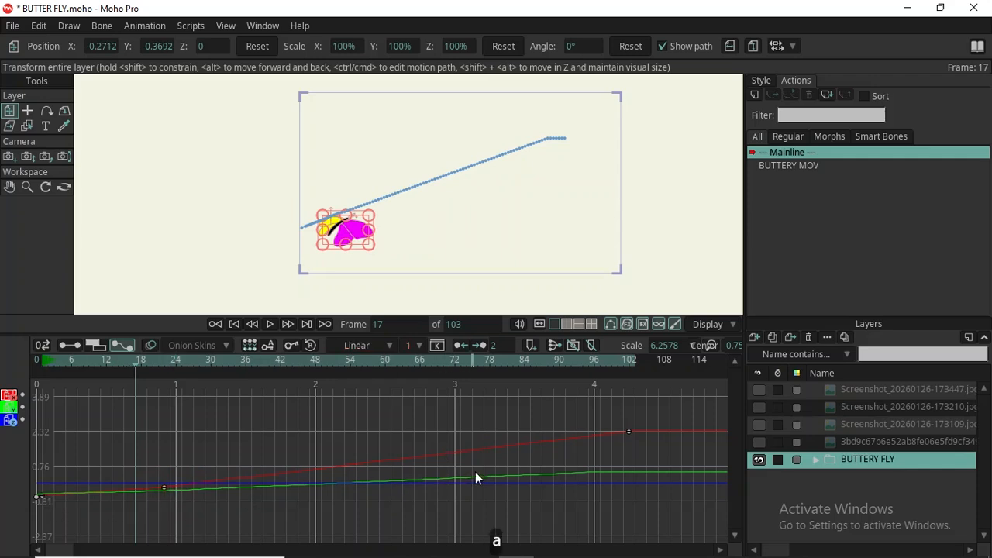
pyautogui.moveTo(628, 432)
pyautogui.mouseDown()
pyautogui.moveTo(623, 425)
pyautogui.moveTo(634, 418)
pyautogui.mouseUp()
# Scrub through the timeline to review the butterfly's flight with the adjusted X translation curve.
pyautogui.moveTo(156, 362); pyautogui.dragTo(226, 423)
pyautogui.scroll(-3, 318, 491)
pyautogui.scroll(4, 224, 436)
pyautogui.moveTo(169, 359); pyautogui.dragTo(410, 379)
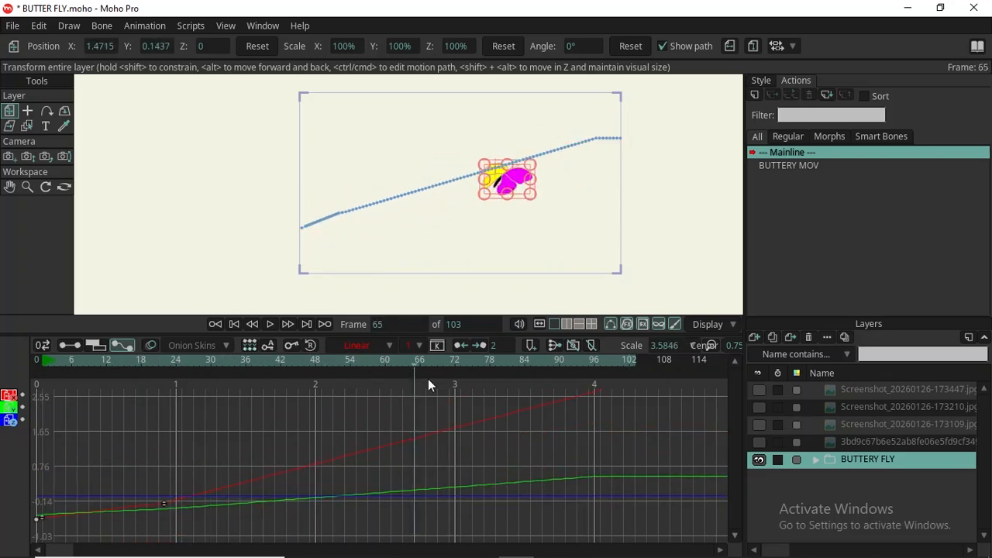
pyautogui.moveTo(409, 378); pyautogui.dragTo(496, 378)
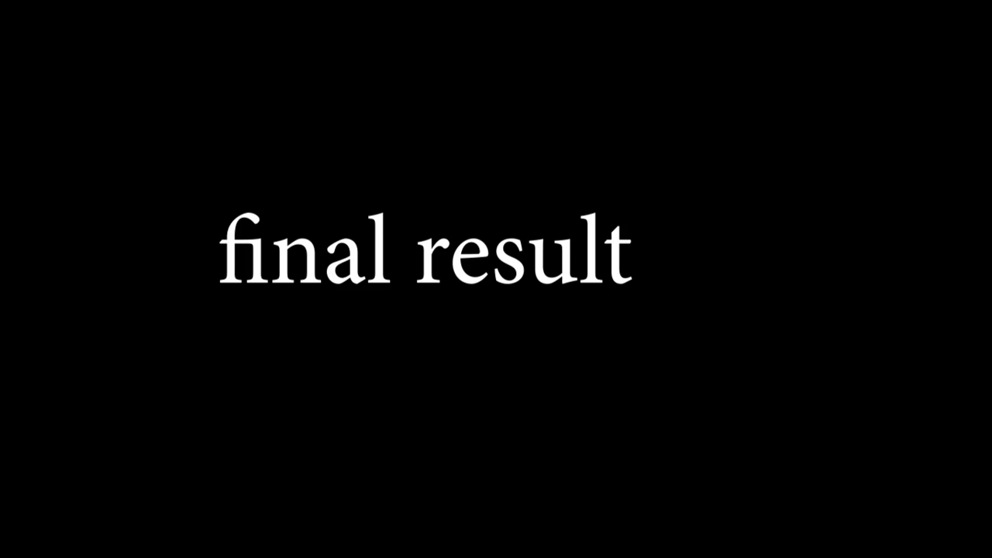